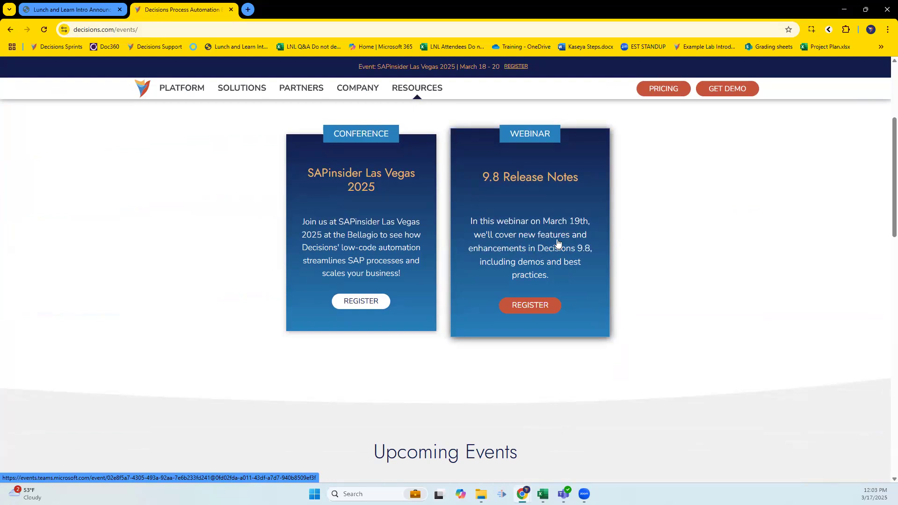
Open the registration page for the 9.8 Release Notes webinar, review its details, and return to the events page
{"action": "mouse_move", "coordinate": [411, 94]}
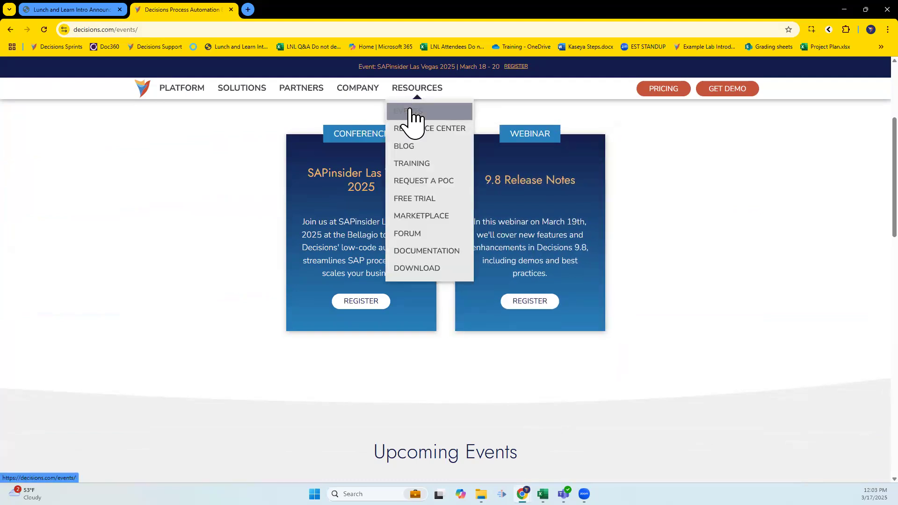
{"action": "left_click", "coordinate": [528, 309]}
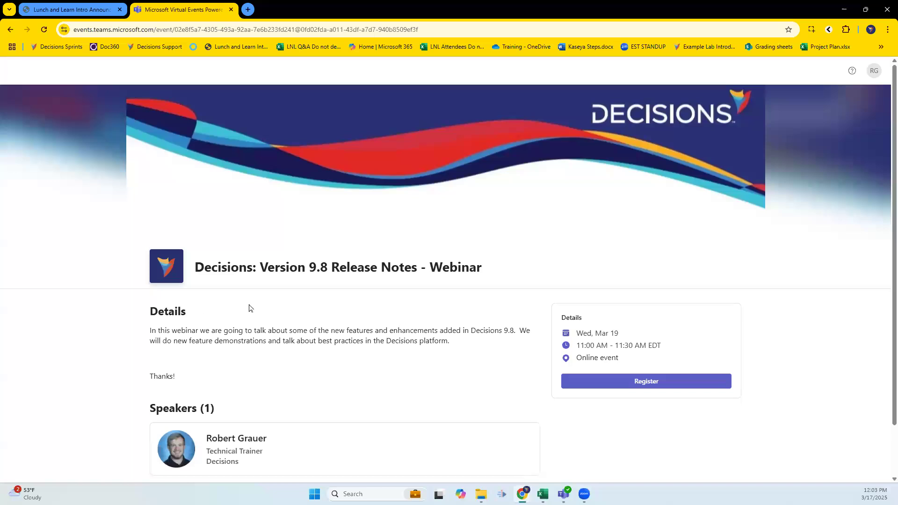
{"action": "scroll", "coordinate": [327, 320], "scroll_direction": "down", "scroll_amount": 2}
{"action": "scroll", "coordinate": [175, 358], "scroll_direction": "up", "scroll_amount": 2}
{"action": "left_click", "coordinate": [10, 30]}
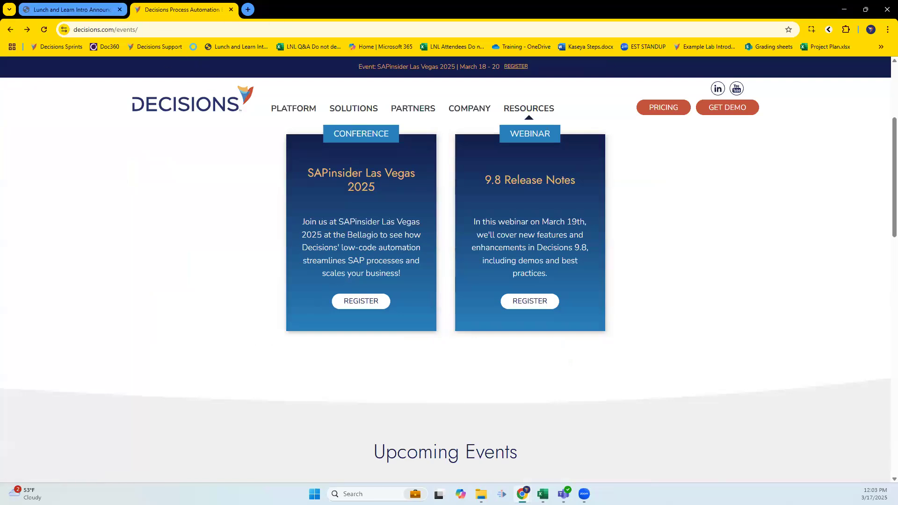
Open the Decisions Projects page in a new browser tab and draw a freehand page layout with a top section marked F
{"action": "left_click", "coordinate": [248, 9]}
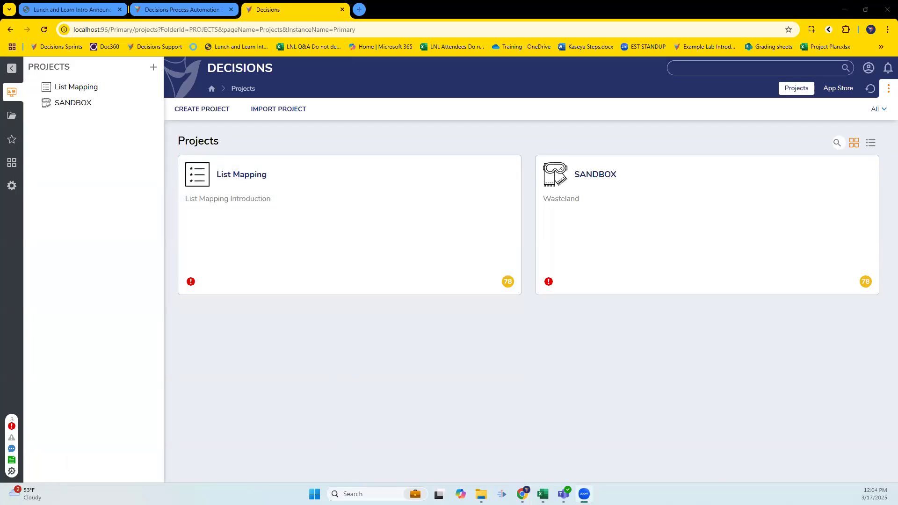
{"action": "mouse_move", "coordinate": [200, 332]}
{"action": "left_mouse_down"}
{"action": "mouse_move", "coordinate": [398, 352]}
{"action": "mouse_move", "coordinate": [249, 465]}
{"action": "mouse_move", "coordinate": [217, 334]}
{"action": "left_mouse_up"}
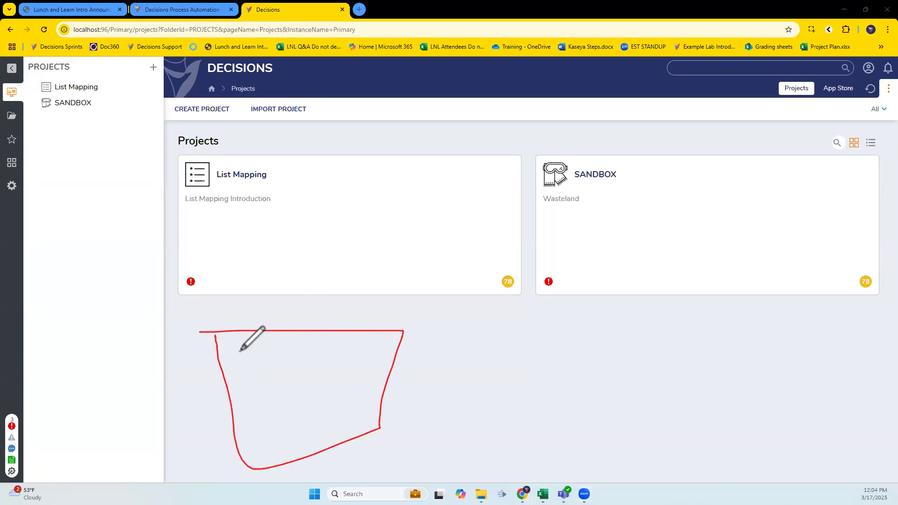
{"action": "left_click_drag", "start_coordinate": [288, 337], "coordinate": [292, 368]}
{"action": "left_click_drag", "start_coordinate": [346, 335], "coordinate": [351, 370]}
{"action": "left_click_drag", "start_coordinate": [226, 377], "coordinate": [385, 374]}
{"action": "mouse_move", "coordinate": [298, 347]}
{"action": "left_mouse_down"}
{"action": "mouse_move", "coordinate": [300, 358]}
{"action": "mouse_move", "coordinate": [314, 354]}
{"action": "left_mouse_up"}
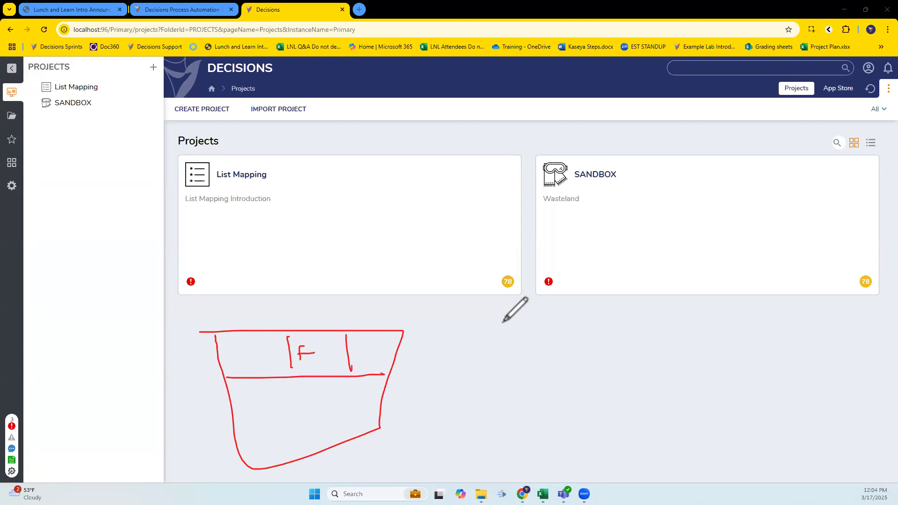
Draw a second freehand page layout beside the first, with an inner panel and a boxed FORM label pointing to it
{"action": "mouse_move", "coordinate": [470, 314]}
{"action": "left_mouse_down"}
{"action": "mouse_move", "coordinate": [478, 414]}
{"action": "mouse_move", "coordinate": [669, 434]}
{"action": "mouse_move", "coordinate": [669, 379]}
{"action": "left_mouse_up"}
{"action": "left_click_drag", "start_coordinate": [654, 308], "coordinate": [472, 311]}
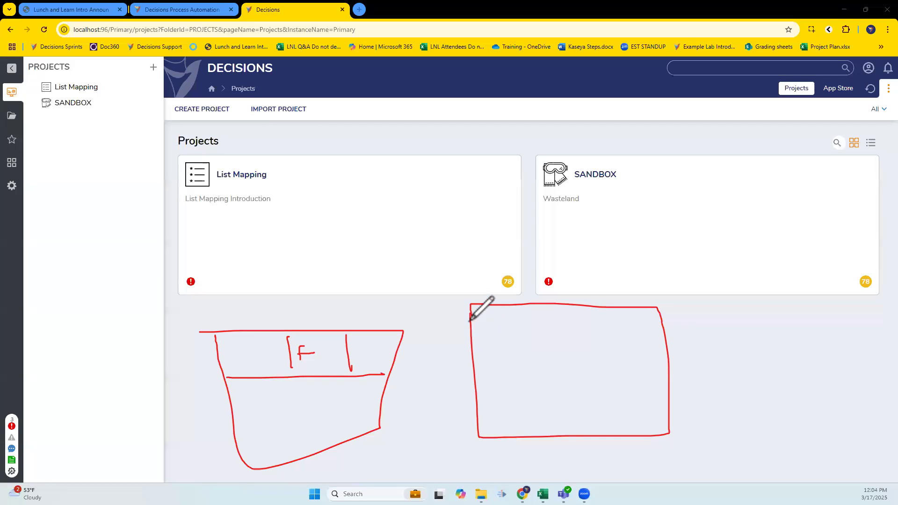
{"action": "mouse_move", "coordinate": [479, 321]}
{"action": "left_mouse_down"}
{"action": "mouse_move", "coordinate": [522, 321]}
{"action": "mouse_move", "coordinate": [547, 347]}
{"action": "mouse_move", "coordinate": [551, 416]}
{"action": "mouse_move", "coordinate": [499, 420]}
{"action": "mouse_move", "coordinate": [489, 389]}
{"action": "left_mouse_up"}
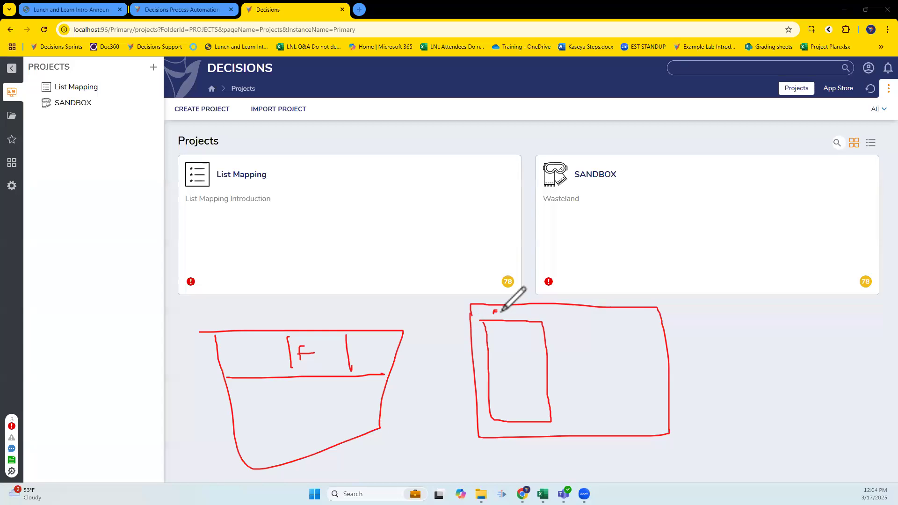
{"action": "mouse_move", "coordinate": [500, 311]}
{"action": "left_mouse_down"}
{"action": "mouse_move", "coordinate": [525, 318]}
{"action": "mouse_move", "coordinate": [525, 307]}
{"action": "mouse_move", "coordinate": [489, 306]}
{"action": "mouse_move", "coordinate": [485, 333]}
{"action": "left_mouse_up"}
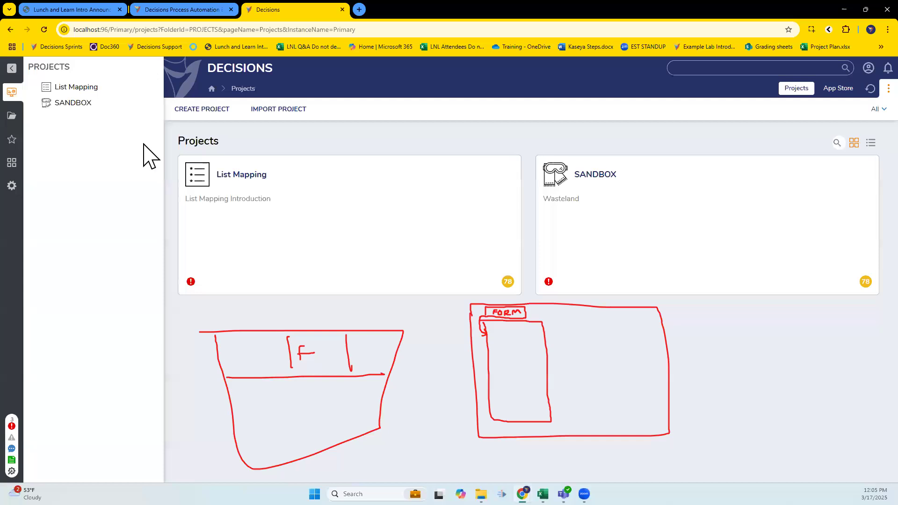
Create a project named Form Tile with an icon and a short description
{"action": "left_click", "coordinate": [153, 67]}
{"action": "type", "text": "Form Title"}
{"action": "left_click", "coordinate": [329, 200]}
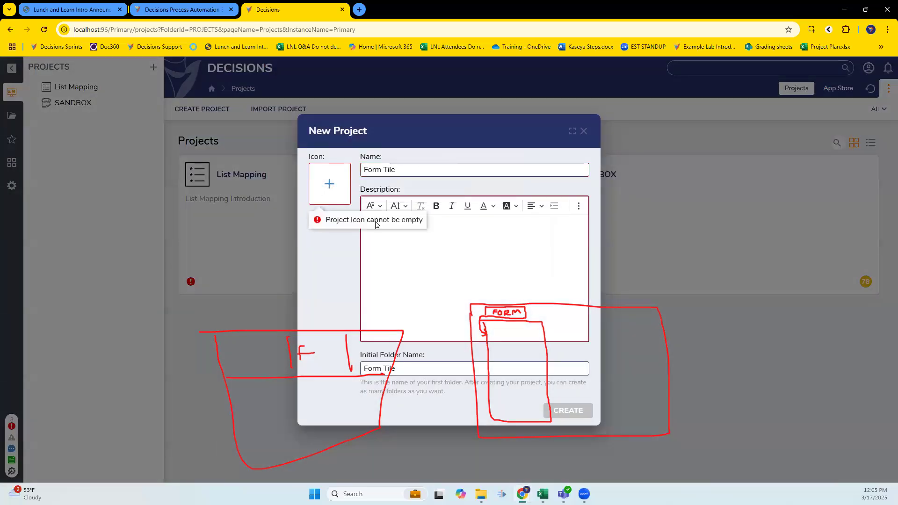
{"action": "left_click", "coordinate": [426, 226]}
{"action": "left_click", "coordinate": [612, 423]}
{"action": "left_click", "coordinate": [430, 255]}
{"action": "type", "text": "F"}
{"action": "left_click", "coordinate": [568, 410]}
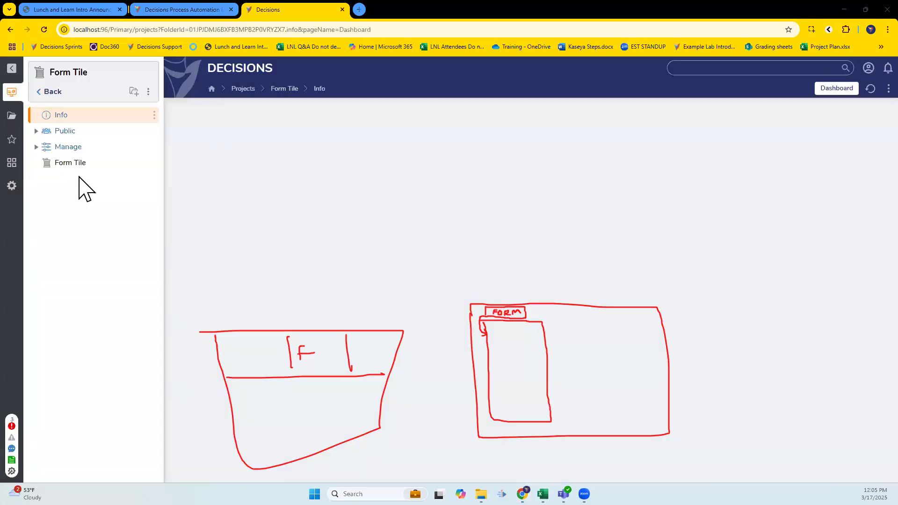
Create a page named Linked Report in the project's Form Tile folder
{"action": "left_click", "coordinate": [143, 164]}
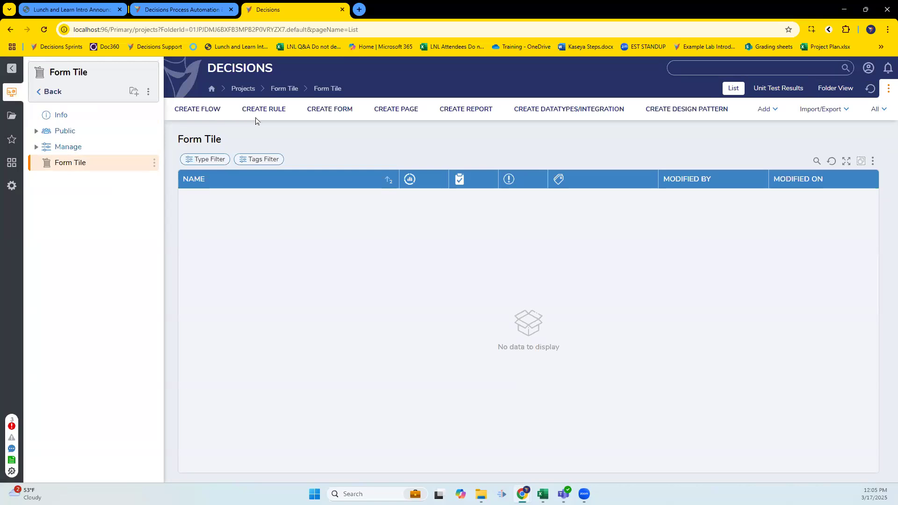
{"action": "left_click", "coordinate": [396, 109]}
{"action": "left_click", "coordinate": [389, 174]}
{"action": "type", "text": "Reop"}
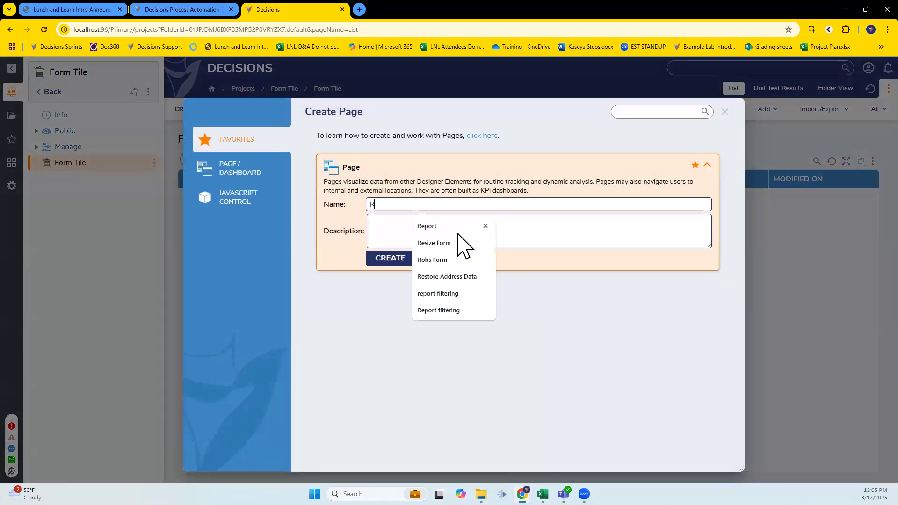
{"action": "key", "text": "BackSpace"}
{"action": "key", "text": "BackSpace"}
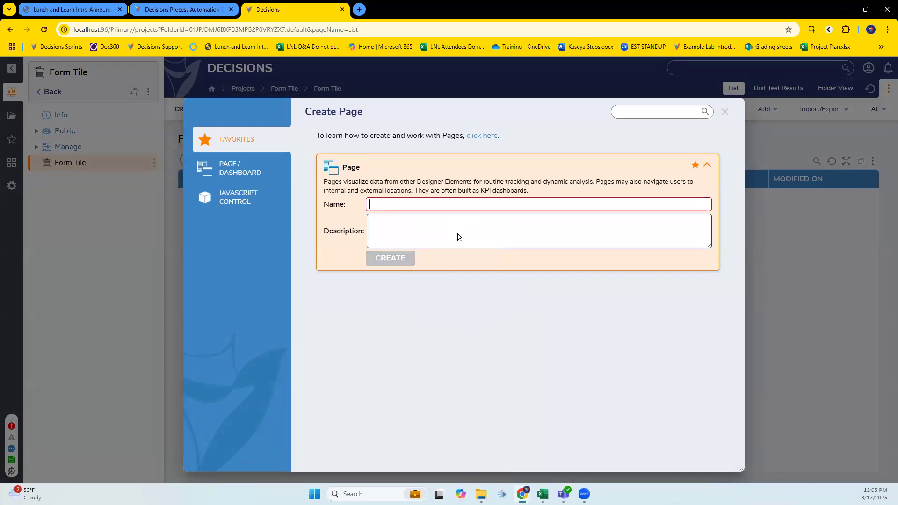
{"action": "type", "text": "Linked Report"}
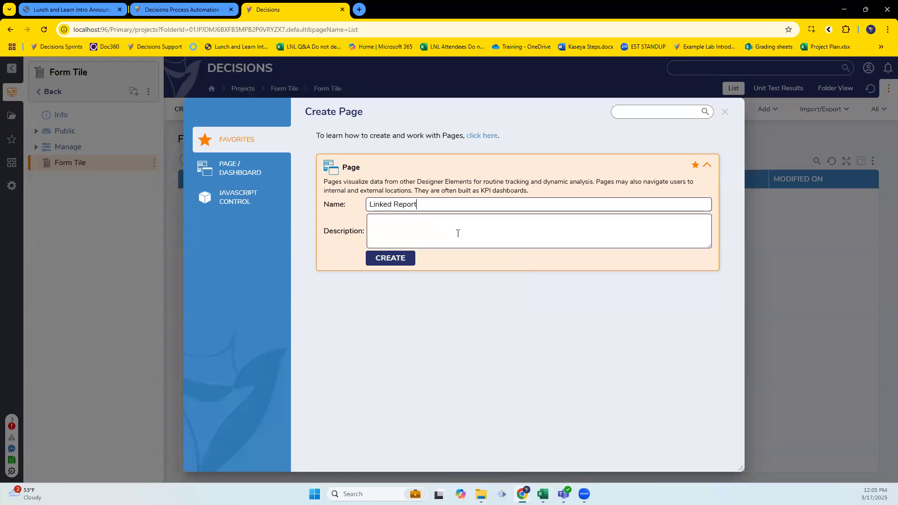
{"action": "key", "text": "Return"}
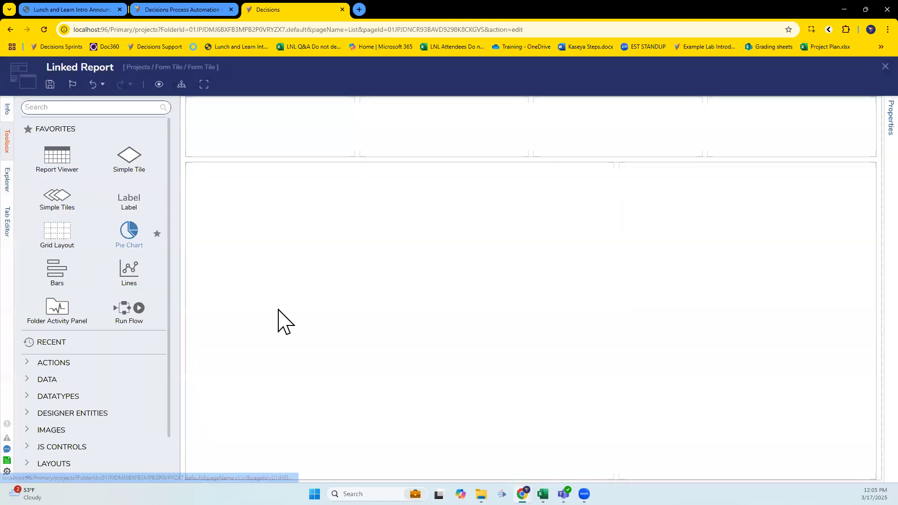
Place a Report Viewer across the full width of the page's main area and a Form Tile spanning the first two cells above it
{"action": "left_click_drag", "start_coordinate": [57, 159], "coordinate": [293, 326]}
{"action": "left_click", "coordinate": [75, 106]}
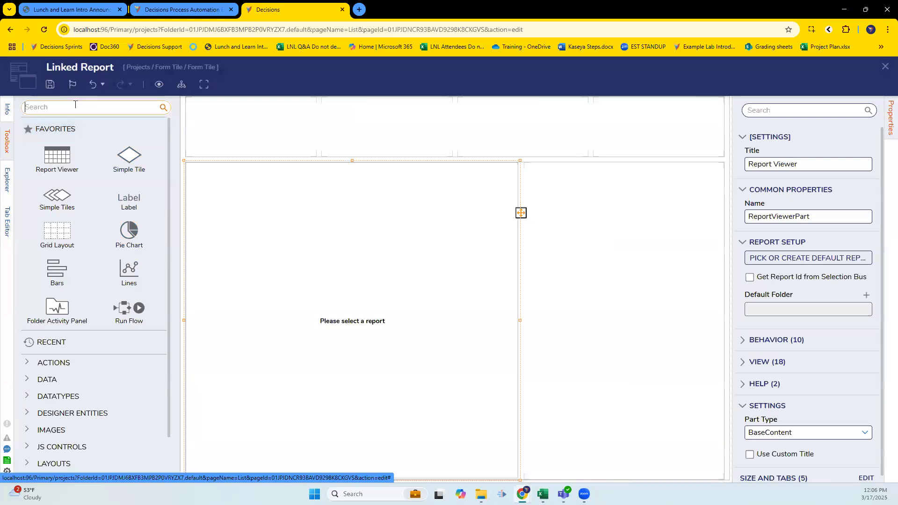
{"action": "type", "text": "form tile"}
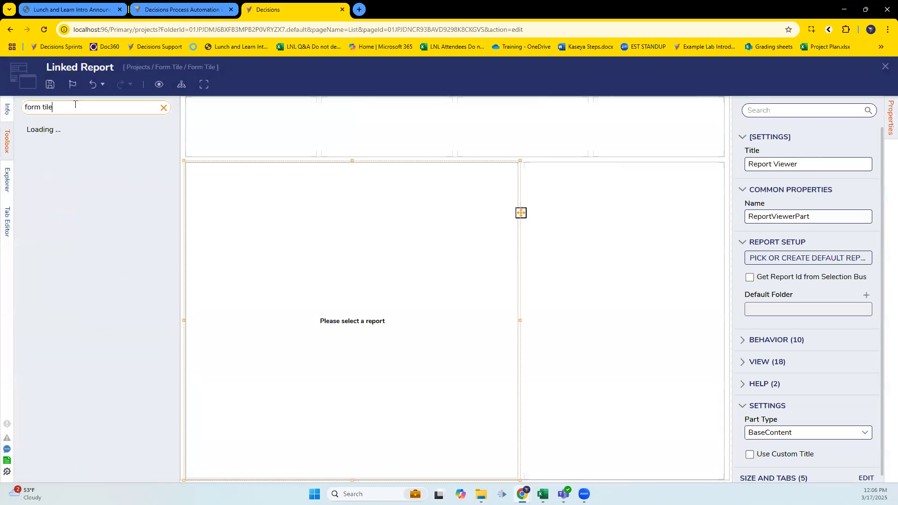
{"action": "left_click_drag", "start_coordinate": [57, 245], "coordinate": [244, 123]}
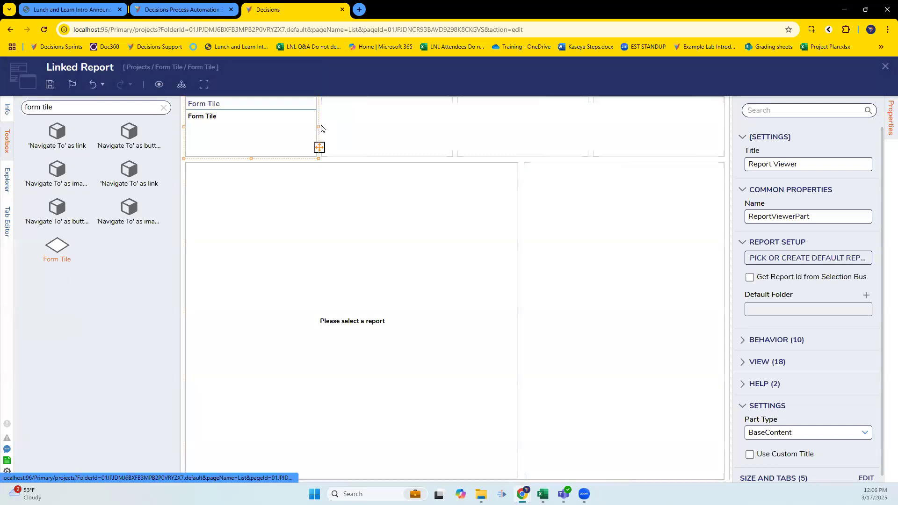
{"action": "left_click_drag", "start_coordinate": [319, 127], "coordinate": [453, 137]}
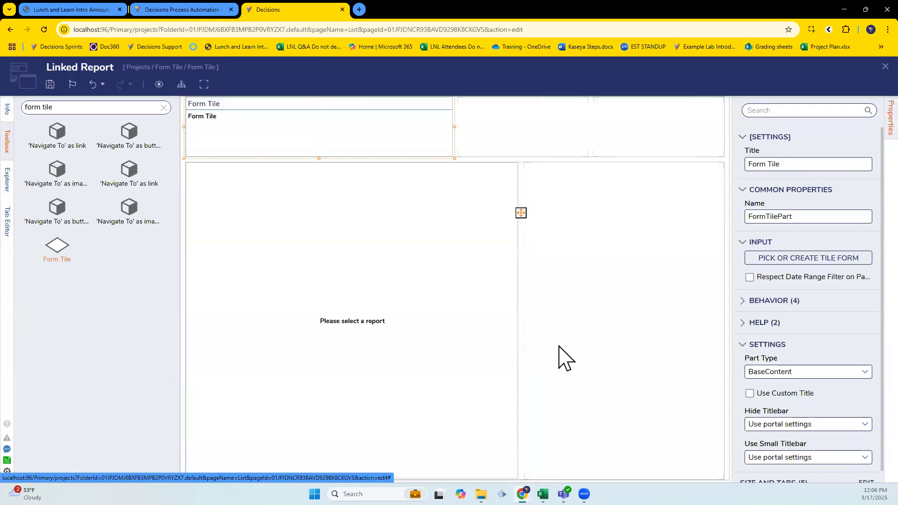
{"action": "left_click", "coordinate": [520, 335]}
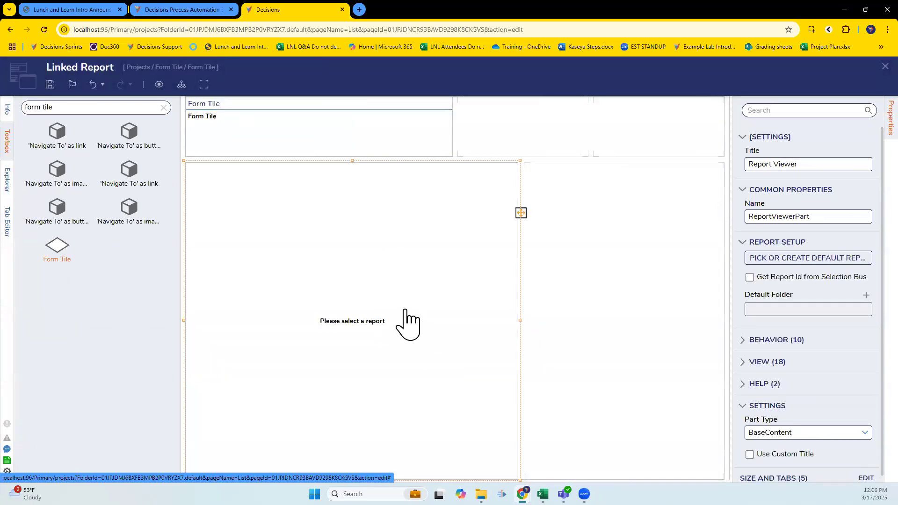
{"action": "left_click_drag", "start_coordinate": [520, 321], "coordinate": [618, 316]}
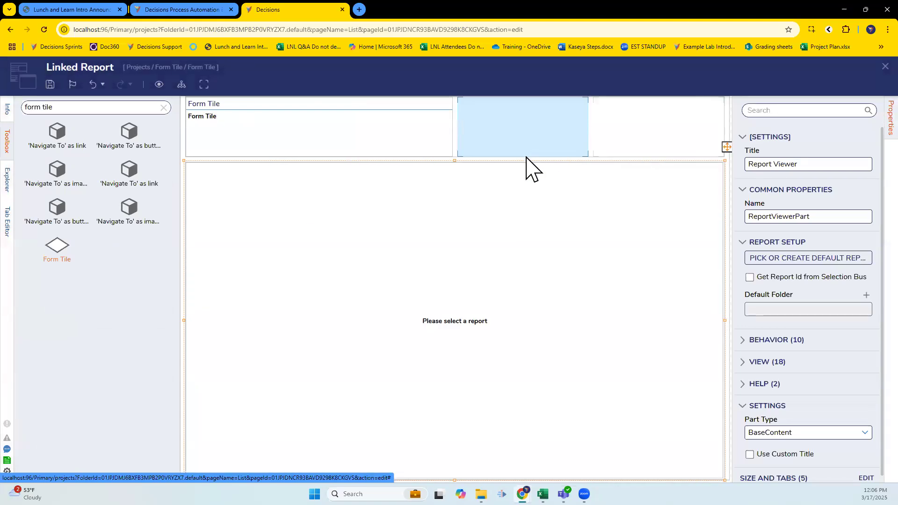
Create a new form named Drop down box for the page's Form Tile
{"action": "left_click", "coordinate": [354, 136]}
{"action": "left_click", "coordinate": [357, 230]}
{"action": "left_click", "coordinate": [326, 133]}
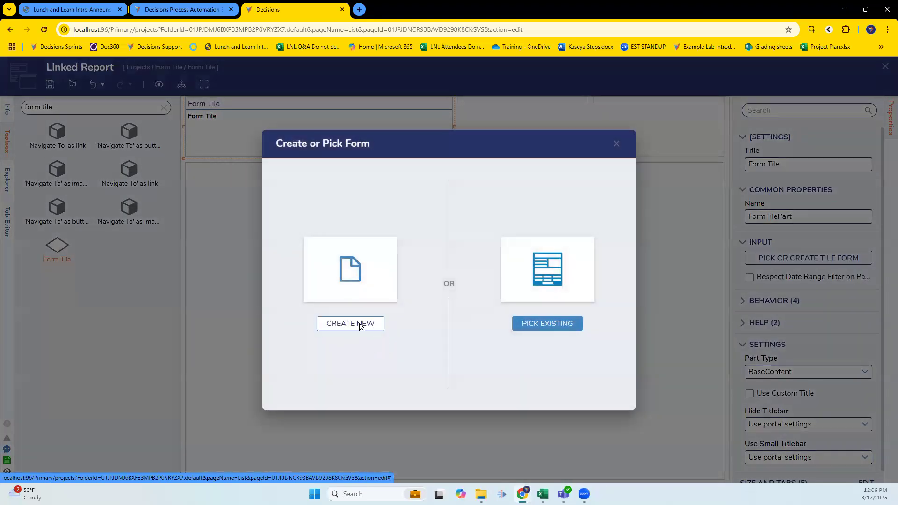
{"action": "left_click", "coordinate": [359, 322]}
{"action": "left_click", "coordinate": [341, 151]}
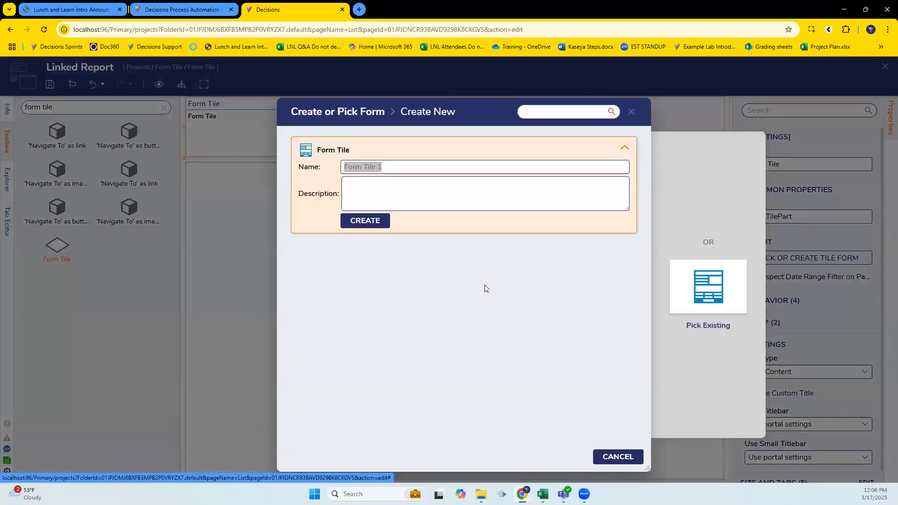
{"action": "type", "text": "Drop"}
{"action": "left_click", "coordinate": [435, 194]}
{"action": "left_click", "coordinate": [368, 221]}
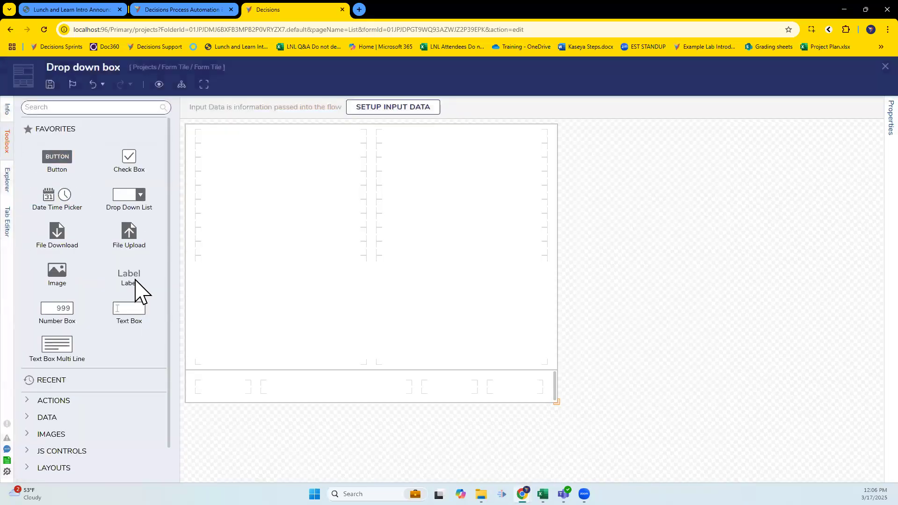
Add a Drop Down List to the form and stretch it across both columns and two grid rows
{"action": "left_click_drag", "start_coordinate": [133, 194], "coordinate": [283, 184]}
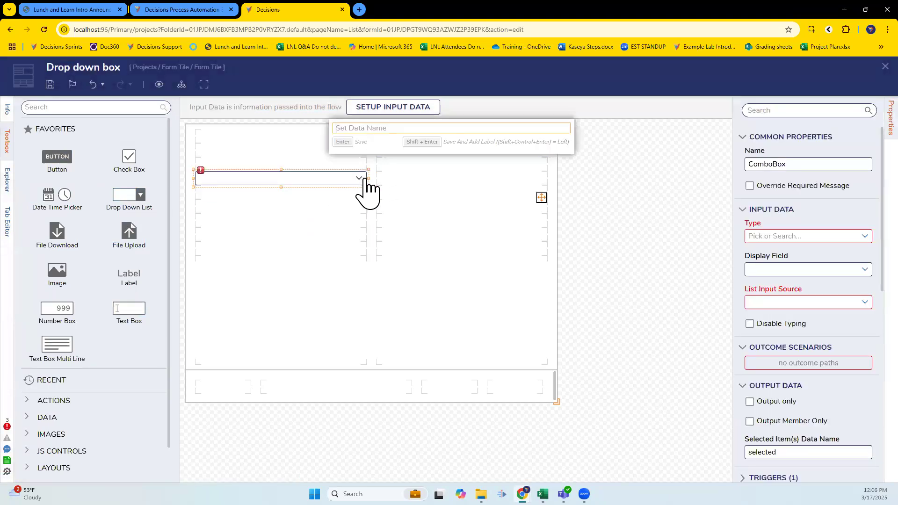
{"action": "left_click_drag", "start_coordinate": [375, 177], "coordinate": [377, 200]}
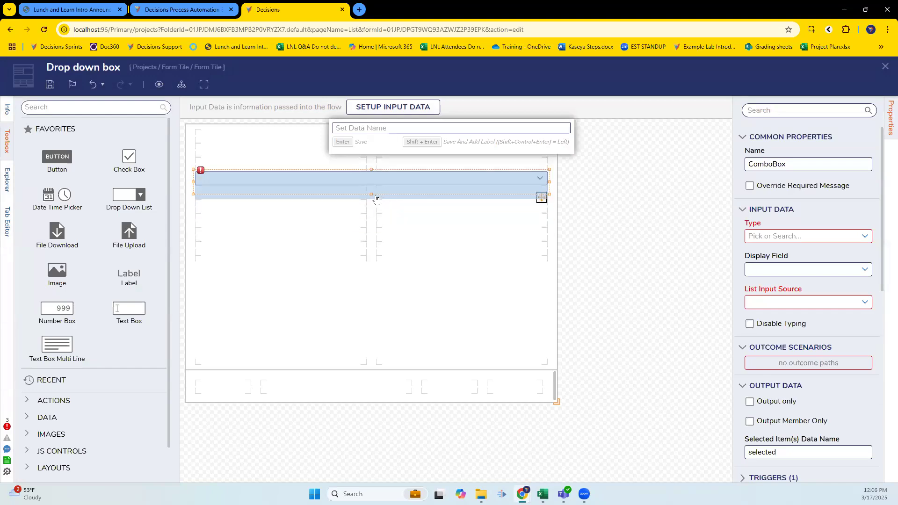
{"action": "left_click", "coordinate": [628, 381]}
Add a button to the last cell of the form's footer and name its outcome Filter
{"action": "left_click_drag", "start_coordinate": [79, 172], "coordinate": [549, 382]}
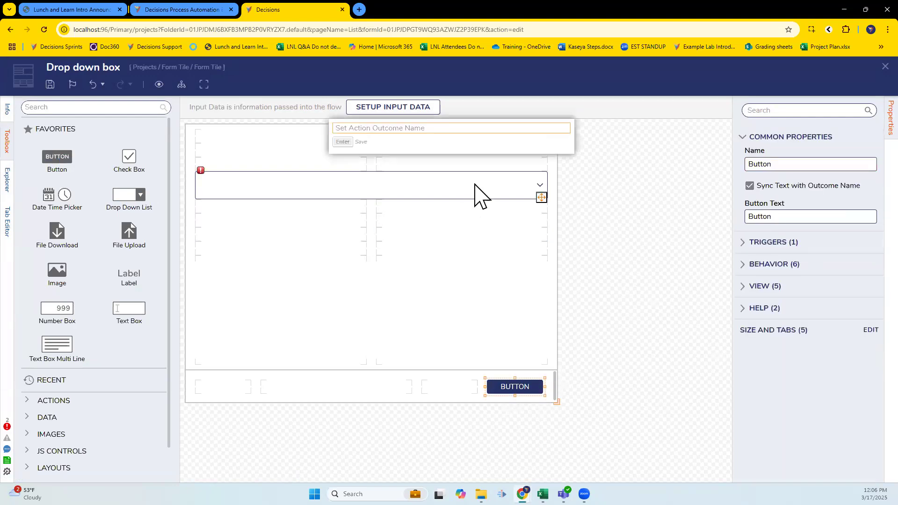
{"action": "type", "text": "Sub"}
{"action": "key", "text": "BackSpace"}
{"action": "key", "text": "BackSpace"}
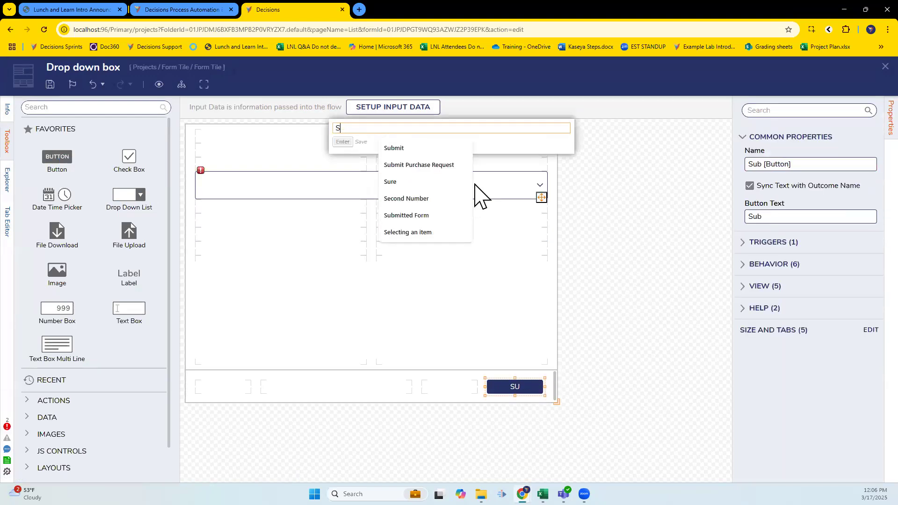
{"action": "key", "text": "BackSpace"}
{"action": "type", "text": "Filter"}
{"action": "left_click", "coordinate": [574, 176]}
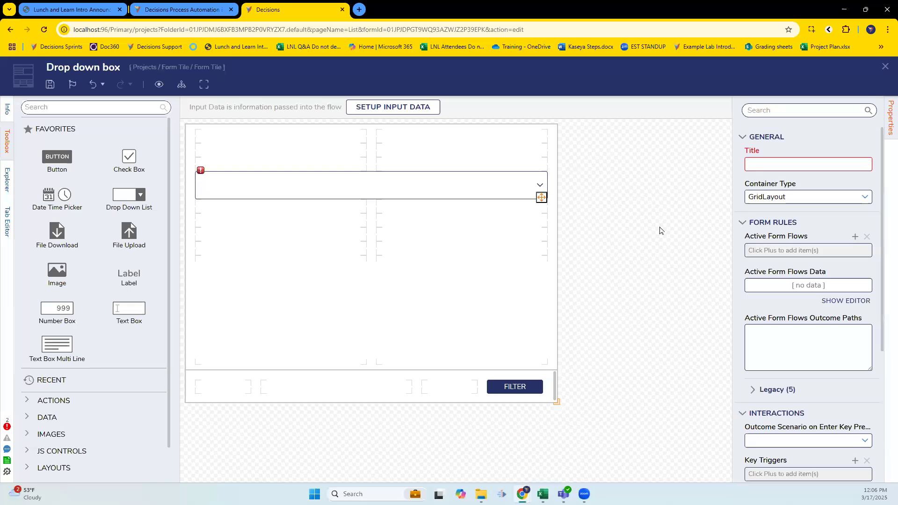
Configure the drop-down list with type String, list input source DataName, and list items data name Inputs
{"action": "left_click", "coordinate": [777, 236]}
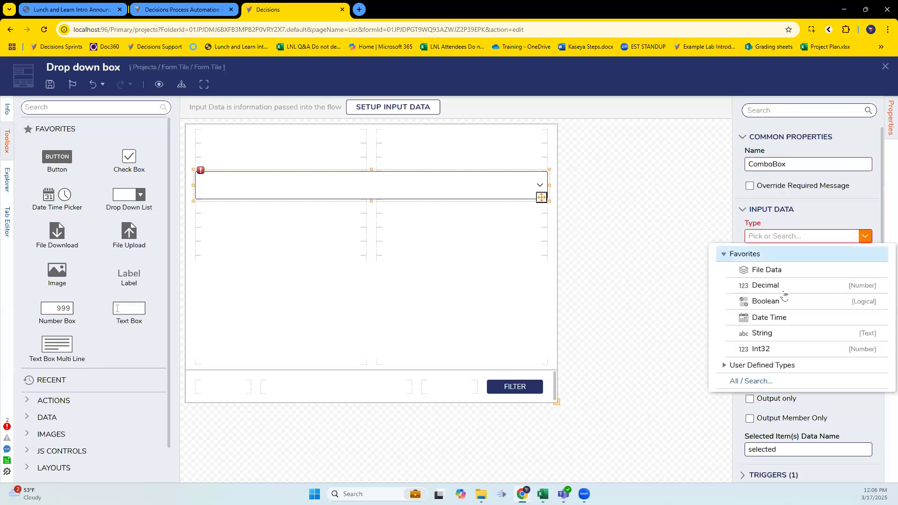
{"action": "left_click", "coordinate": [767, 333]}
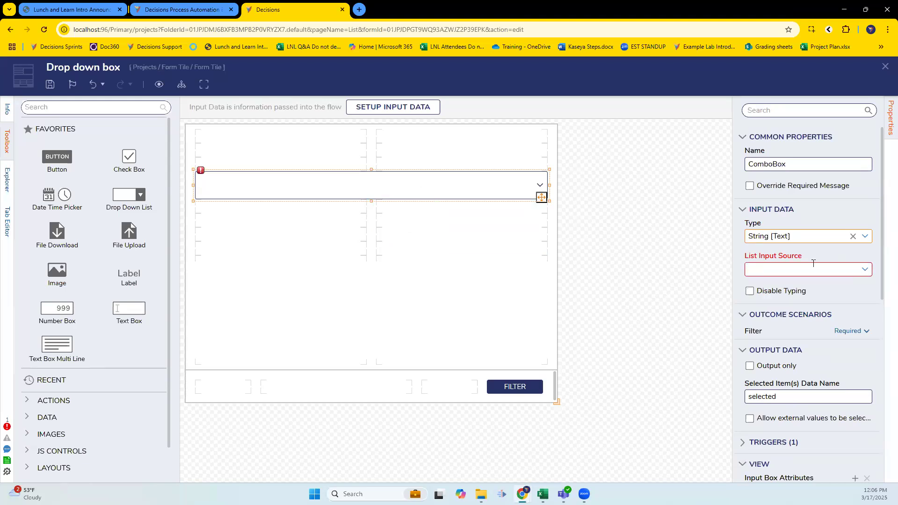
{"action": "left_click", "coordinate": [865, 272]}
{"action": "left_click", "coordinate": [830, 288]}
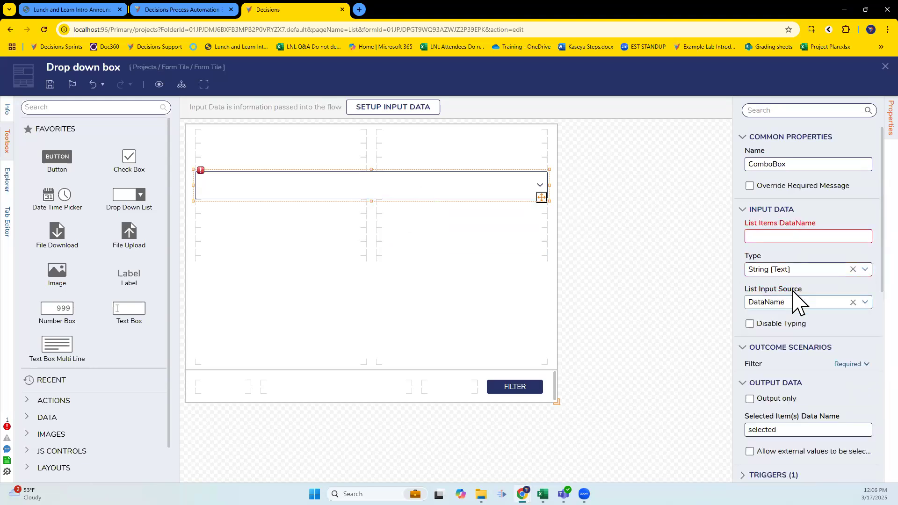
{"action": "left_click", "coordinate": [48, 85]}
{"action": "left_click", "coordinate": [570, 314]}
{"action": "left_click", "coordinate": [795, 235]}
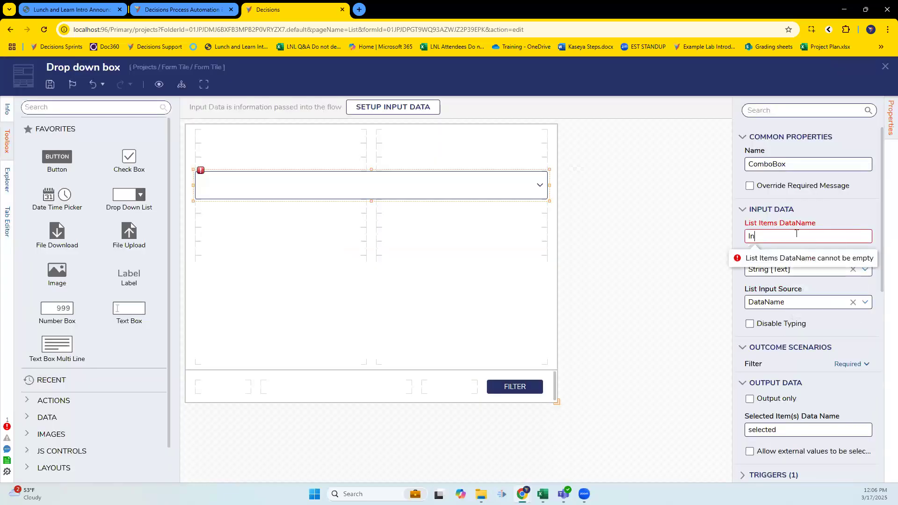
{"action": "type", "text": "Inputs"}
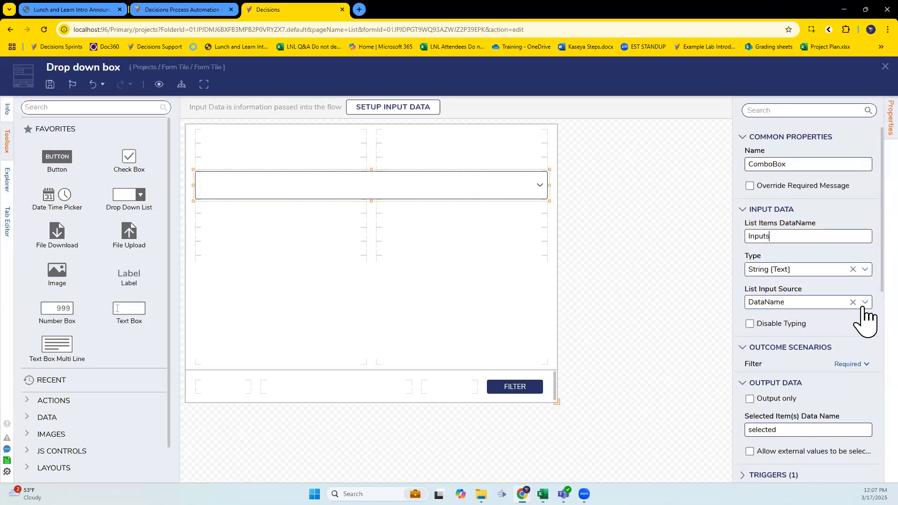
Save the Drop down box form and return to the Linked Report page
{"action": "left_click", "coordinate": [864, 303]}
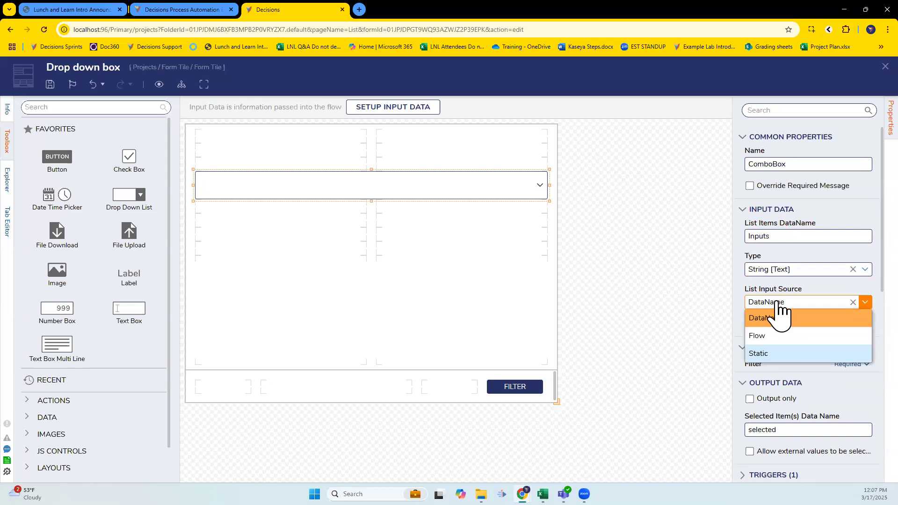
{"action": "left_click", "coordinate": [239, 133]}
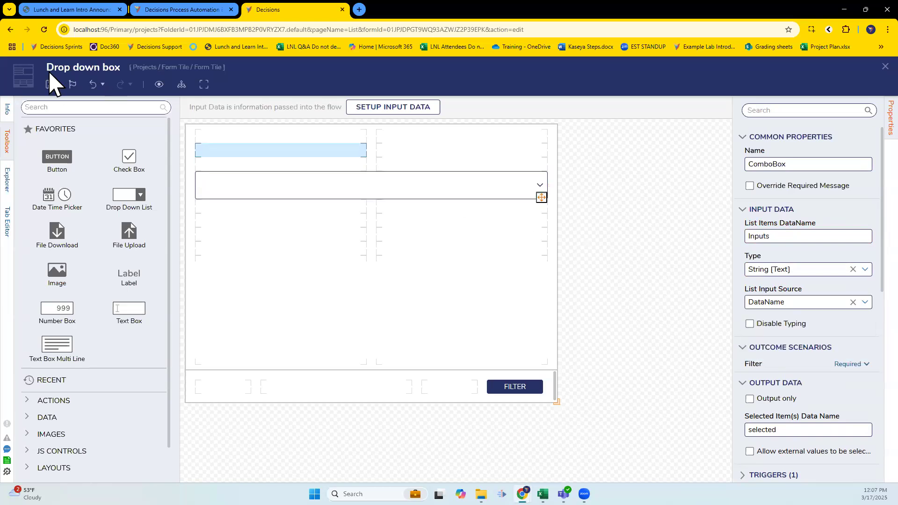
{"action": "key", "text": "ctrl+s"}
{"action": "left_click", "coordinate": [563, 315]}
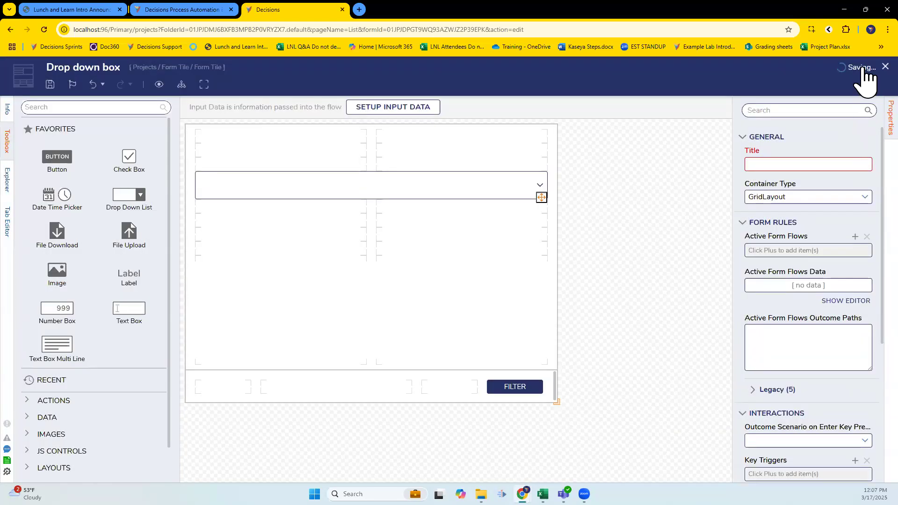
{"action": "left_click", "coordinate": [380, 255]}
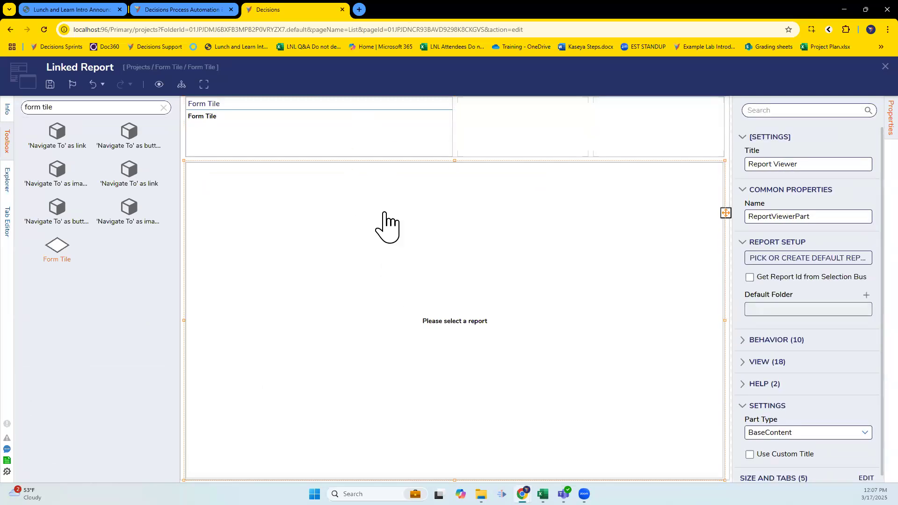
Create a new report named Account Report as the default report of the page's Report Viewer
{"action": "left_click", "coordinate": [301, 140]}
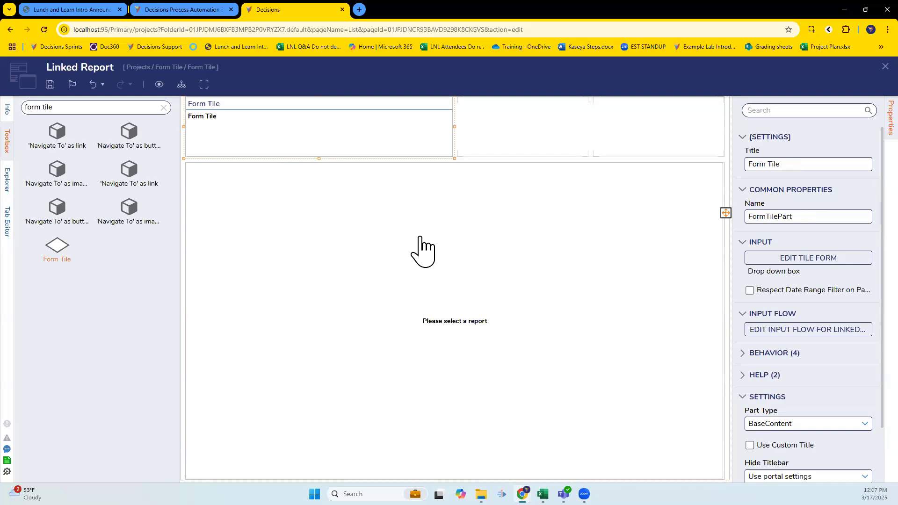
{"action": "left_click", "coordinate": [496, 279]}
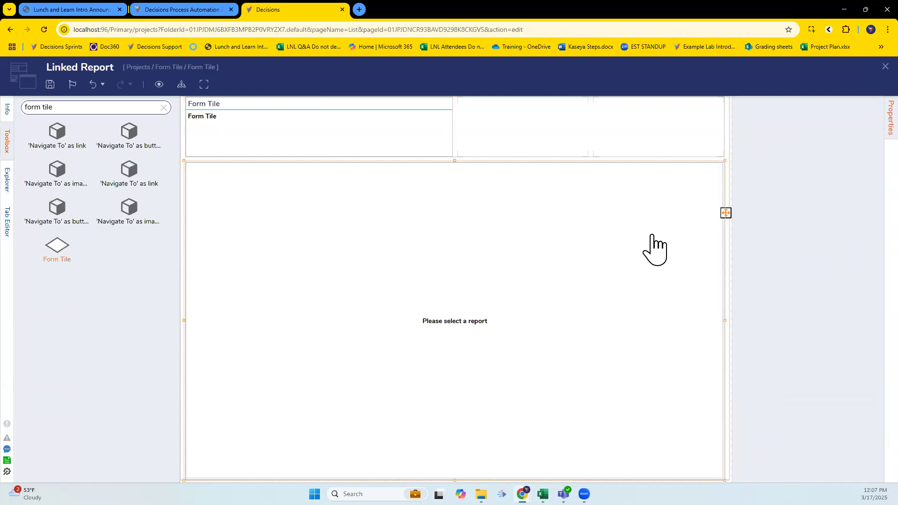
{"action": "left_click", "coordinate": [803, 261]}
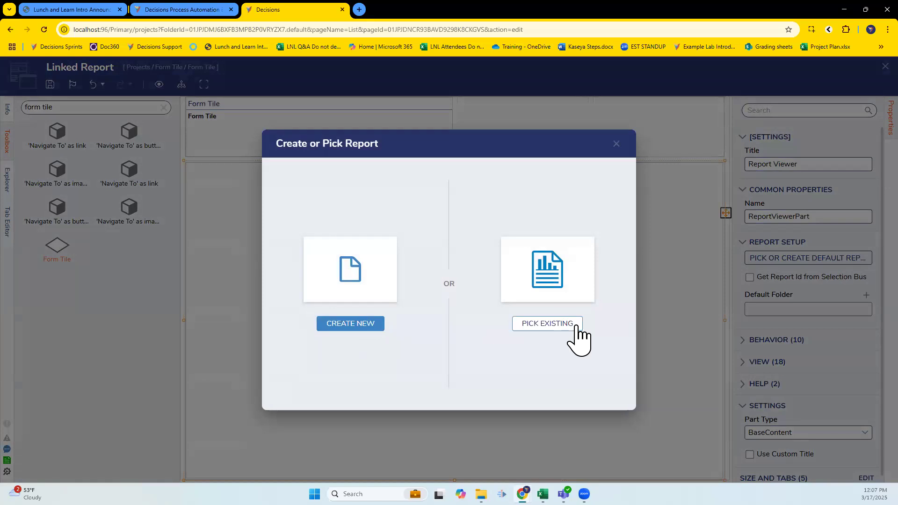
{"action": "left_click", "coordinate": [373, 329]}
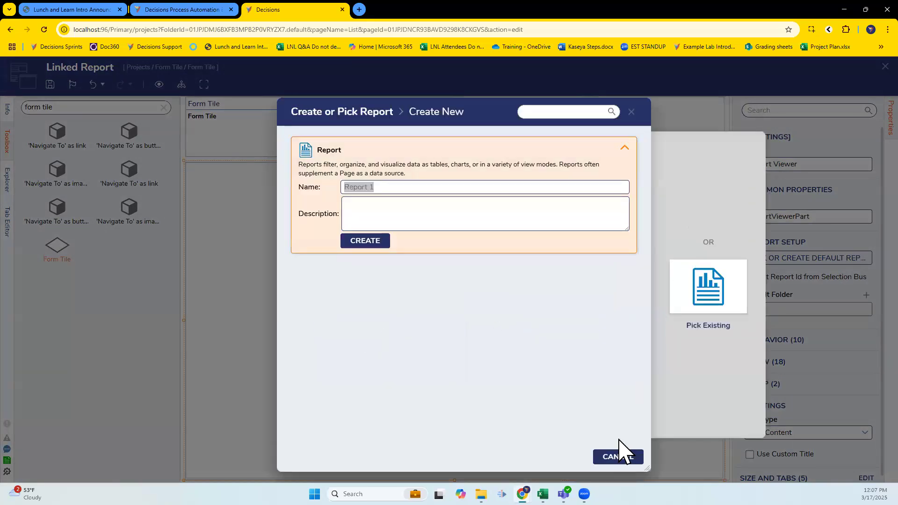
{"action": "type", "text": "Account R"}
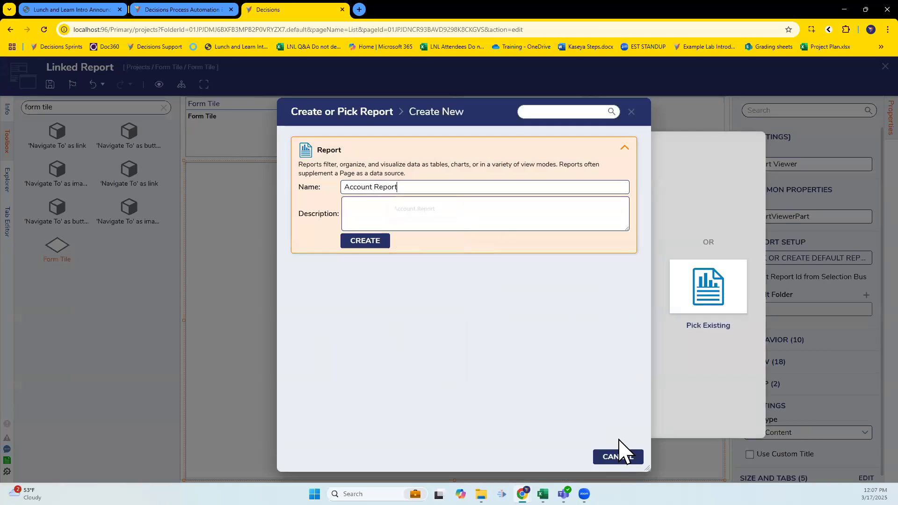
{"action": "key", "text": "Return"}
Add Account Data Source as the report's data source
{"action": "left_click", "coordinate": [81, 159]}
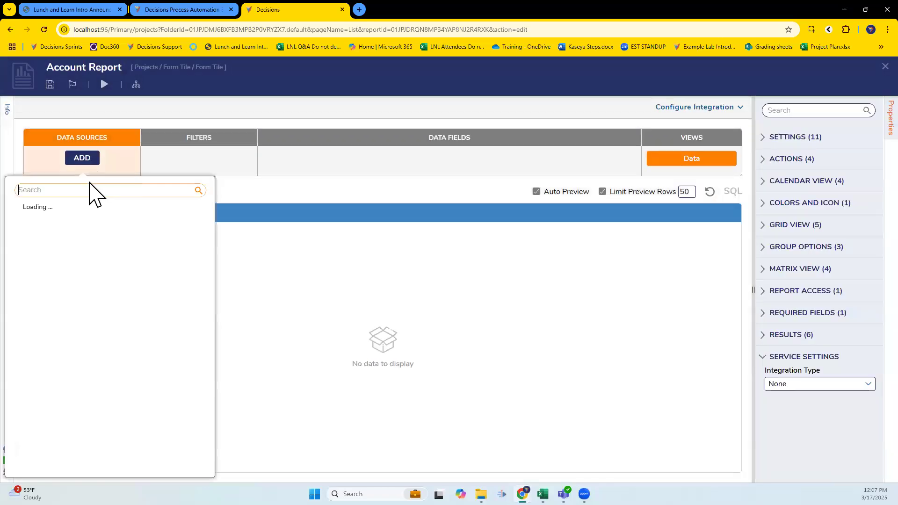
{"action": "type", "text": "account"}
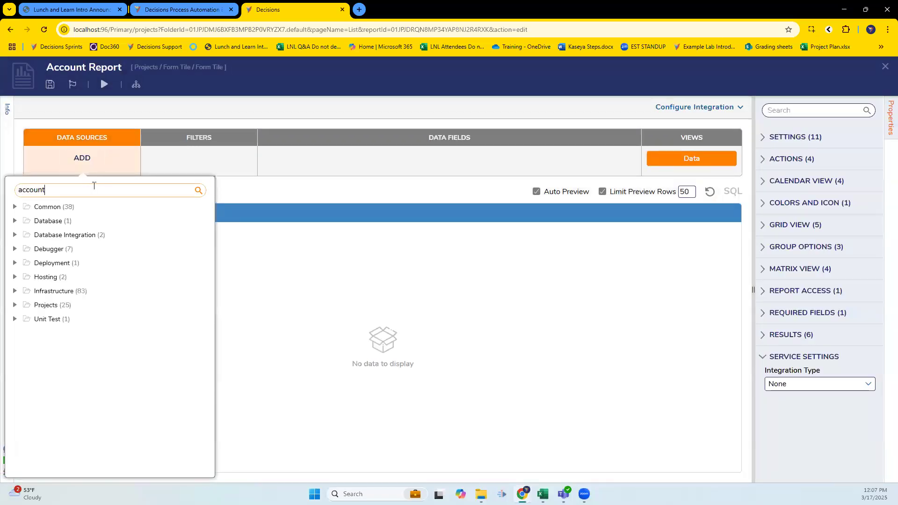
{"action": "left_click", "coordinate": [77, 206]}
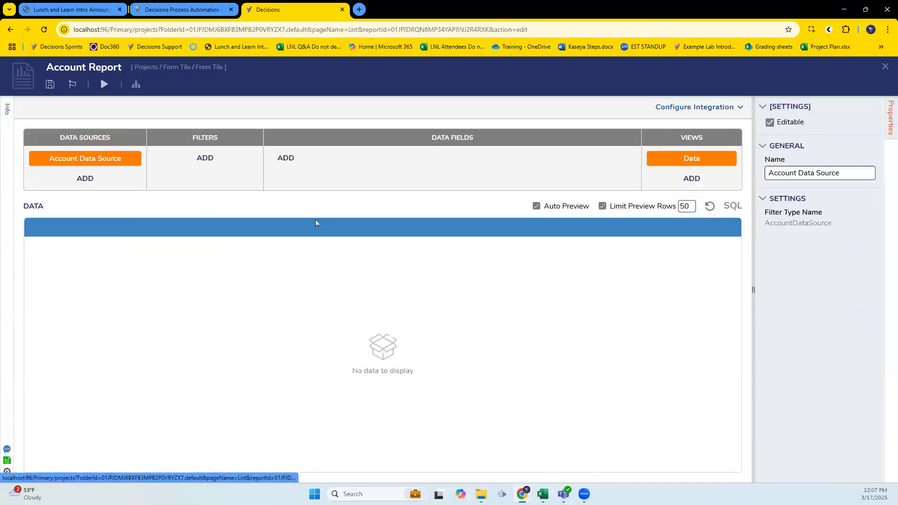
Add the Email Address and Created On Date data fields to the report
{"action": "left_click", "coordinate": [286, 158]}
{"action": "type", "text": "emai"}
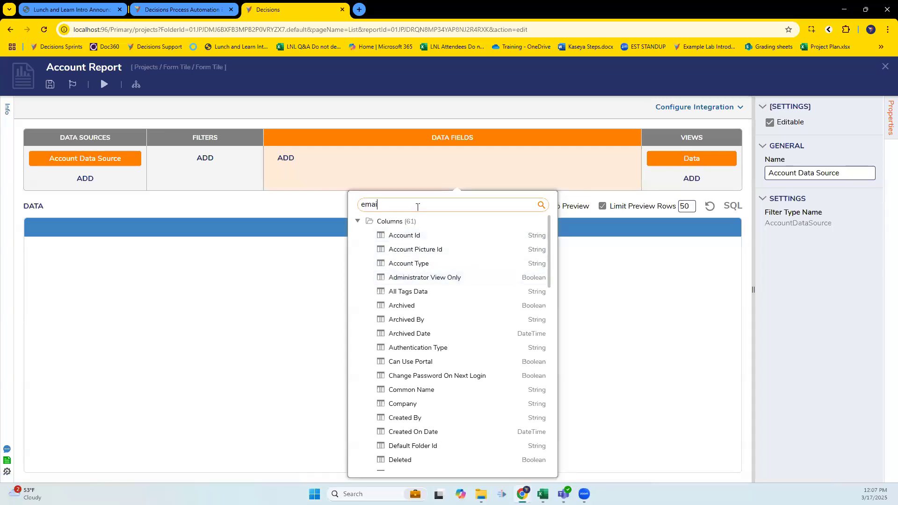
{"action": "type", "text": "l"}
{"action": "left_click", "coordinate": [417, 222]}
{"action": "double_click", "coordinate": [419, 202]}
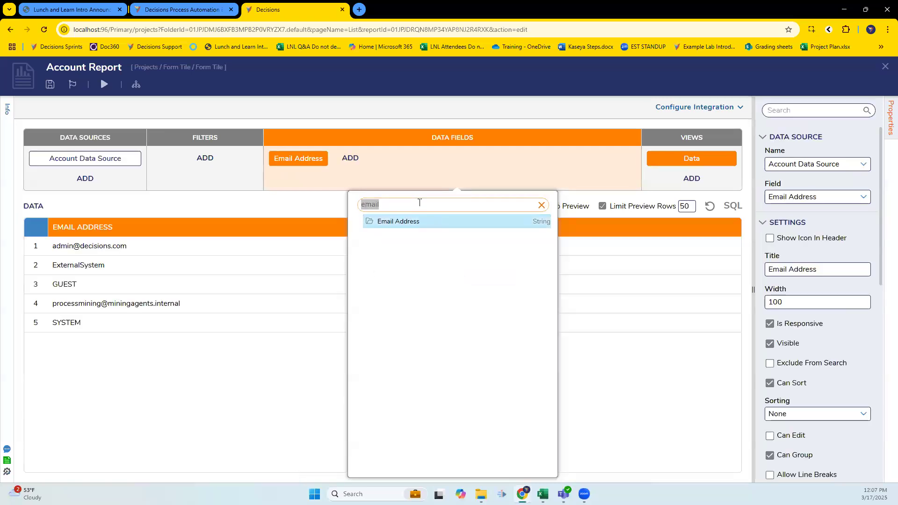
{"action": "type", "text": "created"}
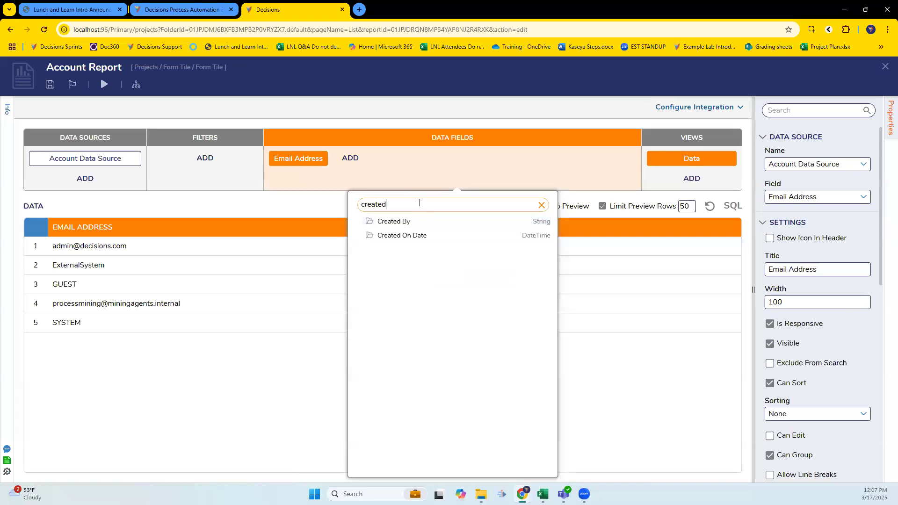
{"action": "left_click", "coordinate": [402, 235]}
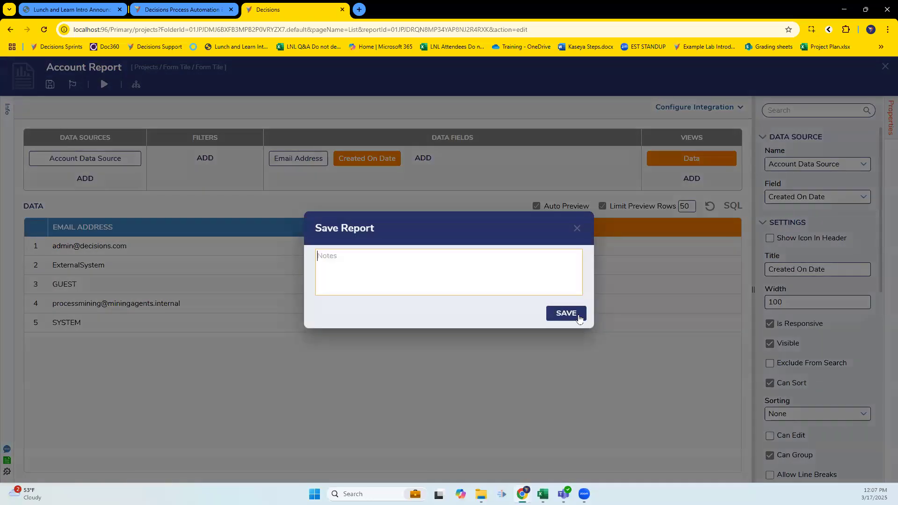
Save Account Report and close it to return to the Linked Report page
{"action": "left_click", "coordinate": [579, 315]}
{"action": "left_click", "coordinate": [50, 86]}
{"action": "left_click", "coordinate": [575, 314]}
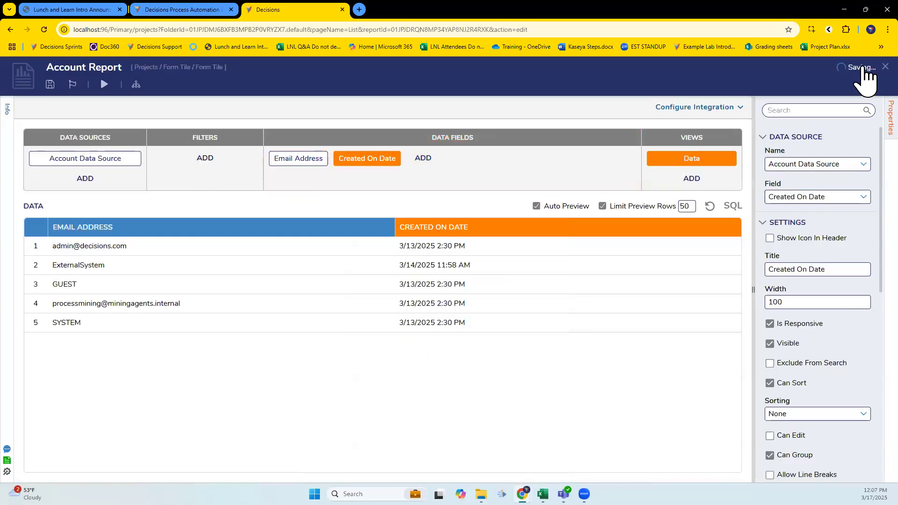
{"action": "left_click", "coordinate": [885, 66]}
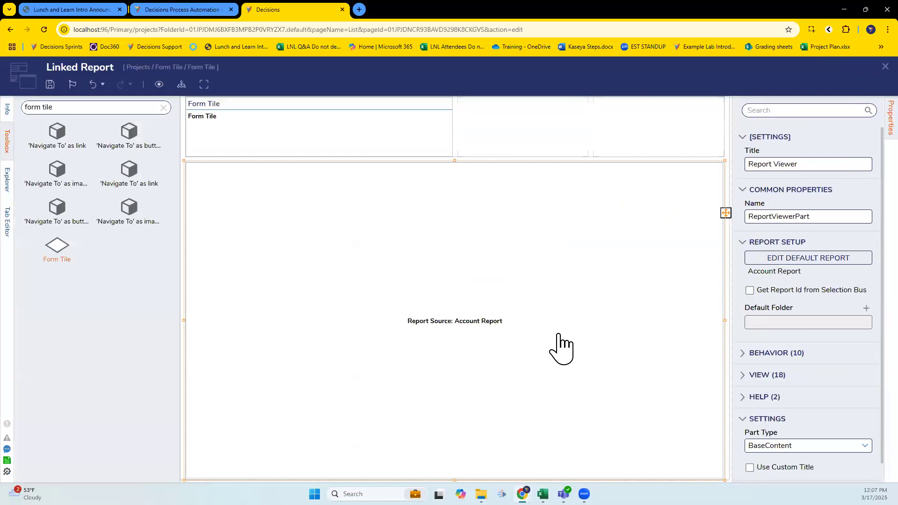
Preview the Linked Report page to check the Form Tile's drop-down list and the Report Viewer, and close the preview
{"action": "left_click", "coordinate": [159, 84]}
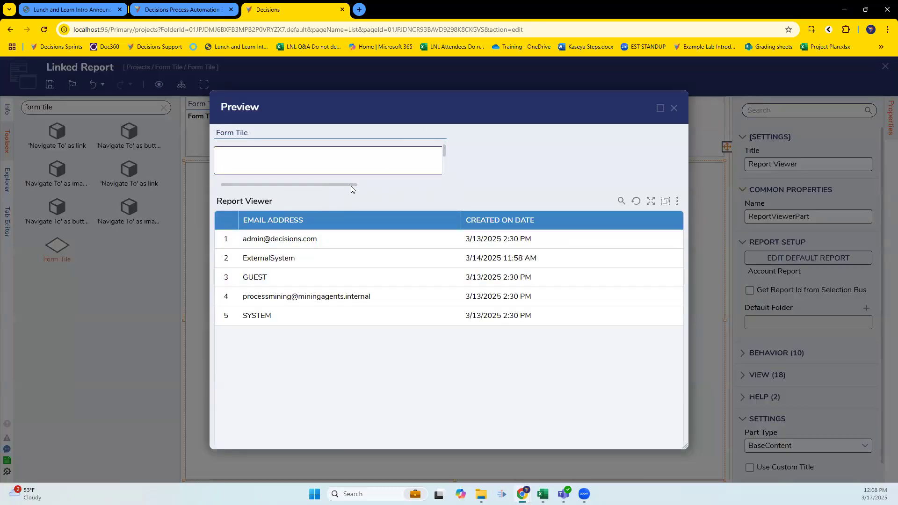
{"action": "left_click", "coordinate": [425, 160]}
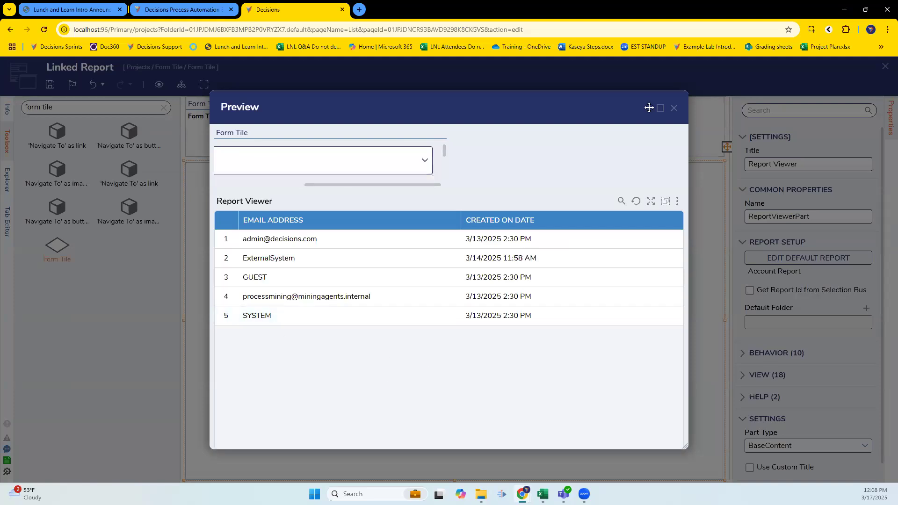
{"action": "left_click", "coordinate": [674, 108]}
Open youtube.com in a new browser tab and go to the channel's video content list in YouTube Studio
{"action": "left_click", "coordinate": [359, 9]}
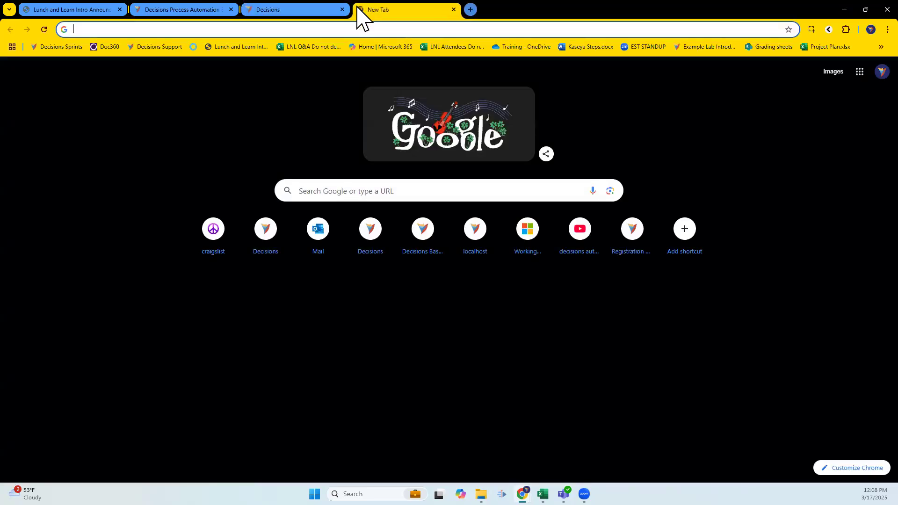
{"action": "type", "text": "youtube.com"}
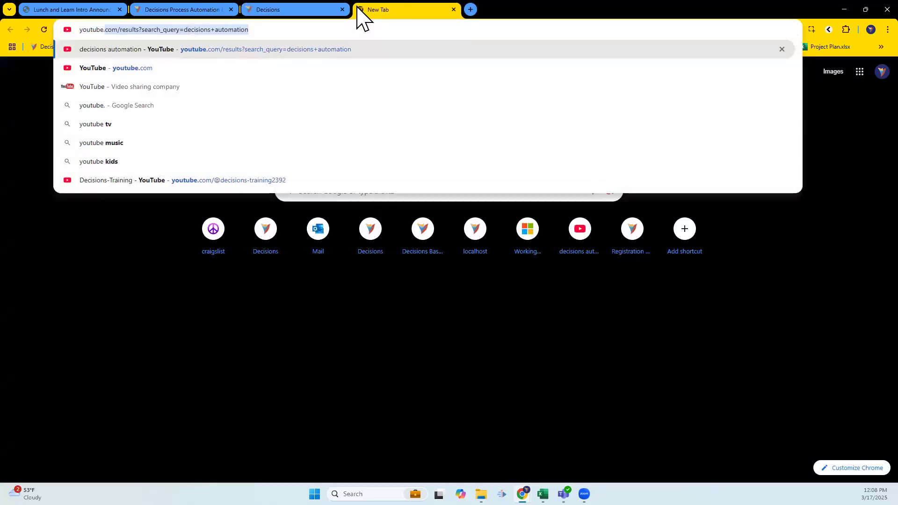
{"action": "key", "text": "Return"}
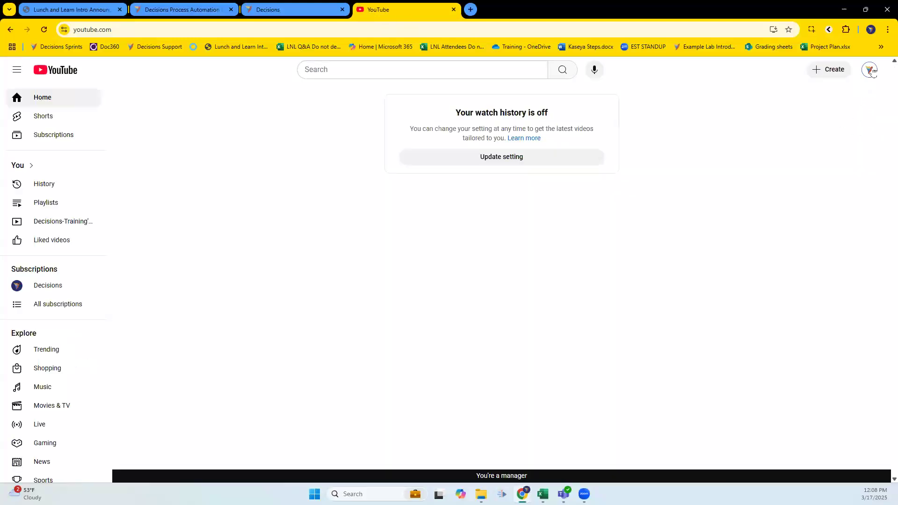
{"action": "left_click", "coordinate": [869, 70]}
{"action": "left_click", "coordinate": [816, 204]}
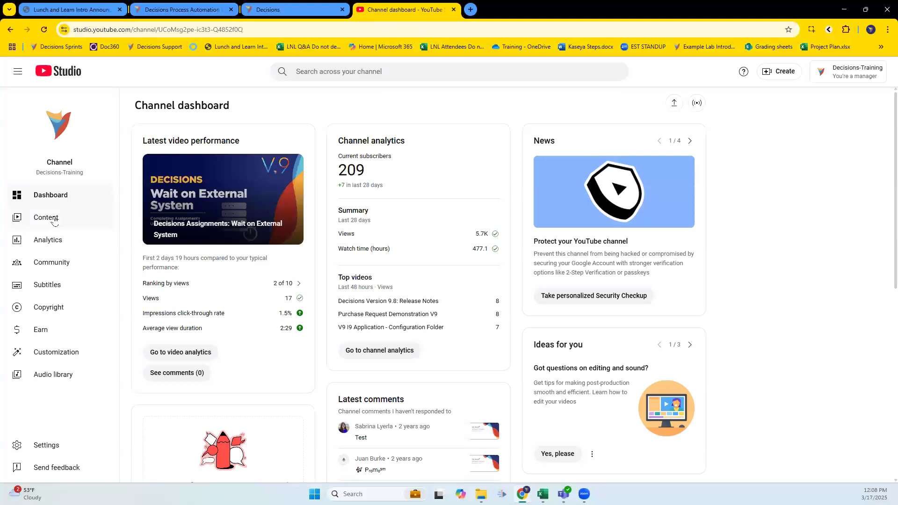
{"action": "left_click", "coordinate": [53, 219]}
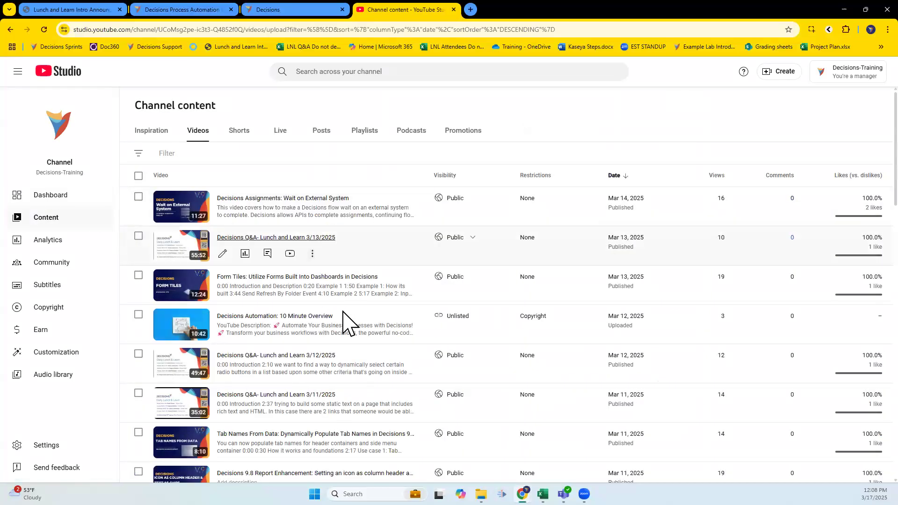
Open the watch page of the video Form Tiles: Utilize Forms Built Into Dashboards in Decisions and select its web address
{"action": "scroll", "coordinate": [392, 337], "scroll_direction": "down", "scroll_amount": 1}
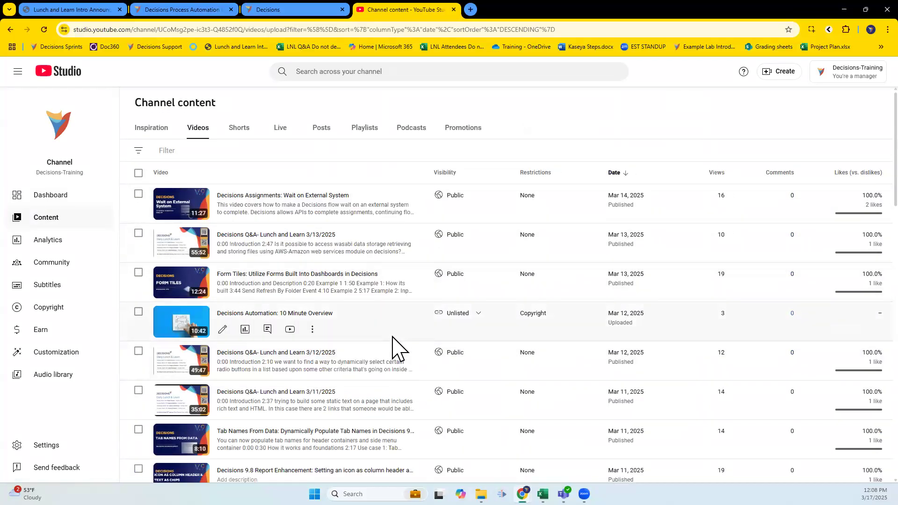
{"action": "scroll", "coordinate": [392, 346], "scroll_direction": "down", "scroll_amount": 2}
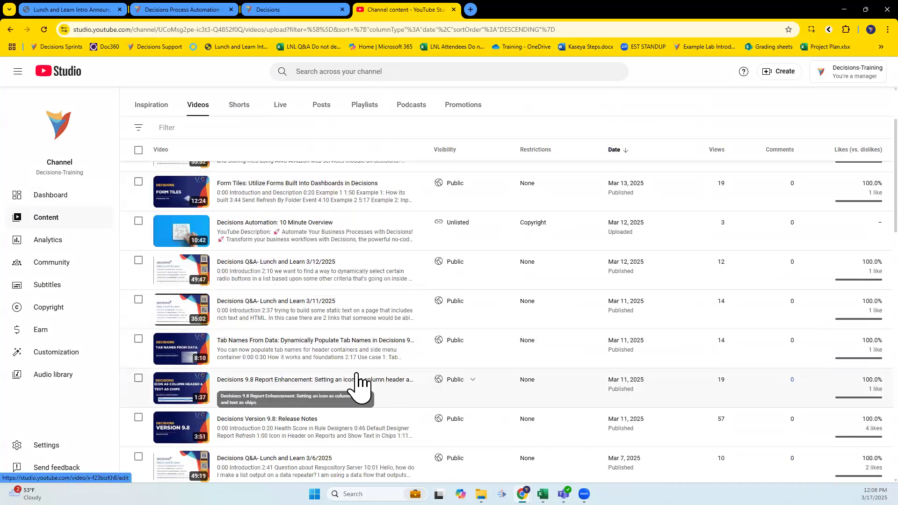
{"action": "scroll", "coordinate": [324, 290], "scroll_direction": "up", "scroll_amount": 1}
{"action": "left_click", "coordinate": [275, 230]}
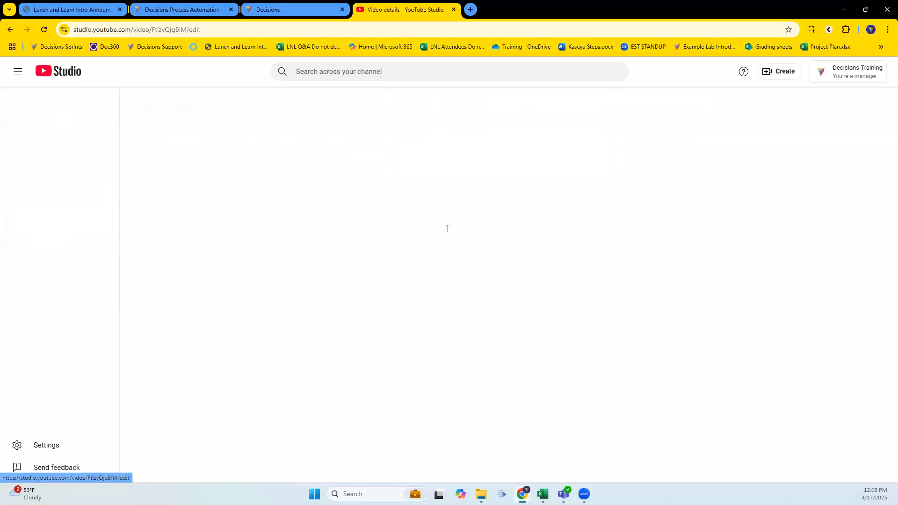
{"action": "left_click", "coordinate": [530, 233]}
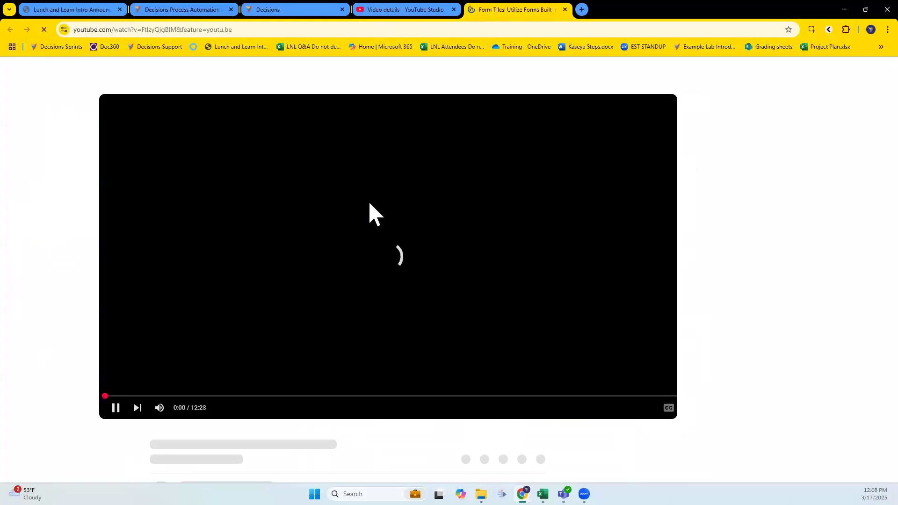
{"action": "left_click", "coordinate": [142, 32]}
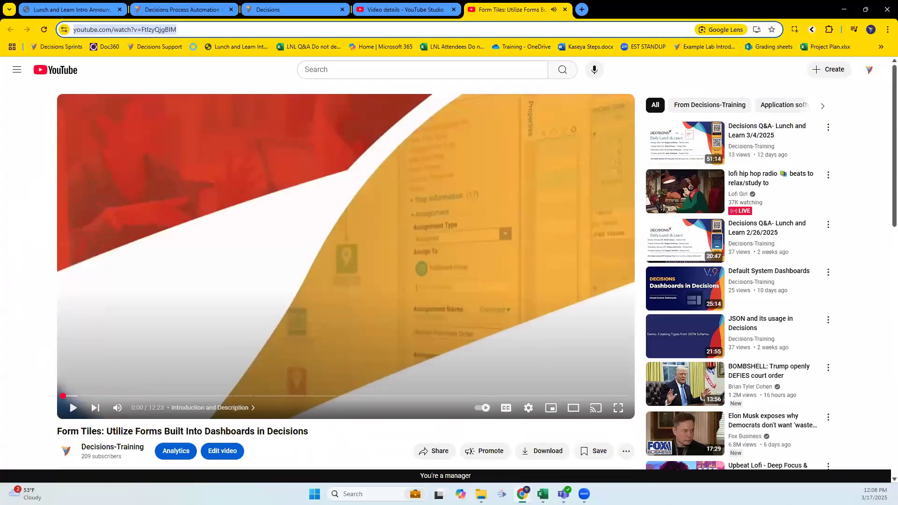
{"action": "key", "text": "alt+Tab"}
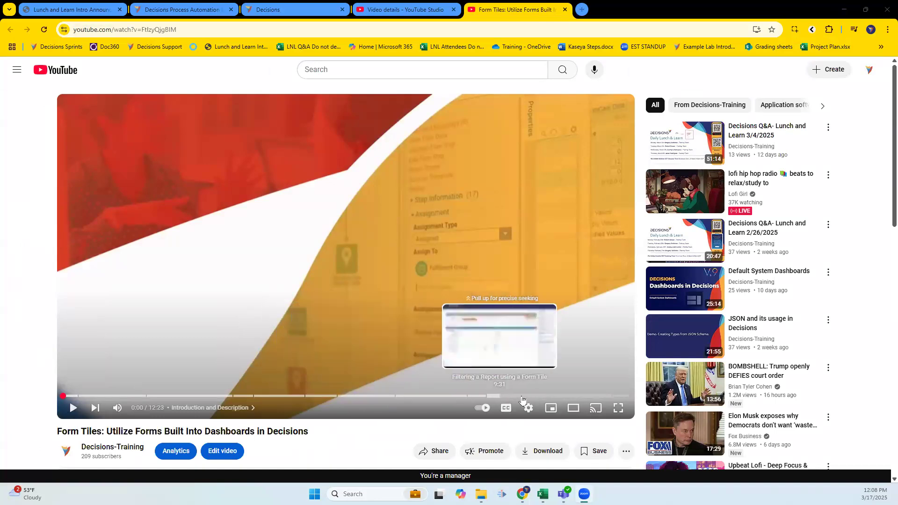
Skip to the video's chapter Filtering a Report using a Form Tile and play the department filter demonstration from about 11:55
{"action": "left_click", "coordinate": [499, 397]}
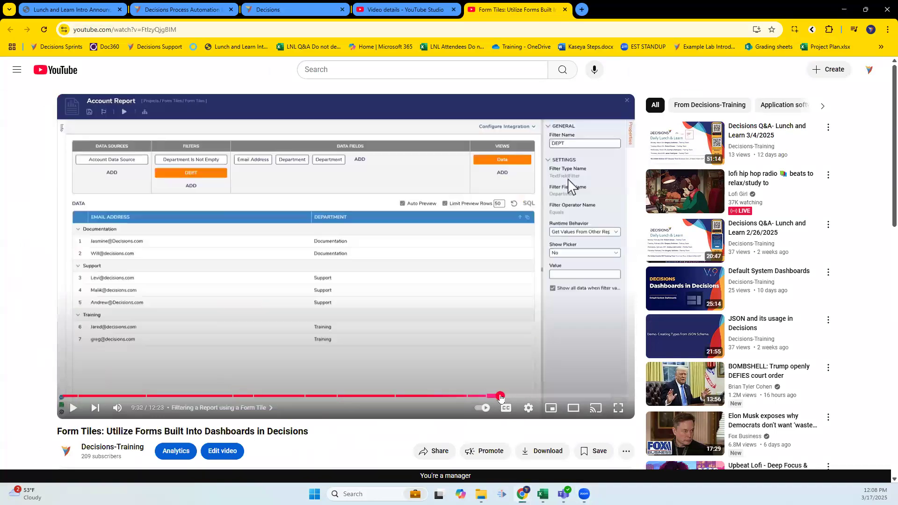
{"action": "left_click_drag", "start_coordinate": [477, 397], "coordinate": [607, 398]}
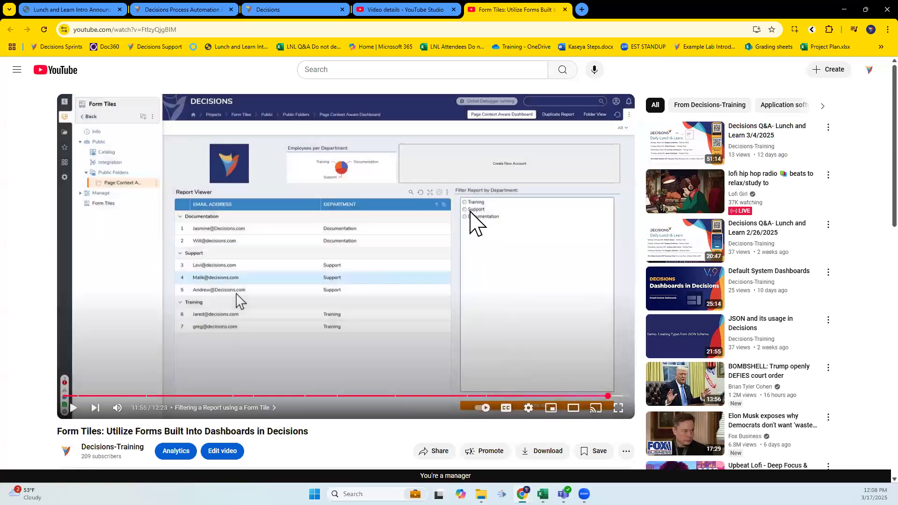
{"action": "left_click", "coordinate": [514, 345]}
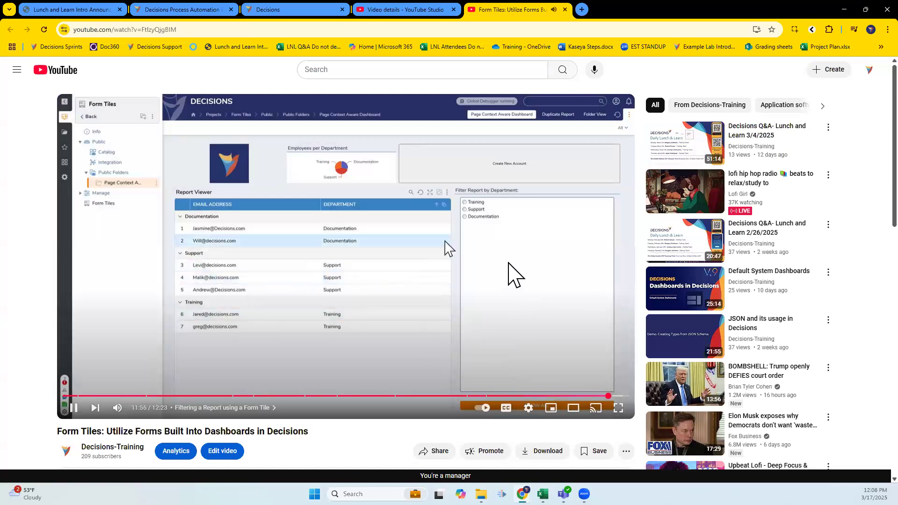
{"action": "left_click", "coordinate": [508, 307]}
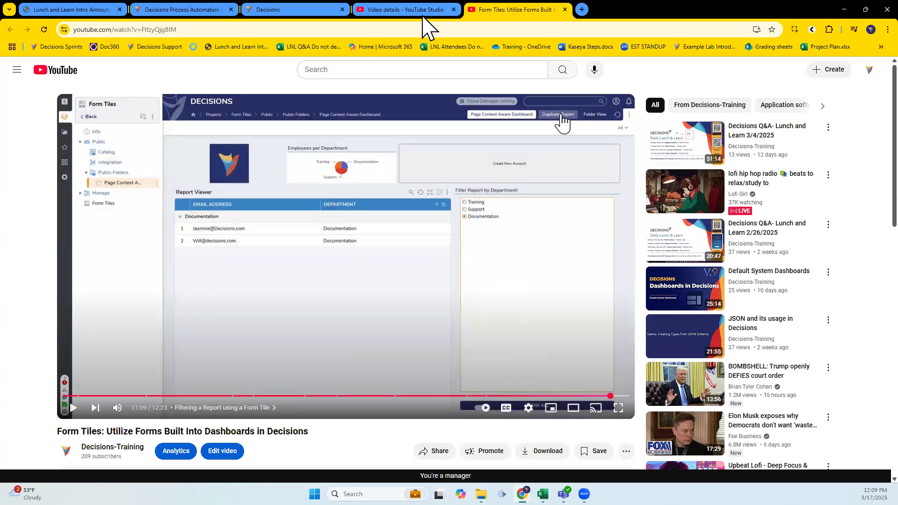
Switch to the Decisions designer, open the Form Tile's input flow on the Linked Report page and view its end step's inputs
{"action": "left_click", "coordinate": [311, 11]}
{"action": "left_click", "coordinate": [307, 149]}
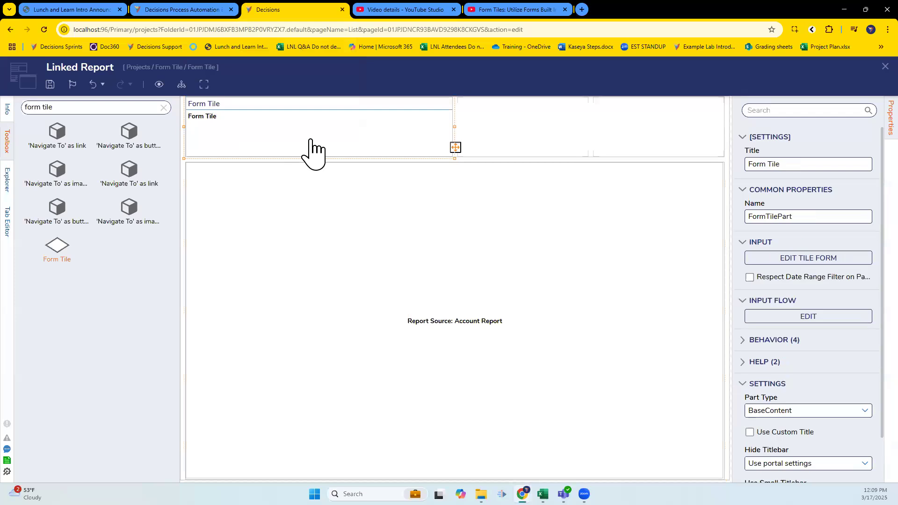
{"action": "left_click", "coordinate": [523, 293]}
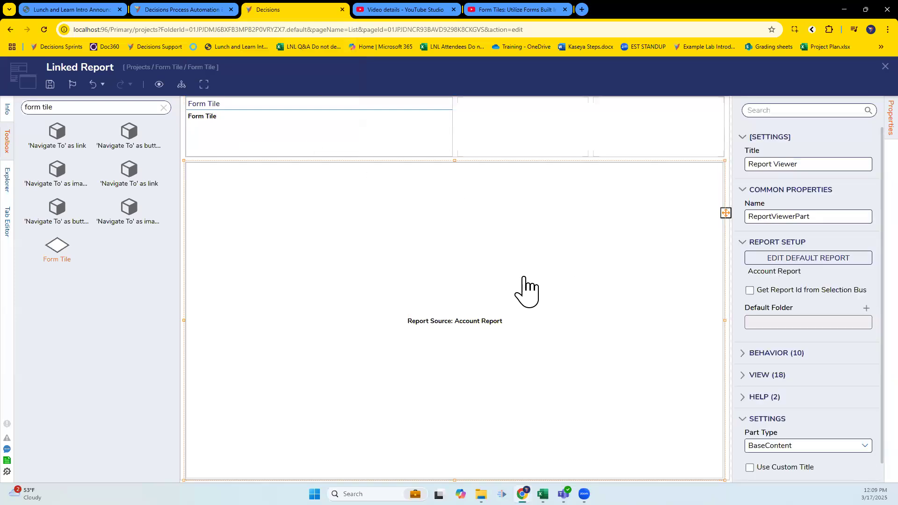
{"action": "left_click", "coordinate": [307, 148]}
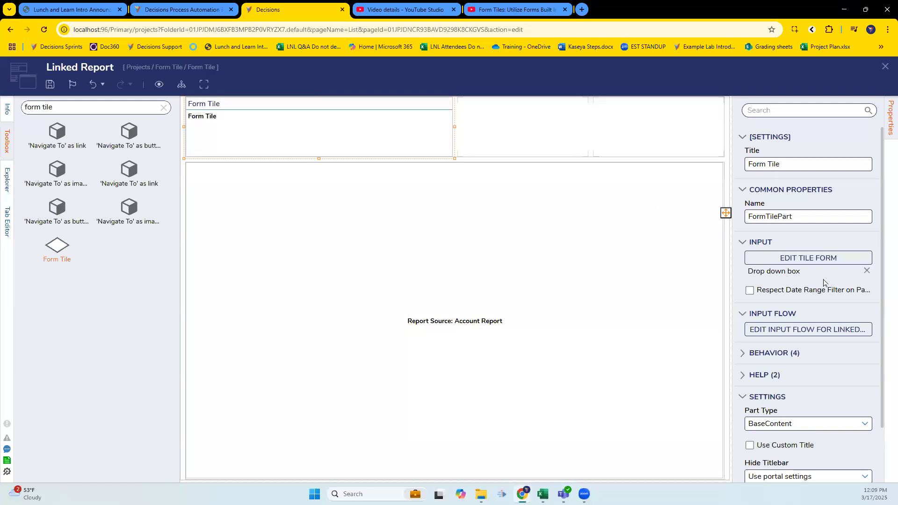
{"action": "left_click", "coordinate": [810, 331]}
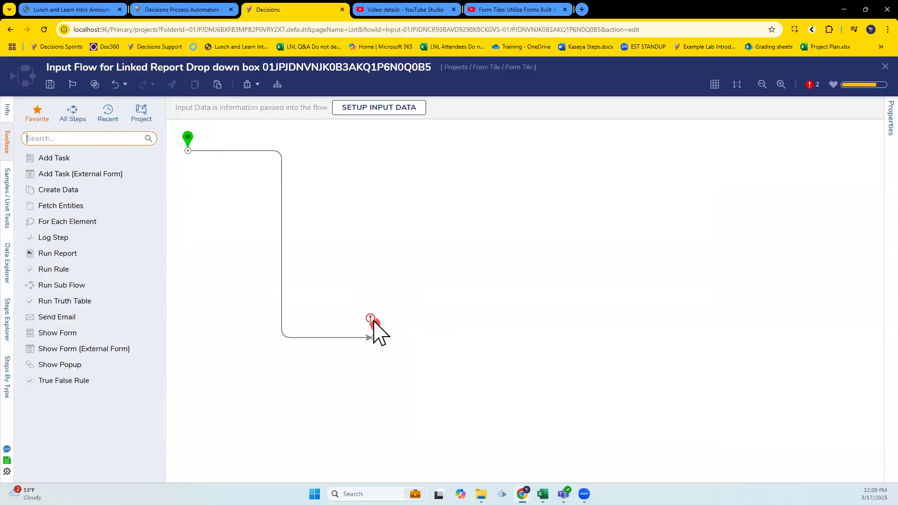
{"action": "left_click", "coordinate": [374, 325]}
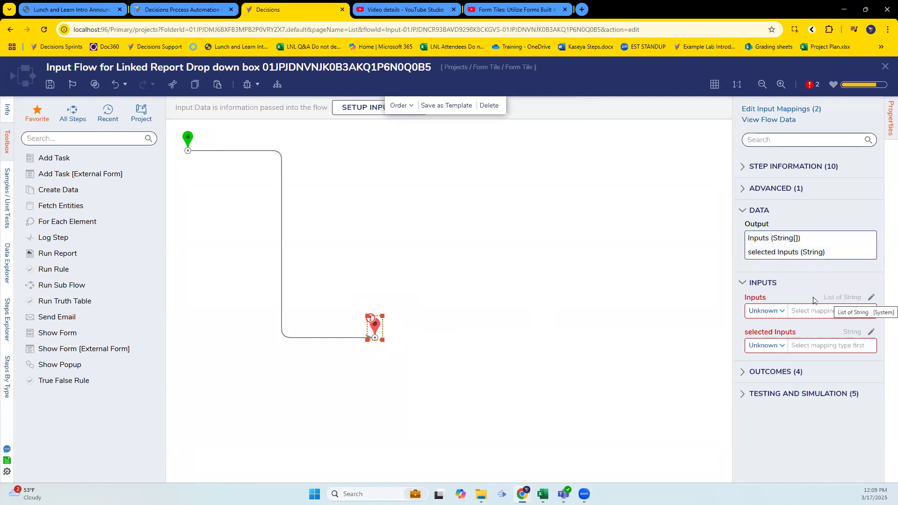
Add a Fetch Entities step of type Account to the input flow, with both Results and No Results leading to the end step
{"action": "left_click", "coordinate": [72, 138]}
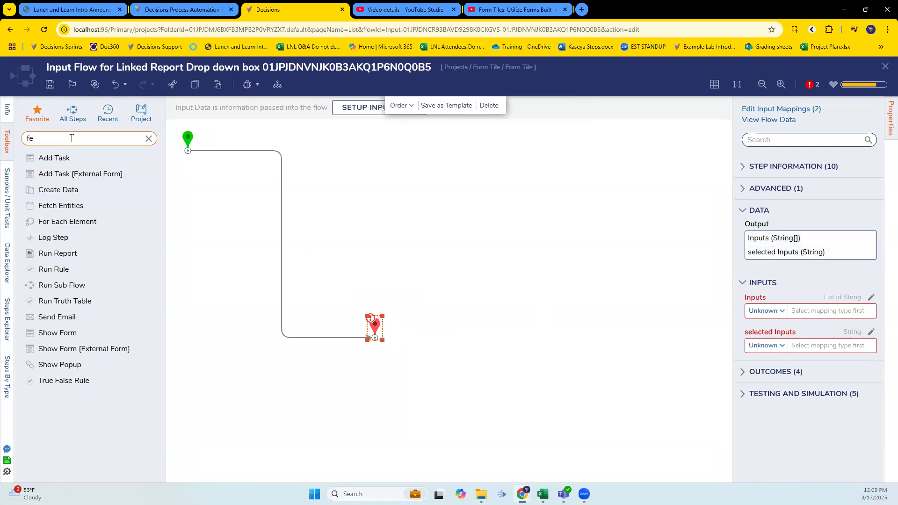
{"action": "left_click_drag", "start_coordinate": [94, 215], "coordinate": [289, 220]}
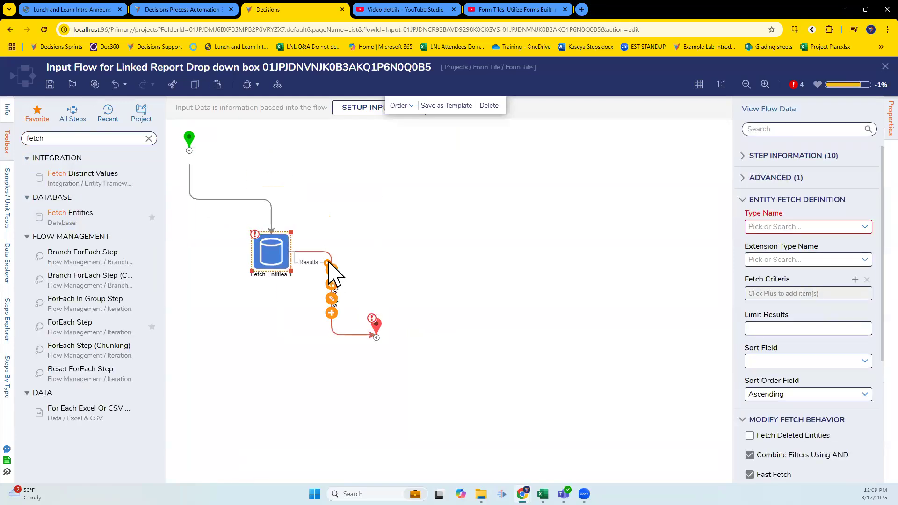
{"action": "left_click_drag", "start_coordinate": [357, 326], "coordinate": [374, 330]}
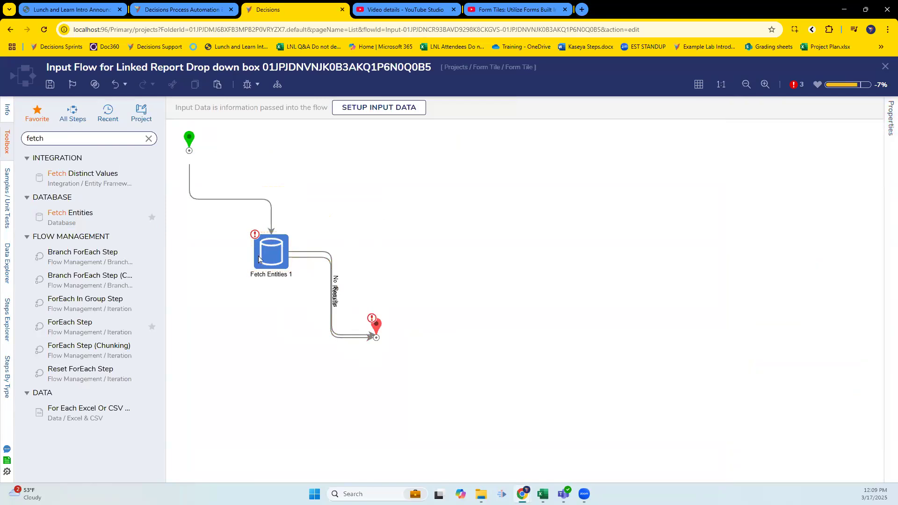
{"action": "left_click", "coordinate": [797, 228]}
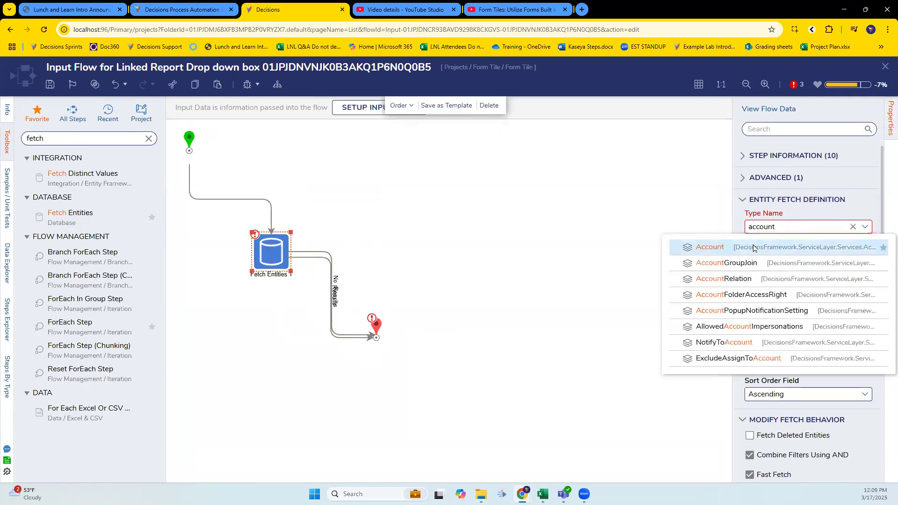
{"action": "left_click", "coordinate": [749, 245]}
{"action": "left_click_drag", "start_coordinate": [283, 262], "coordinate": [290, 220]}
Map the end step's Inputs to the entity results' All Email Address and set selected Inputs to Ignore
{"action": "left_click", "coordinate": [380, 329]}
{"action": "left_click", "coordinate": [765, 311]}
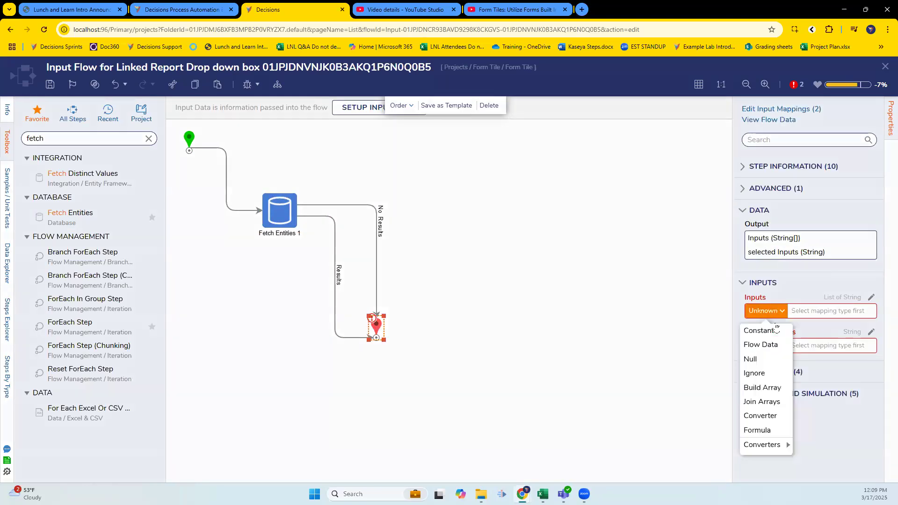
{"action": "left_click", "coordinate": [769, 344]}
{"action": "left_click", "coordinate": [301, 220]}
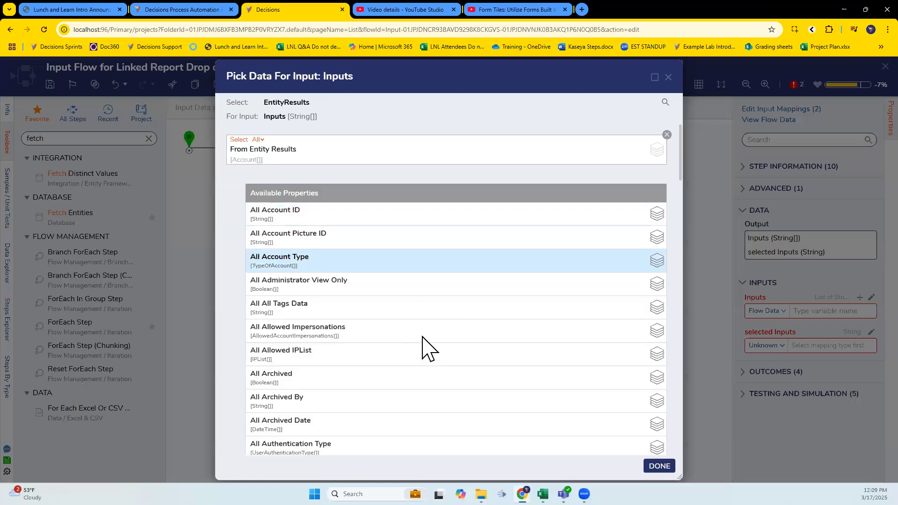
{"action": "scroll", "coordinate": [427, 349], "scroll_direction": "down", "scroll_amount": 10}
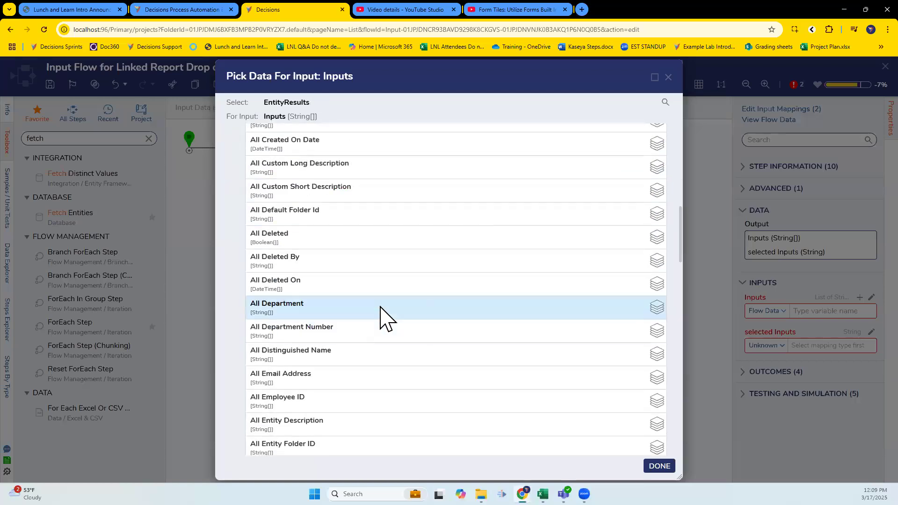
{"action": "left_click", "coordinate": [346, 382]}
{"action": "left_click", "coordinate": [660, 466]}
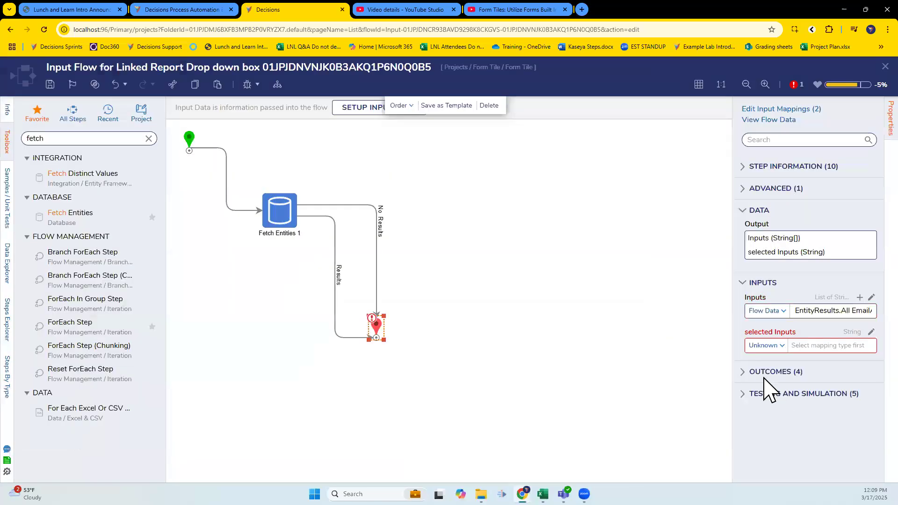
{"action": "left_click", "coordinate": [766, 345]}
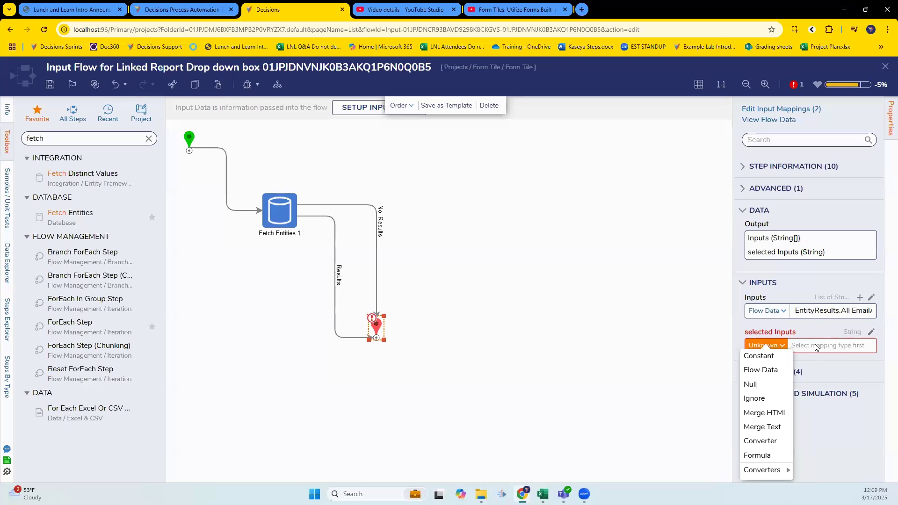
{"action": "left_click", "coordinate": [754, 398]}
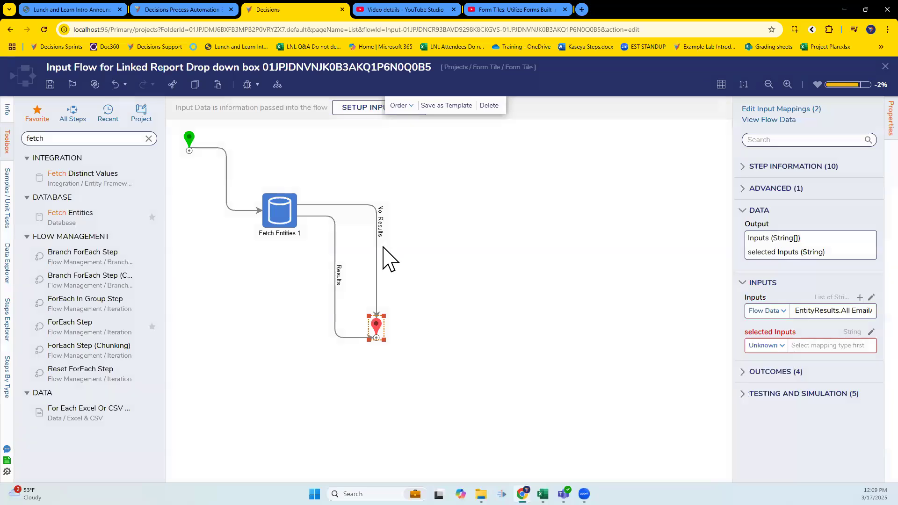
Save and close the input flow, then close the Linked Report page with its changes saved
{"action": "left_click", "coordinate": [50, 84]}
{"action": "left_click", "coordinate": [565, 317]}
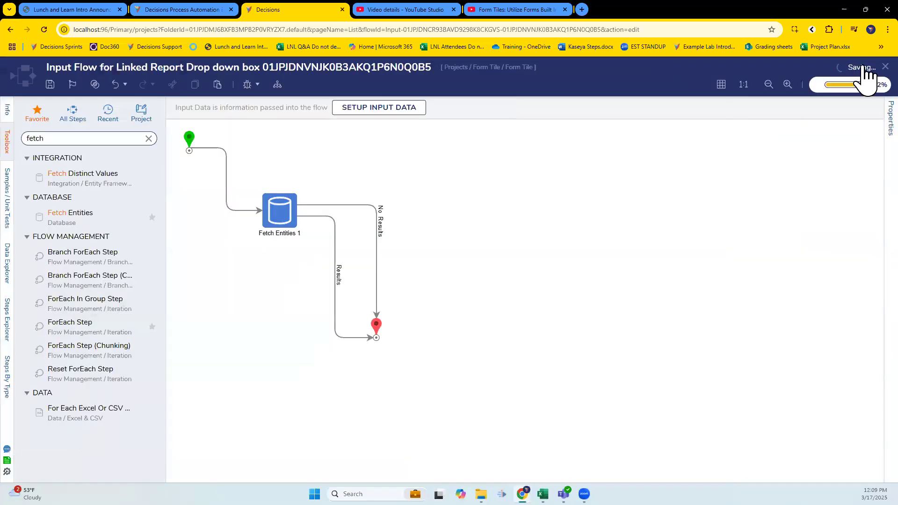
{"action": "left_click", "coordinate": [885, 66]}
{"action": "left_click", "coordinate": [885, 66]}
{"action": "left_click", "coordinate": [573, 323]}
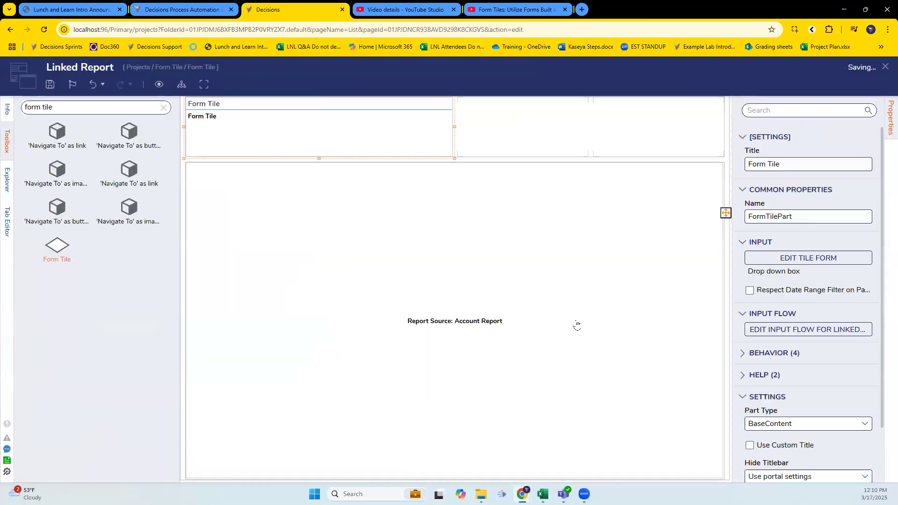
Create a regular folder named Dashboard under the Form Tile project's Public Folders
{"action": "left_click", "coordinate": [41, 131]}
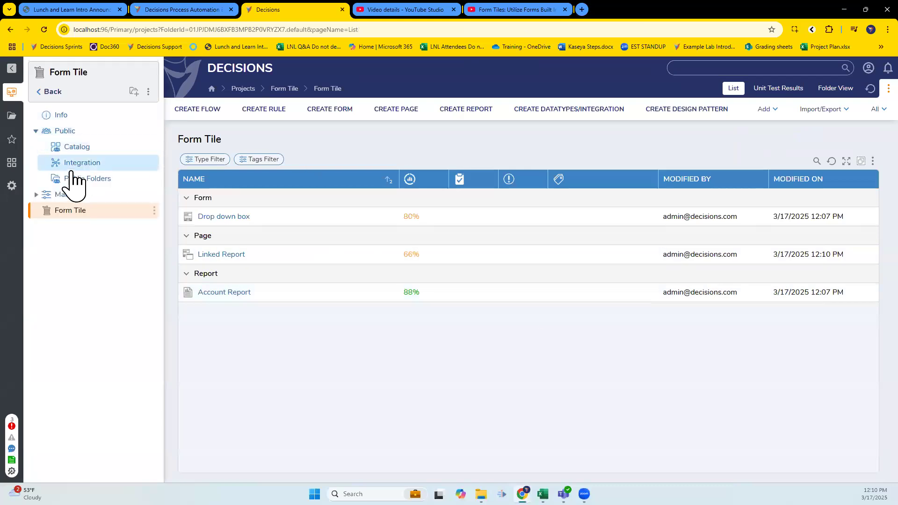
{"action": "left_click", "coordinate": [84, 179]}
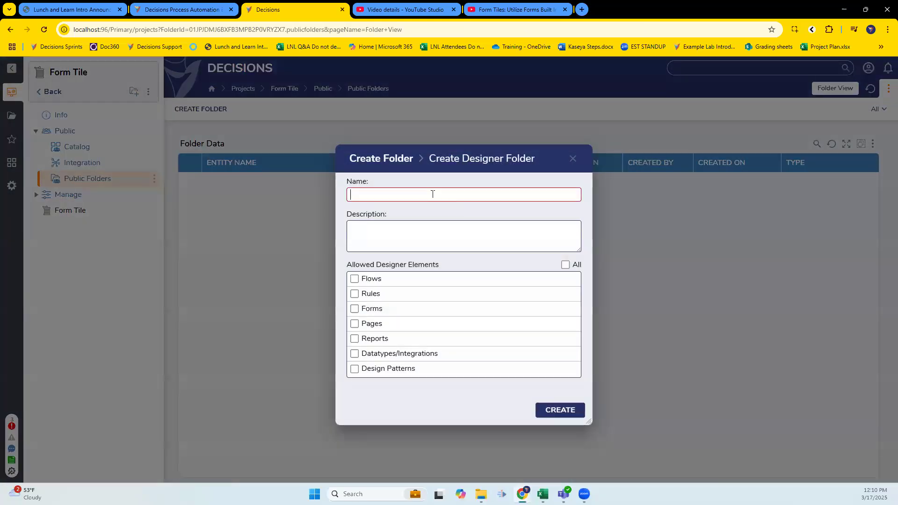
{"action": "left_click", "coordinate": [573, 158]}
{"action": "left_click", "coordinate": [154, 178]}
{"action": "left_click", "coordinate": [201, 154]}
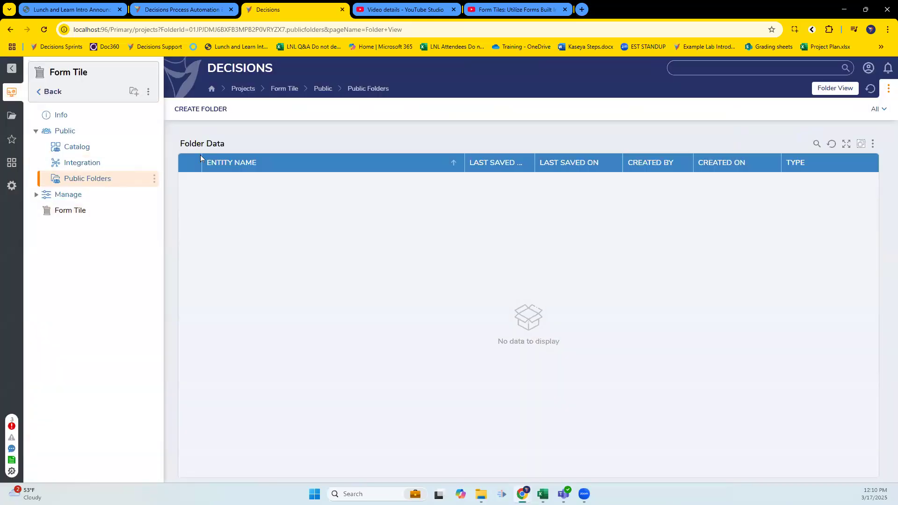
{"action": "type", "text": "D"}
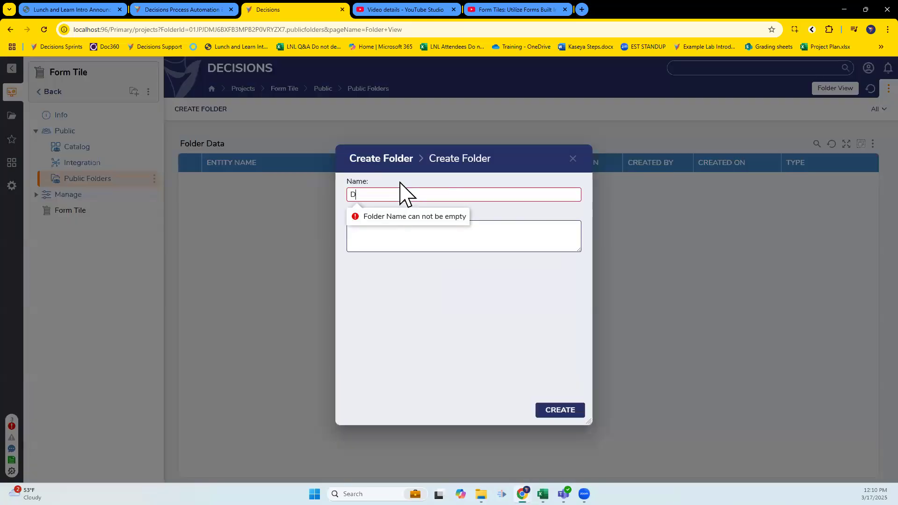
{"action": "type", "text": "ashboard"}
{"action": "left_click", "coordinate": [559, 410]}
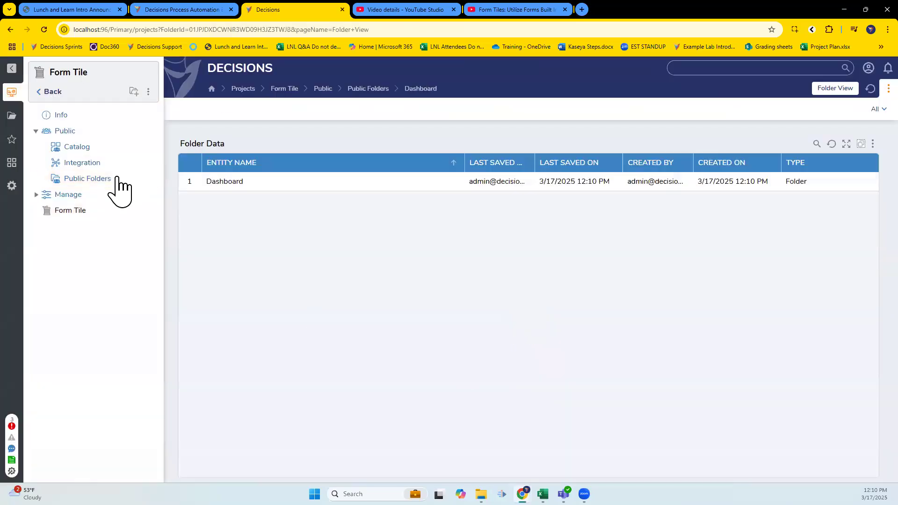
Add the existing Linked Report page to the Dashboard folder
{"action": "left_click", "coordinate": [154, 194]}
{"action": "left_click", "coordinate": [199, 209]}
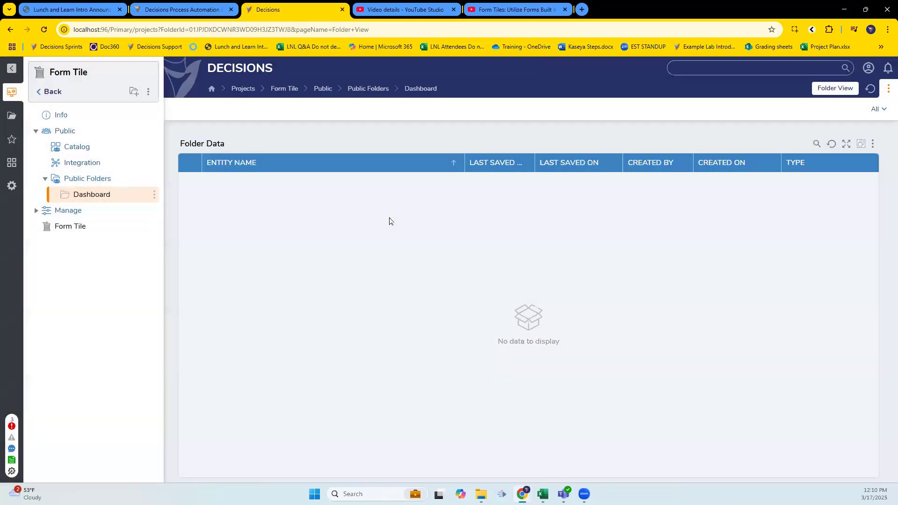
{"action": "left_click", "coordinate": [421, 225]}
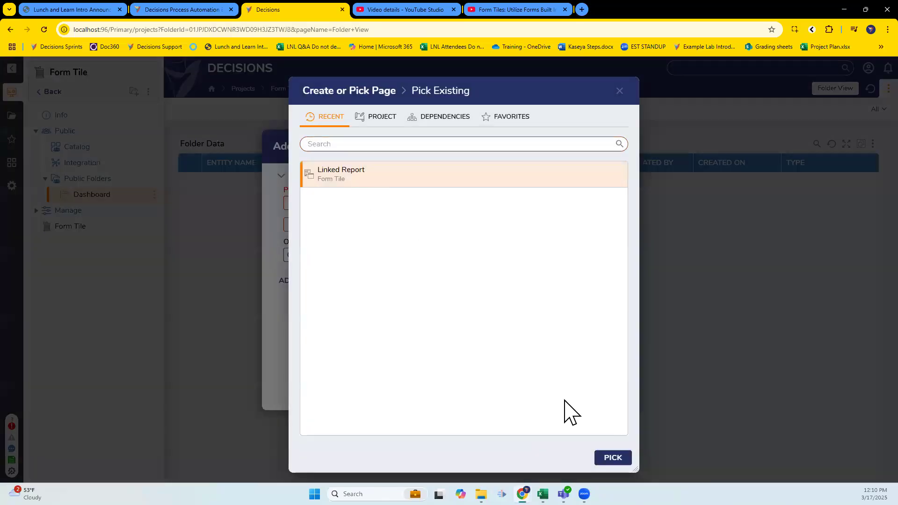
{"action": "left_click", "coordinate": [612, 458]}
{"action": "left_click", "coordinate": [596, 387]}
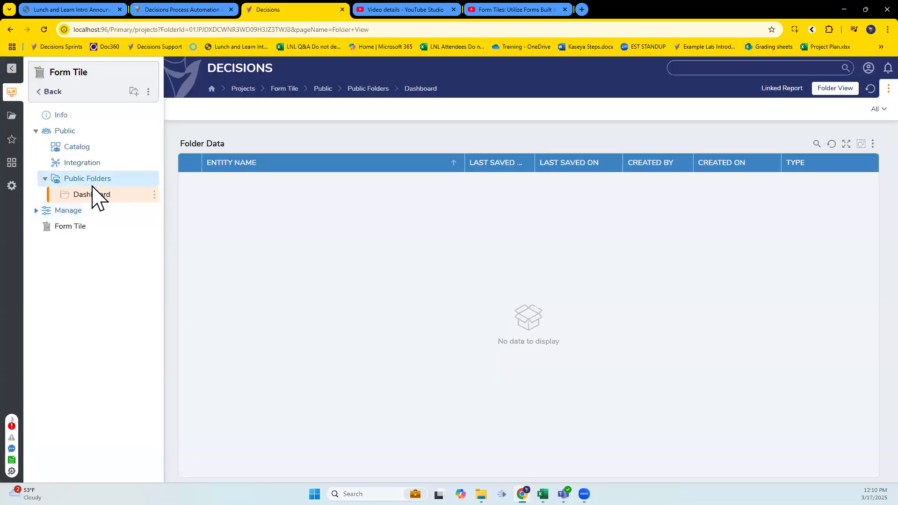
View the Linked Report page in the Dashboard folder and check the Form Tile's drop-down options
{"action": "left_click", "coordinate": [96, 194]}
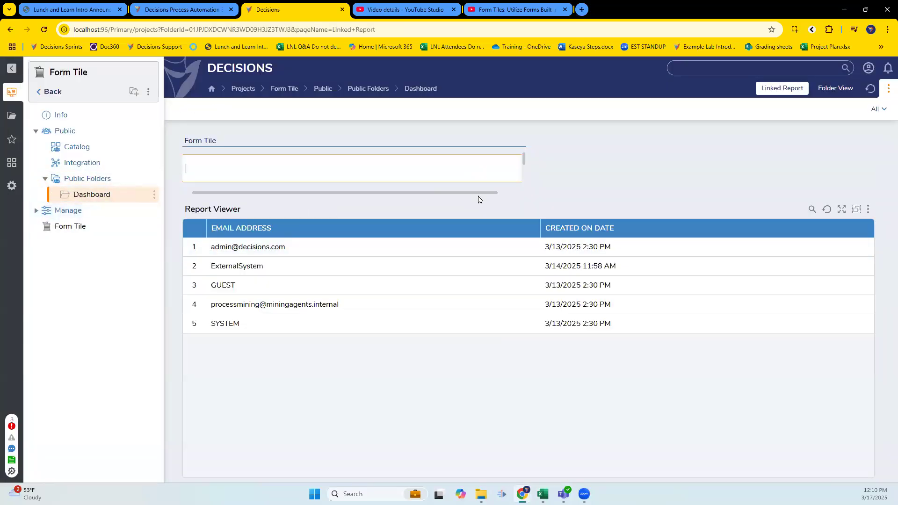
{"action": "left_click", "coordinate": [503, 177]}
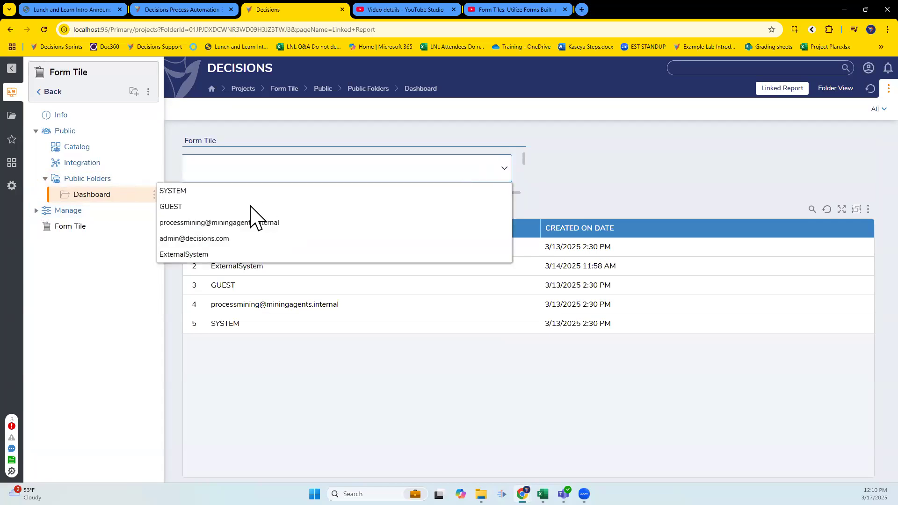
{"action": "left_click", "coordinate": [544, 162]}
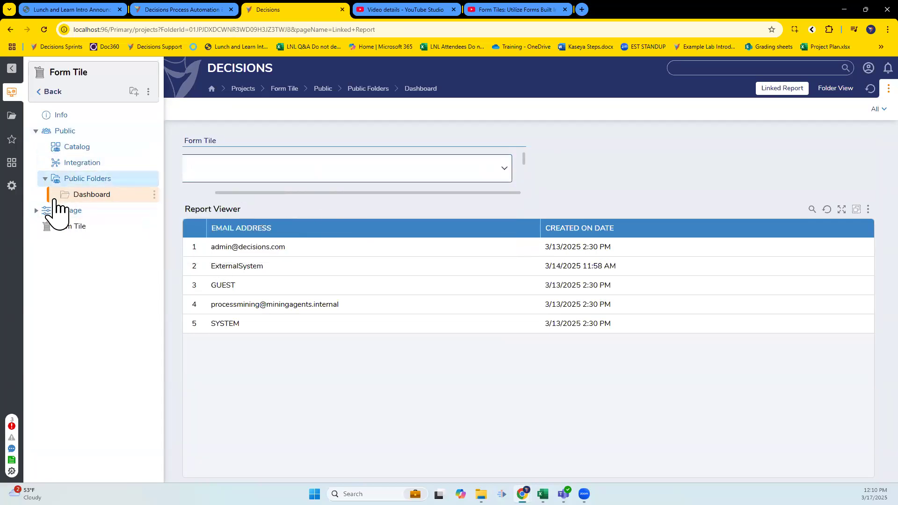
Reopen the Linked Report page from the Form Tile folder, stretch the Form Tile across the full page width and save the page
{"action": "left_click", "coordinate": [78, 227]}
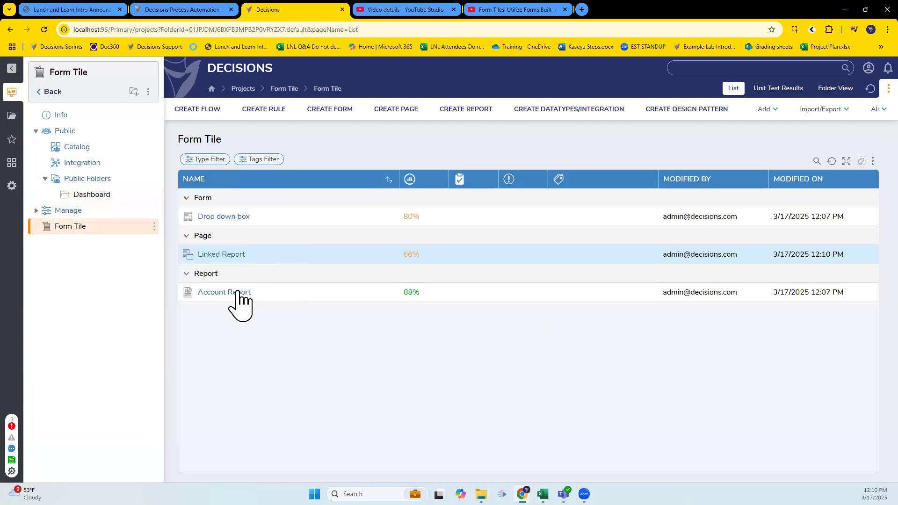
{"action": "left_click", "coordinate": [230, 255]}
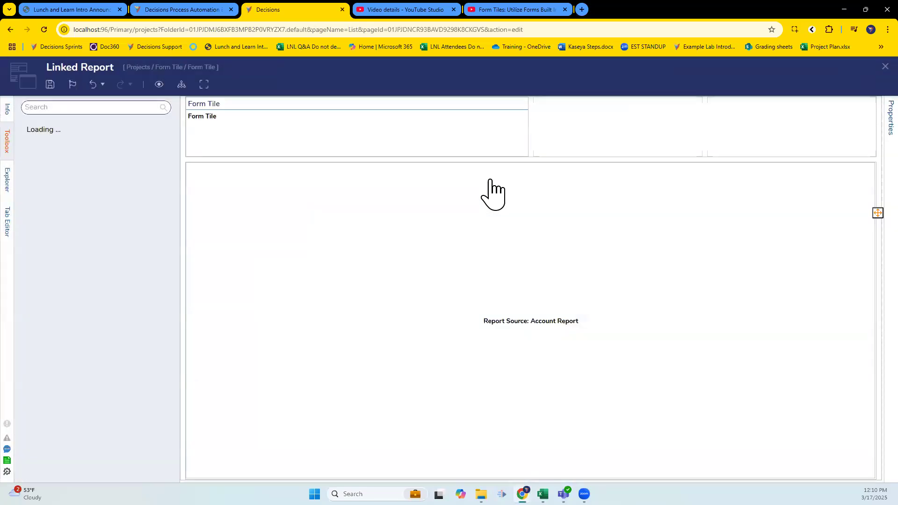
{"action": "left_click", "coordinate": [479, 127]}
{"action": "left_click_drag", "start_coordinate": [660, 136], "coordinate": [661, 137]}
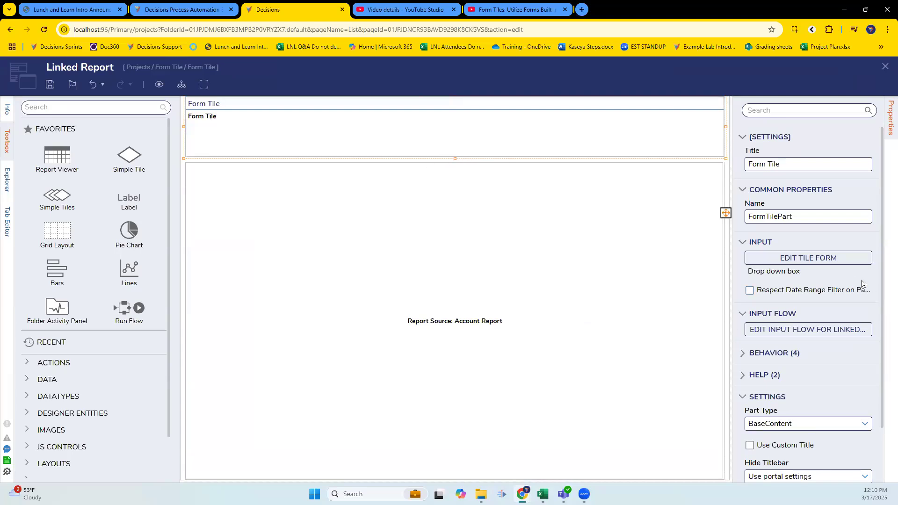
{"action": "left_click", "coordinate": [50, 84]}
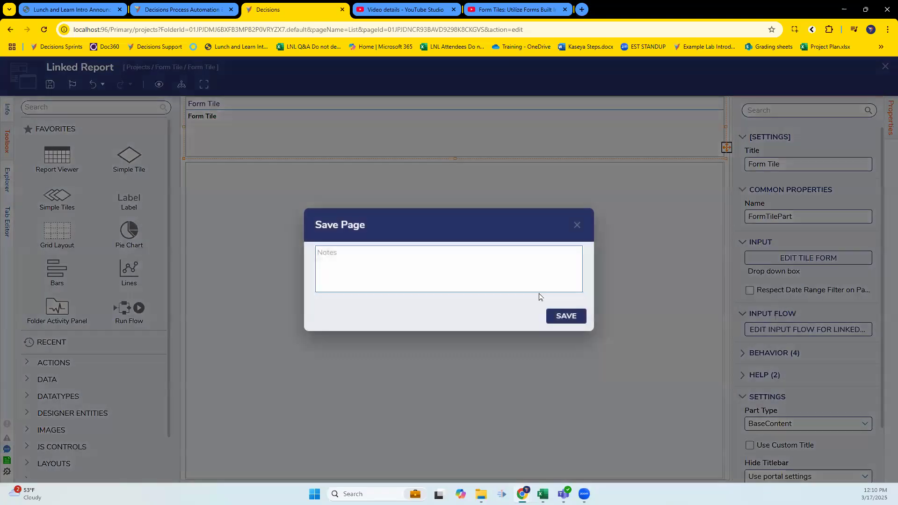
{"action": "left_click", "coordinate": [217, 131]}
Preview the Linked Report page and choose GUEST in the Form Tile's drop-down list to test the report filtering
{"action": "left_click", "coordinate": [160, 85]}
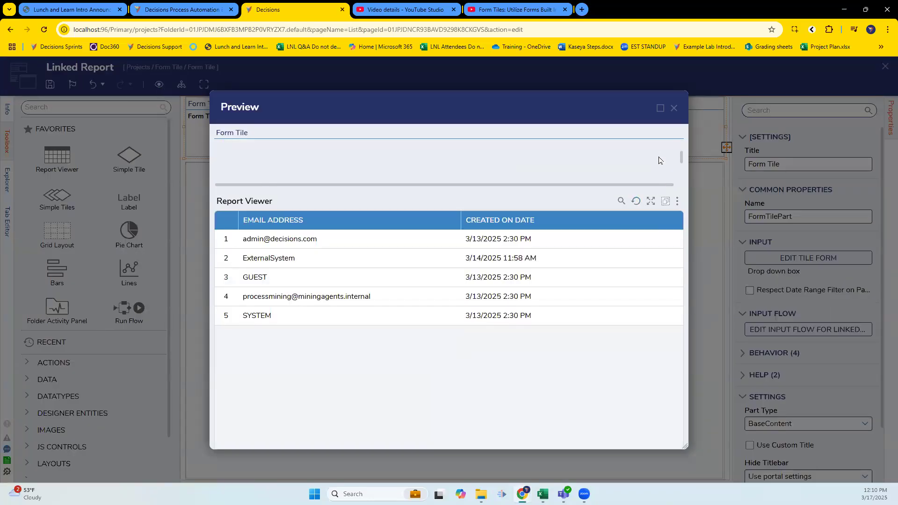
{"action": "left_click", "coordinate": [665, 164]}
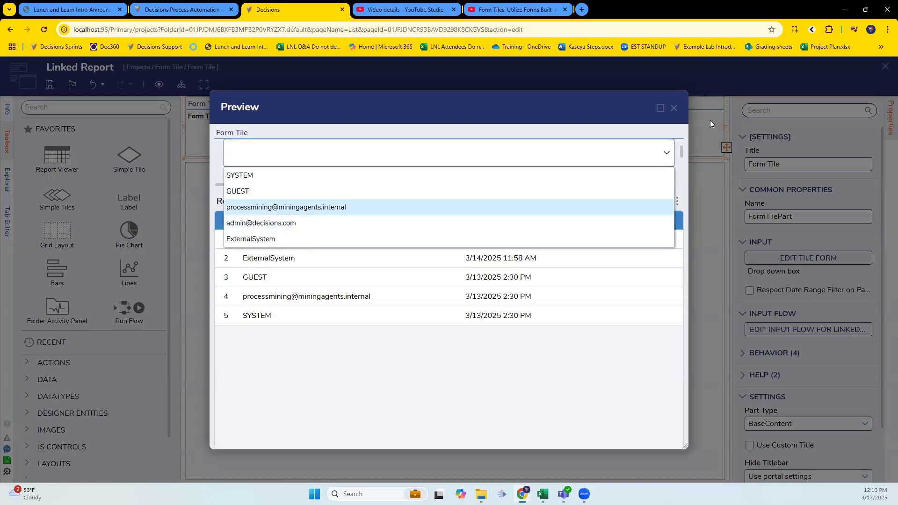
{"action": "left_click", "coordinate": [265, 192]}
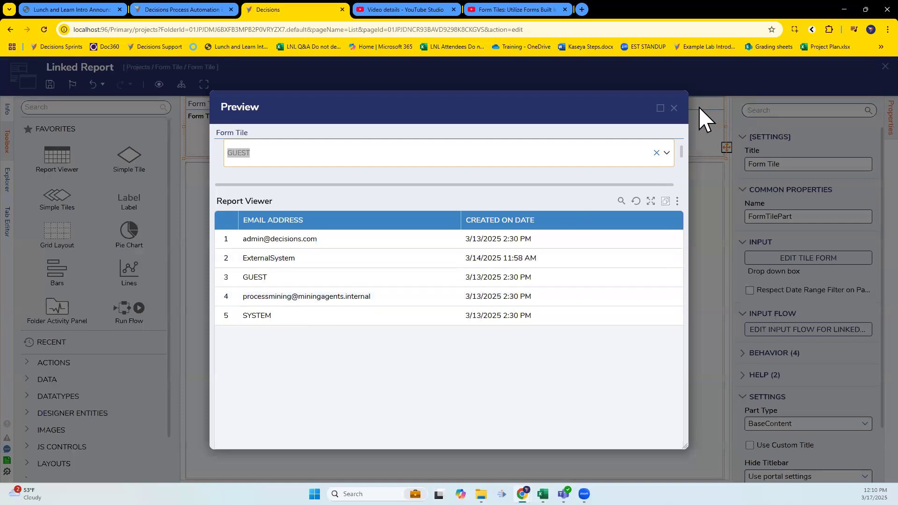
Close the page preview and review the end step's output data and input mappings in the Form Tile's input flow
{"action": "left_click", "coordinate": [673, 111]}
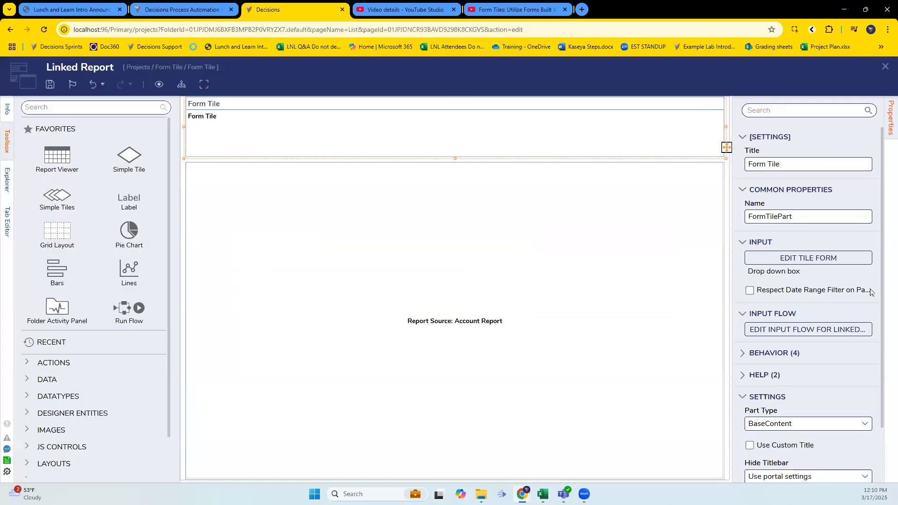
{"action": "scroll", "coordinate": [829, 312], "scroll_direction": "down", "scroll_amount": 1}
{"action": "scroll", "coordinate": [831, 312], "scroll_direction": "up", "scroll_amount": 1}
{"action": "left_click", "coordinate": [566, 218]}
{"action": "left_click", "coordinate": [537, 149]}
{"action": "left_click", "coordinate": [810, 333]}
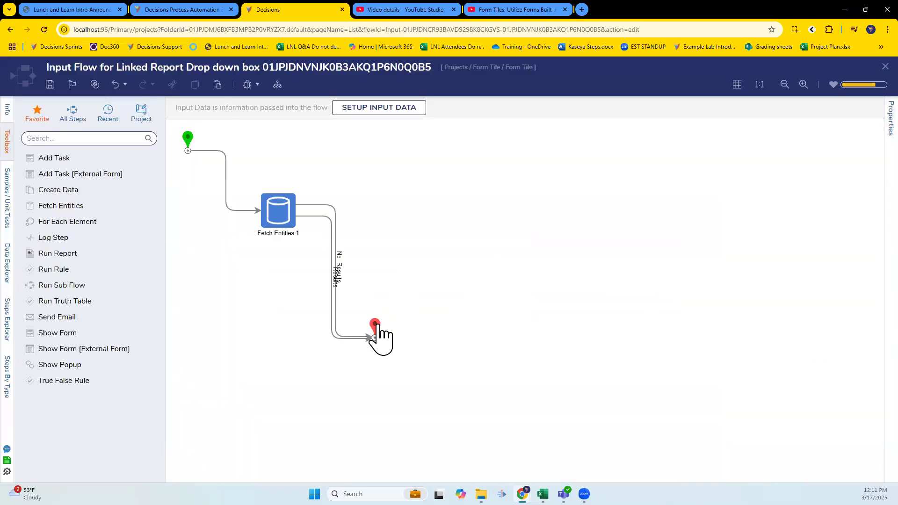
{"action": "left_click", "coordinate": [377, 326]}
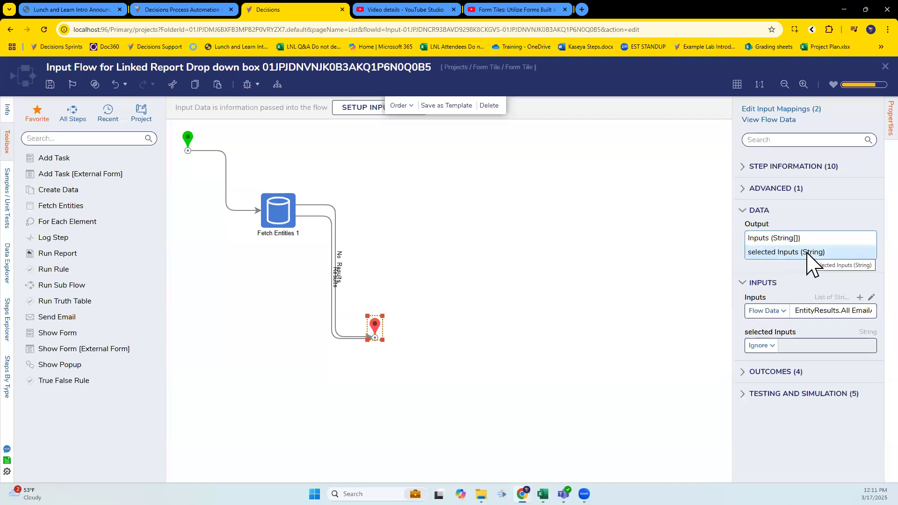
{"action": "left_click_drag", "start_coordinate": [732, 335], "coordinate": [651, 331]}
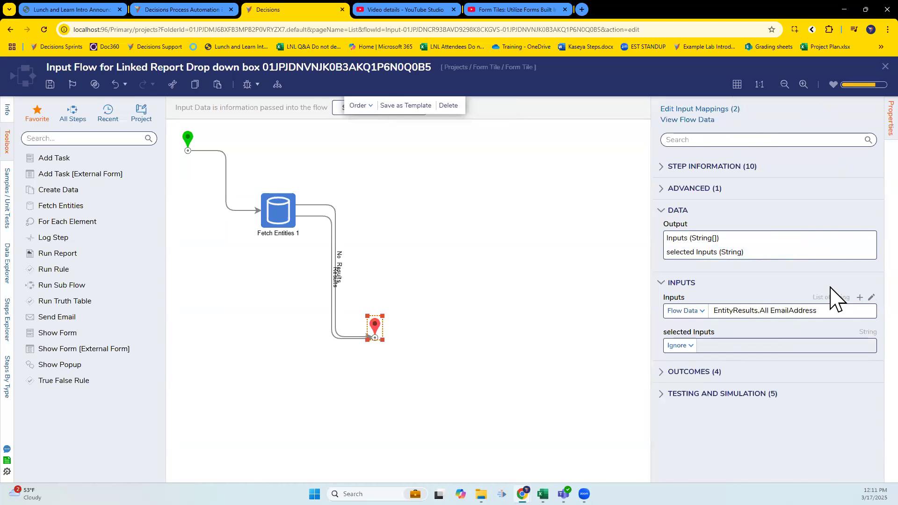
{"action": "left_click", "coordinate": [884, 67]}
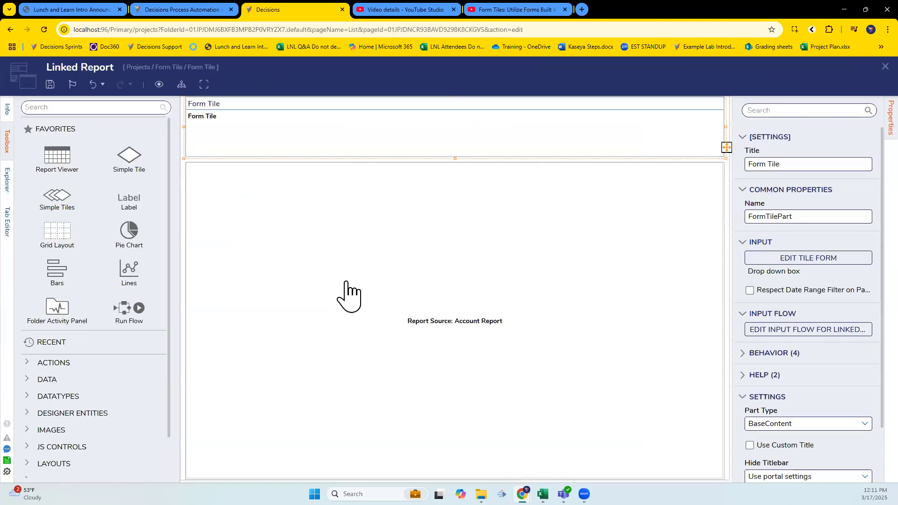
Open the Form Tile's form, set the drop-down list's List Items DataName to InputName and save the form
{"action": "left_click", "coordinate": [791, 258]}
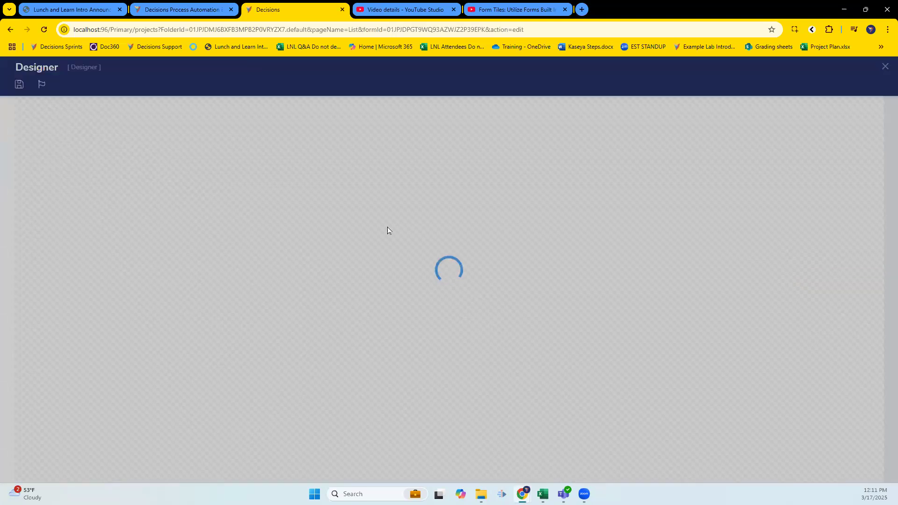
{"action": "left_click", "coordinate": [323, 199]}
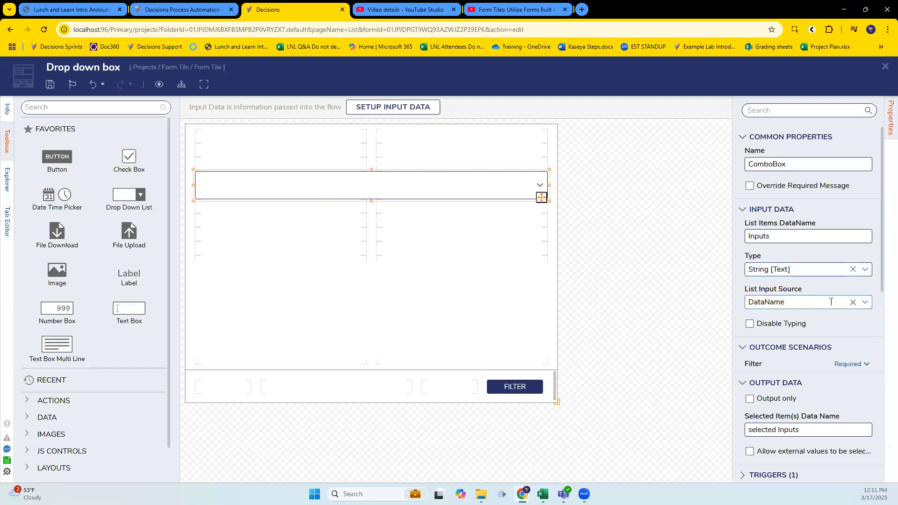
{"action": "left_click", "coordinate": [865, 302]}
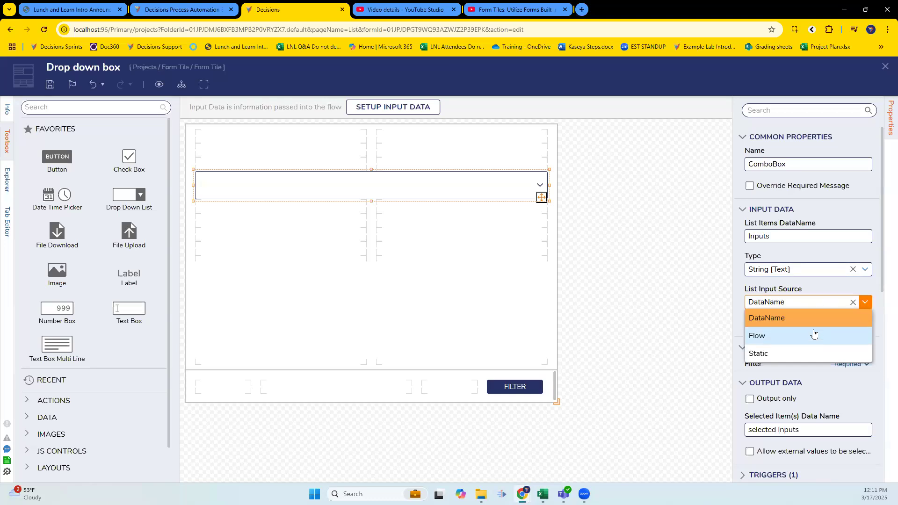
{"action": "left_click", "coordinate": [842, 282]}
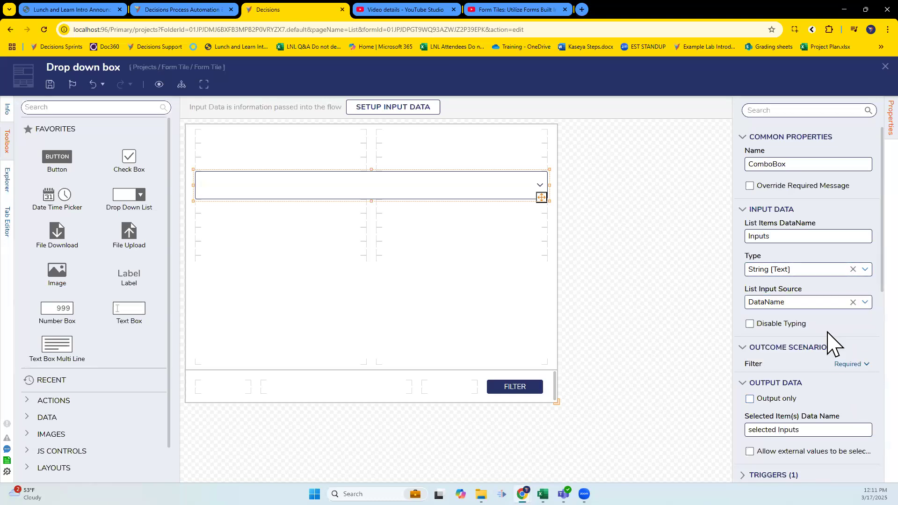
{"action": "double_click", "coordinate": [749, 237]}
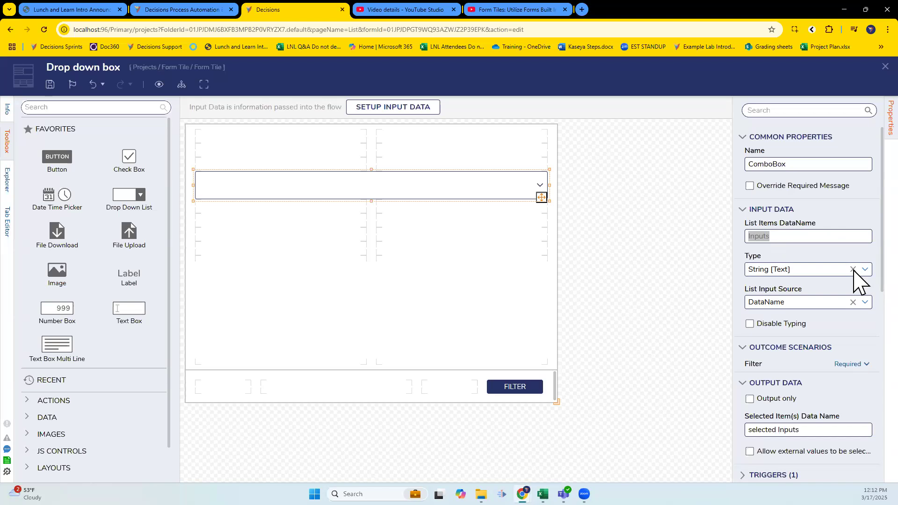
{"action": "type", "text": "N"}
{"action": "type", "text": "Input"}
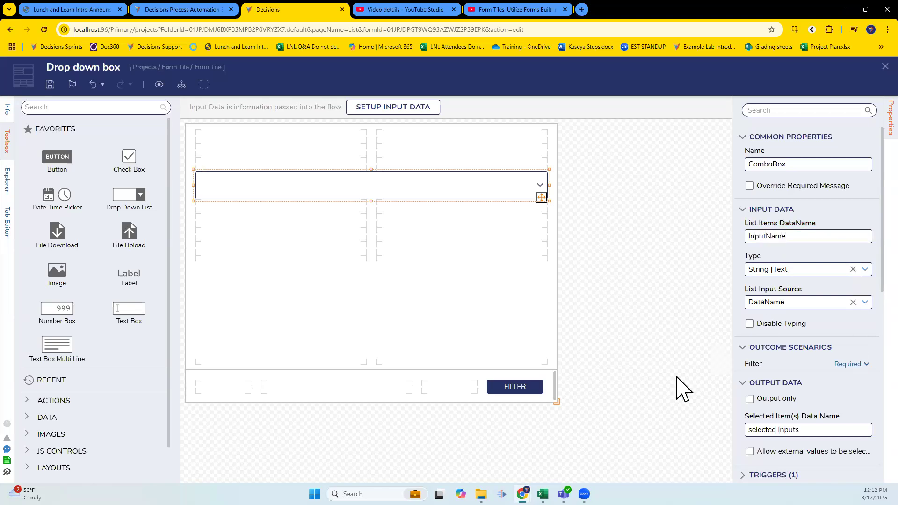
{"action": "left_click", "coordinate": [50, 85]}
{"action": "left_click", "coordinate": [565, 317]}
Set the drop-down list's Selected Item(s) Data Name to OutputData, then save and close the form
{"action": "left_click_drag", "start_coordinate": [816, 430], "coordinate": [697, 416]}
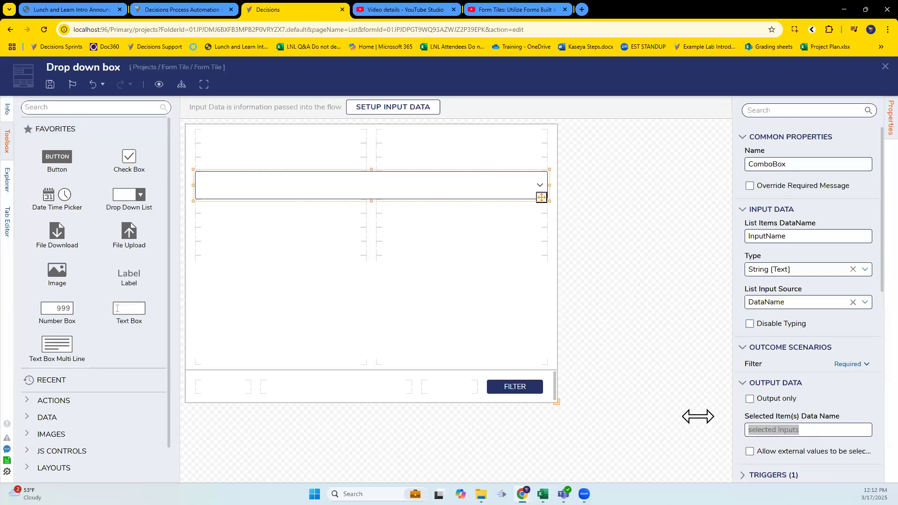
{"action": "type", "text": "Output"}
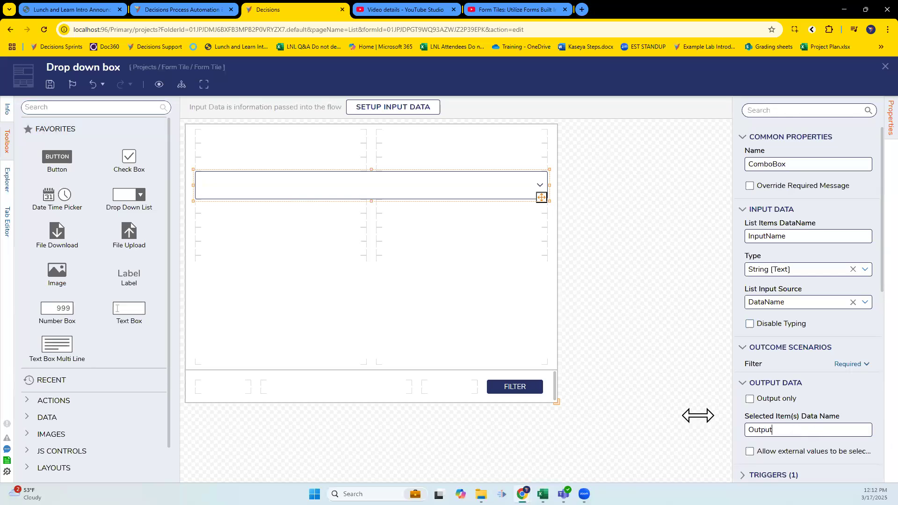
{"action": "type", "text": "Data"}
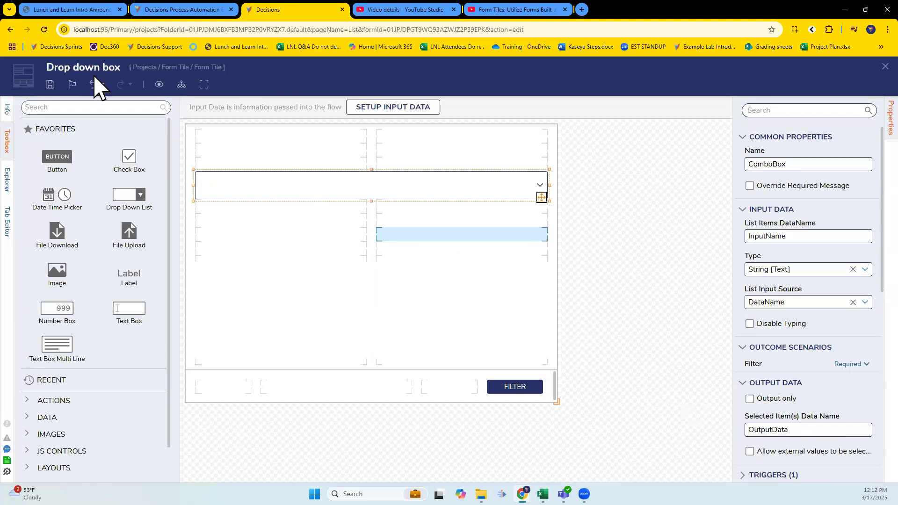
{"action": "left_click", "coordinate": [51, 84]}
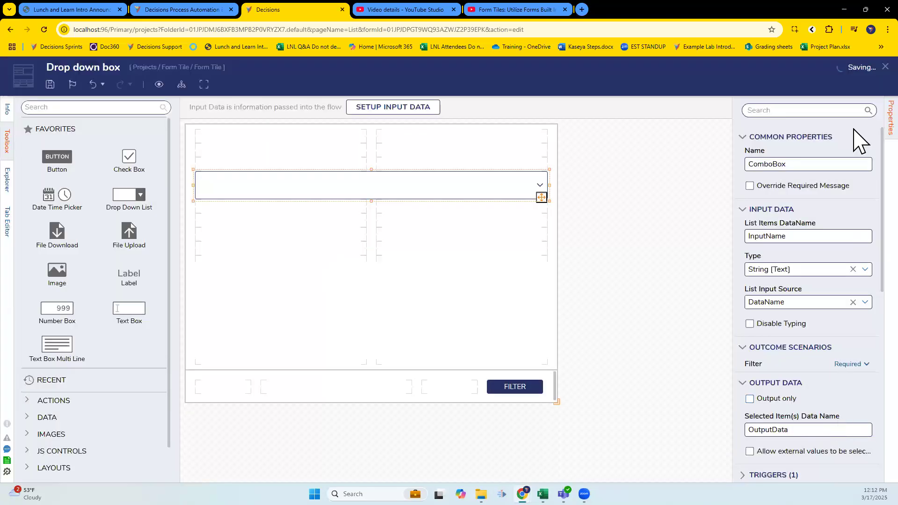
{"action": "left_click", "coordinate": [884, 68]}
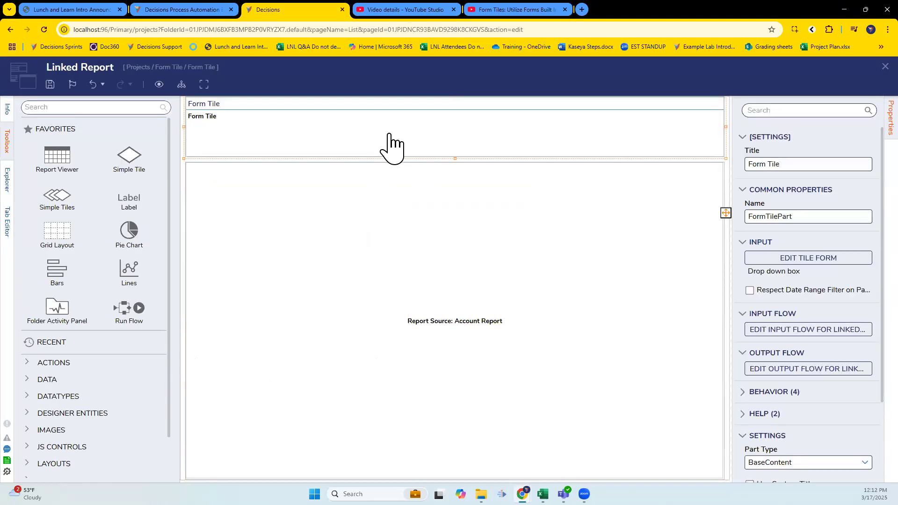
{"action": "left_click", "coordinate": [809, 331]}
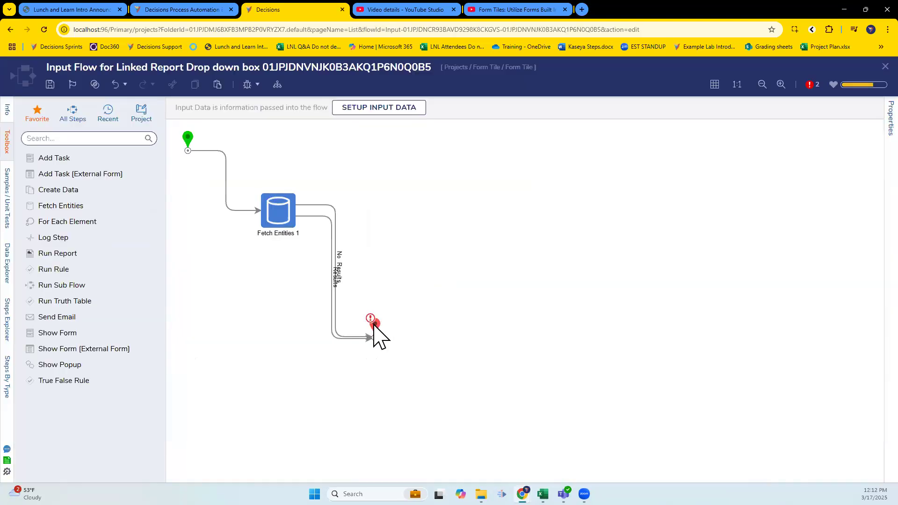
{"action": "left_click", "coordinate": [374, 327]}
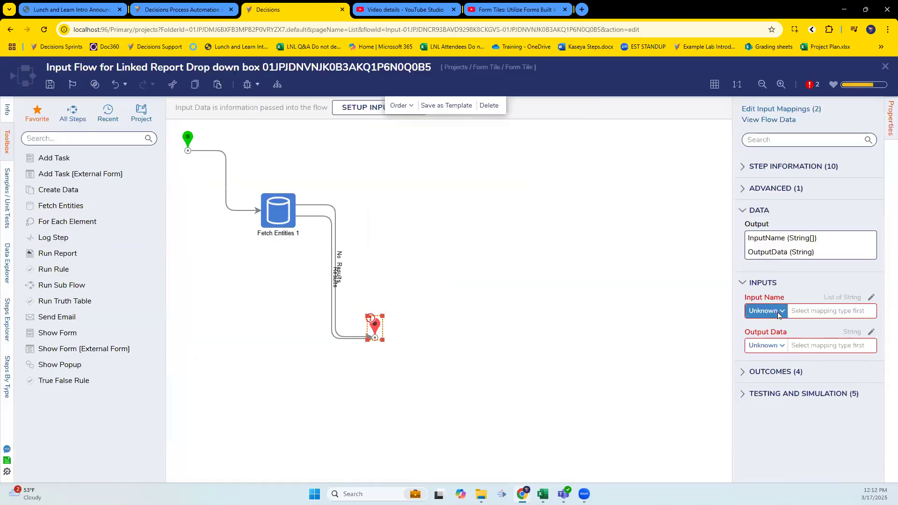
{"action": "left_click", "coordinate": [769, 311]}
{"action": "left_click", "coordinate": [762, 346]}
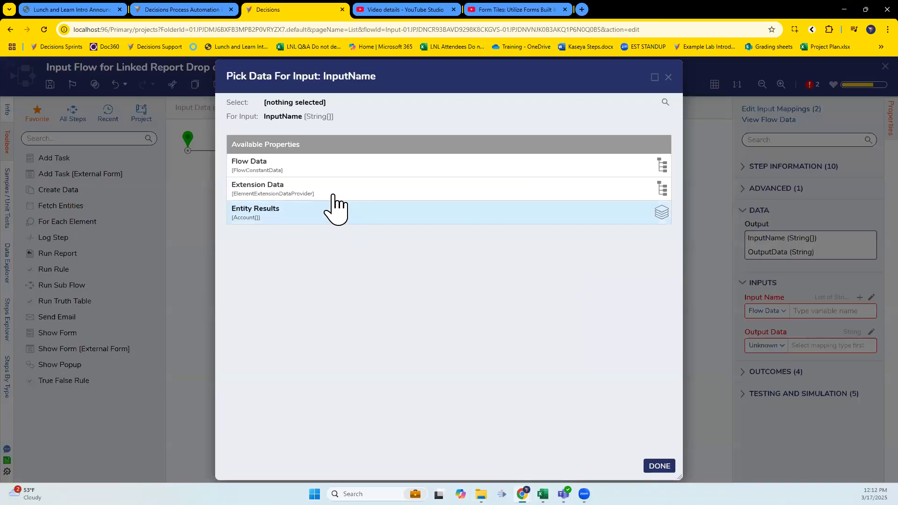
{"action": "left_click", "coordinate": [669, 78]}
{"action": "left_click", "coordinate": [884, 66]}
{"action": "left_click", "coordinate": [498, 327]}
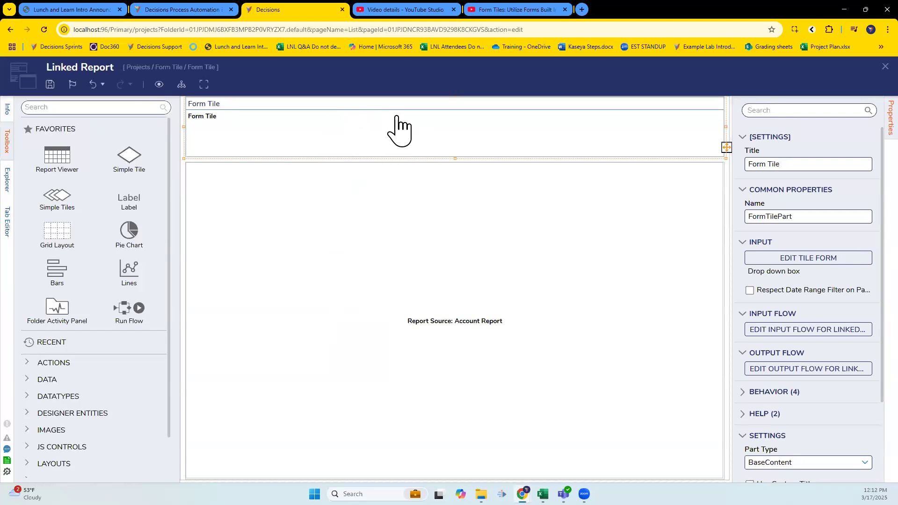
Shrink the Form Tile to the first column and add a Flow Run Part in the third column of the same row
{"action": "left_click_drag", "start_coordinate": [726, 127], "coordinate": [374, 112]}
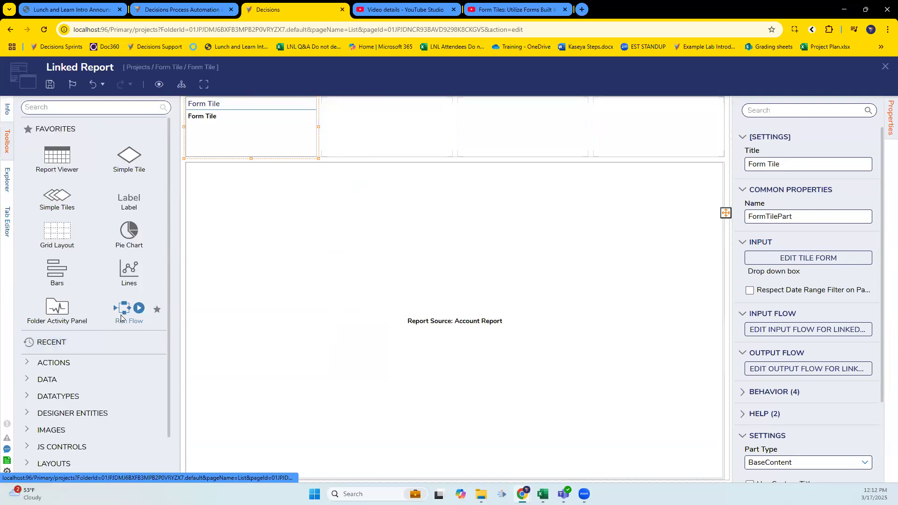
{"action": "left_click", "coordinate": [65, 105]}
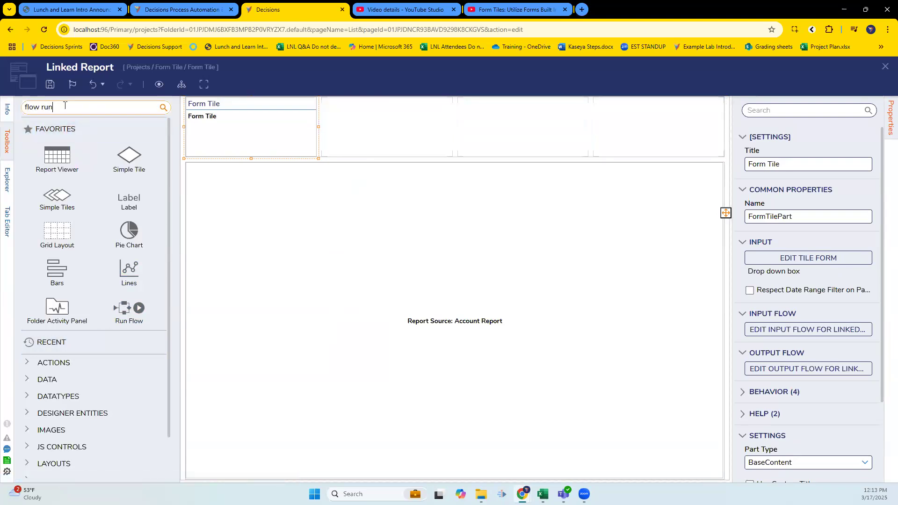
{"action": "left_click_drag", "start_coordinate": [53, 142], "coordinate": [535, 137]}
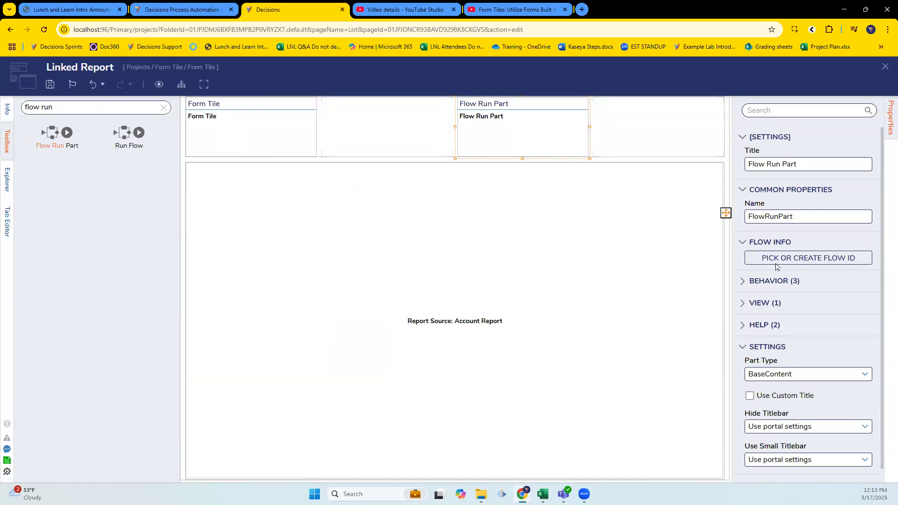
{"action": "left_click", "coordinate": [262, 142]}
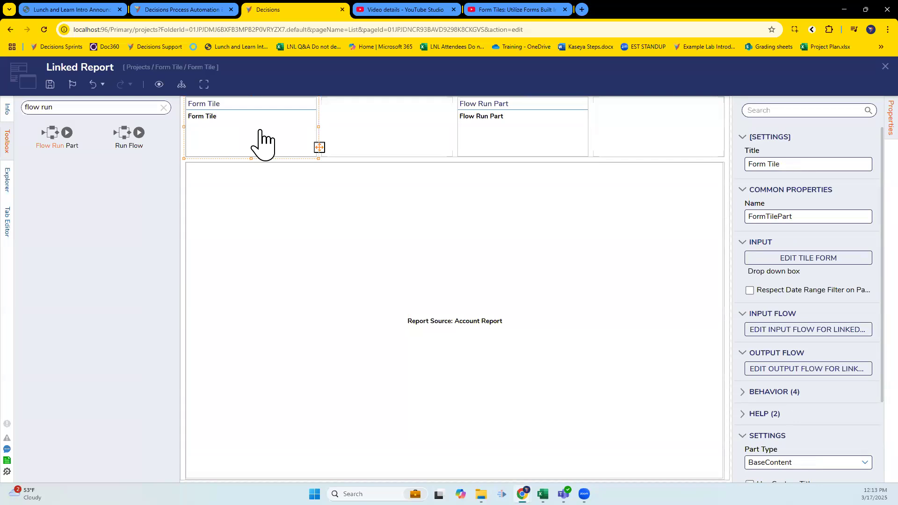
Switch to the Form Tiles video on YouTube and view the Set Dashboard Report Parameters step's settings at about 11:30
{"action": "left_click", "coordinate": [517, 9]}
{"action": "left_click_drag", "start_coordinate": [609, 398], "coordinate": [587, 397]}
{"action": "left_click_drag", "start_coordinate": [366, 291], "coordinate": [361, 300]}
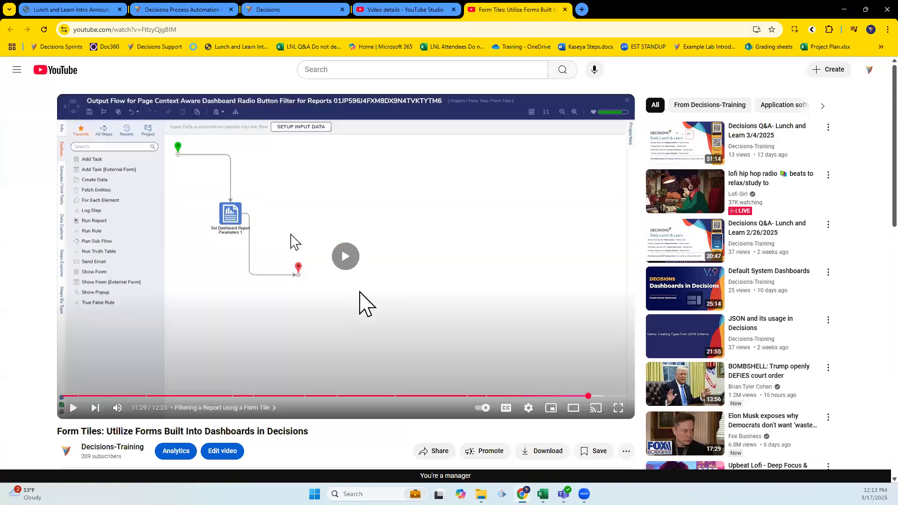
{"action": "left_click", "coordinate": [403, 327]}
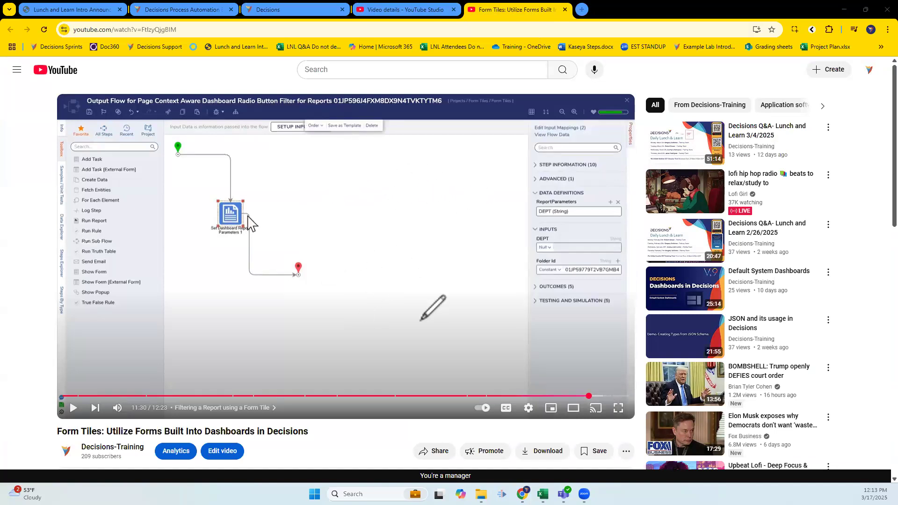
{"action": "mouse_move", "coordinate": [309, 179]}
{"action": "left_mouse_down"}
{"action": "mouse_move", "coordinate": [477, 267]}
{"action": "mouse_move", "coordinate": [337, 358]}
{"action": "mouse_move", "coordinate": [308, 178]}
{"action": "mouse_move", "coordinate": [307, 251]}
{"action": "mouse_move", "coordinate": [437, 234]}
{"action": "mouse_move", "coordinate": [446, 330]}
{"action": "mouse_move", "coordinate": [336, 333]}
{"action": "mouse_move", "coordinate": [318, 242]}
{"action": "left_mouse_up"}
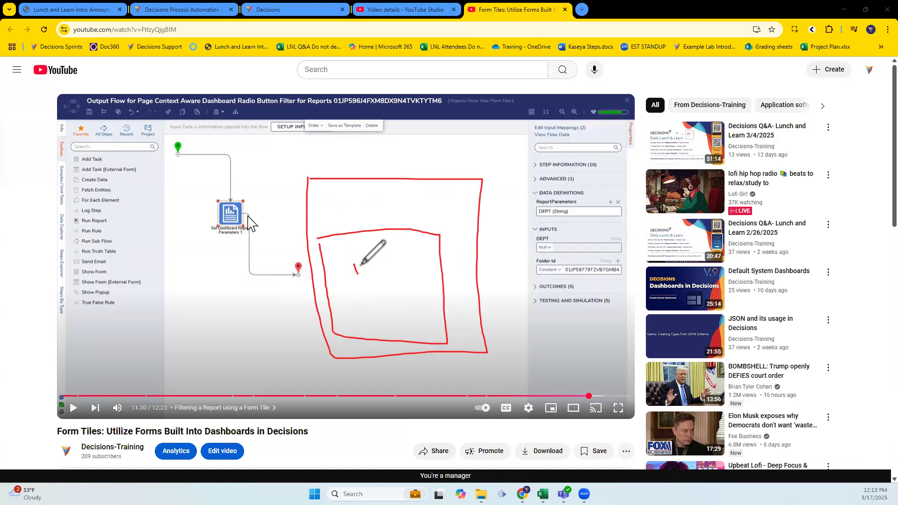
{"action": "mouse_move", "coordinate": [394, 192]}
{"action": "left_mouse_down"}
{"action": "mouse_move", "coordinate": [447, 216]}
{"action": "mouse_move", "coordinate": [397, 186]}
{"action": "left_mouse_up"}
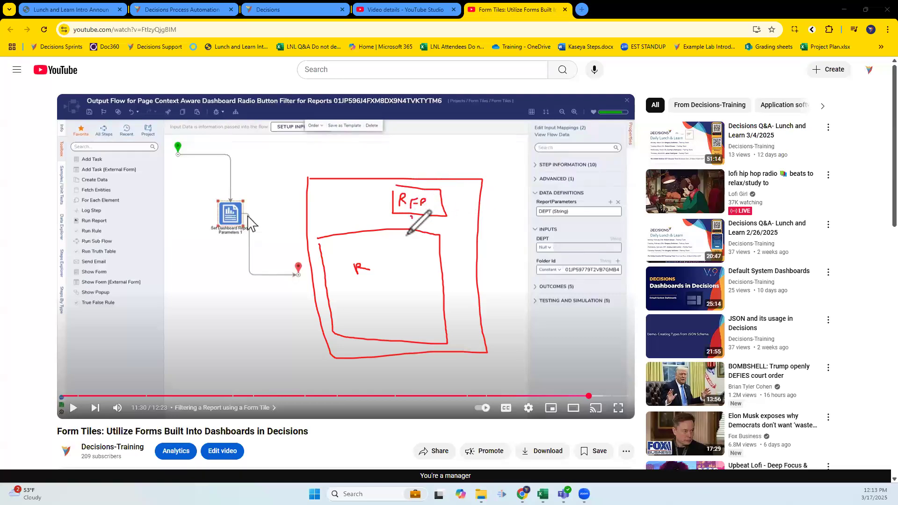
{"action": "left_click_drag", "start_coordinate": [406, 236], "coordinate": [424, 233]}
{"action": "left_click_drag", "start_coordinate": [116, 213], "coordinate": [126, 226]}
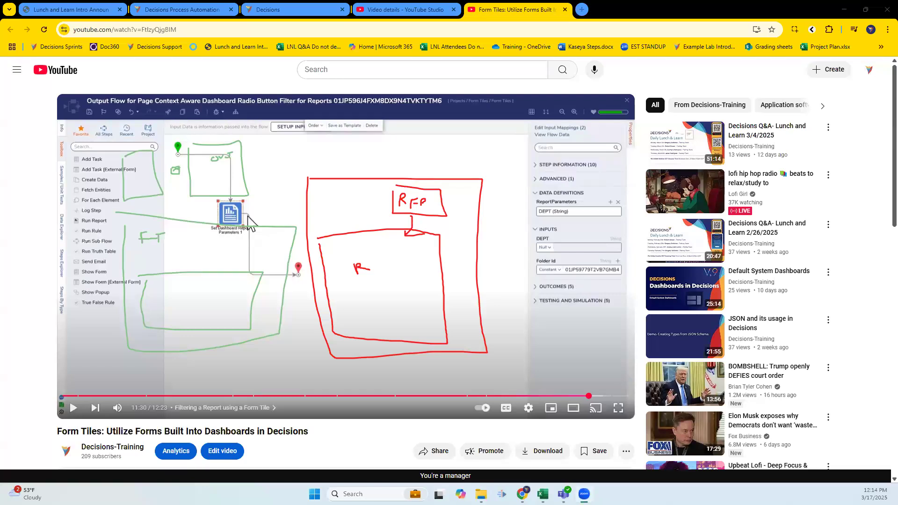
{"action": "left_click", "coordinate": [455, 236]}
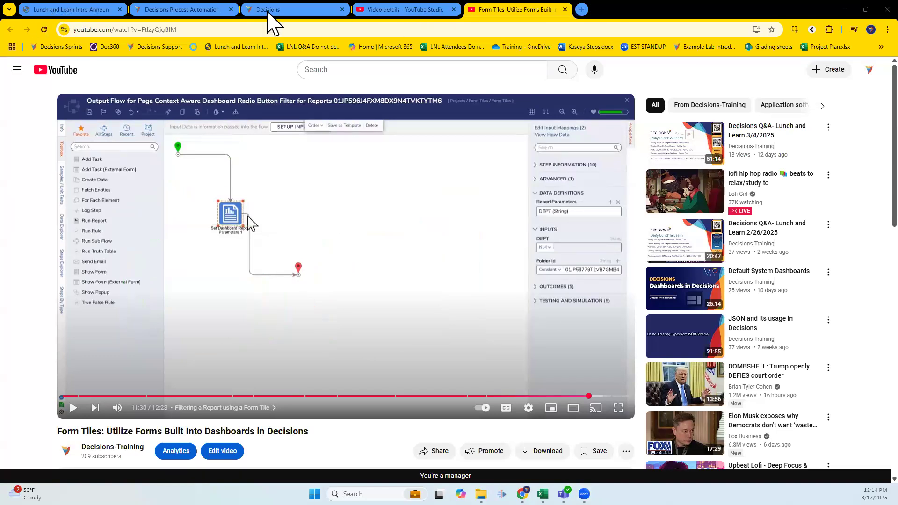
Switch back to Decisions and check which existing project flows can be picked for the Flow Run Part
{"action": "left_click", "coordinate": [375, 6]}
{"action": "left_click", "coordinate": [283, 7]}
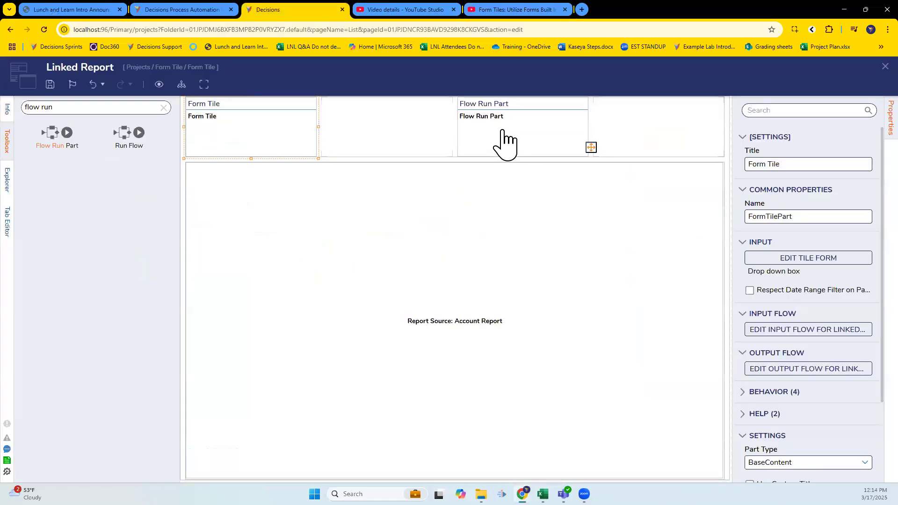
{"action": "left_click", "coordinate": [515, 144]}
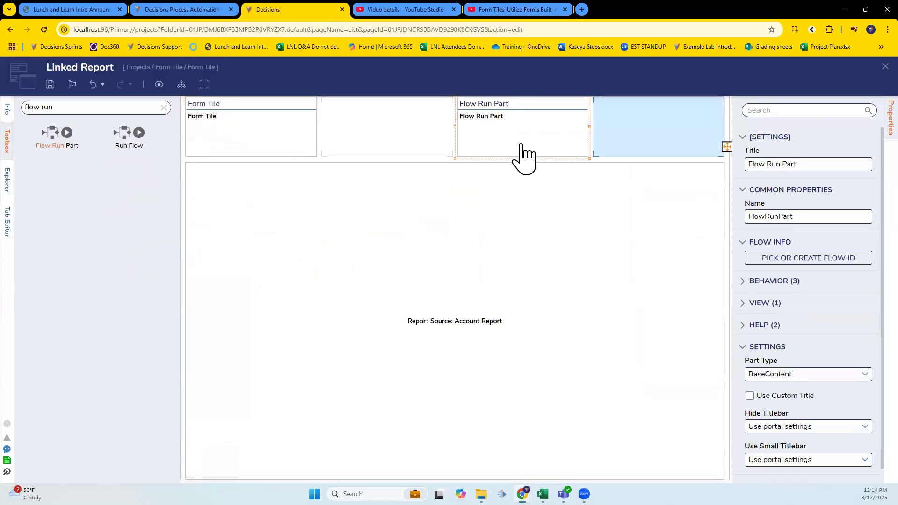
{"action": "left_click", "coordinate": [795, 258]}
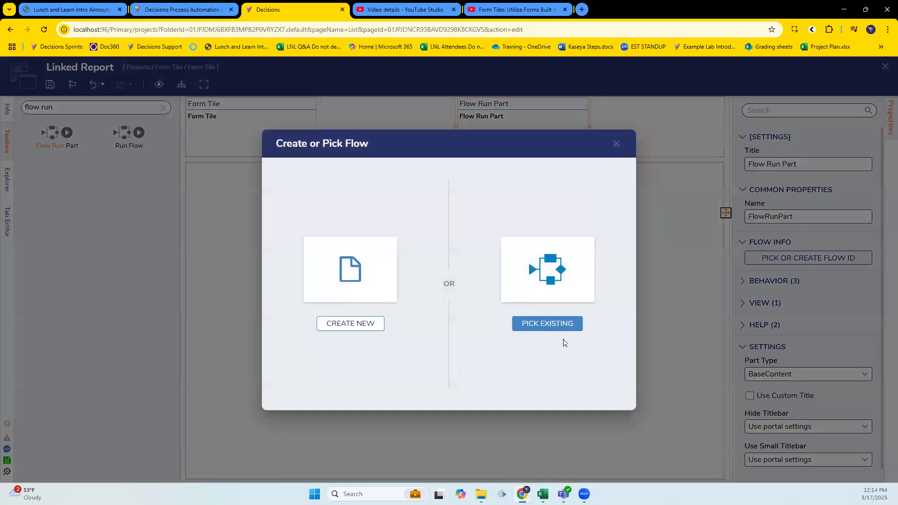
{"action": "left_click", "coordinate": [547, 324]}
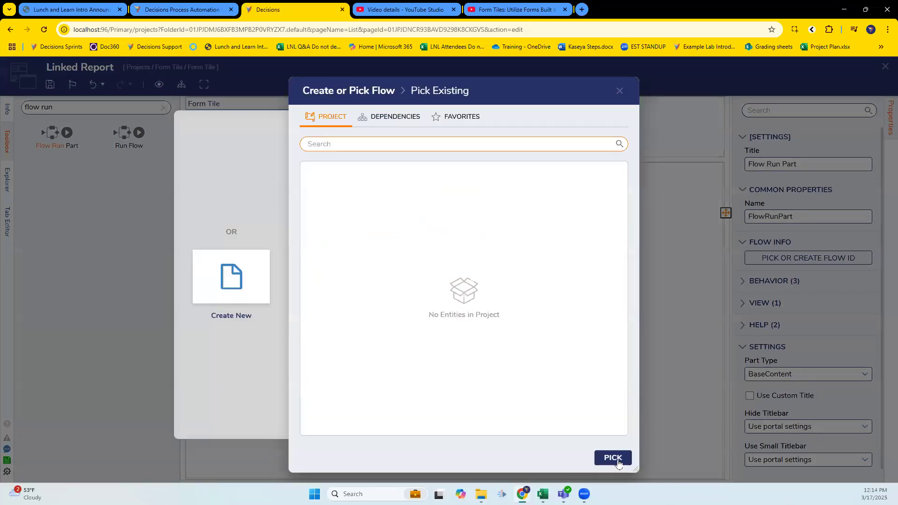
{"action": "left_click", "coordinate": [619, 90]}
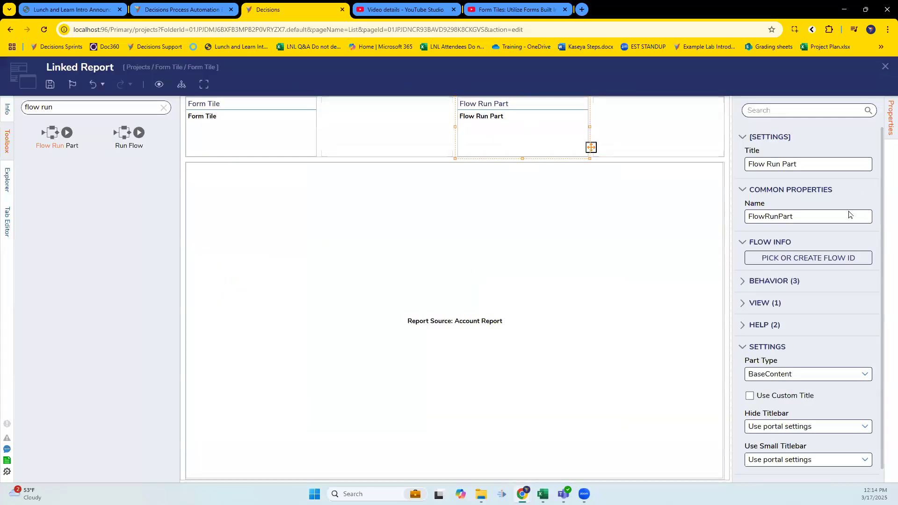
Create a new standard flow named Form FLow for the Flow Run Part
{"action": "left_click", "coordinate": [762, 256]}
{"action": "left_click", "coordinate": [351, 321]}
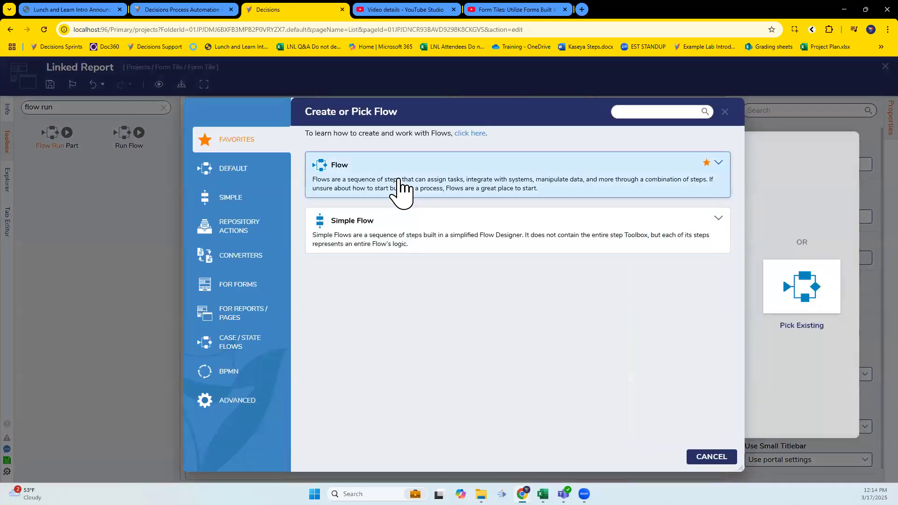
{"action": "left_click", "coordinate": [402, 244]}
{"action": "type", "text": "Form FLow"}
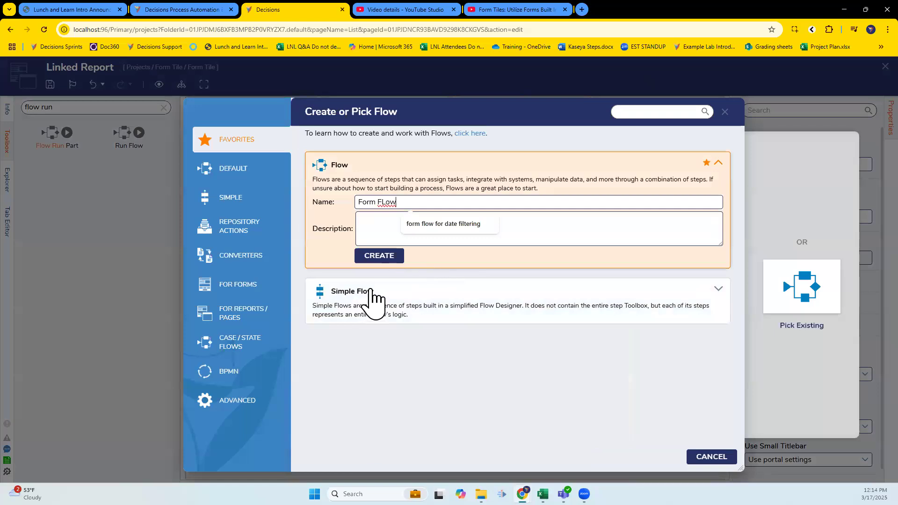
{"action": "left_click", "coordinate": [380, 256]}
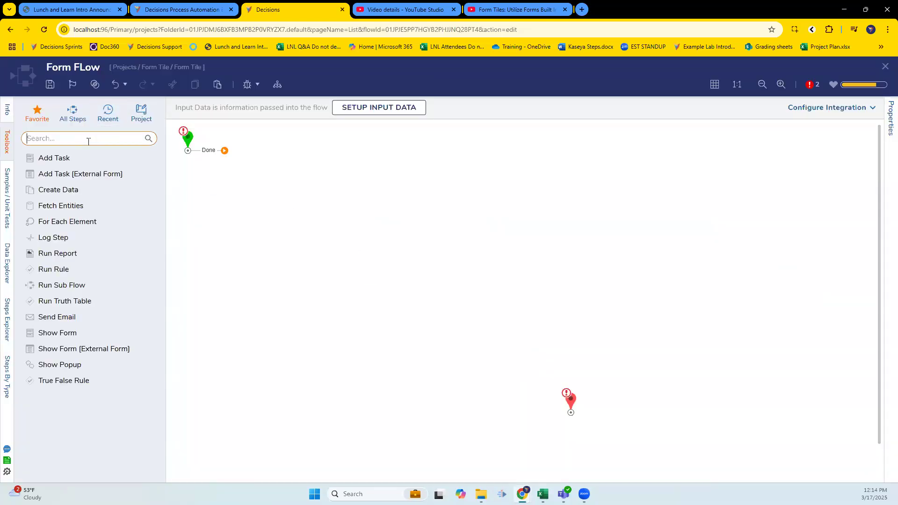
Add an unassigned form step to the flow and connect the start step's Done path to it
{"action": "left_click", "coordinate": [88, 141]}
{"action": "type", "text": "form"}
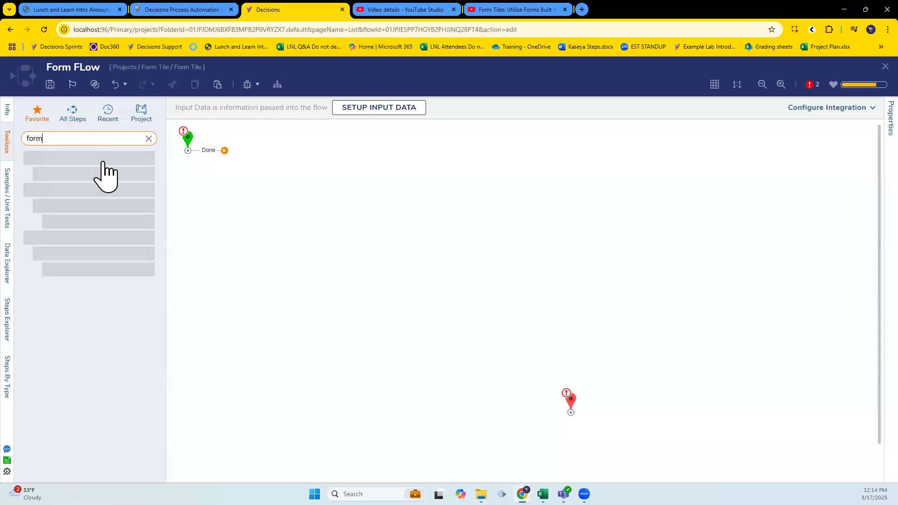
{"action": "left_click_drag", "start_coordinate": [112, 199], "coordinate": [288, 174]}
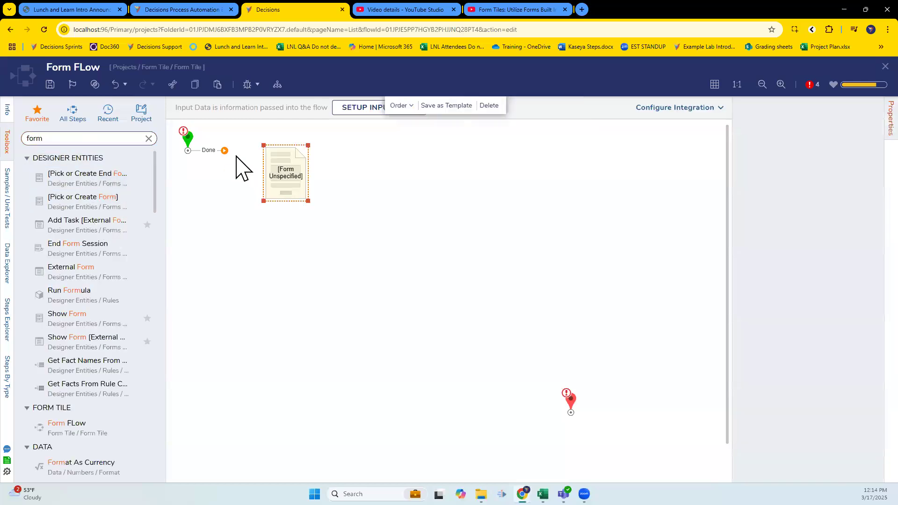
{"action": "left_click", "coordinate": [225, 150]}
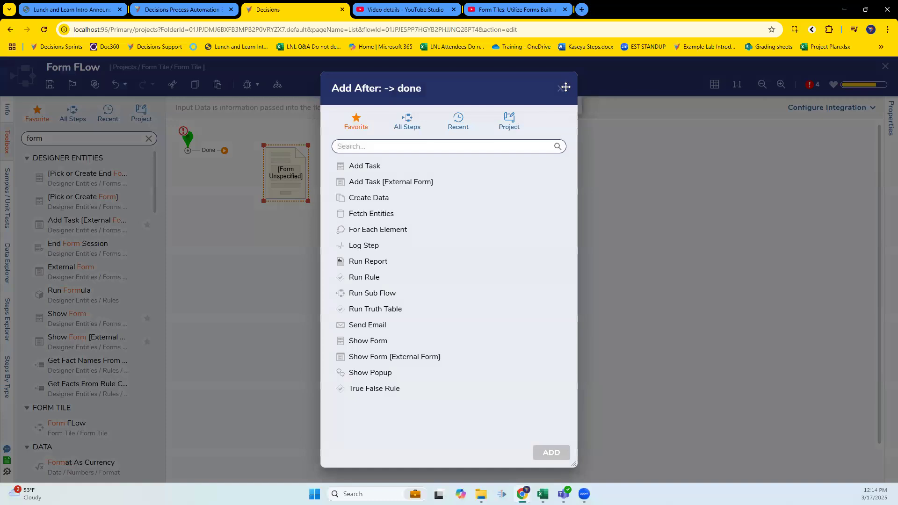
{"action": "left_click", "coordinate": [561, 88]}
{"action": "left_click_drag", "start_coordinate": [224, 150], "coordinate": [278, 227]}
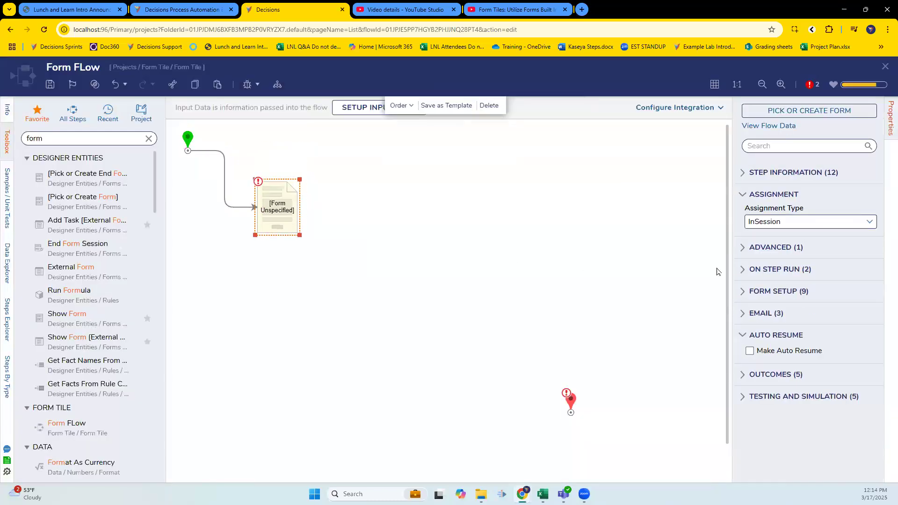
Assign the existing Drop down box form to the form step and connect its Filter outcome to the end step
{"action": "left_click", "coordinate": [809, 111]}
{"action": "left_click", "coordinate": [550, 323]}
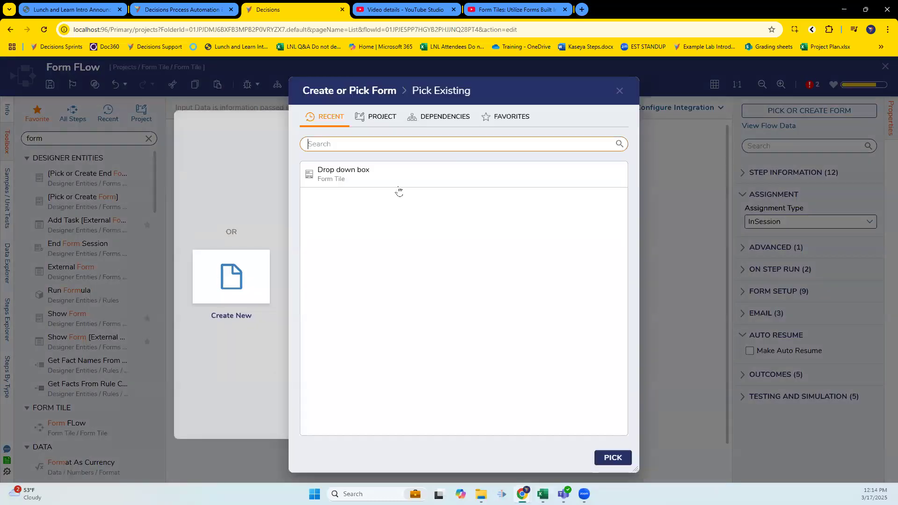
{"action": "left_click", "coordinate": [612, 458]}
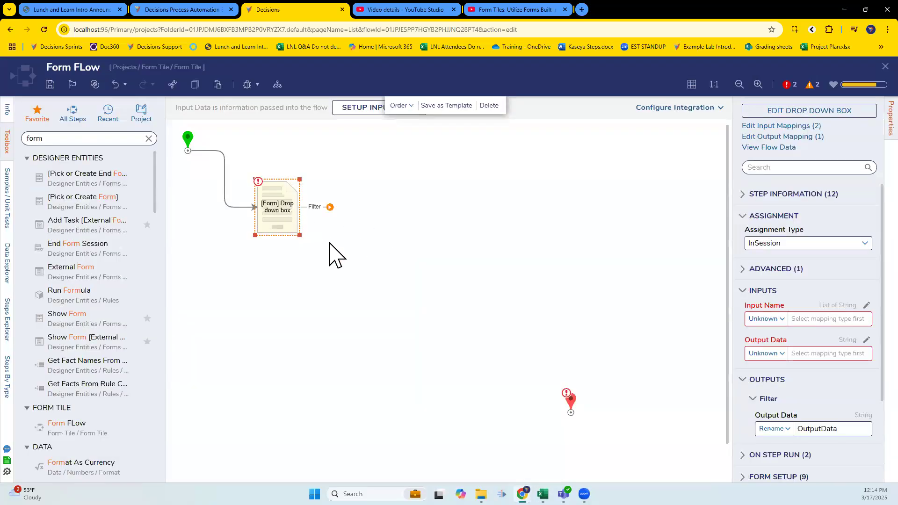
{"action": "left_click_drag", "start_coordinate": [486, 287], "coordinate": [570, 411]}
Insert a Fetch Entities step between the start and the form, with Account as its Type Name
{"action": "double_click", "coordinate": [78, 140]}
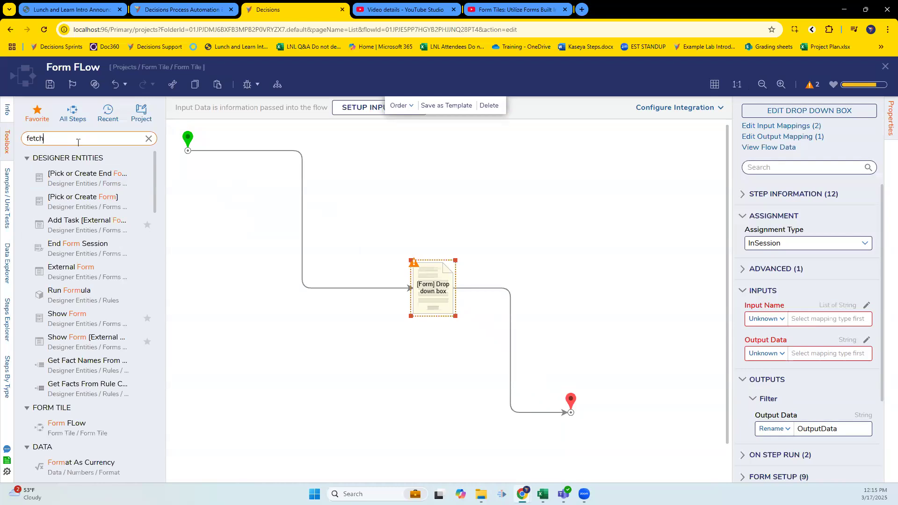
{"action": "left_click_drag", "start_coordinate": [96, 219], "coordinate": [414, 312]}
{"action": "left_click", "coordinate": [283, 262]}
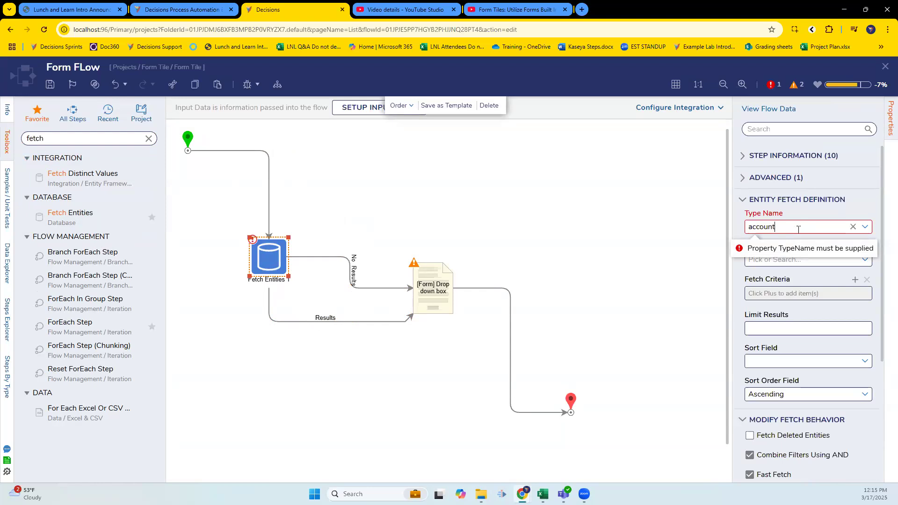
{"action": "key", "text": "Return"}
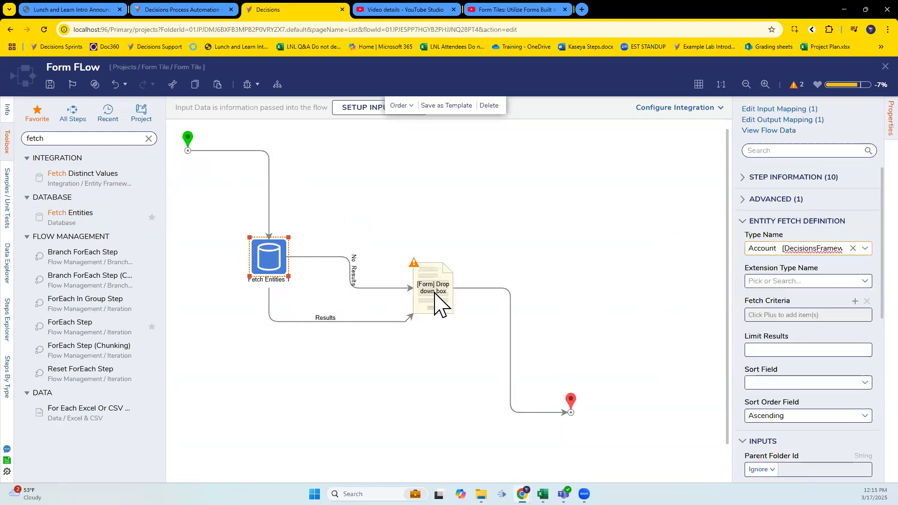
Map the form step's Input Name from flow data to All Email Address under EntityResults
{"action": "left_click", "coordinate": [437, 304]}
{"action": "left_click", "coordinate": [771, 319]}
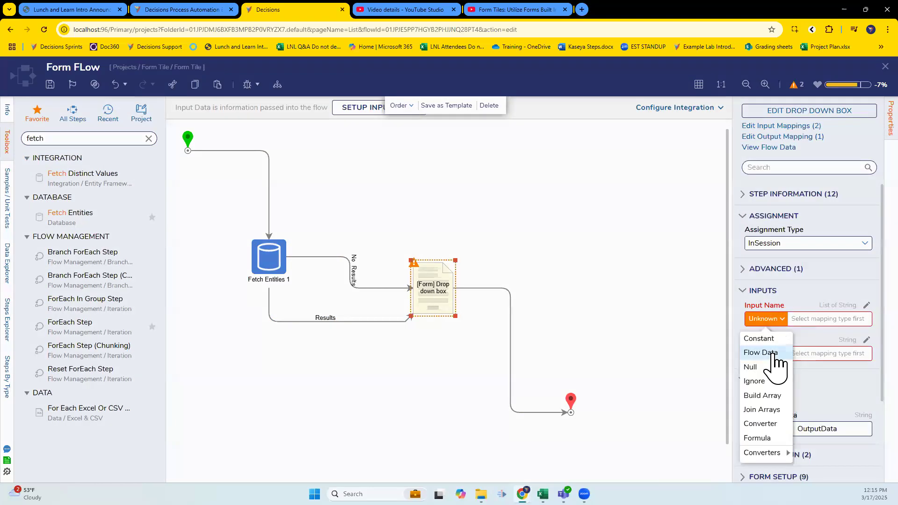
{"action": "left_click", "coordinate": [772, 355]}
{"action": "left_click", "coordinate": [281, 192]}
{"action": "scroll", "coordinate": [383, 360], "scroll_direction": "down", "scroll_amount": 5}
{"action": "scroll", "coordinate": [374, 369], "scroll_direction": "down", "scroll_amount": 8}
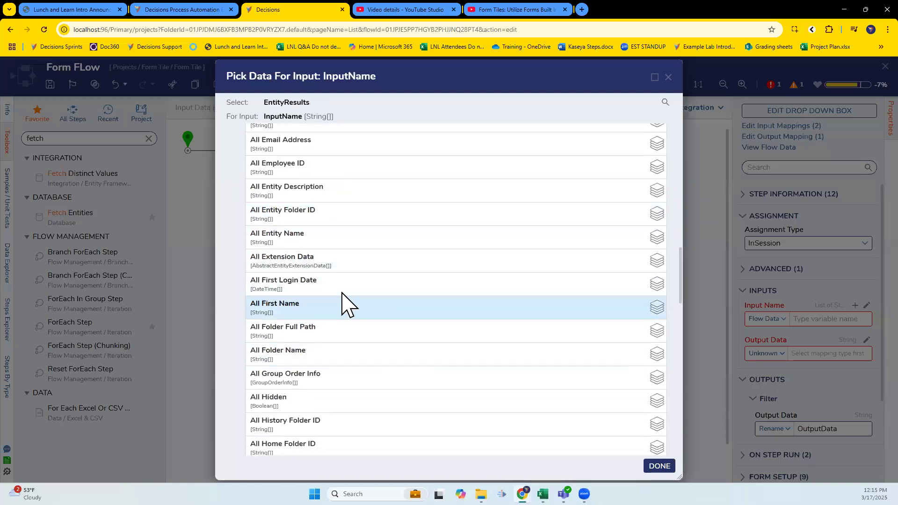
{"action": "scroll", "coordinate": [369, 392], "scroll_direction": "up", "scroll_amount": 2}
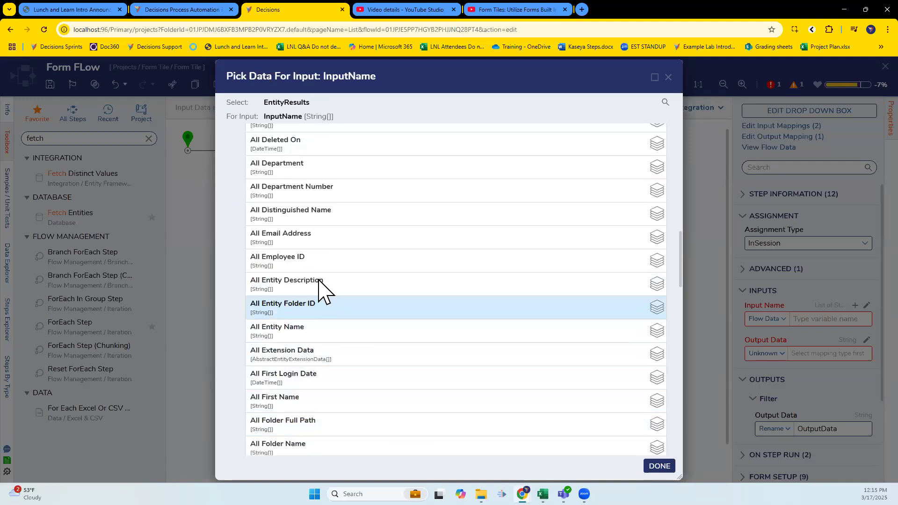
{"action": "left_click", "coordinate": [327, 237]}
{"action": "left_click", "coordinate": [659, 466]}
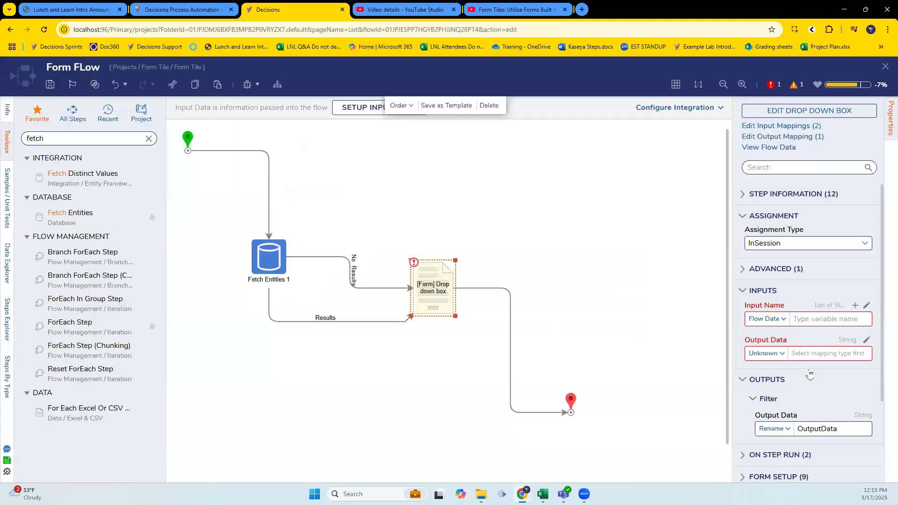
Set the form step's Output Data input to Ignore, then save and close both the flow and the Linked Report page
{"action": "left_click", "coordinate": [766, 354]}
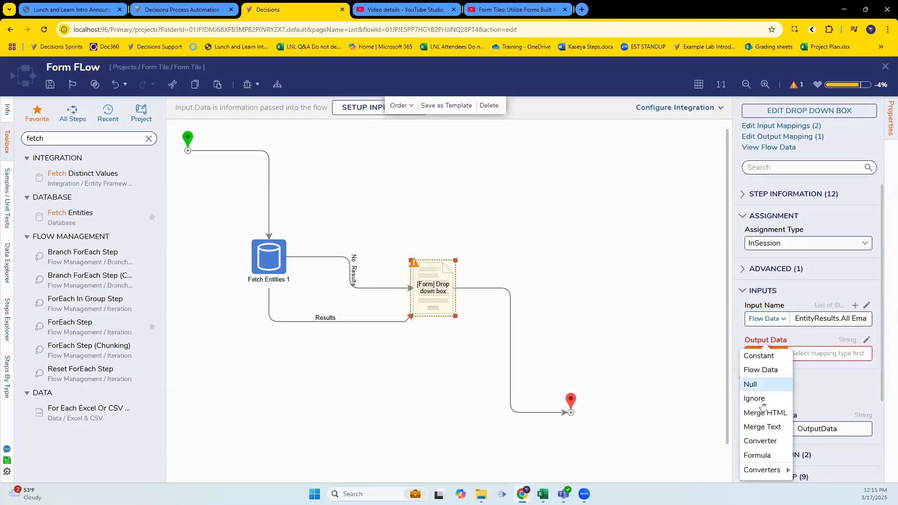
{"action": "left_click", "coordinate": [758, 397]}
{"action": "left_click", "coordinate": [50, 84]}
{"action": "left_click", "coordinate": [568, 315]}
{"action": "left_click", "coordinate": [885, 66]}
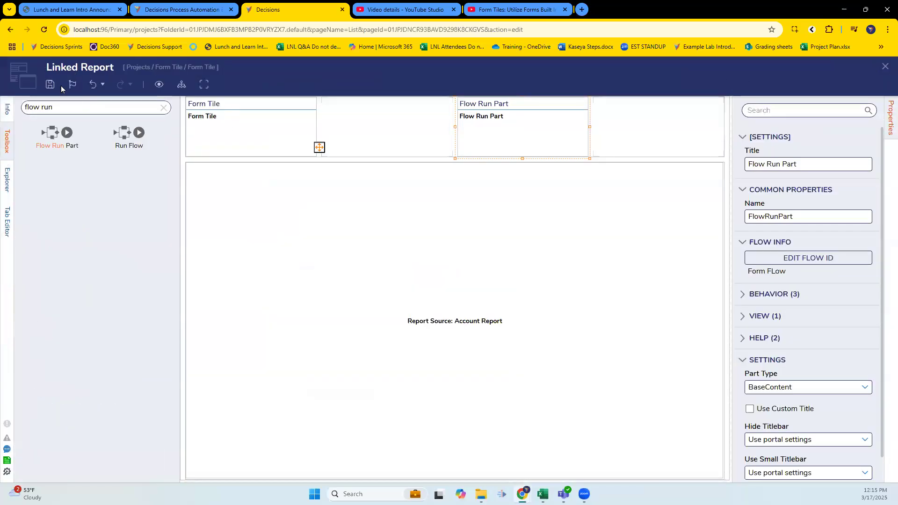
{"action": "key", "text": "ctrl+s"}
{"action": "left_click", "coordinate": [884, 67]}
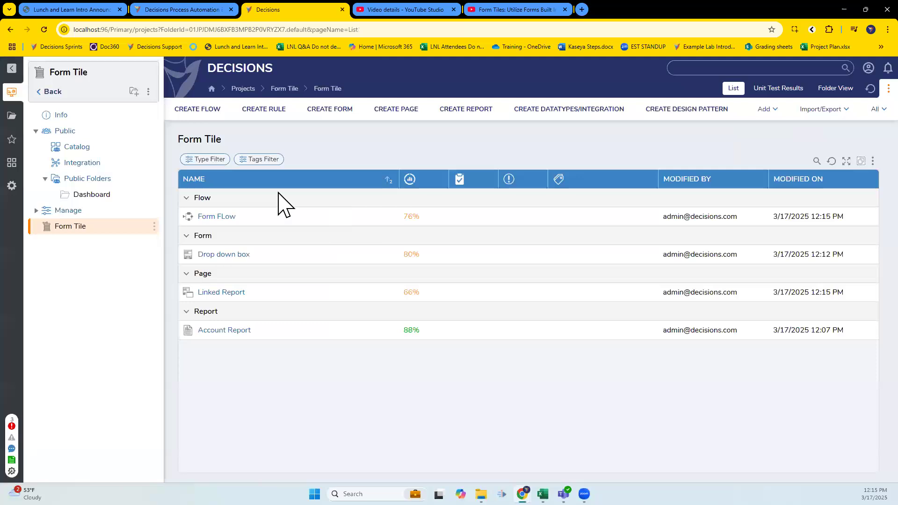
Open the Dashboard folder and check the choices offered in the Flow Run Part's drop-down list
{"action": "left_click", "coordinate": [91, 194]}
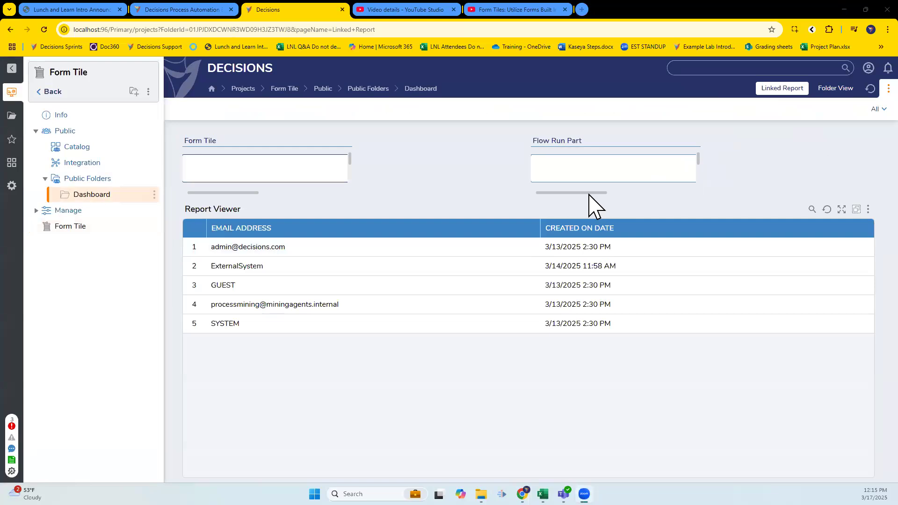
{"action": "left_click", "coordinate": [679, 167]}
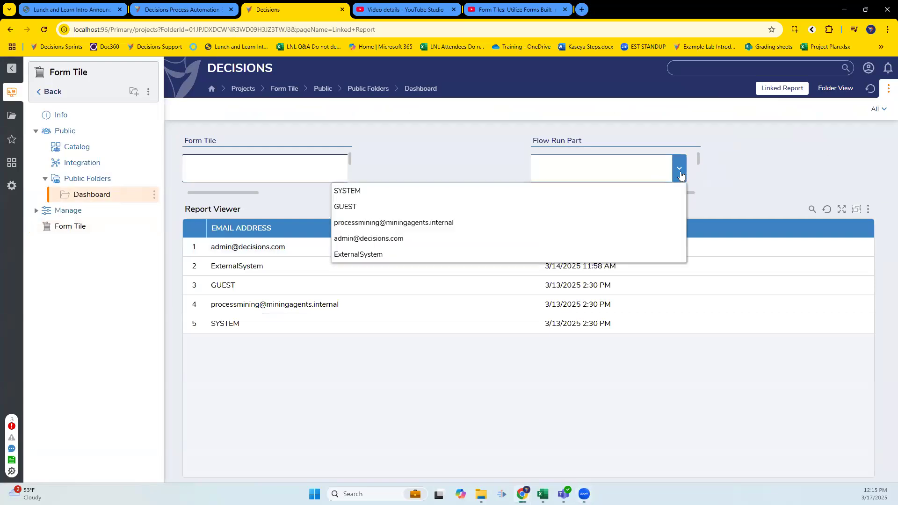
{"action": "left_click", "coordinate": [746, 167]}
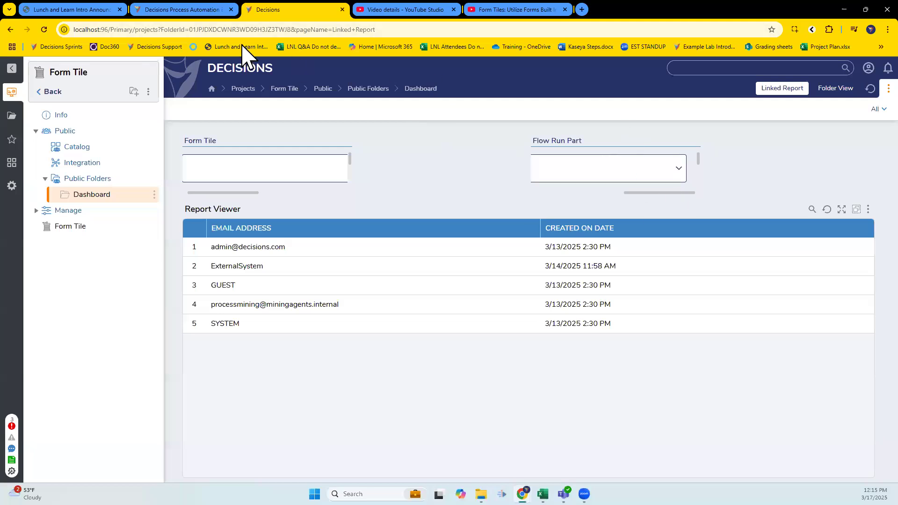
Reopen the Linked Report page from the Form Tile project folder and widen the Flow Run Part and Form Tile to two columns each
{"action": "left_click", "coordinate": [66, 226]}
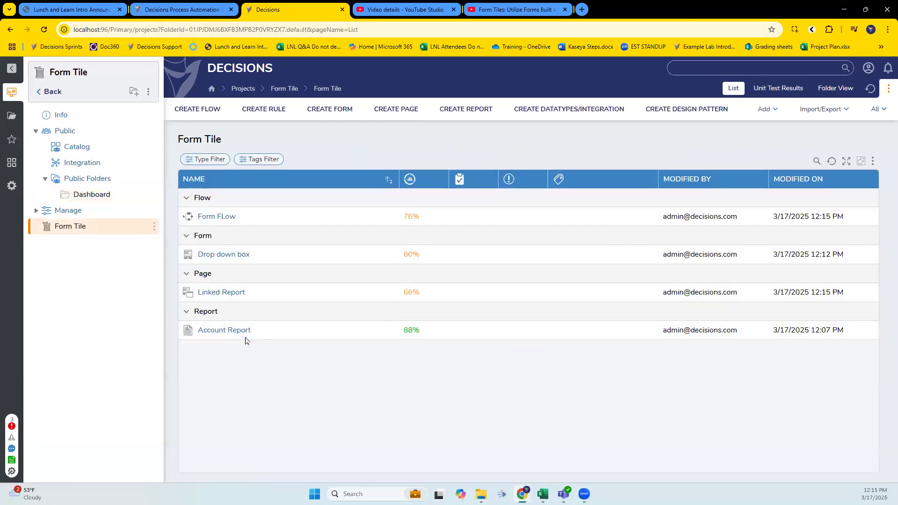
{"action": "left_click", "coordinate": [224, 330]}
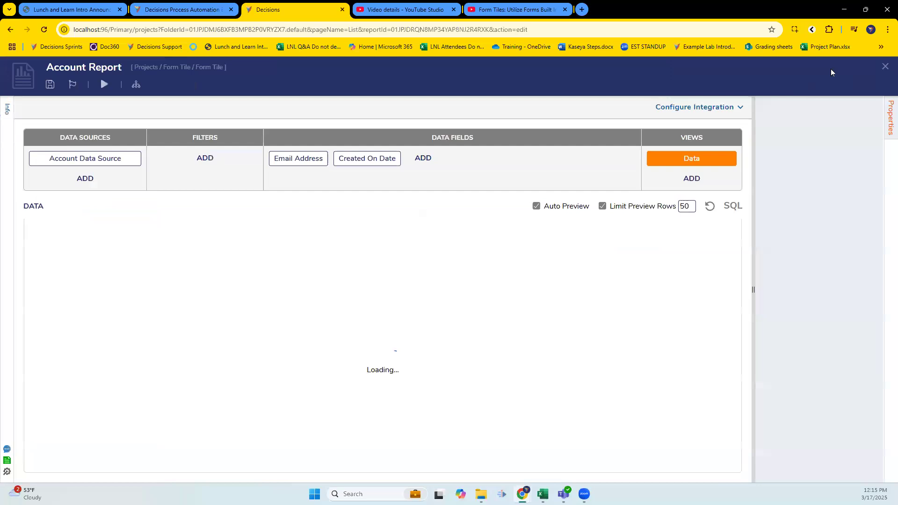
{"action": "left_click", "coordinate": [882, 68]}
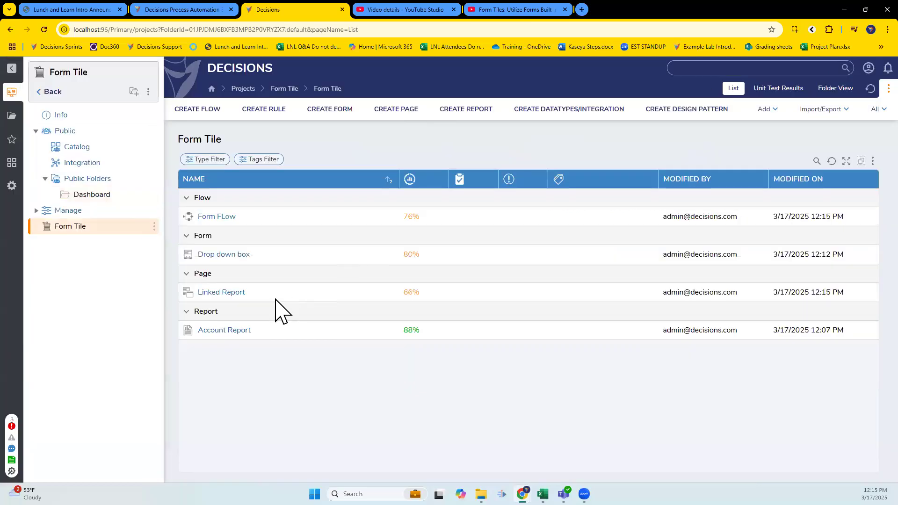
{"action": "left_click", "coordinate": [227, 293]}
{"action": "left_click", "coordinate": [575, 148]}
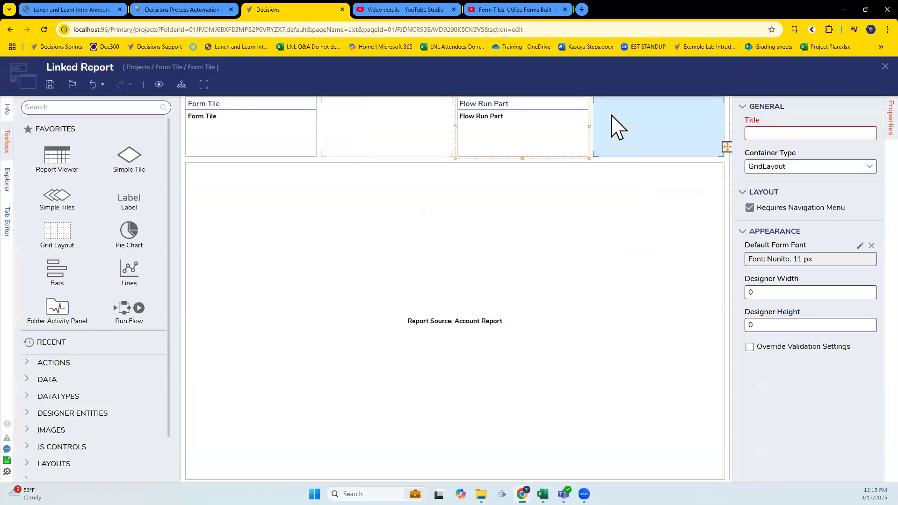
{"action": "left_click_drag", "start_coordinate": [587, 127], "coordinate": [720, 125]}
{"action": "left_click", "coordinate": [290, 141]}
{"action": "left_click_drag", "start_coordinate": [318, 126], "coordinate": [453, 127]}
{"action": "left_click", "coordinate": [591, 140]}
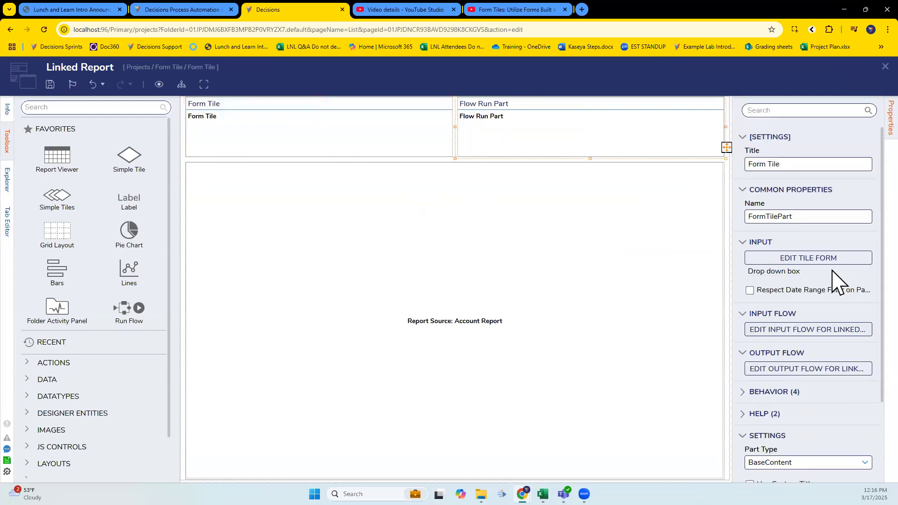
Open the Drop down box form through the Flow Run Part's flow and resize its canvas to be shorter and slightly wider
{"action": "left_click", "coordinate": [827, 259]}
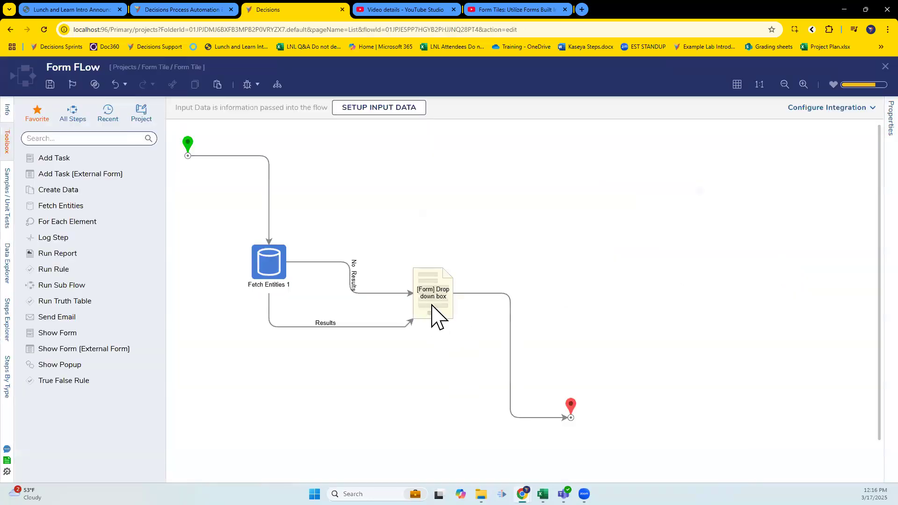
{"action": "left_click", "coordinate": [437, 309]}
{"action": "left_click", "coordinate": [827, 113]}
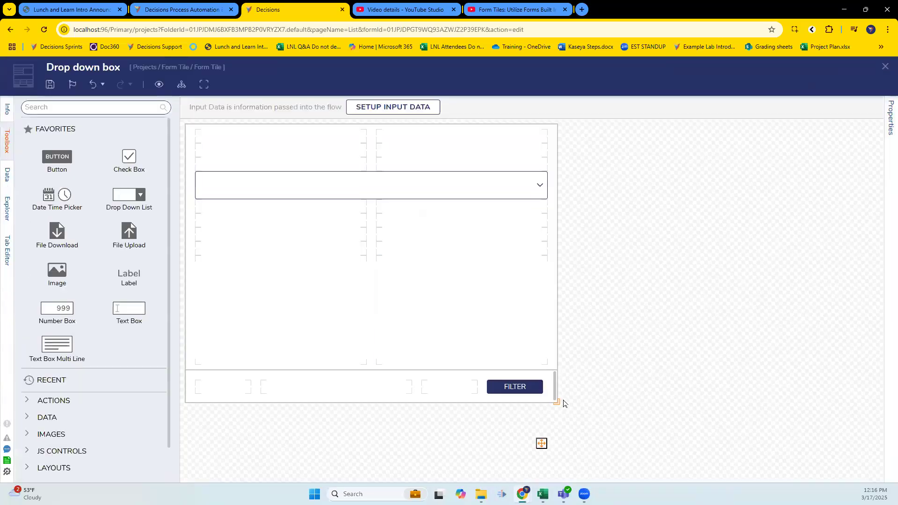
{"action": "left_click_drag", "start_coordinate": [558, 403], "coordinate": [601, 238]}
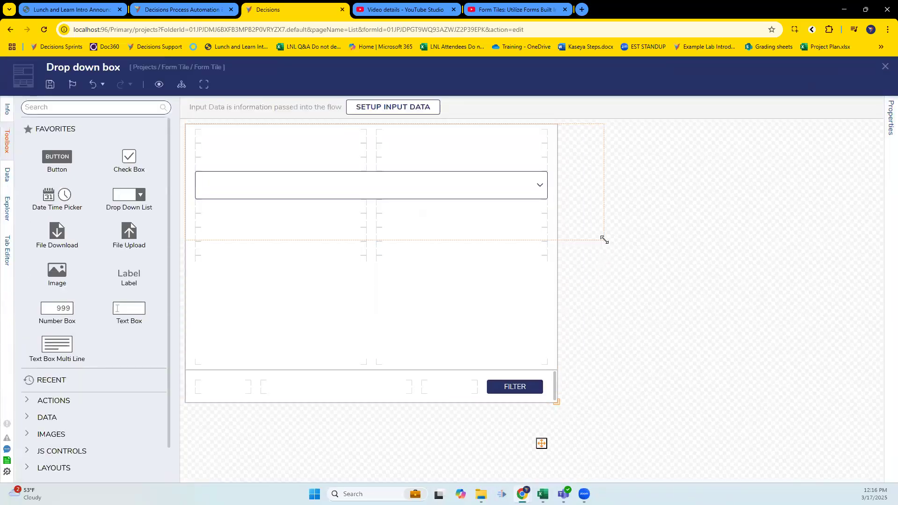
Delete surplus 30-high rows from the form's Contents grid so that it fits the shortened canvas
{"action": "left_click", "coordinate": [593, 165]}
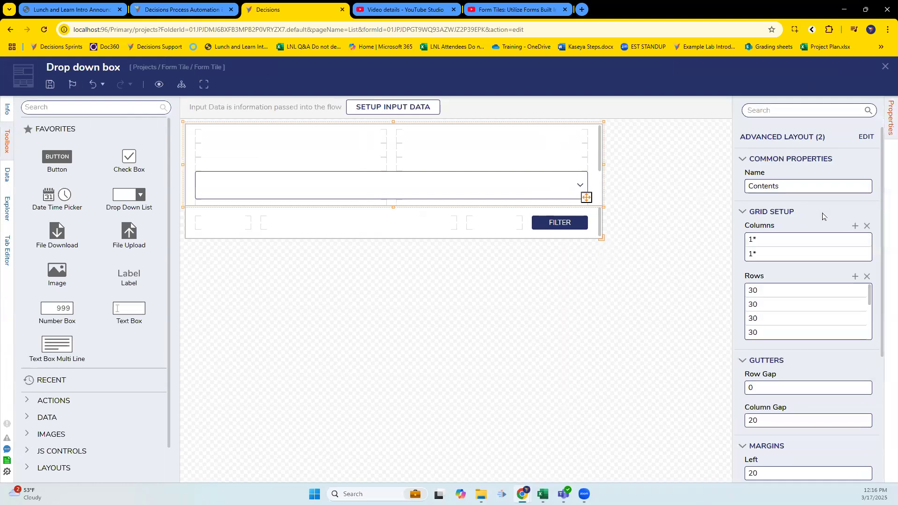
{"action": "left_click", "coordinate": [859, 290]}
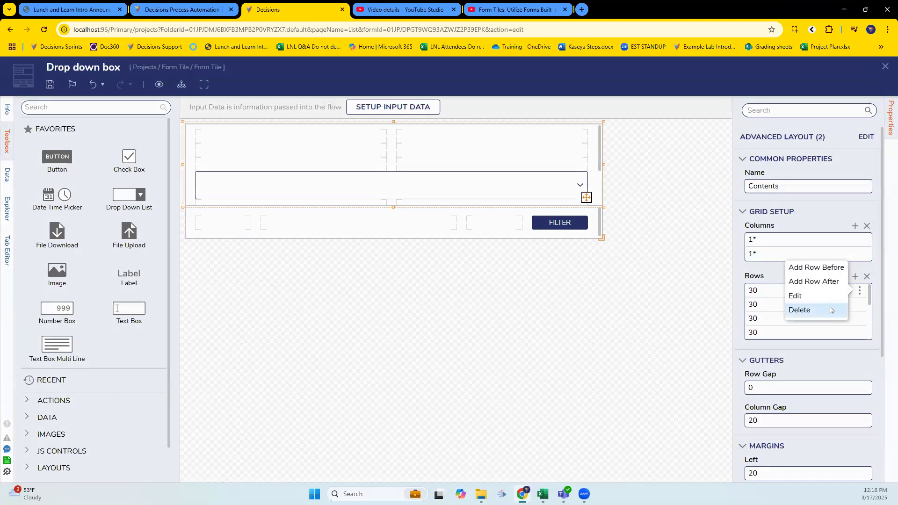
{"action": "left_click", "coordinate": [829, 309]}
{"action": "left_click", "coordinate": [859, 291]}
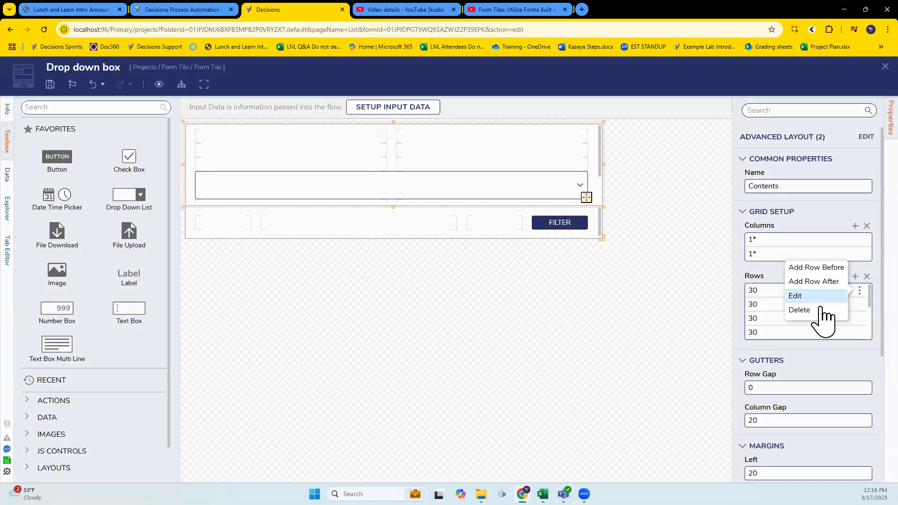
{"action": "left_click", "coordinate": [825, 311]}
{"action": "left_click", "coordinate": [859, 304]}
{"action": "left_click", "coordinate": [832, 312]}
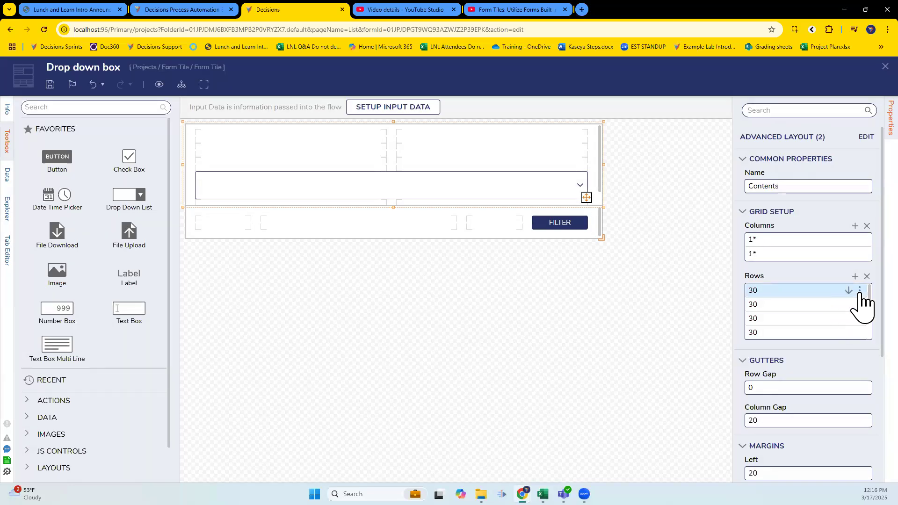
{"action": "left_click", "coordinate": [859, 290]}
{"action": "left_click", "coordinate": [821, 317]}
{"action": "left_click", "coordinate": [702, 336]}
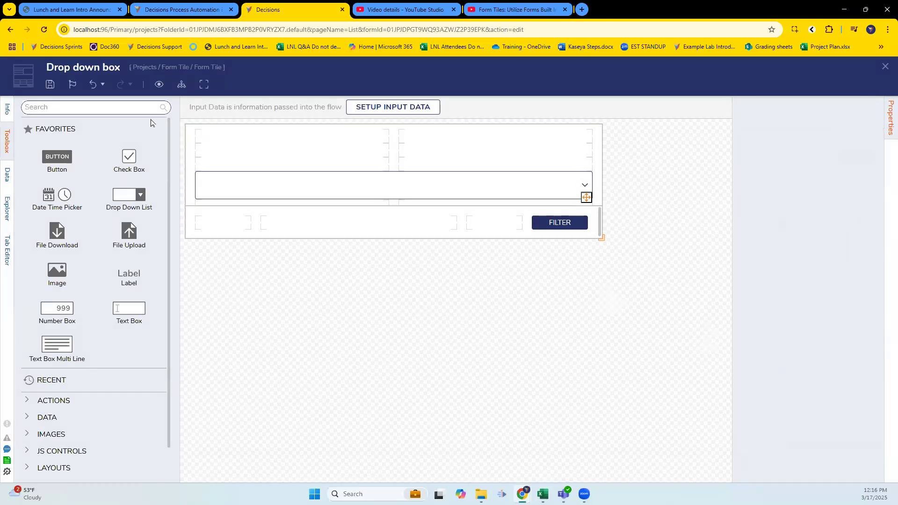
Save the resized Drop down box form, recheck its layout, and close it and Form FLow to return to the Linked Report page
{"action": "left_click", "coordinate": [50, 85]}
{"action": "left_click", "coordinate": [564, 317]}
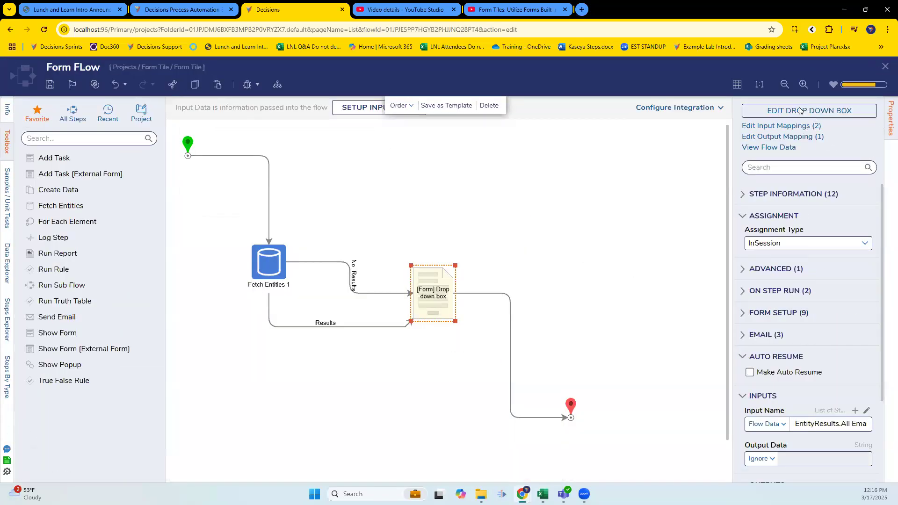
{"action": "left_click", "coordinate": [800, 111]}
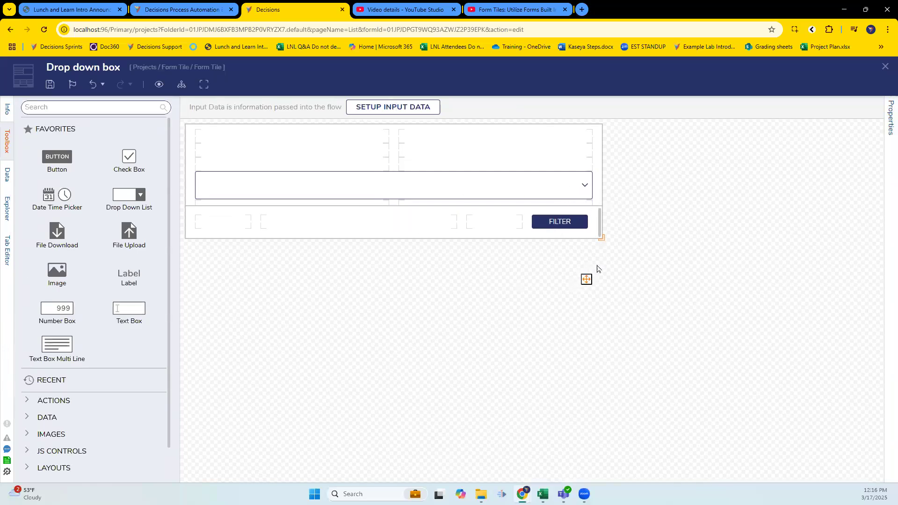
{"action": "left_click", "coordinate": [50, 84]}
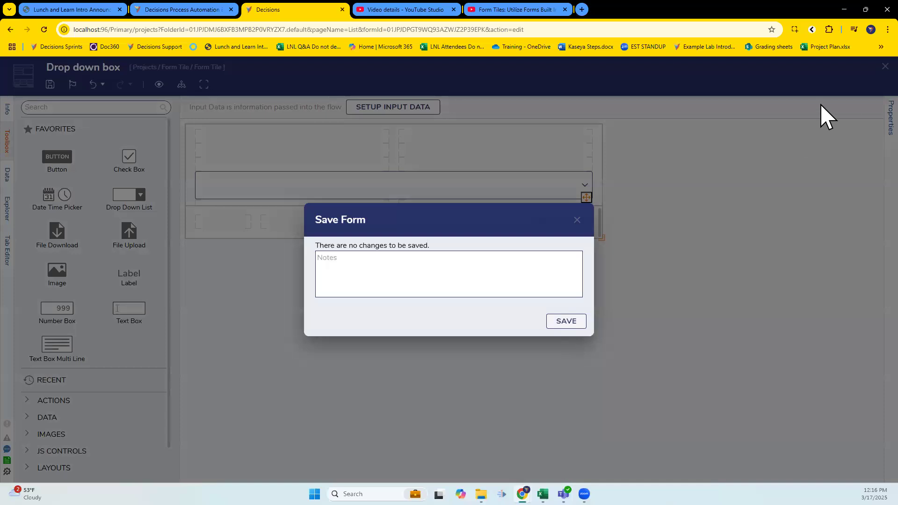
{"action": "left_click", "coordinate": [883, 68]}
{"action": "left_click", "coordinate": [664, 322]}
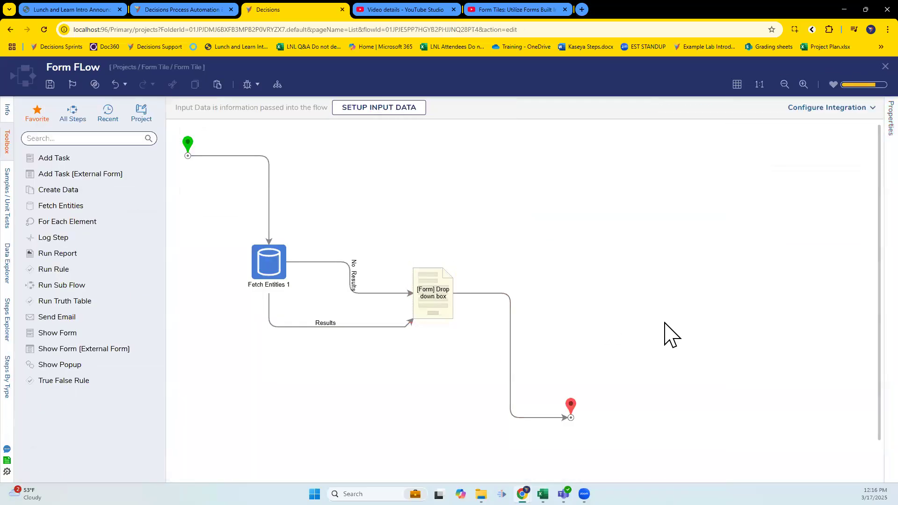
{"action": "left_click", "coordinate": [885, 66]}
{"action": "left_click", "coordinate": [567, 321]}
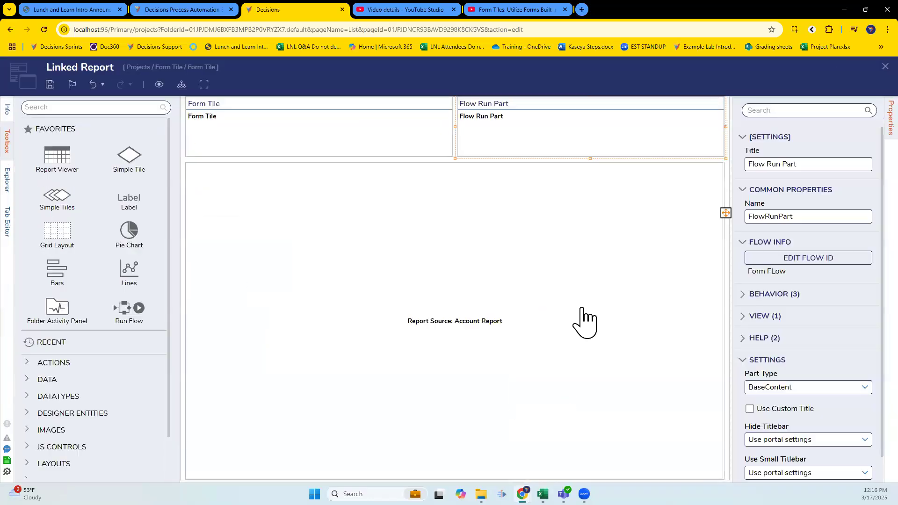
Open the Report Viewer's Account Report and add an Email Address Equals field filter
{"action": "left_click", "coordinate": [526, 300]}
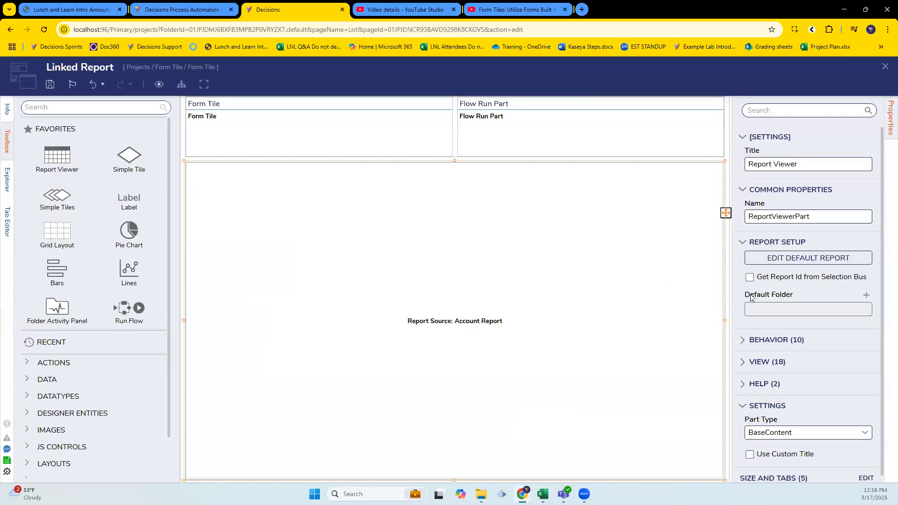
{"action": "left_click", "coordinate": [824, 257]}
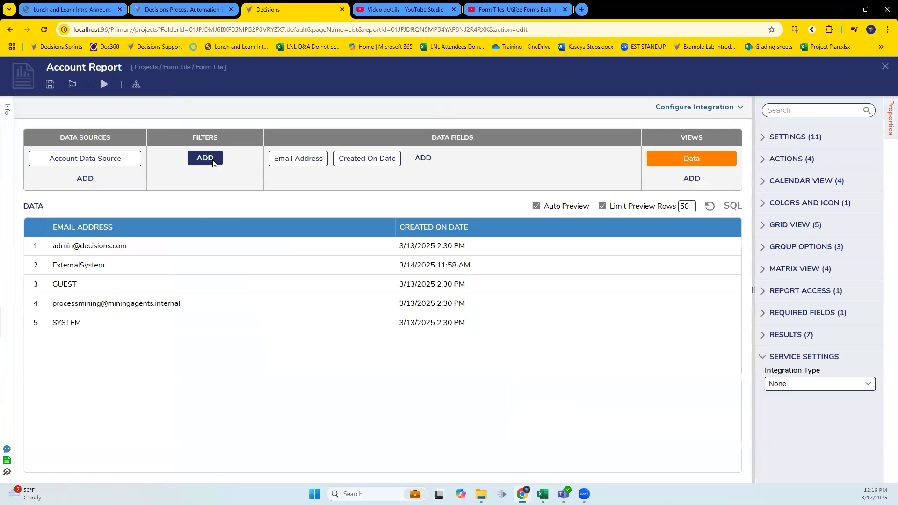
{"action": "left_click", "coordinate": [211, 161]}
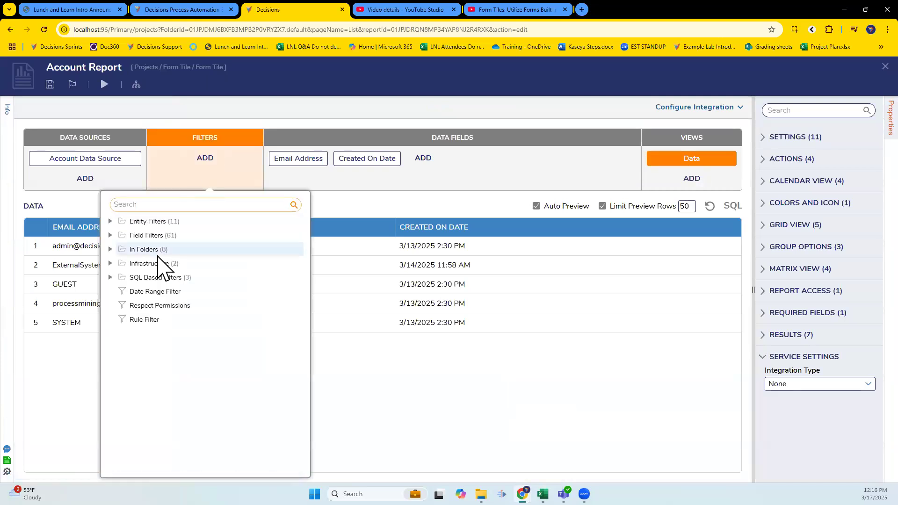
{"action": "left_click", "coordinate": [111, 235]}
{"action": "scroll", "coordinate": [189, 306], "scroll_direction": "down", "scroll_amount": 5}
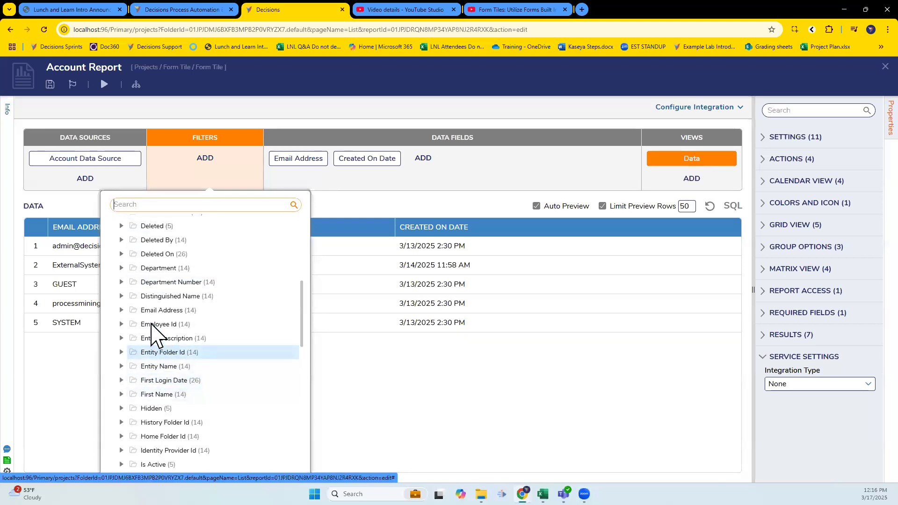
{"action": "left_click", "coordinate": [122, 310]}
{"action": "scroll", "coordinate": [252, 337], "scroll_direction": "down", "scroll_amount": 1}
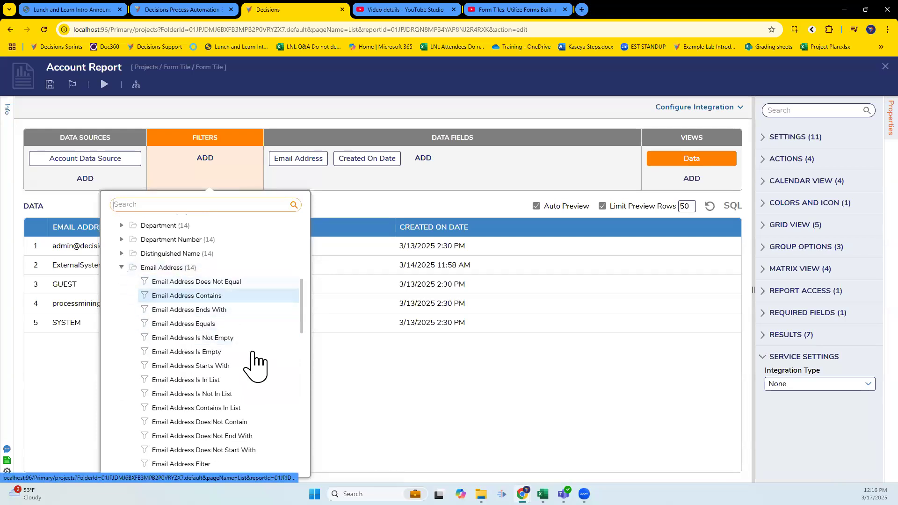
{"action": "left_click", "coordinate": [231, 330]}
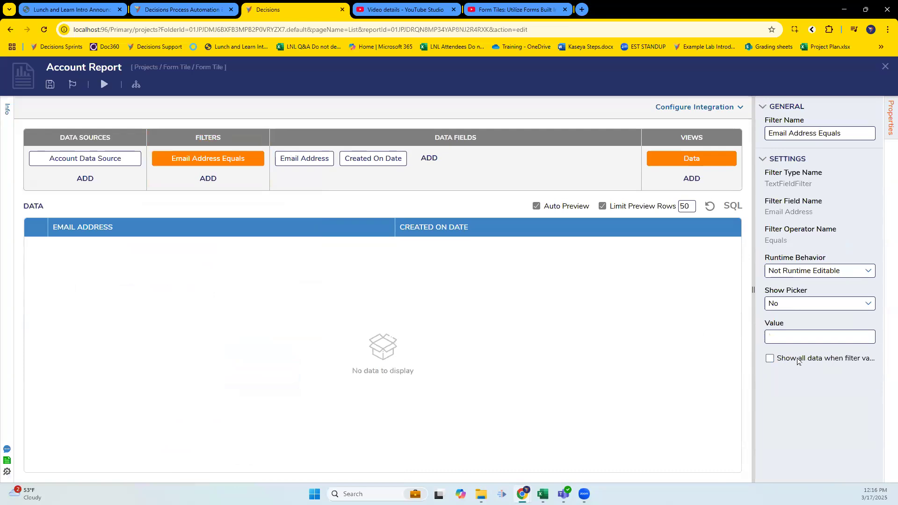
Make the filter show all data when its value is empty, set its runtime behavior to Get Values From Other Reports, and save the report
{"action": "left_click", "coordinate": [798, 361]}
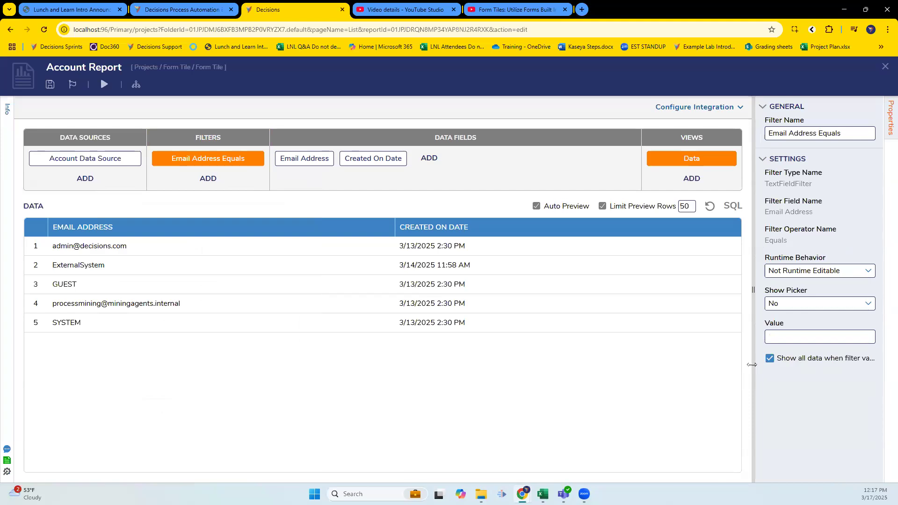
{"action": "left_click_drag", "start_coordinate": [755, 365], "coordinate": [571, 365]}
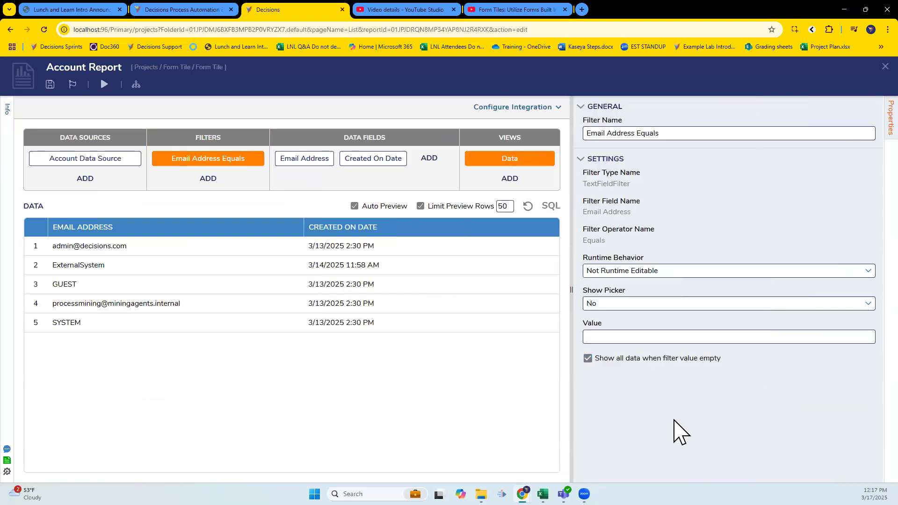
{"action": "left_click", "coordinate": [863, 272]}
{"action": "left_click", "coordinate": [766, 321]}
{"action": "left_click", "coordinate": [50, 84]}
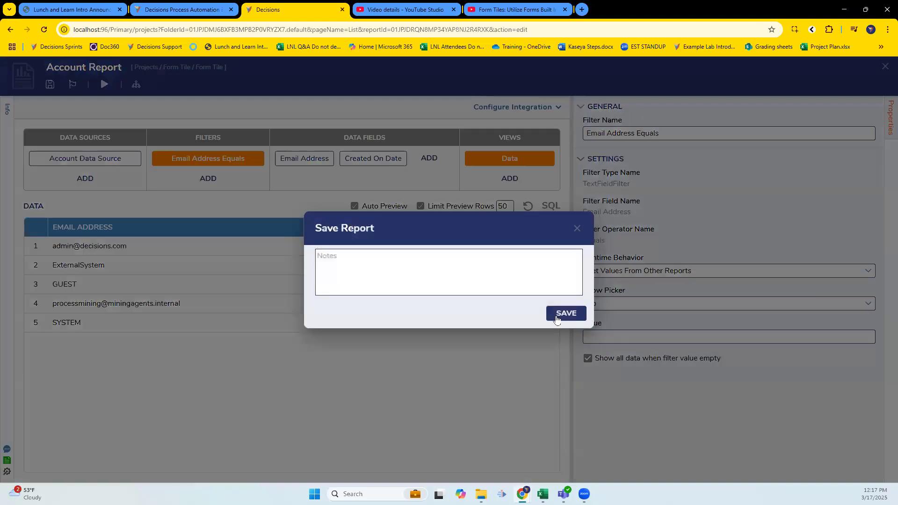
{"action": "left_click", "coordinate": [566, 313]}
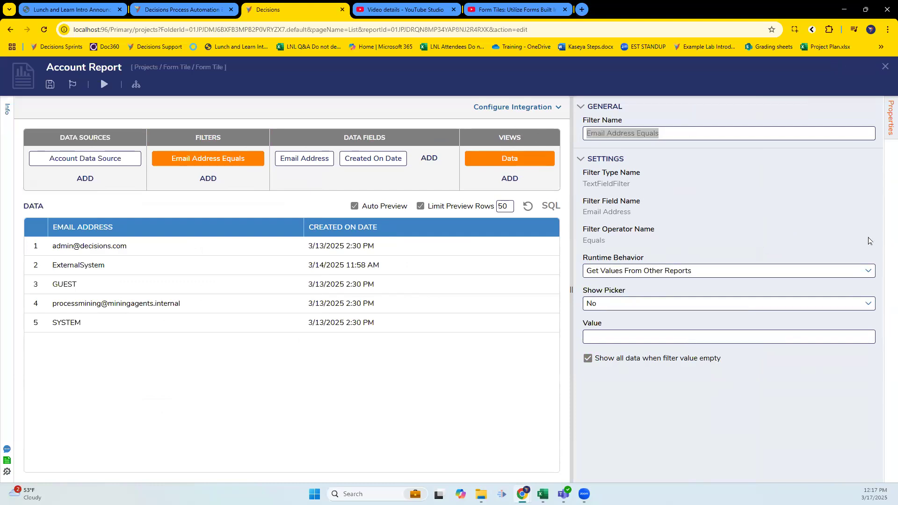
Rename the filter as EAE with runtime behavior Not Runtime Editable, and save and close the Account Report
{"action": "type", "text": "EAE"}
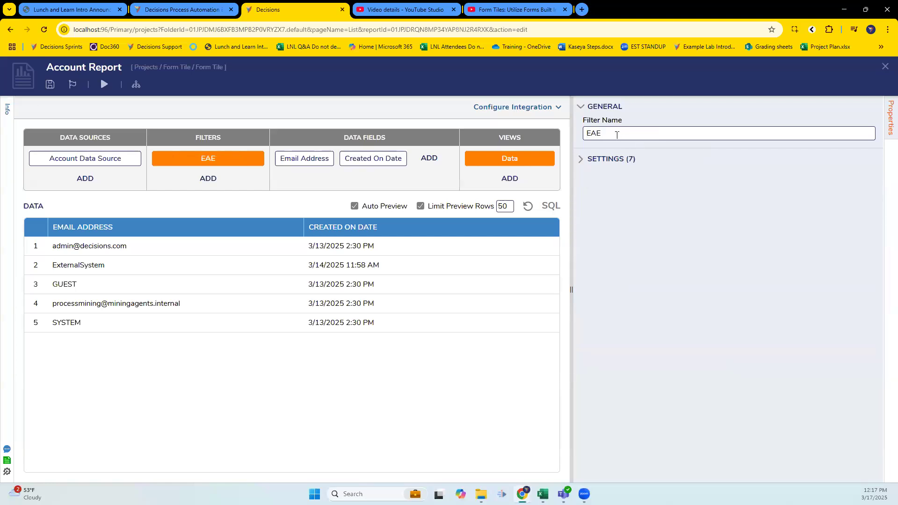
{"action": "left_click", "coordinate": [586, 159]}
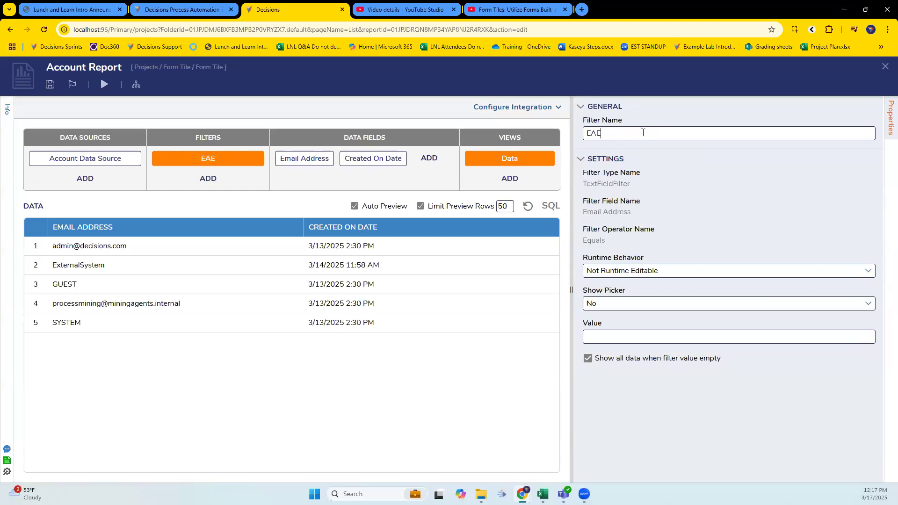
{"action": "left_click", "coordinate": [507, 7]}
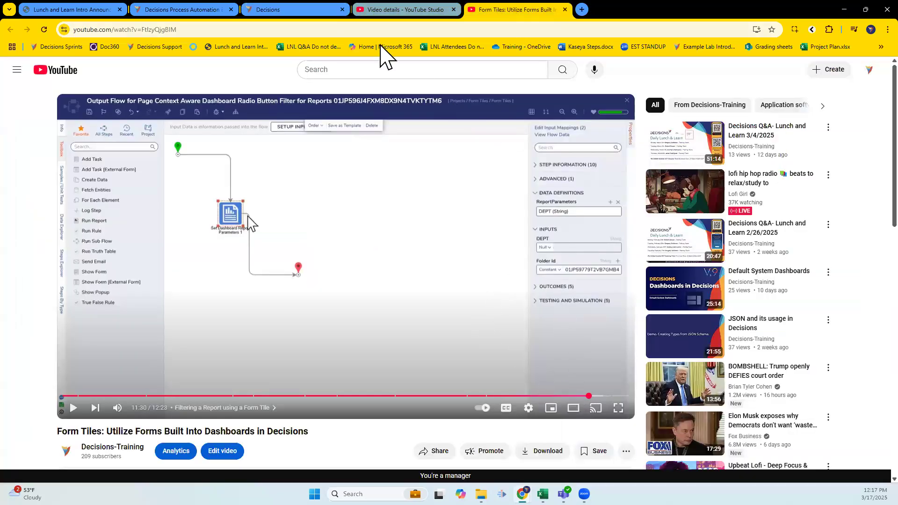
{"action": "left_click", "coordinate": [390, 9]}
{"action": "left_click", "coordinate": [283, 9]}
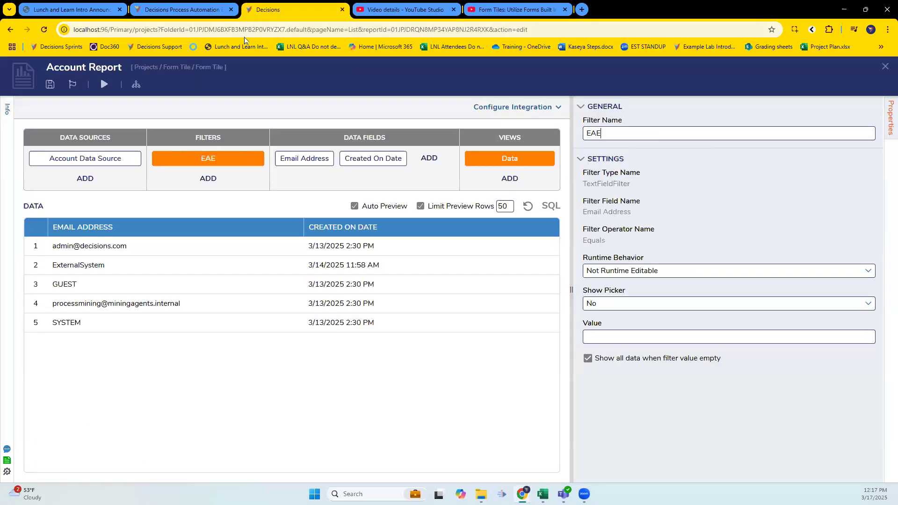
{"action": "left_click", "coordinate": [50, 84]}
{"action": "key", "text": "Return"}
{"action": "left_click", "coordinate": [884, 68]}
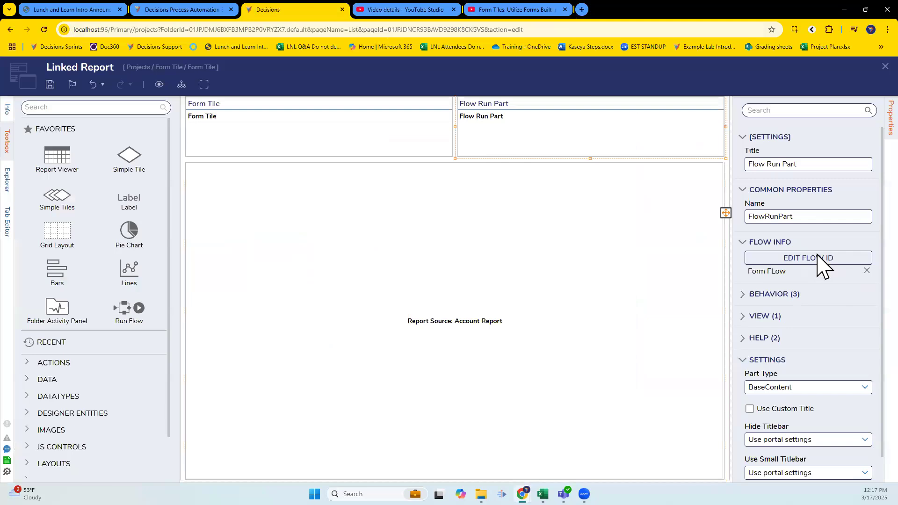
Open the Flow Run Part's Form FLow and insert a Set Dashboard Report Parameters step between the form and the end step
{"action": "left_click", "coordinate": [822, 261]}
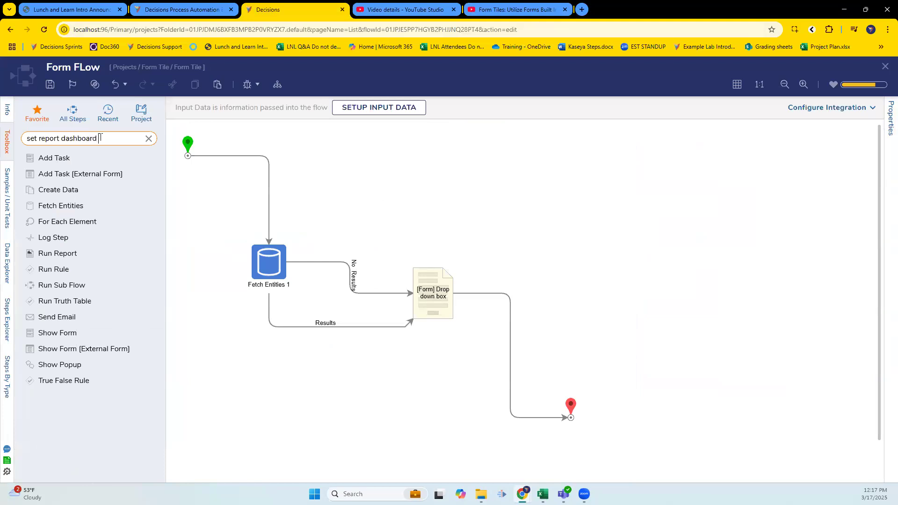
{"action": "key", "text": "BackSpace"}
{"action": "left_click_drag", "start_coordinate": [89, 192], "coordinate": [505, 332]}
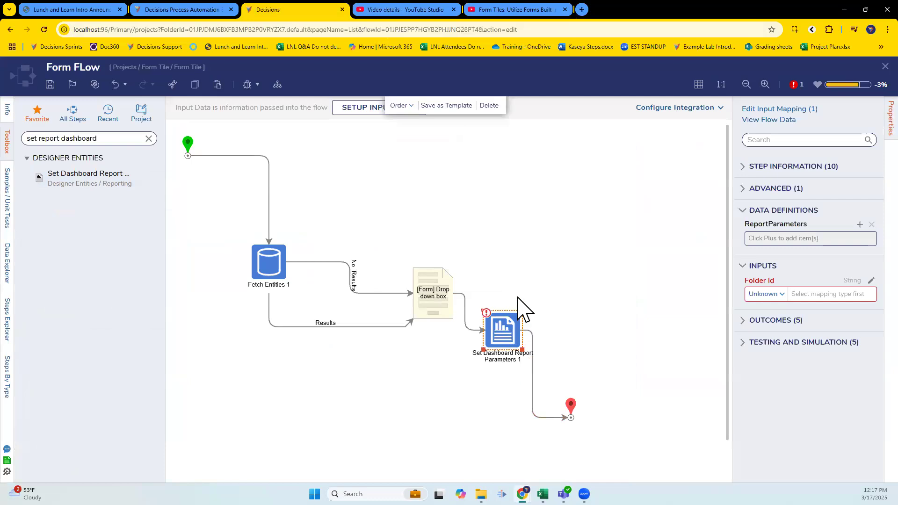
Define a String report parameter named EAE on the new step and map its input to the OutputData flow data
{"action": "left_click", "coordinate": [860, 224]}
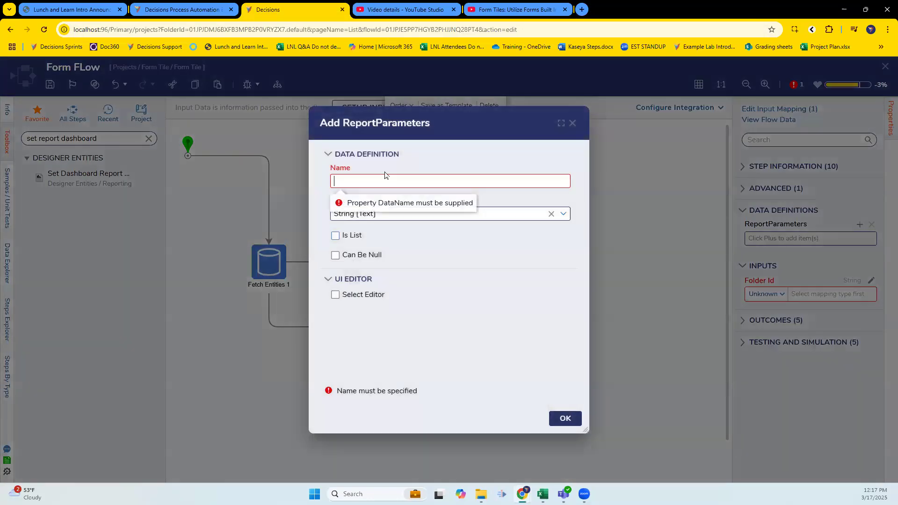
{"action": "type", "text": "EAE"}
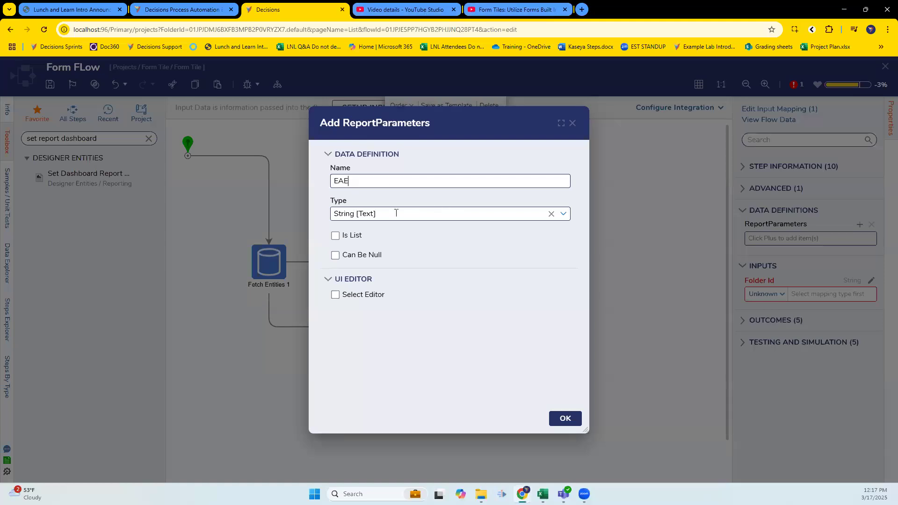
{"action": "left_click", "coordinate": [565, 418]}
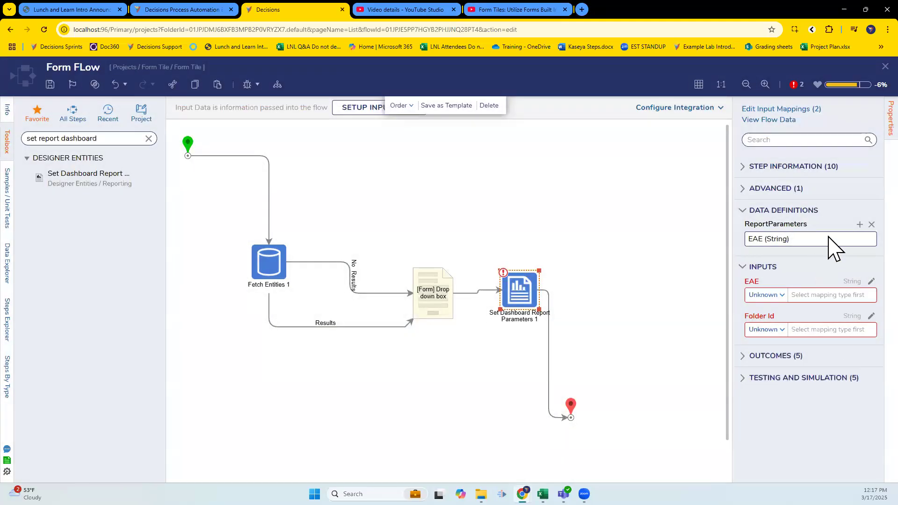
{"action": "left_click", "coordinate": [776, 296]}
{"action": "left_click", "coordinate": [769, 326]}
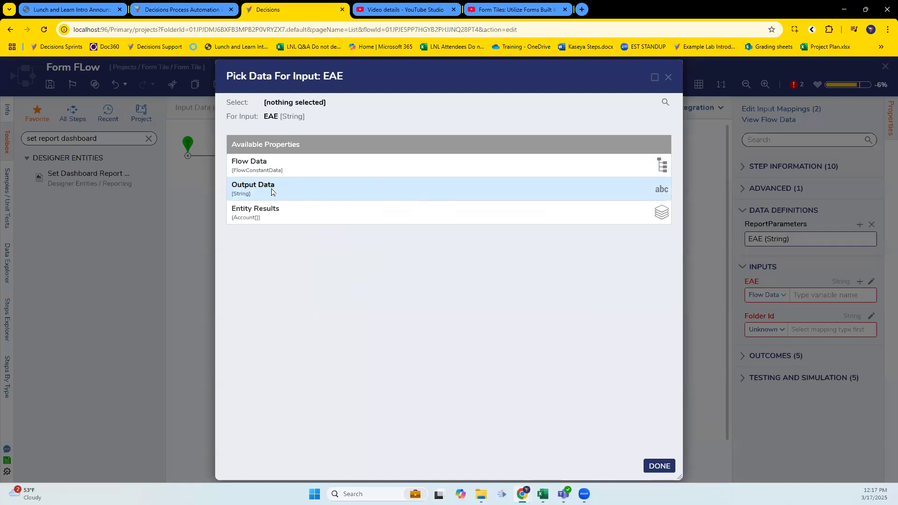
{"action": "left_click", "coordinate": [257, 194]}
{"action": "left_click", "coordinate": [660, 466]}
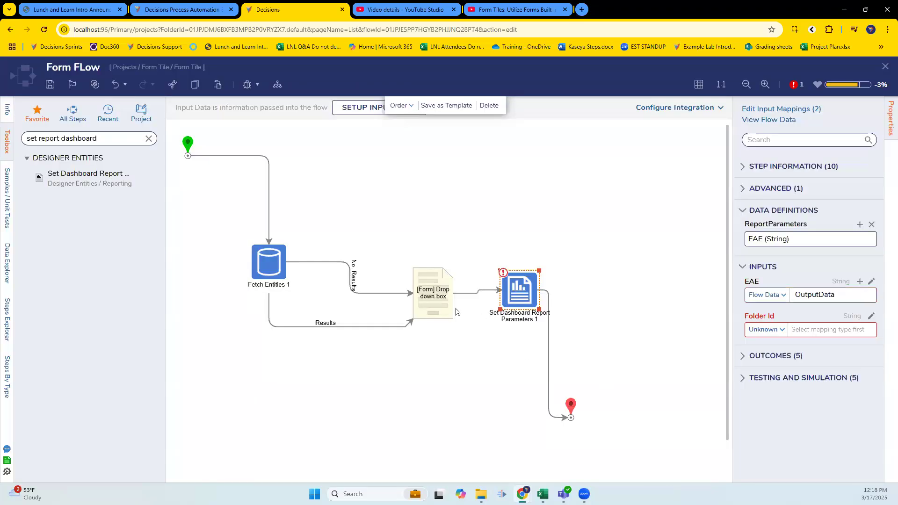
Check the Drop down box form's output mapping, save Form FLow, and close it to return to the Linked Report page
{"action": "left_click", "coordinate": [437, 310]}
{"action": "scroll", "coordinate": [865, 310], "scroll_direction": "down", "scroll_amount": 5}
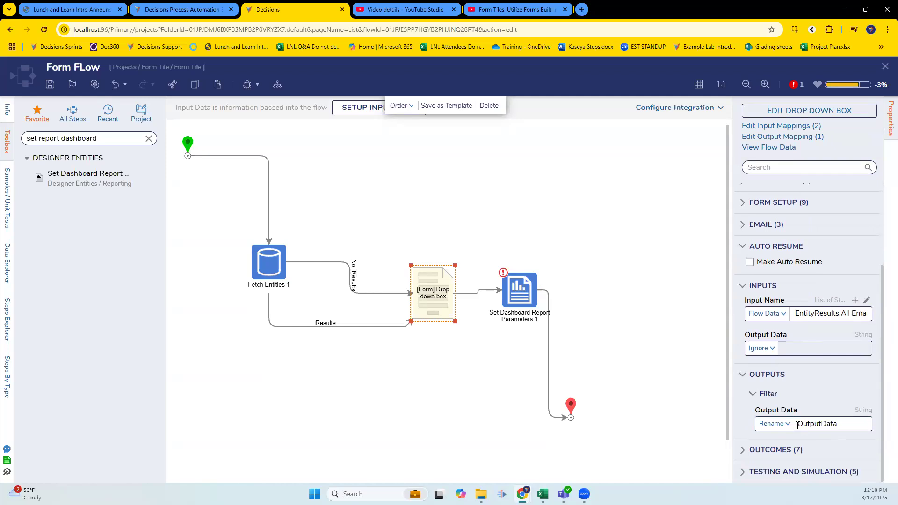
{"action": "left_click", "coordinate": [519, 291]}
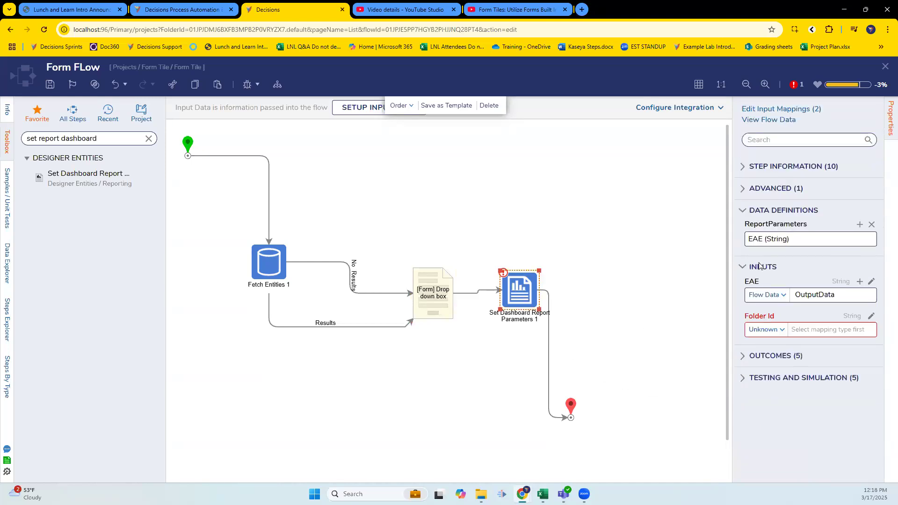
{"action": "left_click", "coordinate": [50, 84]}
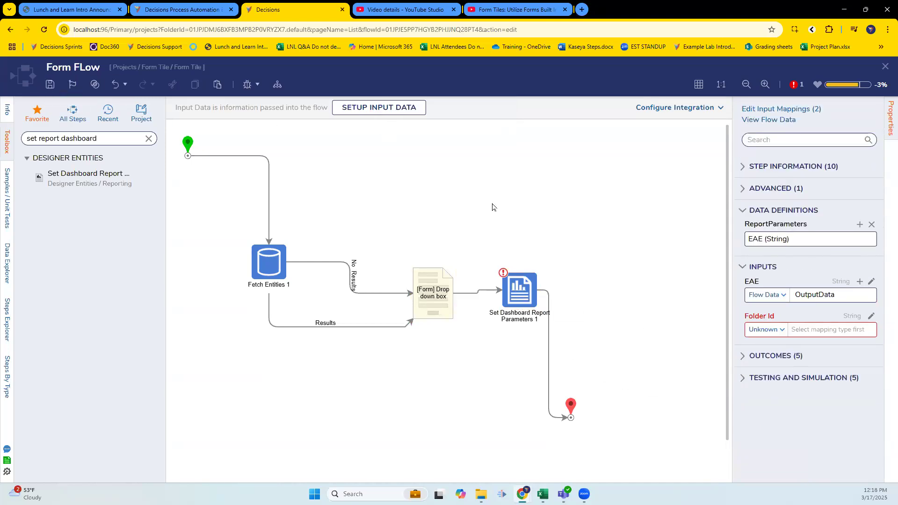
{"action": "left_click", "coordinate": [565, 315]}
{"action": "left_click", "coordinate": [523, 302]}
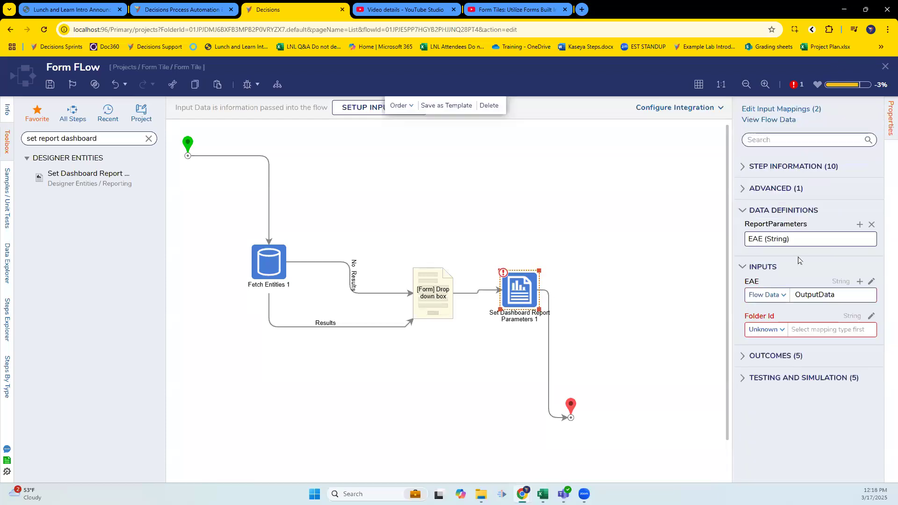
{"action": "left_click", "coordinate": [884, 69]}
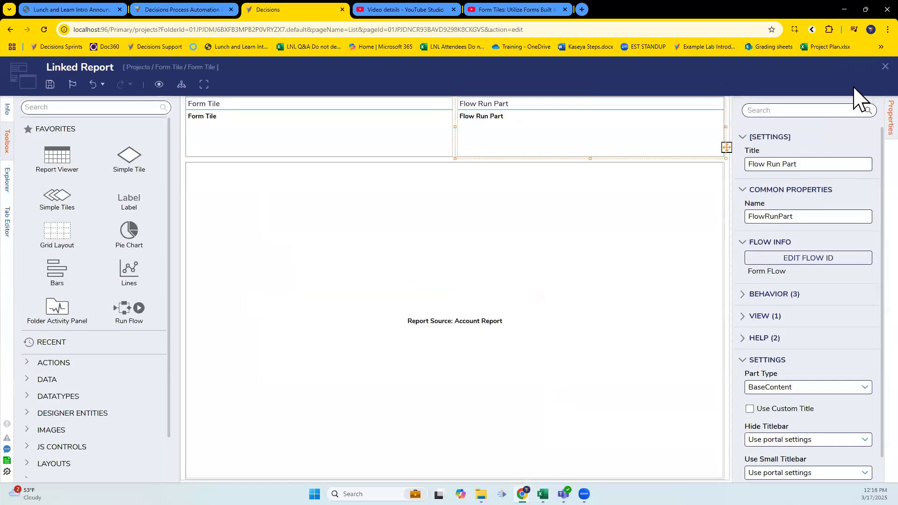
Save and close the page, get the Dashboard folder's ID from its address, and reopen Linked Report from the Form Tile project folder
{"action": "left_click", "coordinate": [885, 67]}
{"action": "left_click", "coordinate": [565, 322]}
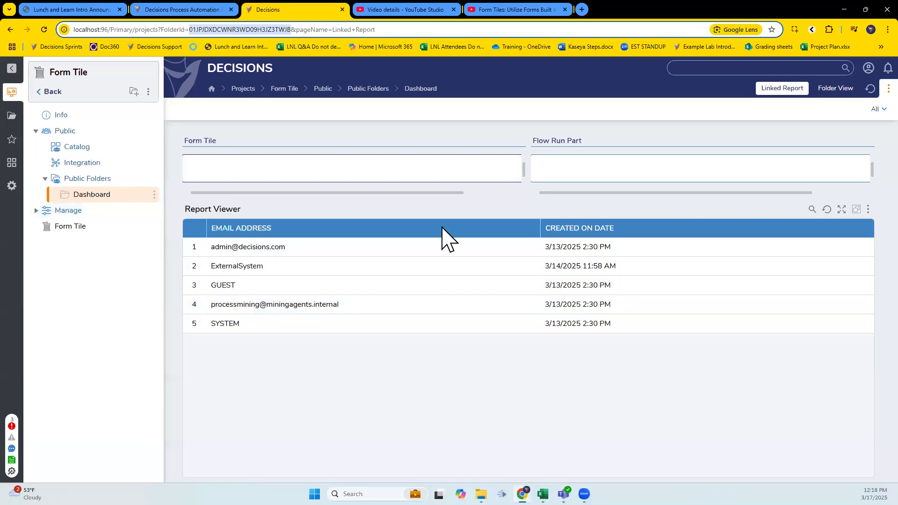
{"action": "left_click", "coordinate": [70, 228]}
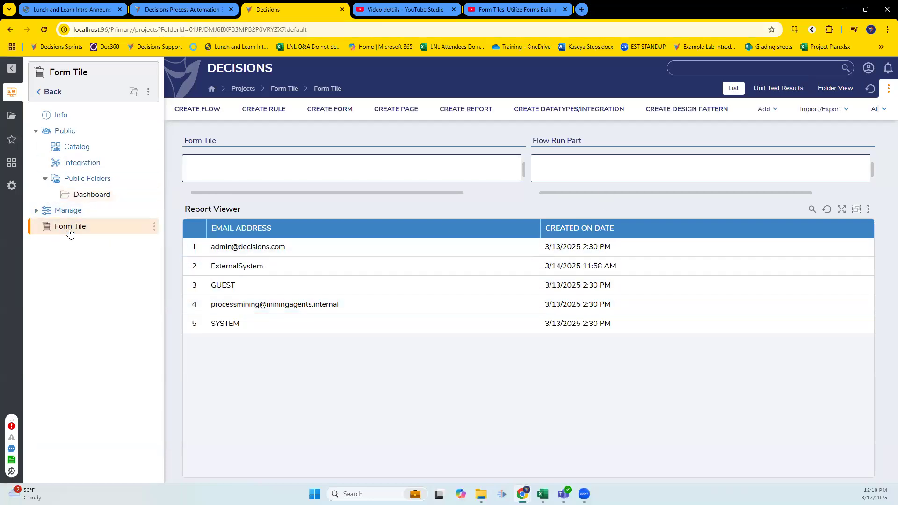
{"action": "left_click", "coordinate": [221, 293]}
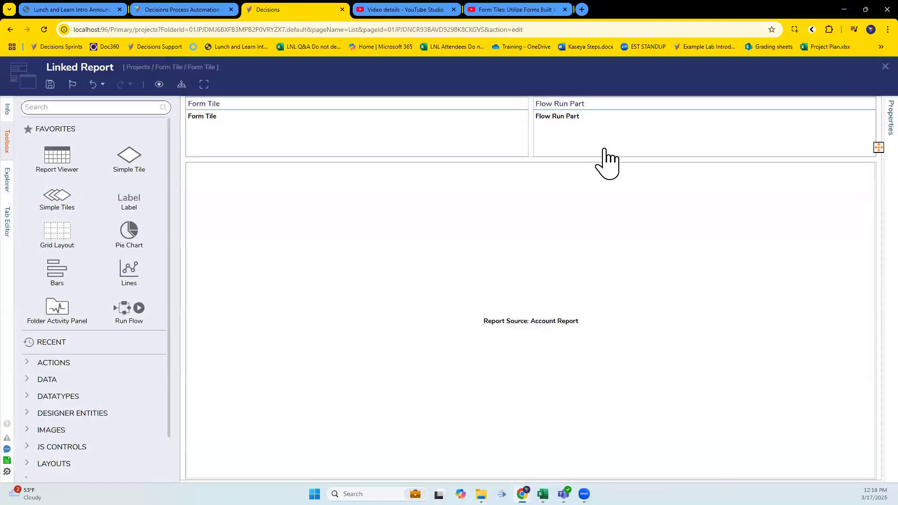
Open the Flow Run Part's Form FLow and set the Set Dashboard Report Parameters step's Folder Id to a constant holding the Dashboard folder's ID
{"action": "left_click", "coordinate": [604, 149]}
{"action": "left_click", "coordinate": [811, 258]}
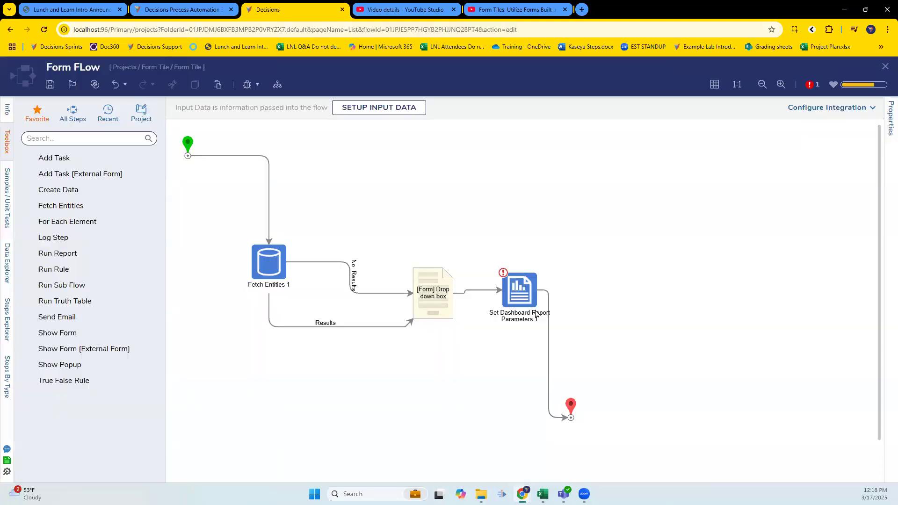
{"action": "left_click", "coordinate": [537, 314]}
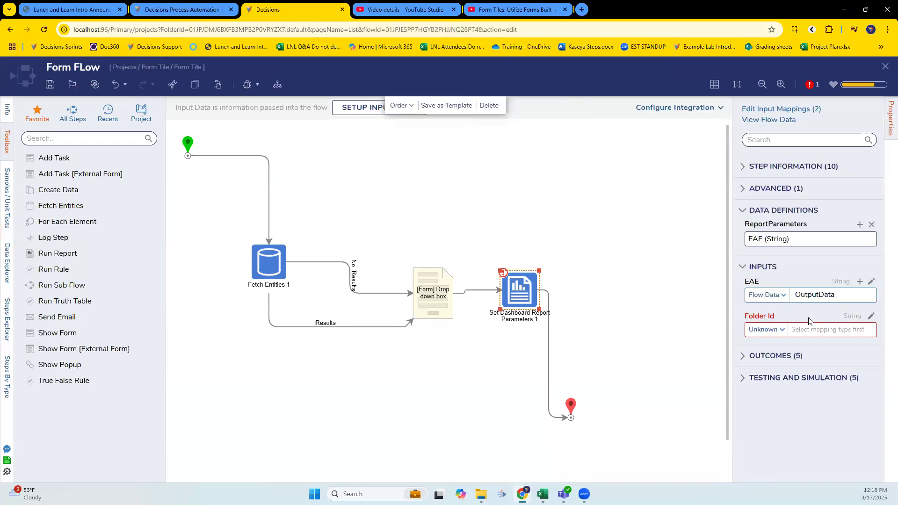
{"action": "left_click", "coordinate": [766, 330]}
{"action": "left_click", "coordinate": [772, 353]}
{"action": "left_click", "coordinate": [823, 331]}
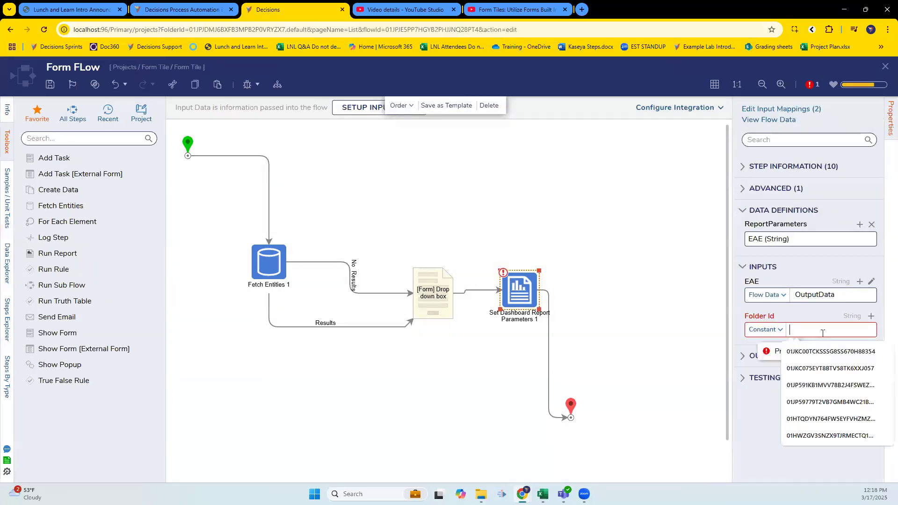
{"action": "left_click", "coordinate": [828, 352]}
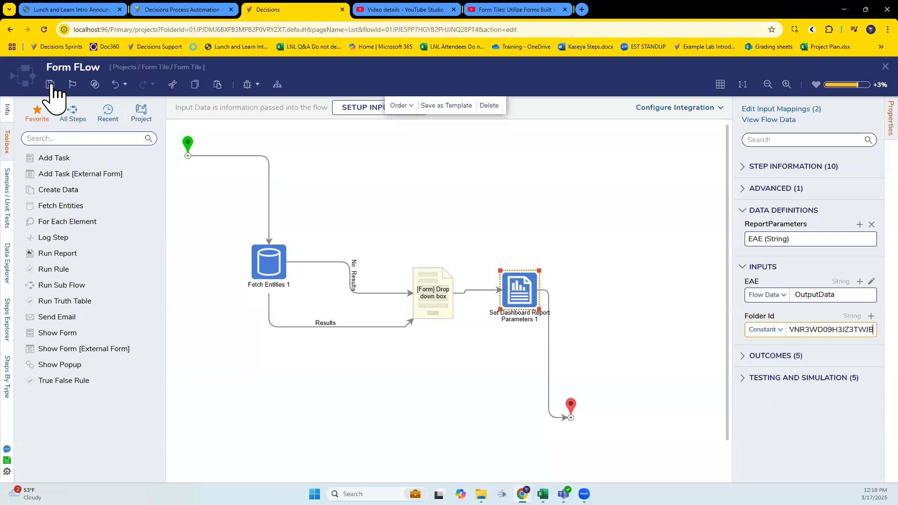
Save and close Form FLow, and save and close the Linked Report page
{"action": "left_click", "coordinate": [51, 84]}
{"action": "left_click", "coordinate": [577, 314]}
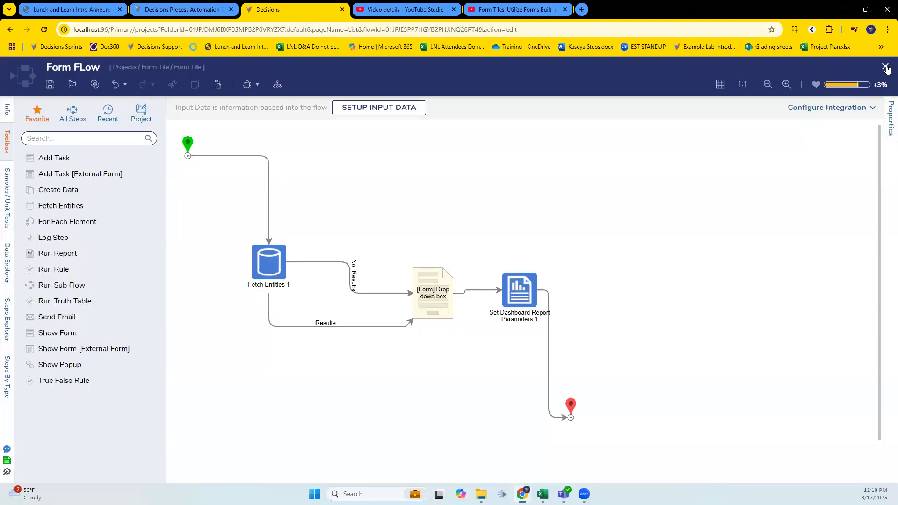
{"action": "left_click", "coordinate": [886, 67]}
{"action": "left_click", "coordinate": [50, 84]}
{"action": "left_click", "coordinate": [568, 316]}
{"action": "left_click", "coordinate": [885, 70]}
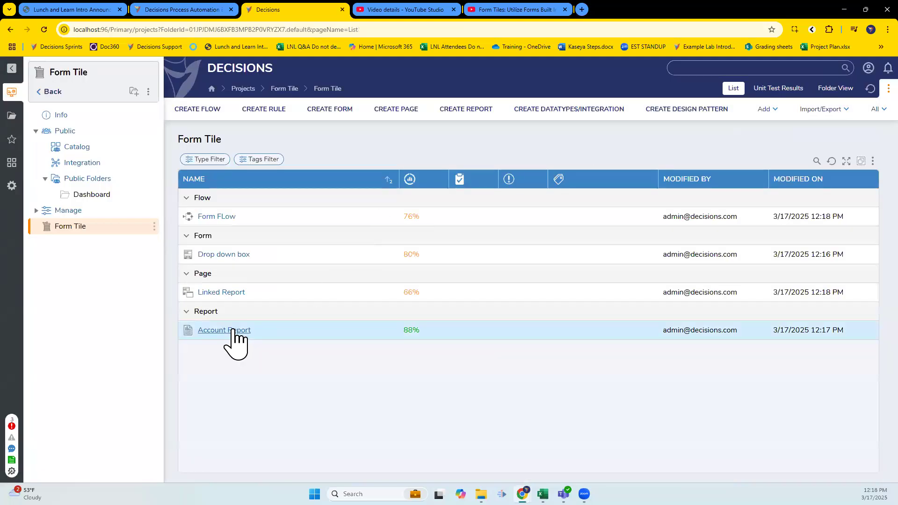
Open the Dashboard folder and choose SYSTEM in the Flow Run Part's drop-down
{"action": "left_click", "coordinate": [93, 195]}
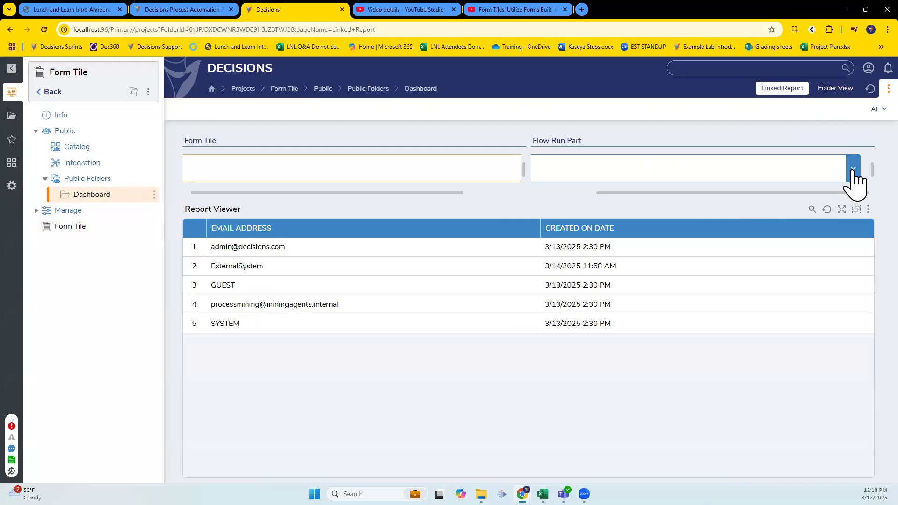
{"action": "left_click", "coordinate": [852, 169]}
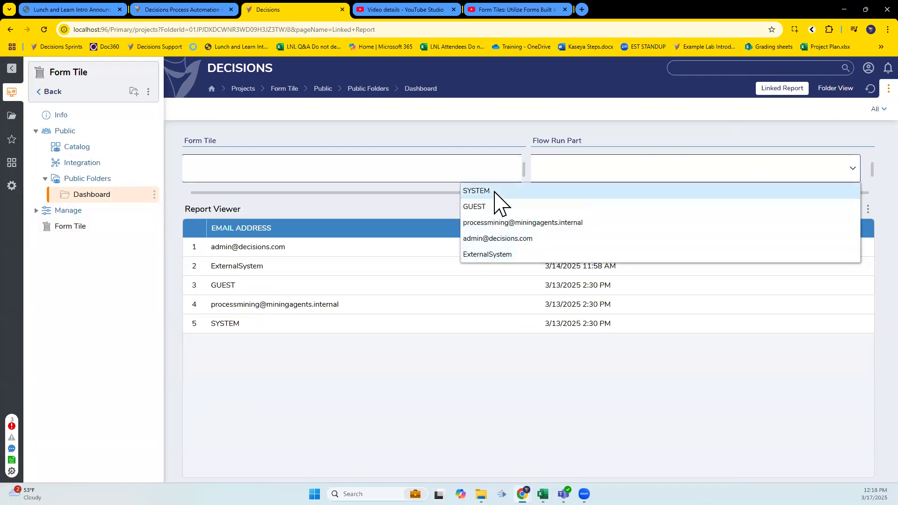
{"action": "left_click", "coordinate": [513, 195]}
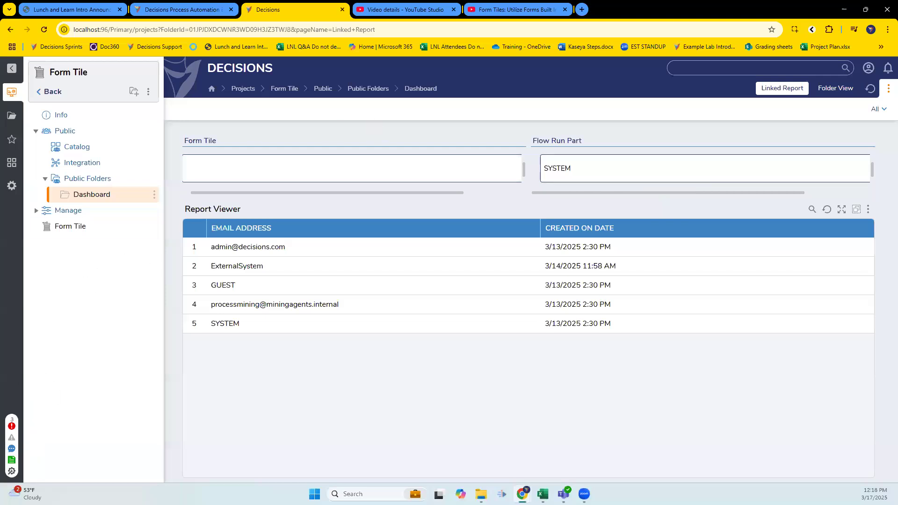
Open the Global Debugger and turn it on
{"action": "left_click", "coordinate": [12, 471]}
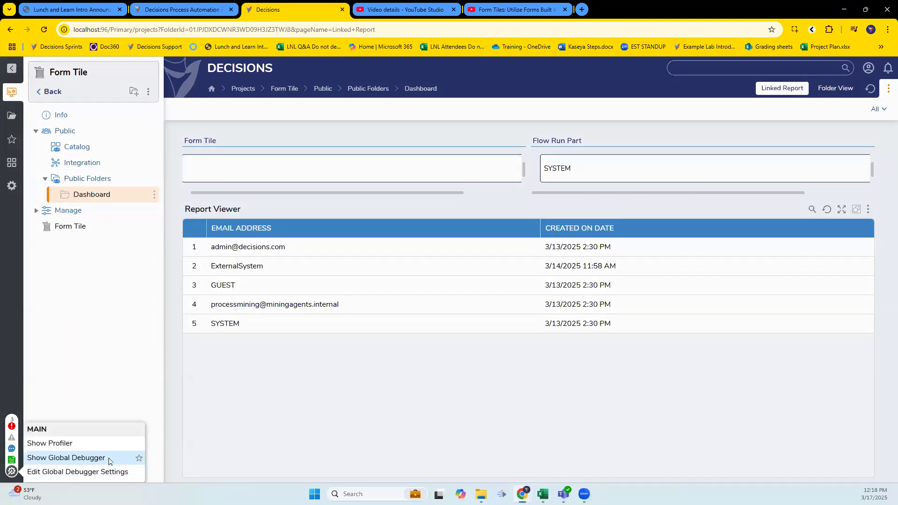
{"action": "left_click", "coordinate": [66, 457]}
{"action": "left_click", "coordinate": [87, 465]}
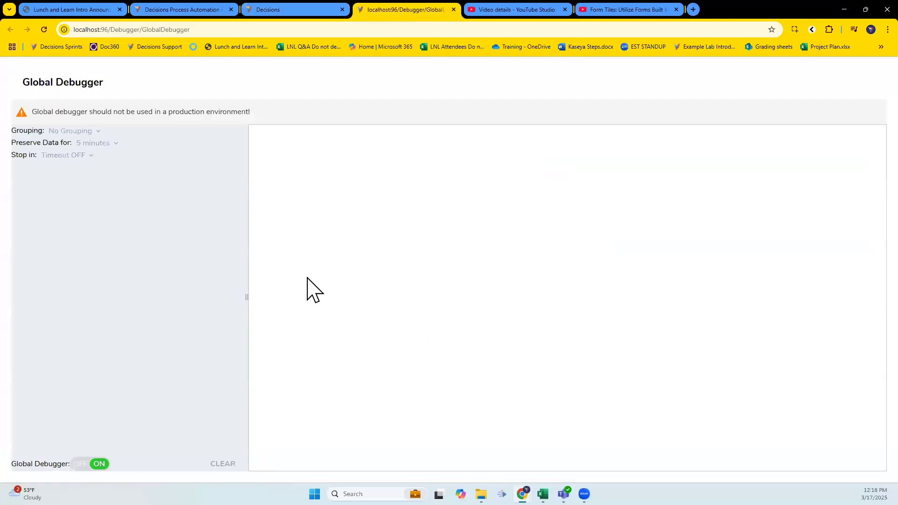
{"action": "left_click", "coordinate": [528, 9]}
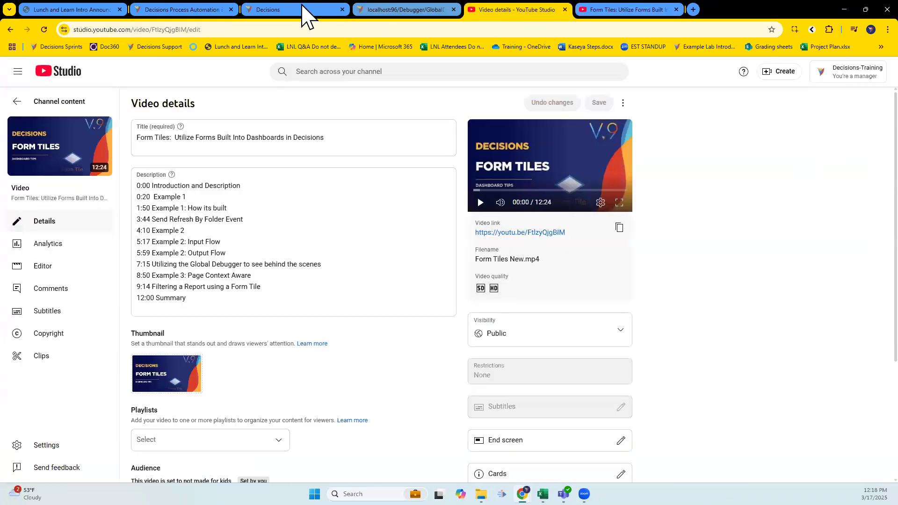
Return to the Dashboard and run the Flow Run Part's filter for SYSTEM on the report
{"action": "left_click", "coordinate": [300, 9]}
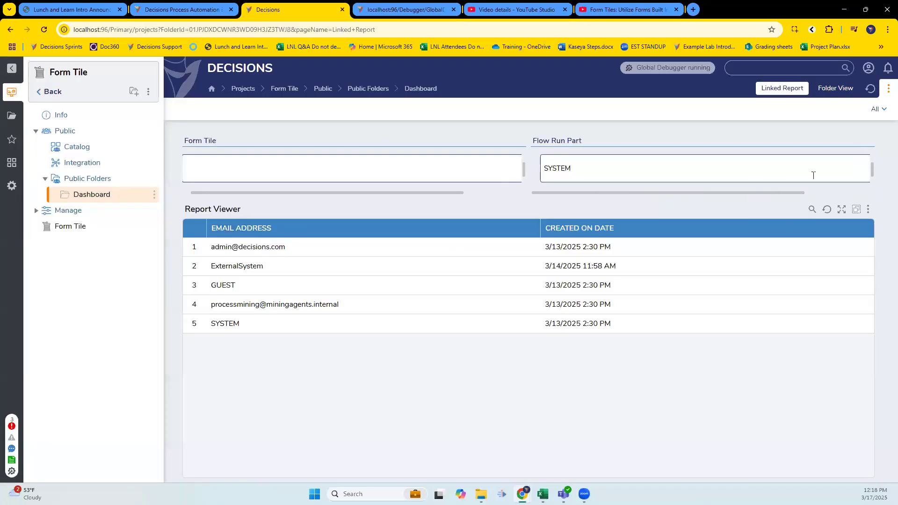
{"action": "scroll", "coordinate": [811, 175], "scroll_direction": "down", "scroll_amount": 2}
{"action": "left_click", "coordinate": [840, 173]}
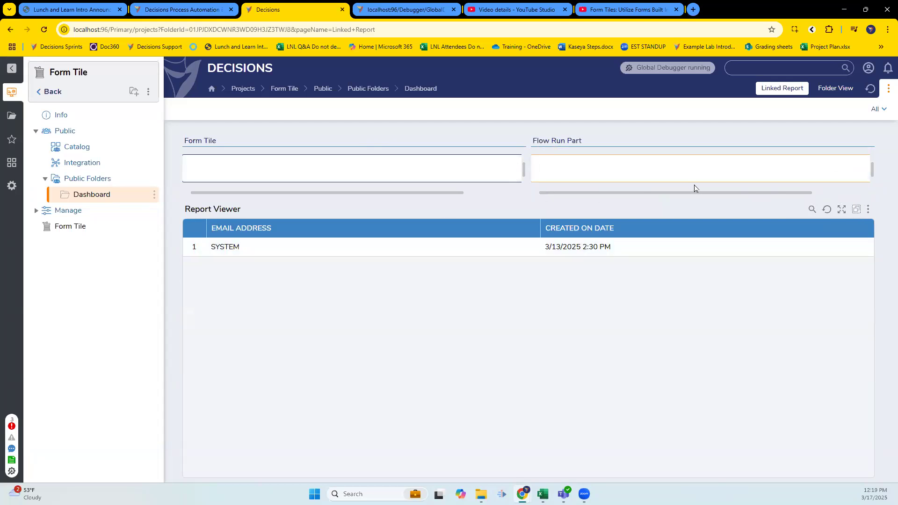
Reload the Dashboard and filter the report by the admin account's email address through the Flow Run Part
{"action": "left_click", "coordinate": [88, 228]}
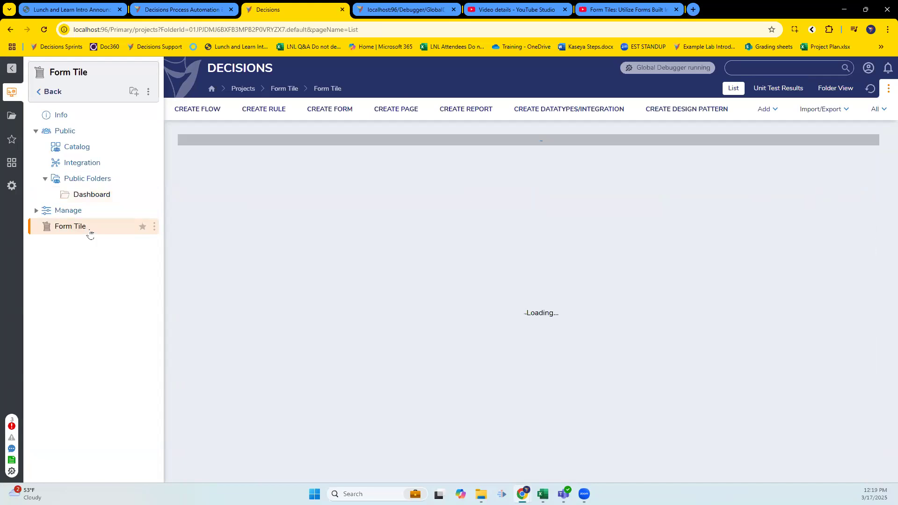
{"action": "left_click", "coordinate": [96, 194]}
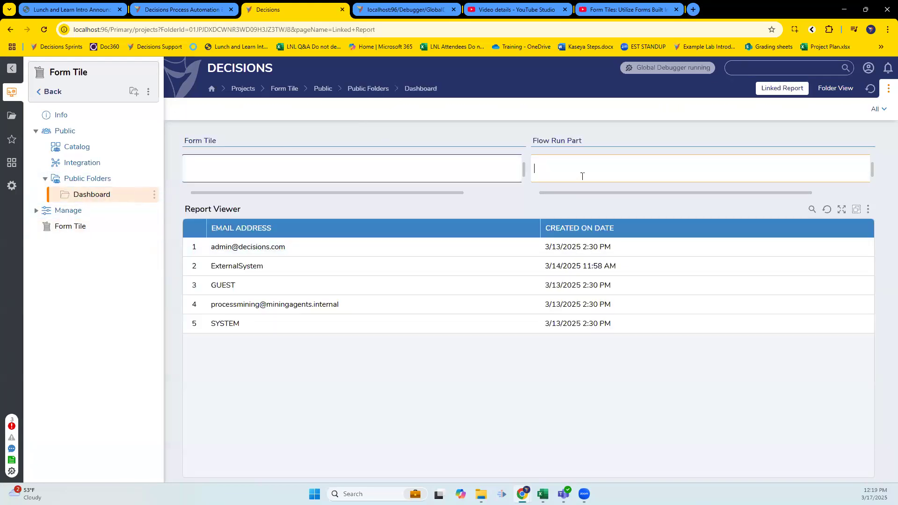
{"action": "left_click", "coordinate": [860, 169]}
{"action": "left_click", "coordinate": [510, 239]}
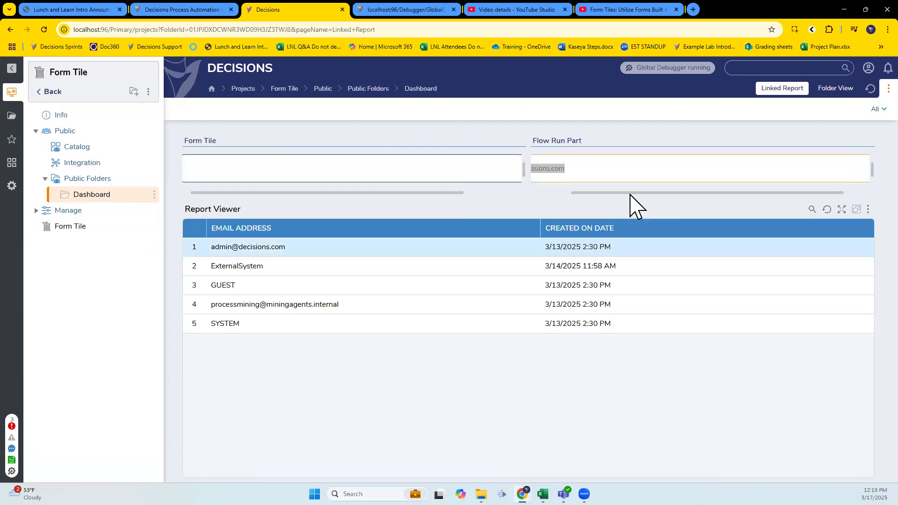
{"action": "scroll", "coordinate": [797, 184], "scroll_direction": "down", "scroll_amount": 3}
{"action": "left_click", "coordinate": [854, 174]}
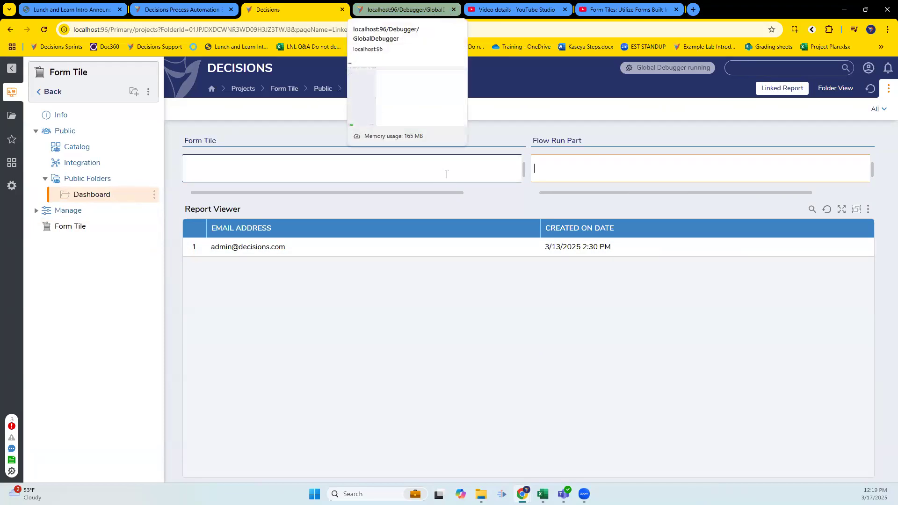
Reopen Linked Report from the Form Tile project folder and open the Form FLow behind its Flow Run Part
{"action": "left_click", "coordinate": [87, 214]}
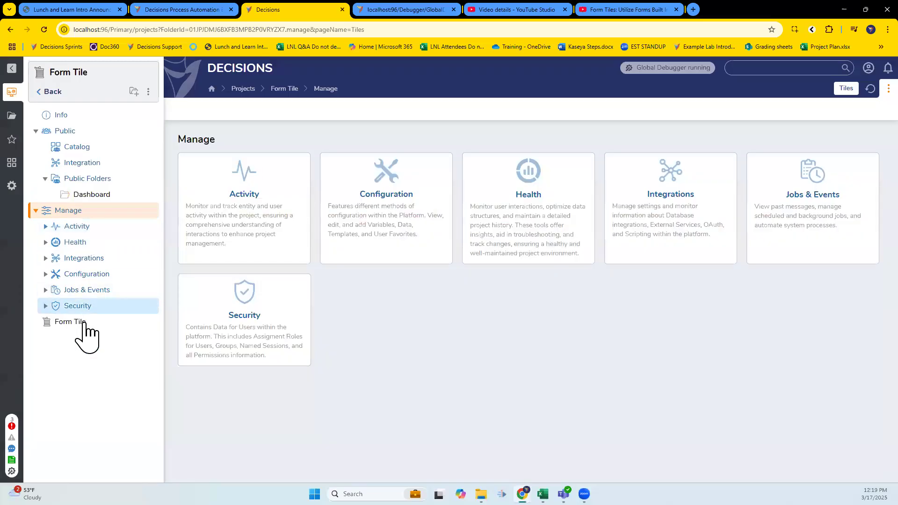
{"action": "left_click", "coordinate": [85, 323]}
{"action": "left_click", "coordinate": [231, 335]}
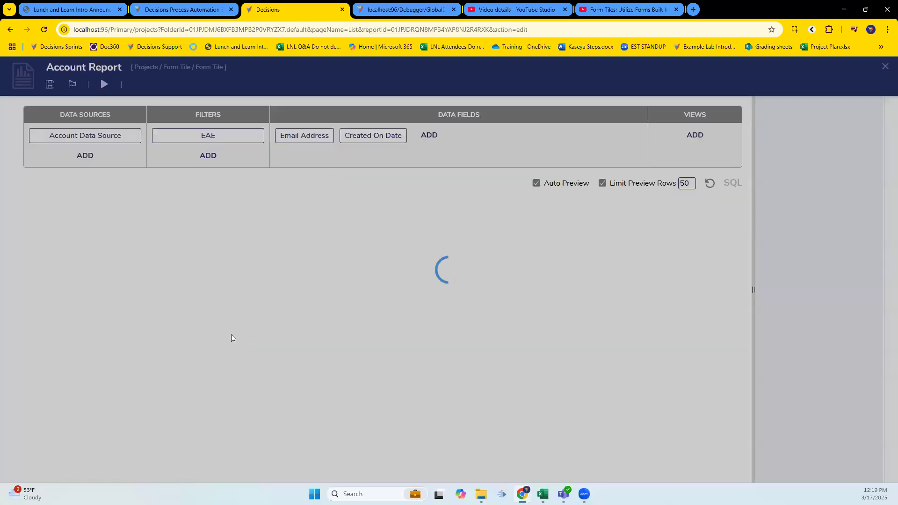
{"action": "left_click", "coordinate": [882, 69]}
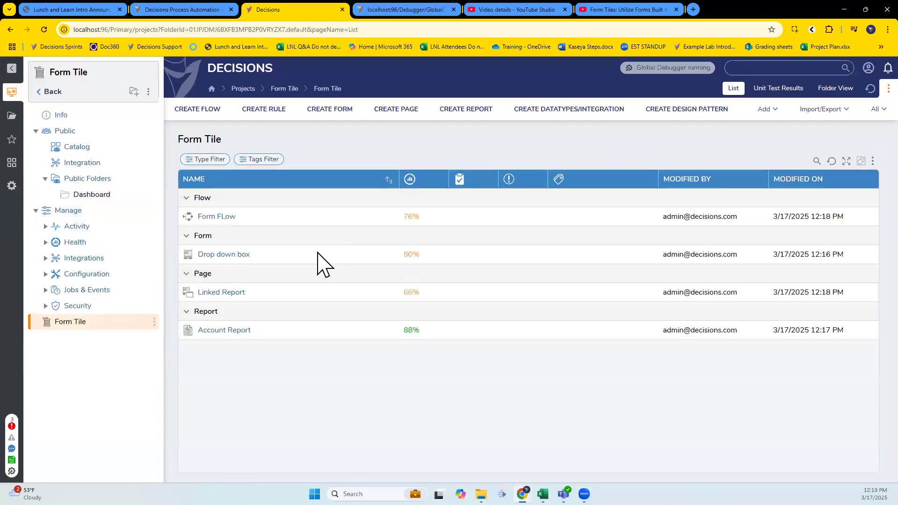
{"action": "left_click", "coordinate": [220, 295]}
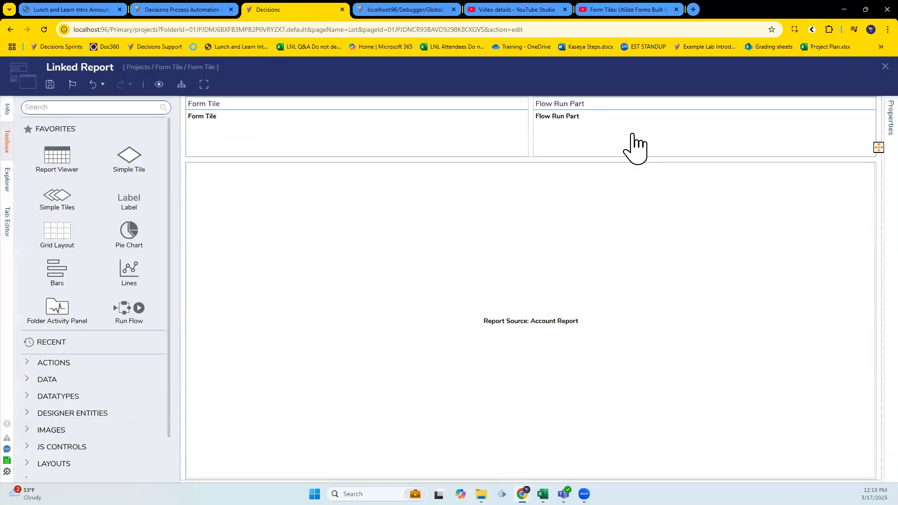
{"action": "left_click", "coordinate": [632, 147]}
{"action": "left_click", "coordinate": [825, 260]}
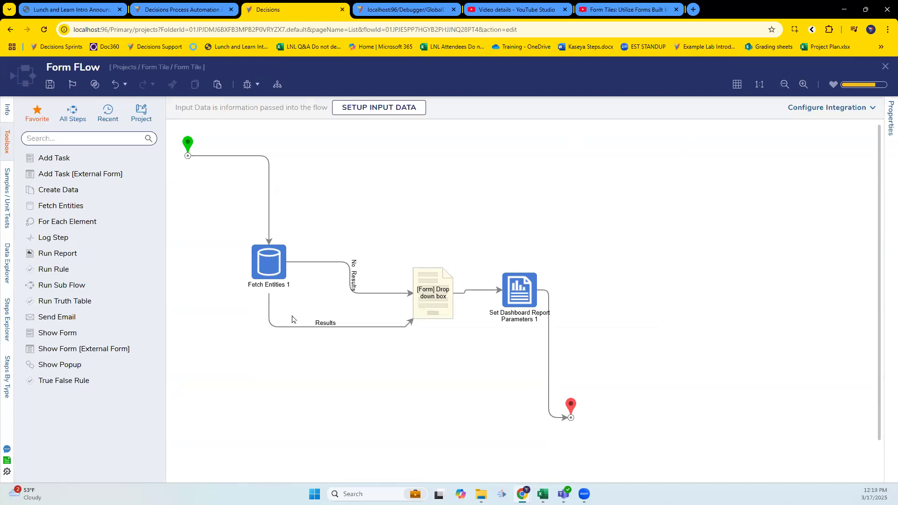
Copy the Folder Id from the Set Dashboard Report Parameters step and delete that step from Form FLow
{"action": "mouse_move", "coordinate": [317, 329]}
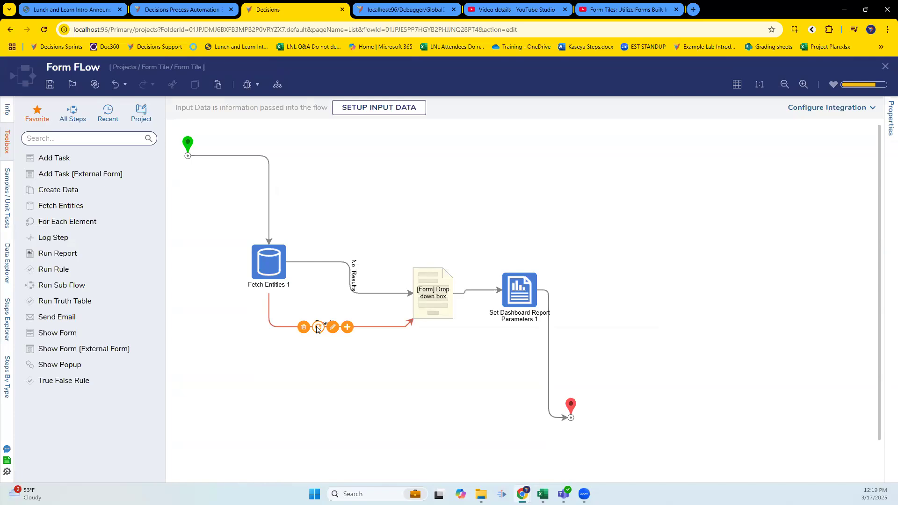
{"action": "left_click", "coordinate": [519, 296]}
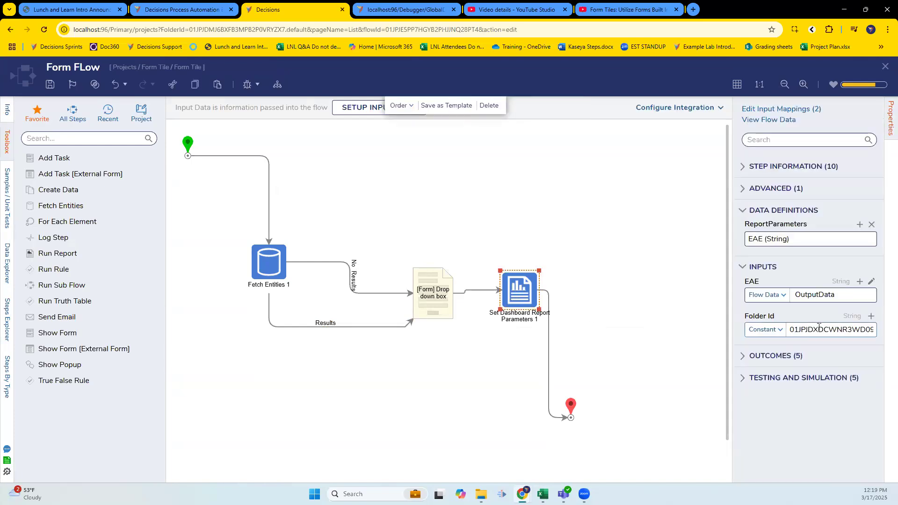
{"action": "double_click", "coordinate": [819, 329]}
{"action": "left_click", "coordinate": [531, 303]}
{"action": "key", "text": "Delete"}
Open the Drop down box form for editing from Form FLow and select the form itself to show its properties
{"action": "left_click", "coordinate": [444, 302]}
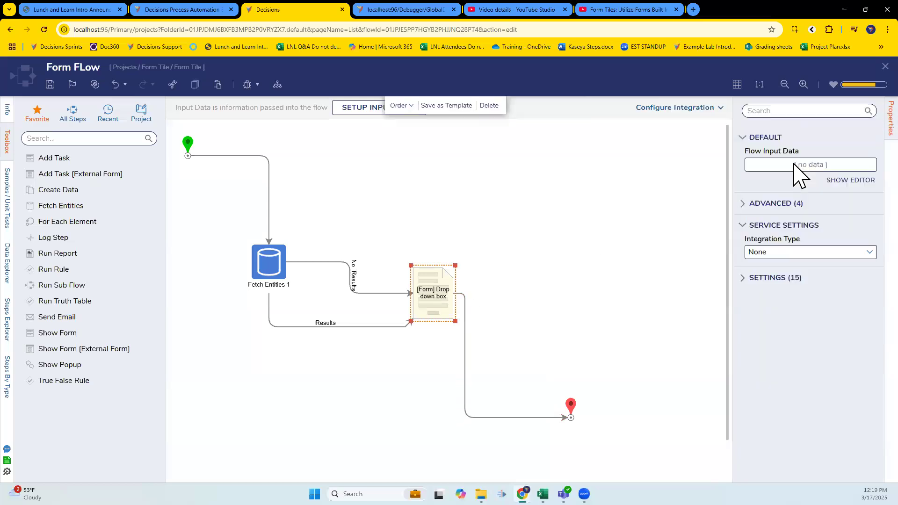
{"action": "left_click", "coordinate": [801, 111]}
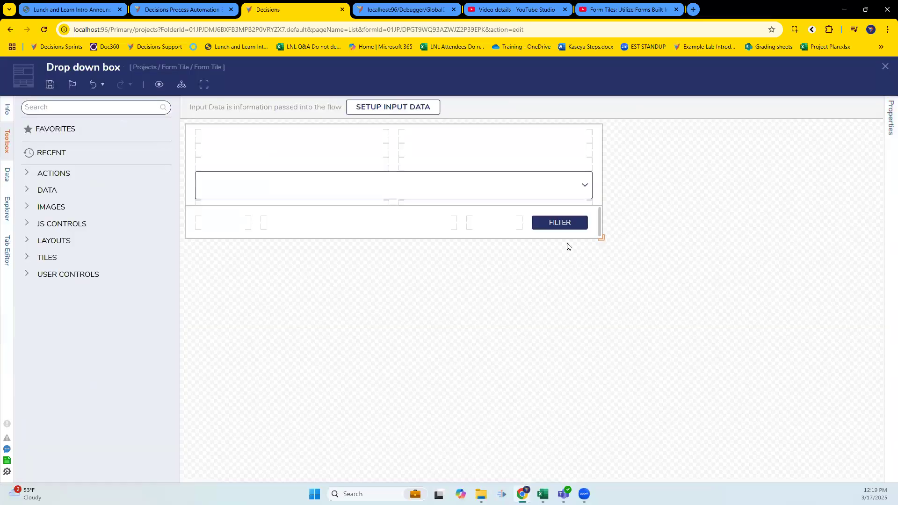
{"action": "left_click", "coordinate": [625, 200]}
{"action": "left_click", "coordinate": [563, 236]}
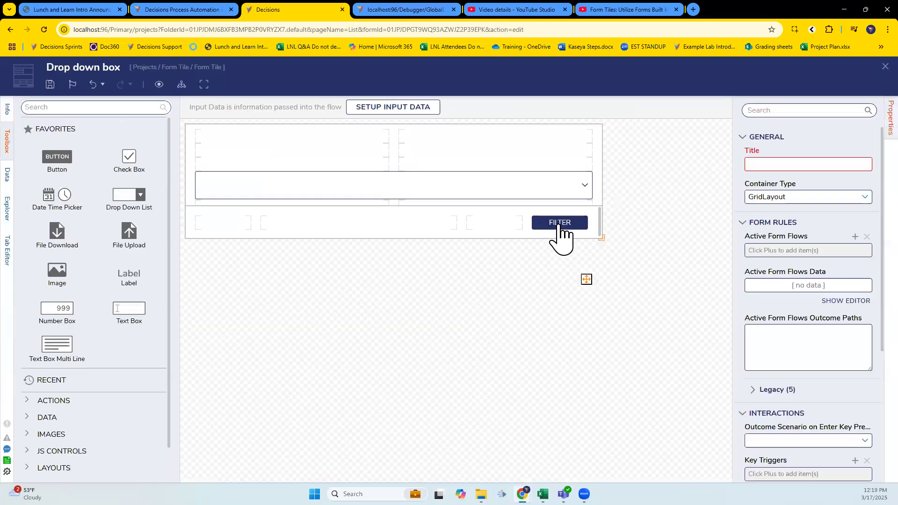
{"action": "left_click", "coordinate": [570, 228]}
{"action": "left_click", "coordinate": [614, 193]}
Add an active form flow named Change Report Filter that is triggered by the ComboBox's SelectionChanged event
{"action": "left_click", "coordinate": [855, 237]}
{"action": "left_click", "coordinate": [339, 270]}
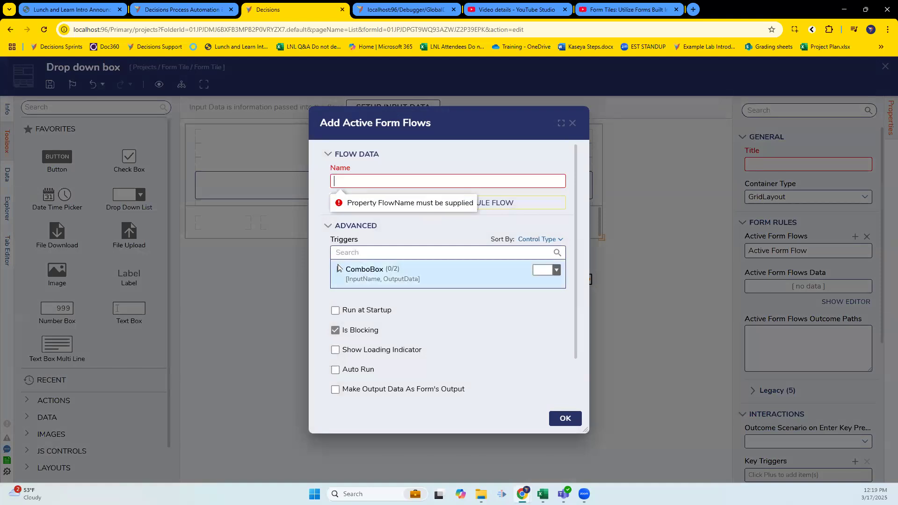
{"action": "left_click", "coordinate": [383, 293]}
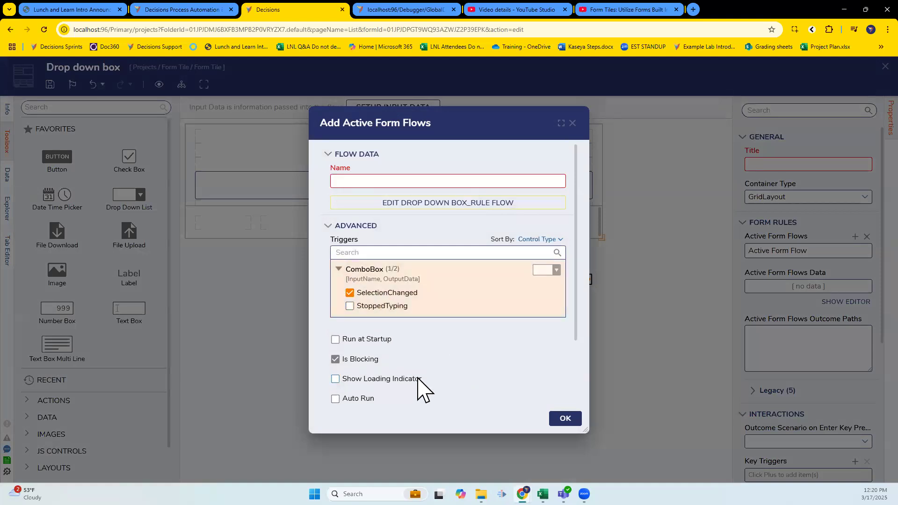
{"action": "left_click", "coordinate": [449, 183]}
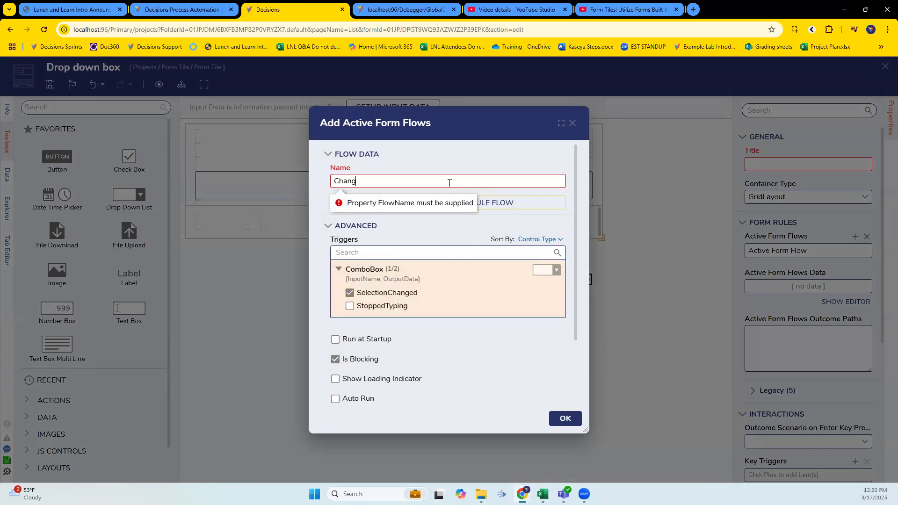
{"action": "type", "text": "e Report Filter"}
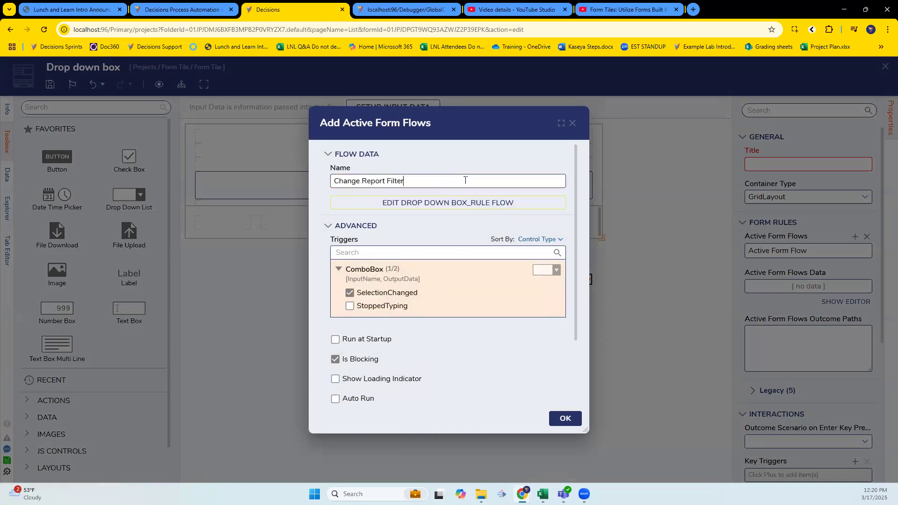
Open the Drop down box_Rule Flow for editing and search the available steps for "par"
{"action": "left_click", "coordinate": [460, 204]}
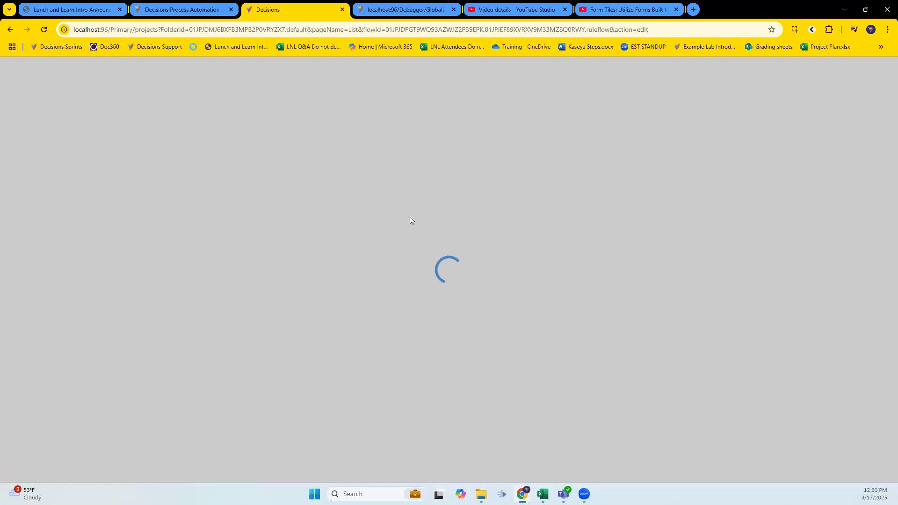
{"action": "left_click", "coordinate": [122, 139]}
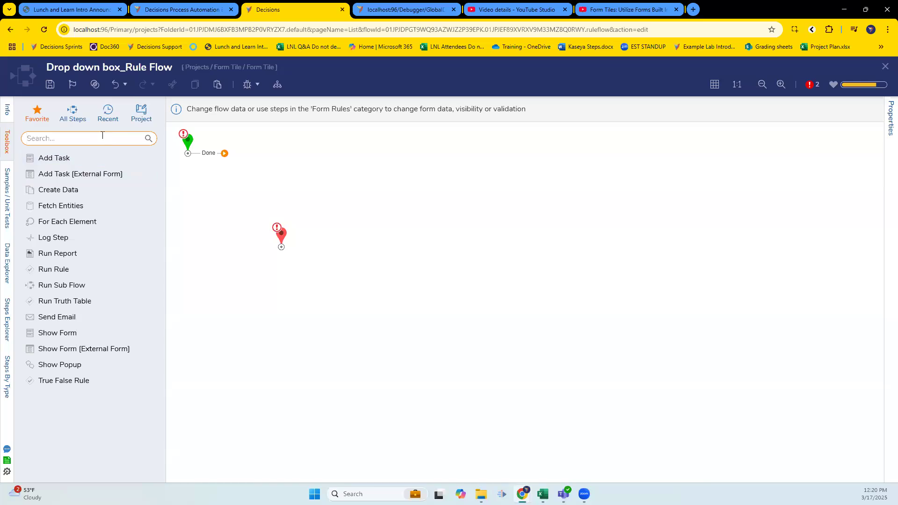
{"action": "type", "text": "par"}
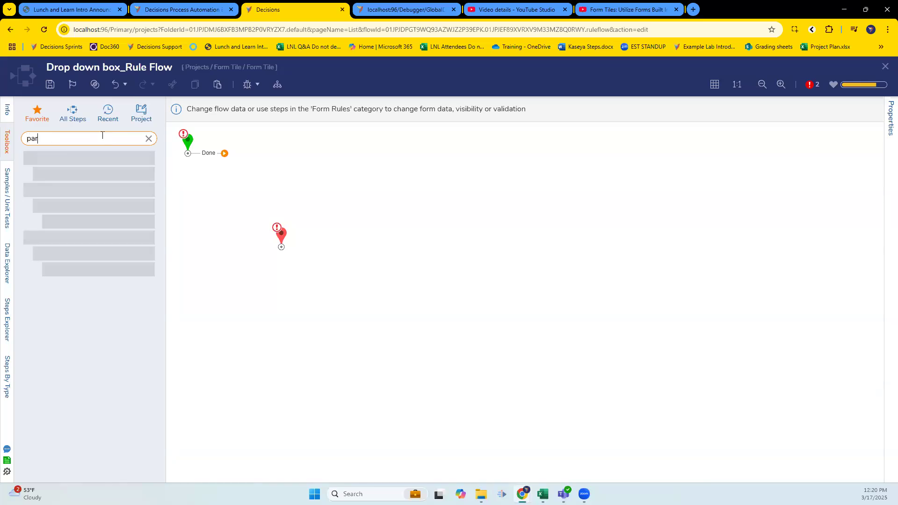
Add a Set Dashboard Report Parameters step to the rule flow and connect it between the start and end steps
{"action": "type", "text": "ameters"}
{"action": "left_click_drag", "start_coordinate": [96, 227], "coordinate": [231, 163]}
{"action": "left_click_drag", "start_coordinate": [321, 182], "coordinate": [282, 249]}
{"action": "left_click_drag", "start_coordinate": [276, 189], "coordinate": [261, 193]}
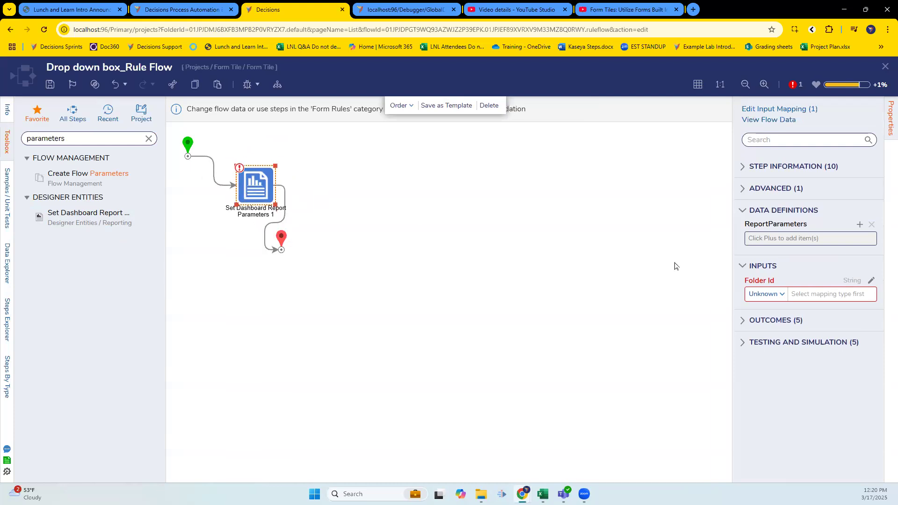
Add a report parameter named EAE of type String to the Set Dashboard Report Parameters step
{"action": "left_click", "coordinate": [859, 224]}
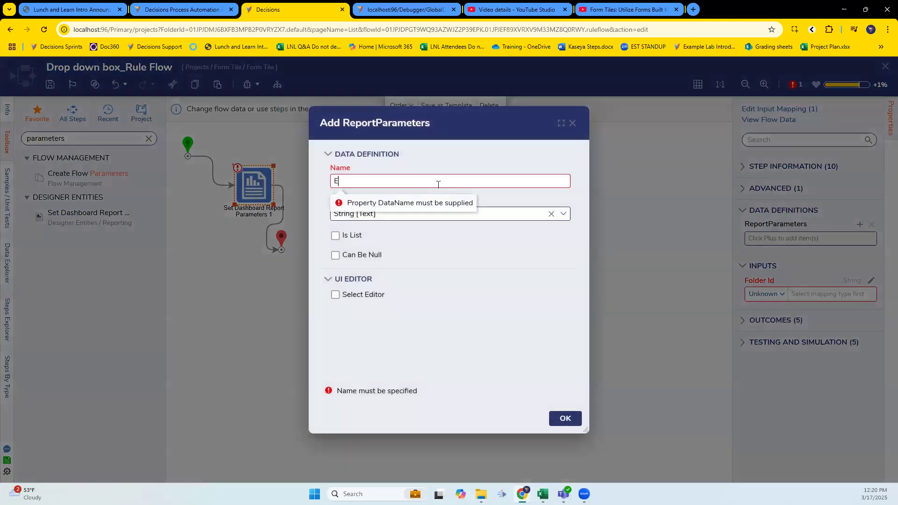
{"action": "type", "text": "Ea"}
{"action": "key", "text": "BackSpace"}
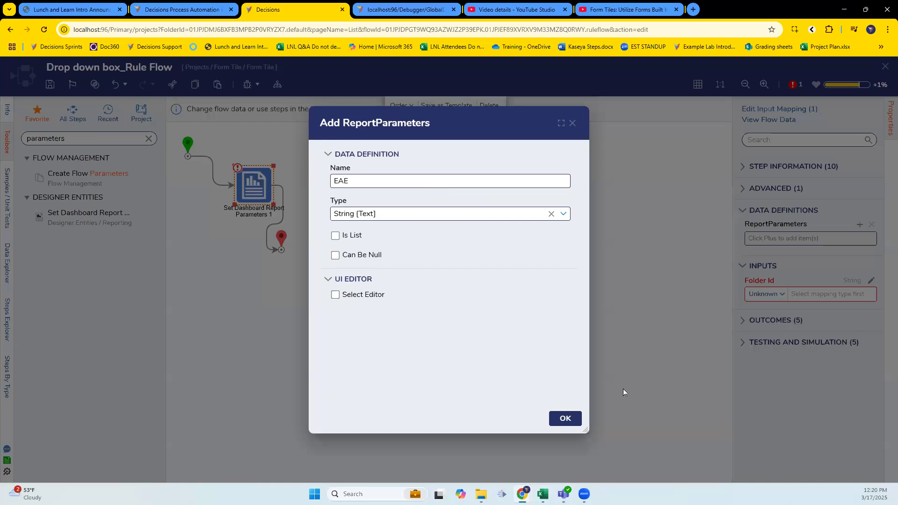
{"action": "left_click", "coordinate": [565, 419]}
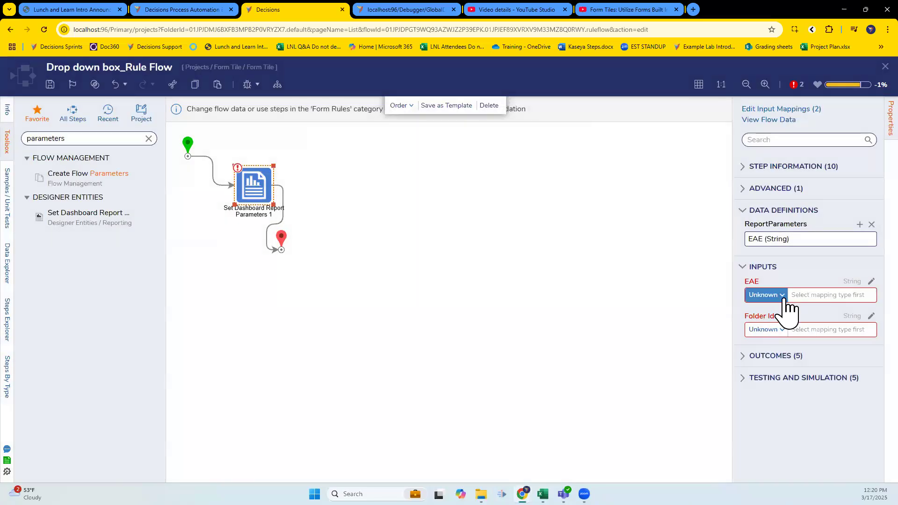
Map the EAE input to flow data, using the ComboBox's Output Data [Selected Item] from Form Data
{"action": "left_click", "coordinate": [786, 299]}
{"action": "left_click", "coordinate": [760, 324]}
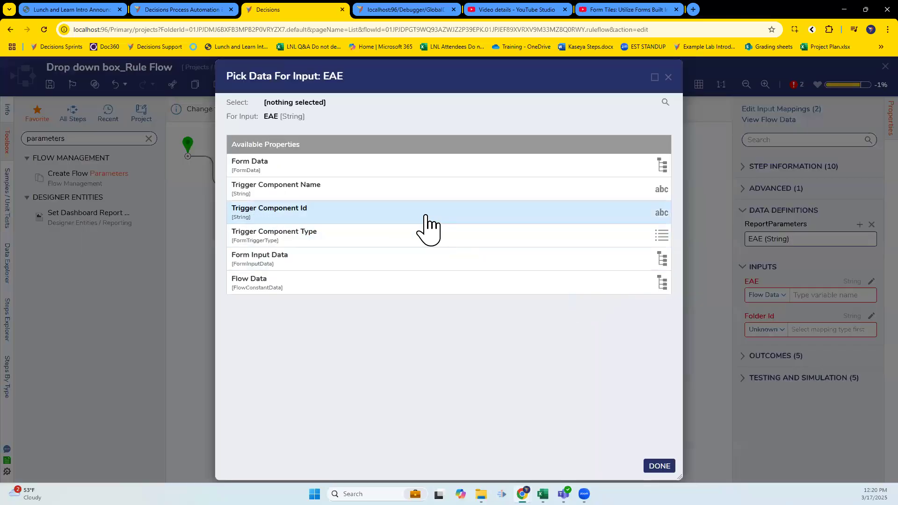
{"action": "left_click", "coordinate": [393, 171]}
{"action": "left_click", "coordinate": [310, 239]}
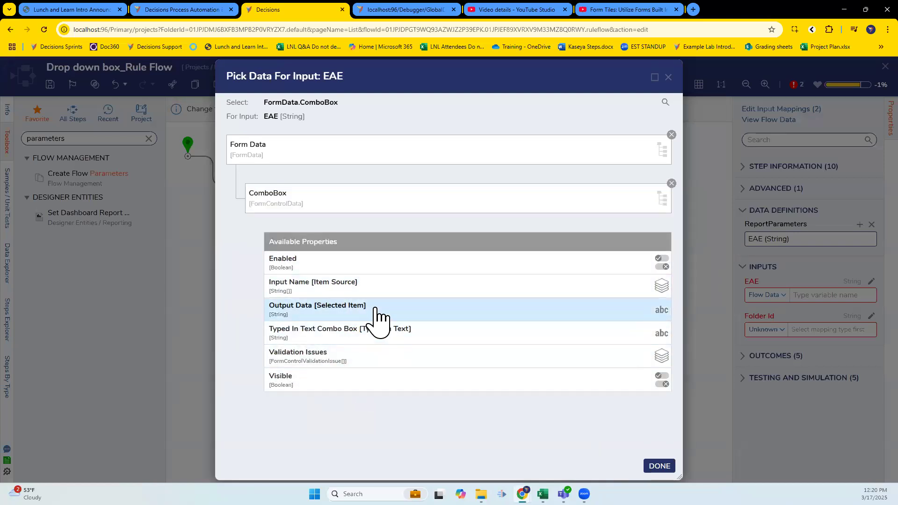
{"action": "left_click", "coordinate": [415, 306]}
{"action": "left_click", "coordinate": [659, 466]}
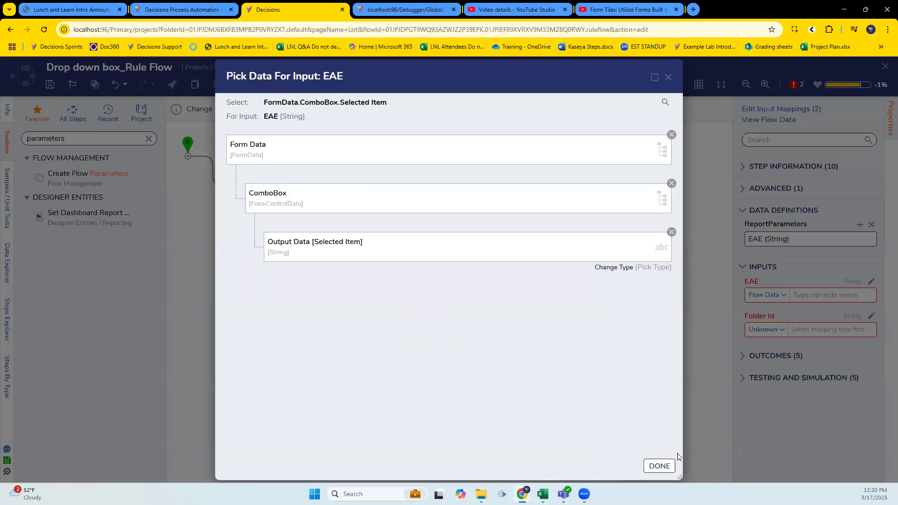
Set the Folder Id input to the pasted constant 01JPJDXDCWNR3WD09H3JZ3TWJB and widen the properties area to check both mappings
{"action": "left_click", "coordinate": [767, 329]}
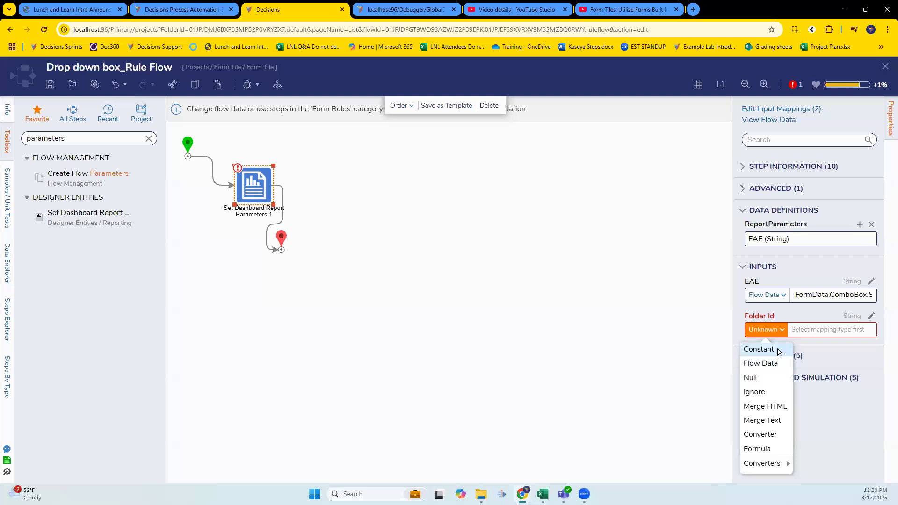
{"action": "left_click", "coordinate": [767, 347]}
{"action": "left_click", "coordinate": [805, 329]}
{"action": "key", "text": "ctrl+v"}
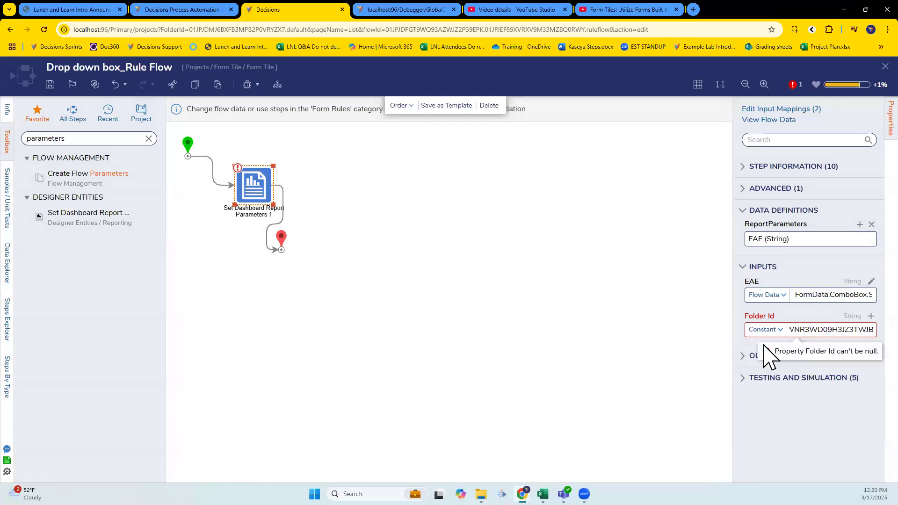
{"action": "left_click", "coordinate": [637, 340]}
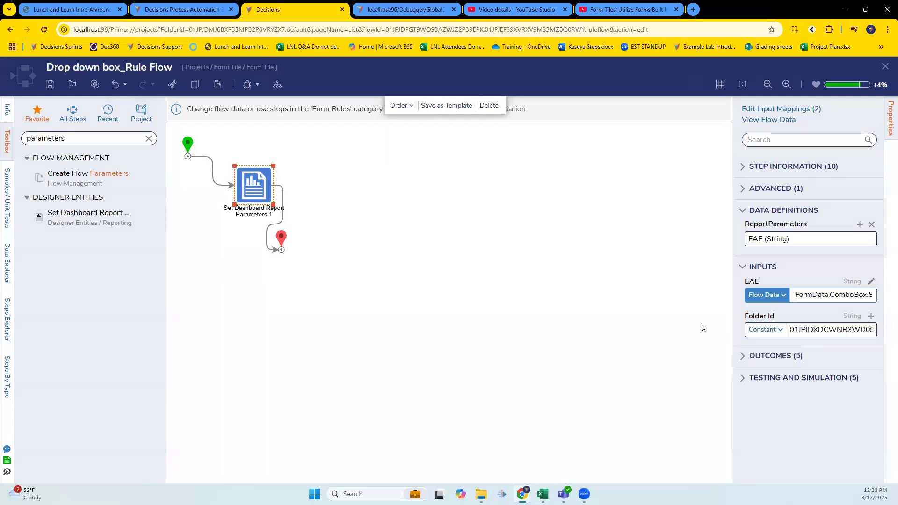
{"action": "left_click_drag", "start_coordinate": [732, 318], "coordinate": [610, 320]}
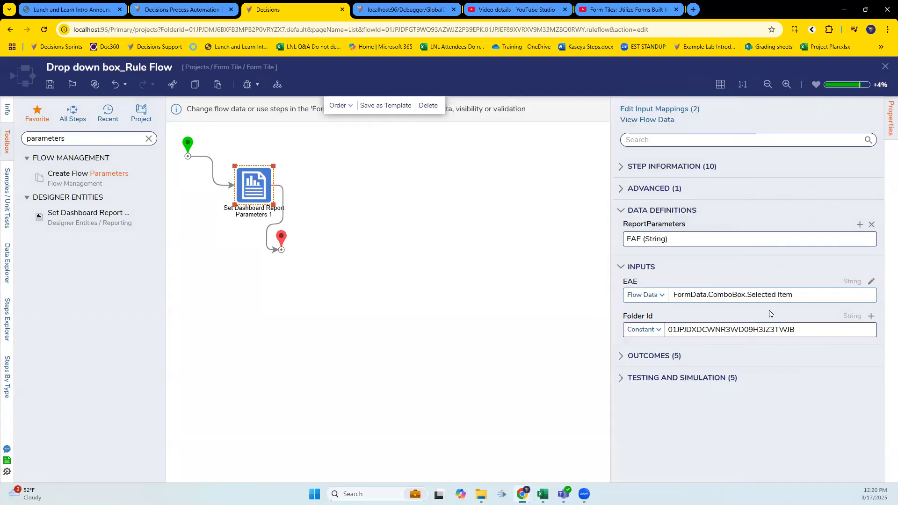
Save the Drop down box_Rule Flow and close its designer
{"action": "left_click", "coordinate": [50, 84]}
{"action": "left_click", "coordinate": [564, 315]}
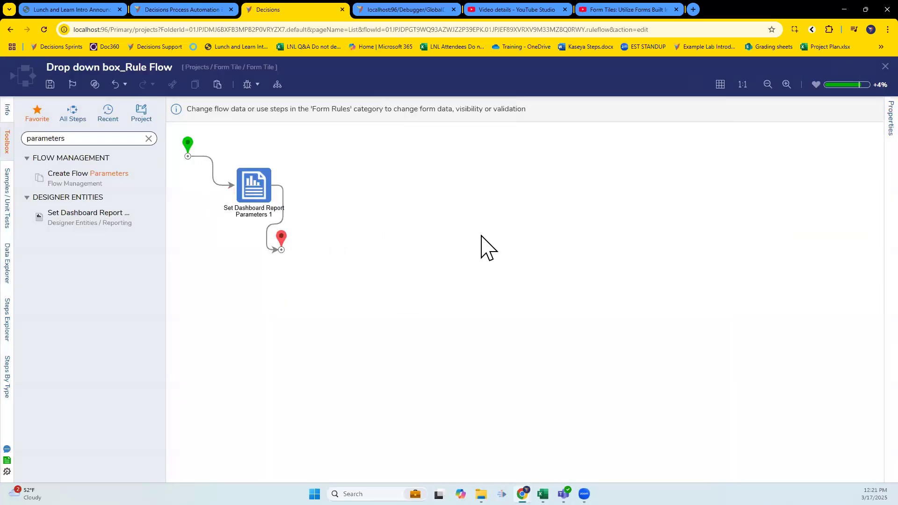
{"action": "left_click", "coordinate": [882, 68]}
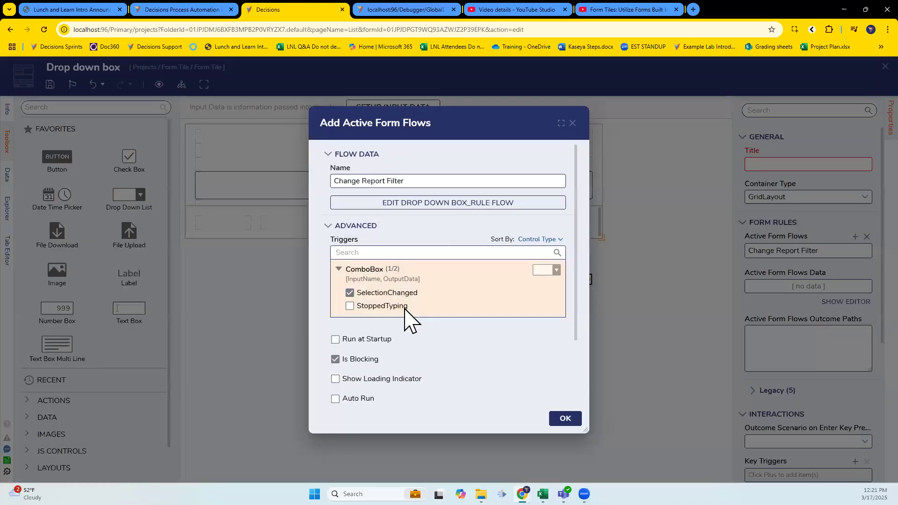
Confirm the Change Report Filter active form flow, and save and close the Drop down box form
{"action": "left_click", "coordinate": [565, 419]}
{"action": "left_click", "coordinate": [884, 66]}
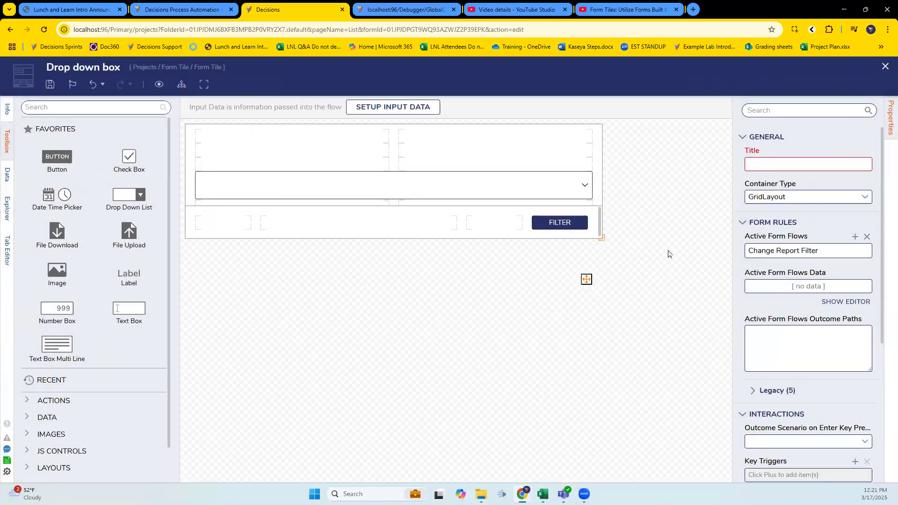
{"action": "left_click", "coordinate": [573, 324]}
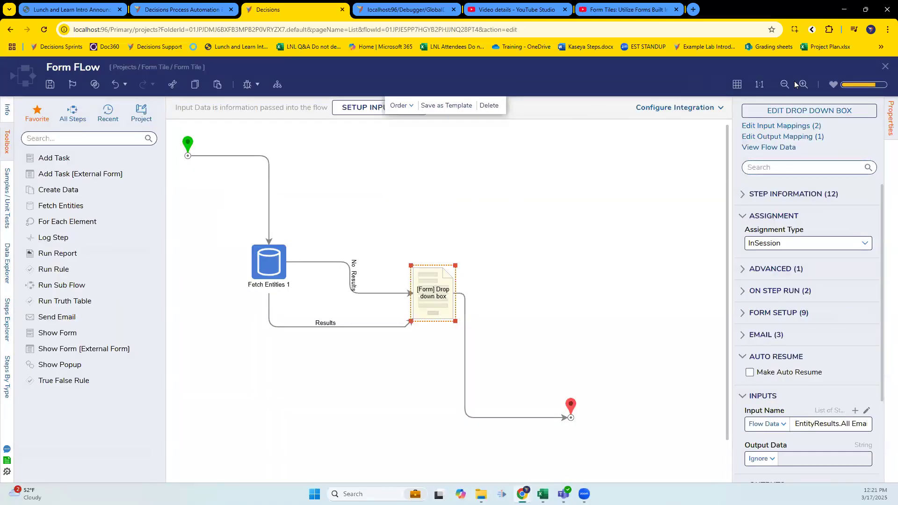
Close the Form FLow and Linked Report page designers, saving the changes in both
{"action": "left_click", "coordinate": [885, 67]}
{"action": "left_click", "coordinate": [573, 320]}
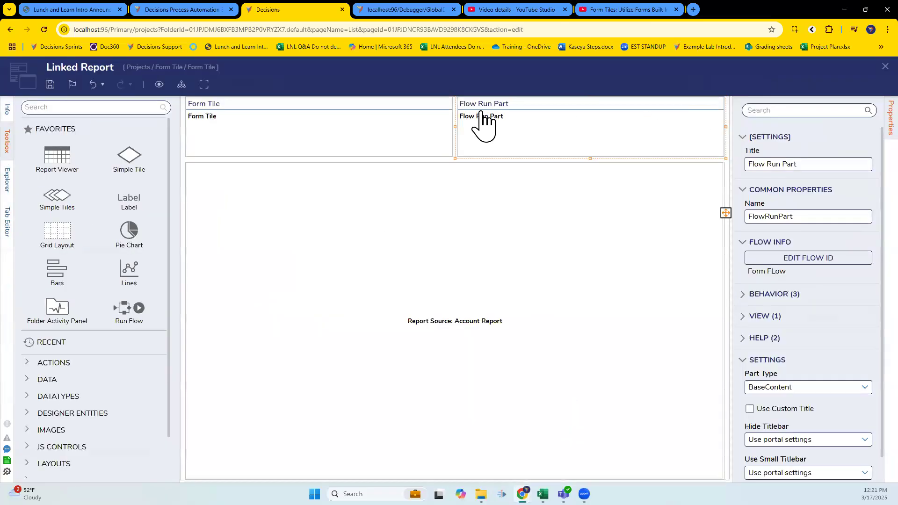
{"action": "left_click", "coordinate": [885, 66]}
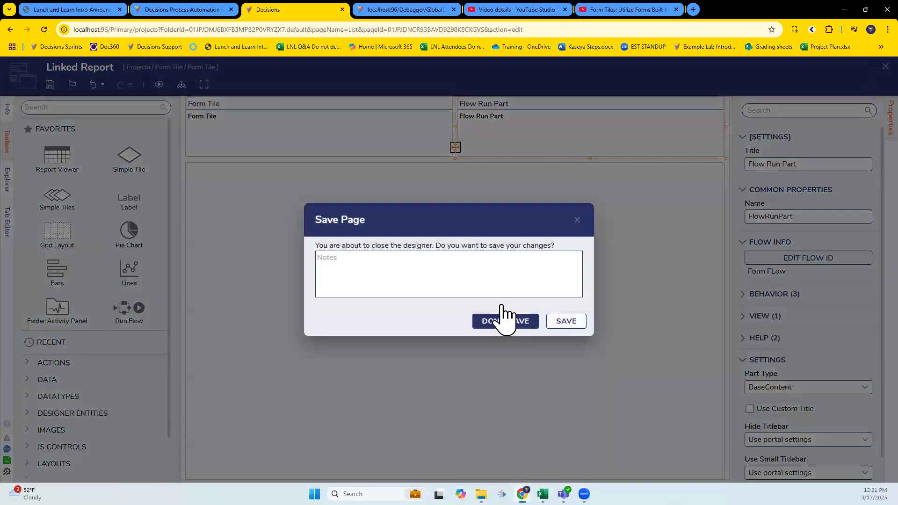
{"action": "left_click", "coordinate": [567, 321]}
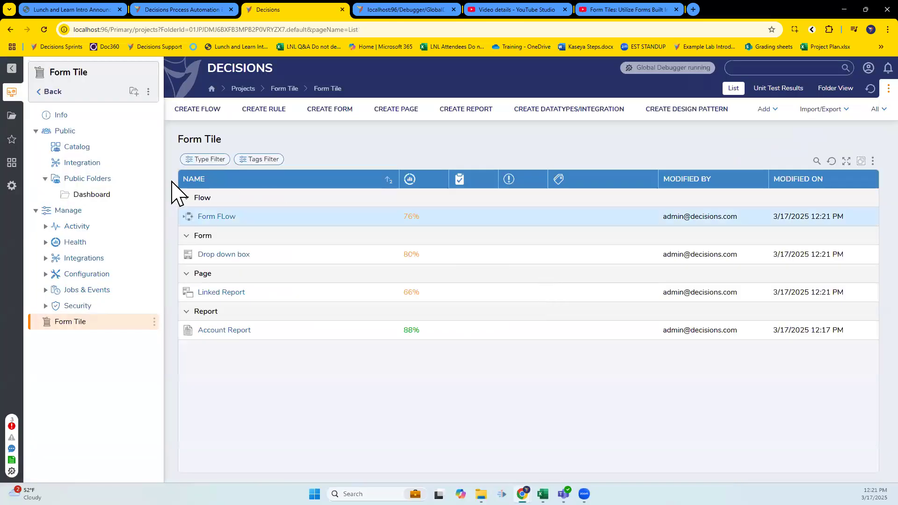
Open the Dashboard folder and test the Flow Run Part drop-down by filtering the report by GUEST and by the admin account
{"action": "left_click", "coordinate": [85, 196]}
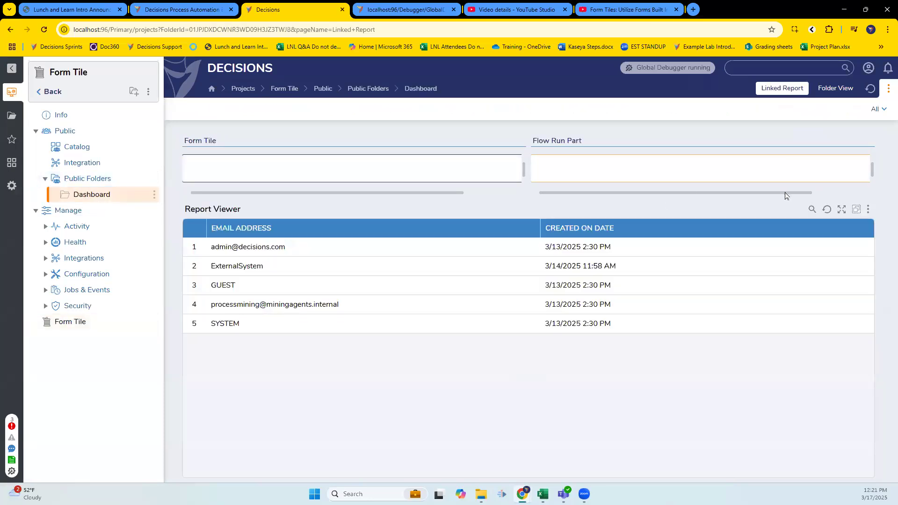
{"action": "left_click", "coordinate": [851, 168]}
{"action": "left_click", "coordinate": [646, 206]}
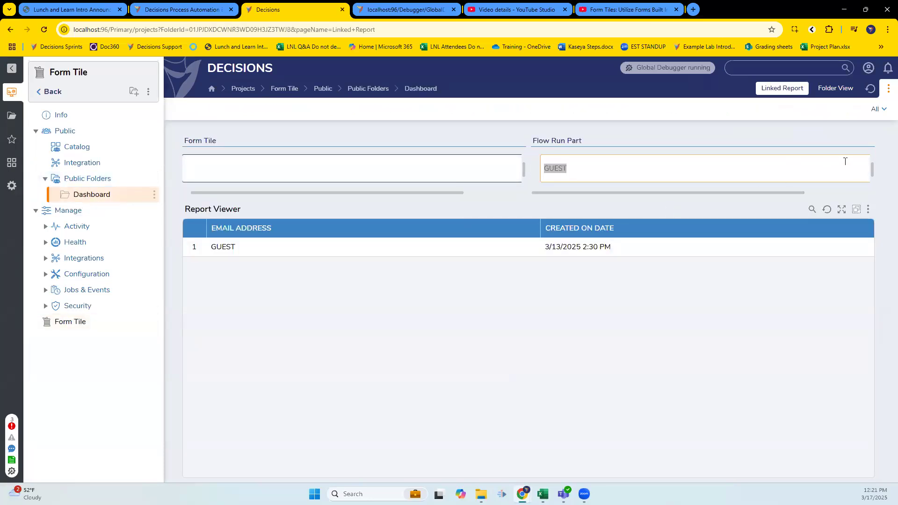
{"action": "left_click_drag", "start_coordinate": [784, 194], "coordinate": [847, 189]}
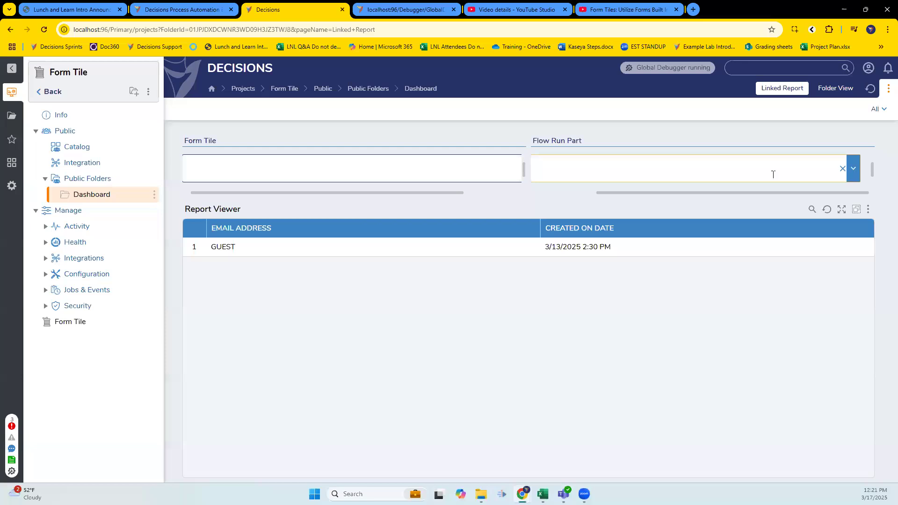
{"action": "left_click", "coordinate": [773, 174]}
{"action": "left_click", "coordinate": [566, 238]}
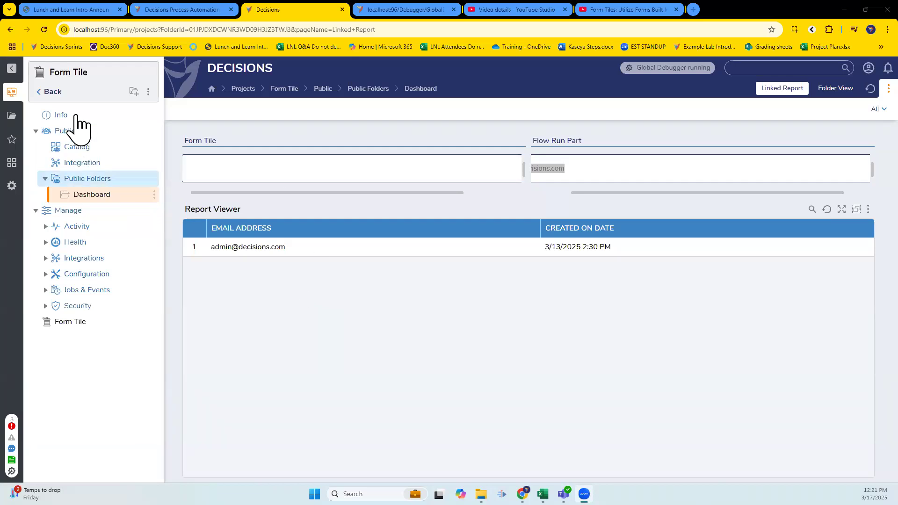
Create a new Flow named "Form vs pop up options" in the Form Tile project folder
{"action": "left_click", "coordinate": [84, 321]}
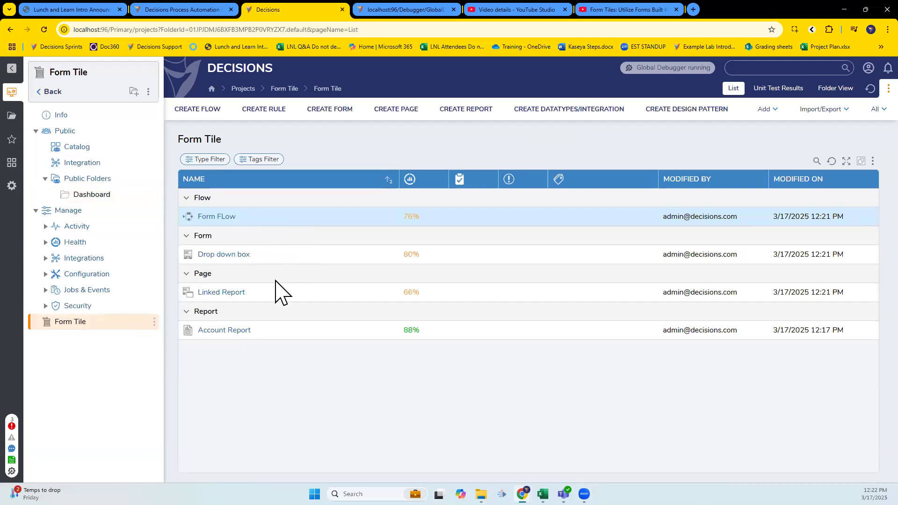
{"action": "left_click", "coordinate": [206, 109]}
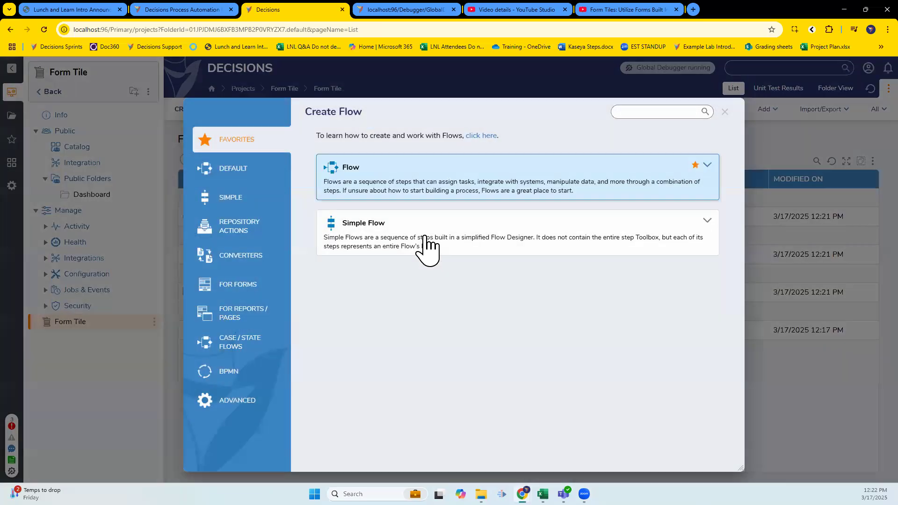
{"action": "left_click", "coordinate": [414, 187]}
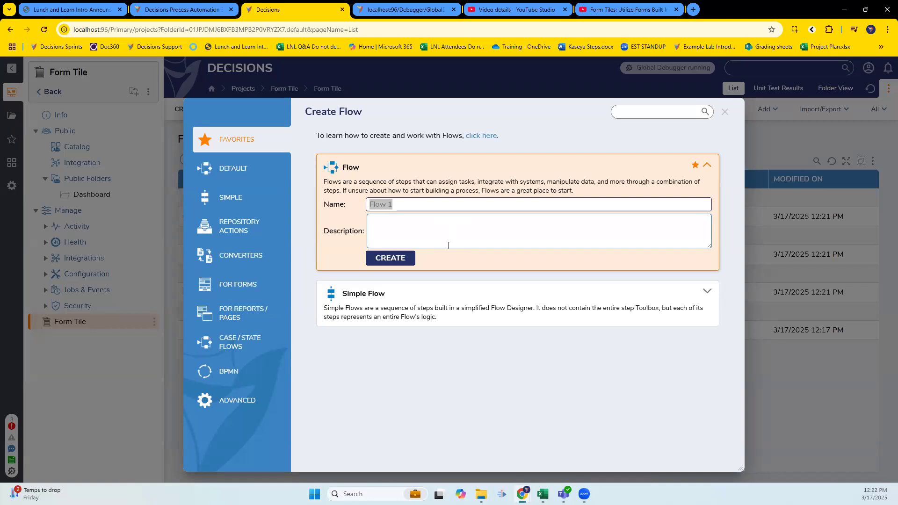
{"action": "left_click", "coordinate": [439, 192]}
{"action": "left_click", "coordinate": [463, 175]}
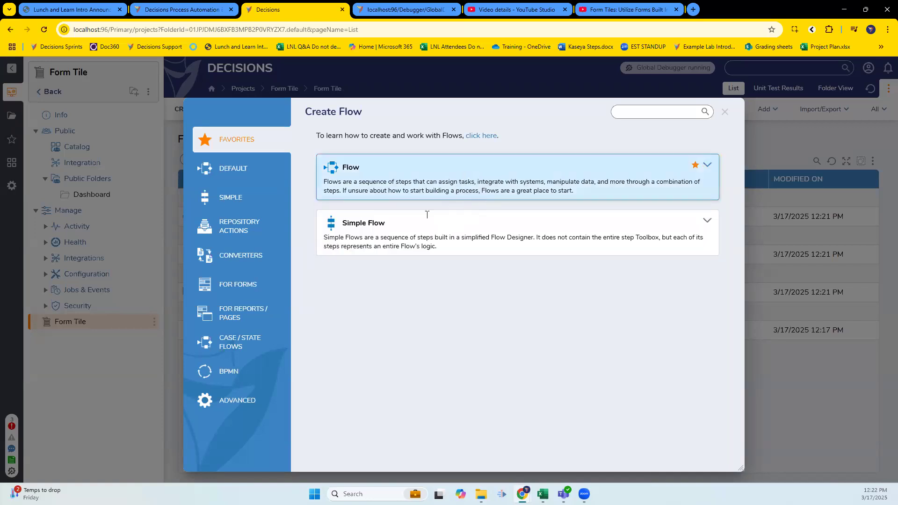
{"action": "type", "text": "Form "}
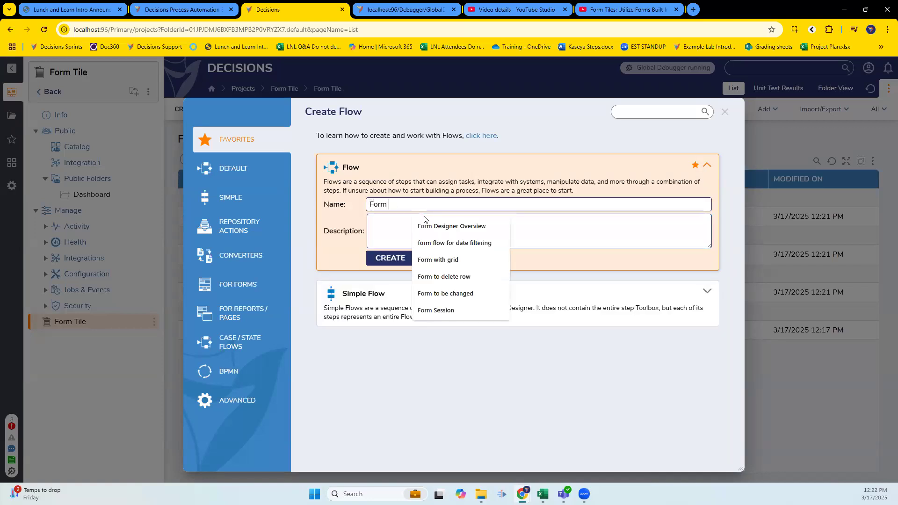
{"action": "type", "text": "vs pop up options"}
{"action": "key", "text": "Return"}
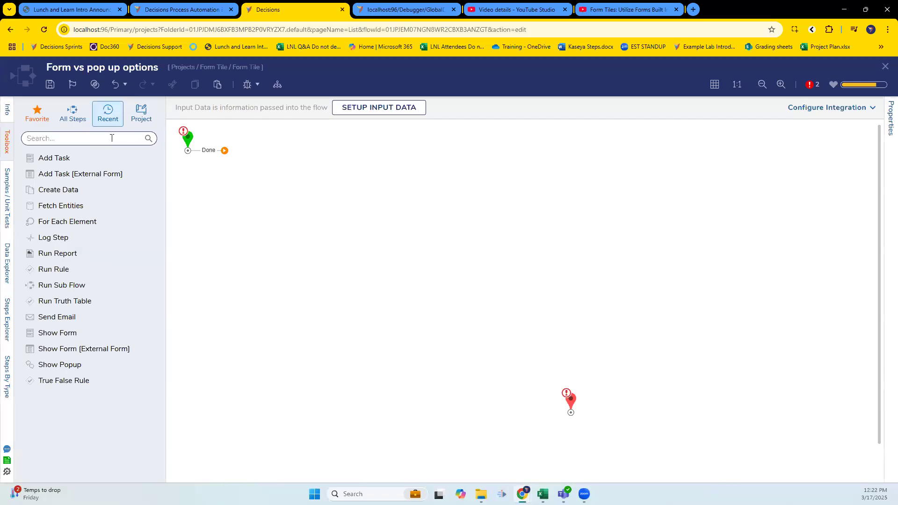
Add a [Pick or Create Form] step to the flow and connect the start step to it
{"action": "left_click", "coordinate": [112, 139]}
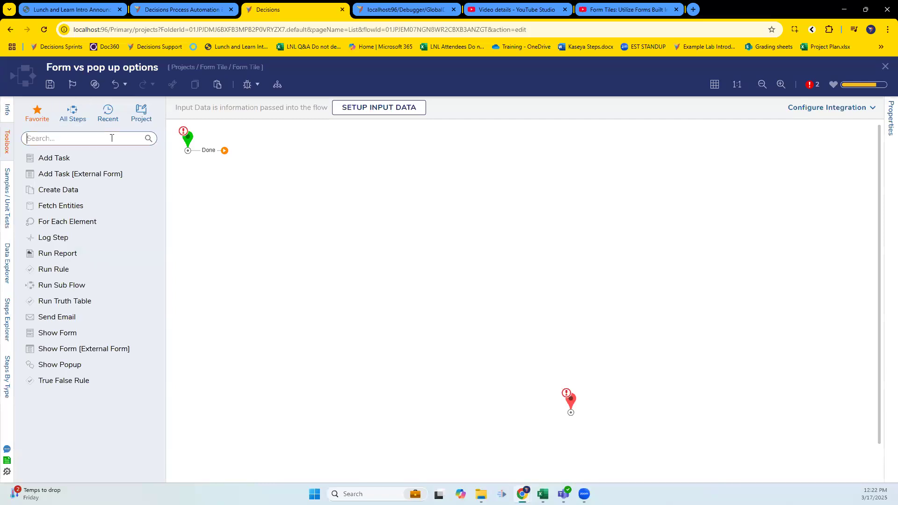
{"action": "type", "text": "form"}
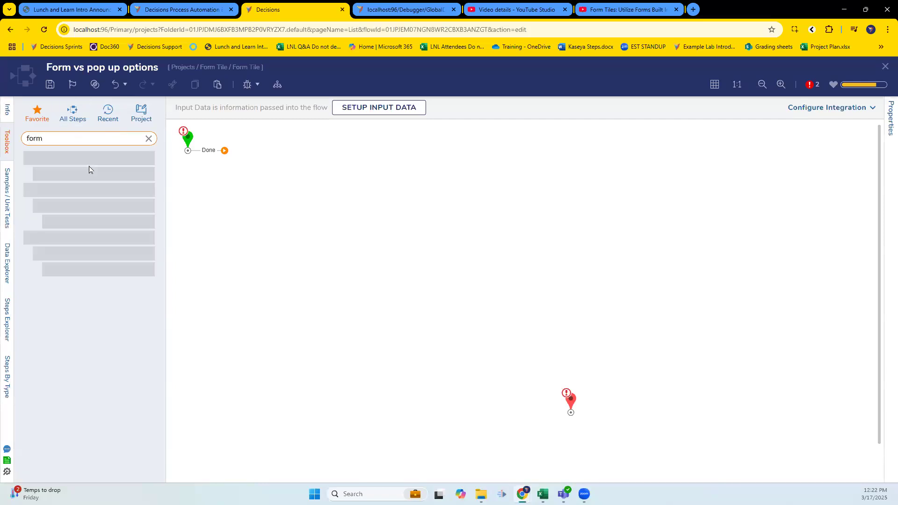
{"action": "left_click_drag", "start_coordinate": [99, 204], "coordinate": [376, 188]}
{"action": "left_click_drag", "start_coordinate": [253, 163], "coordinate": [233, 168]}
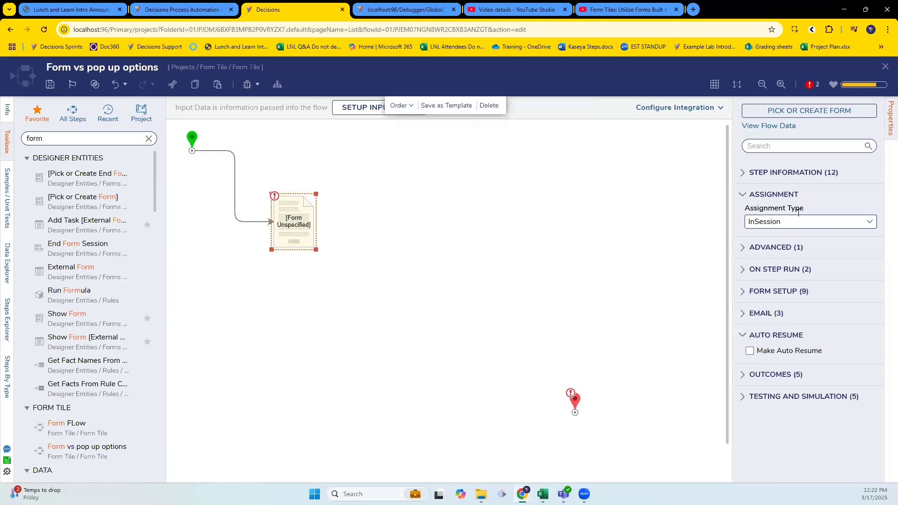
Assign the existing Drop down box form to the unspecified form step
{"action": "left_click", "coordinate": [830, 111]}
{"action": "left_click", "coordinate": [549, 323]}
{"action": "left_click", "coordinate": [360, 175]}
{"action": "left_click", "coordinate": [613, 458]}
Try a Show Popup step connected to the form's Filter outcome, and delete it from the flow
{"action": "triple_click", "coordinate": [114, 141]}
{"action": "type", "text": "show po"}
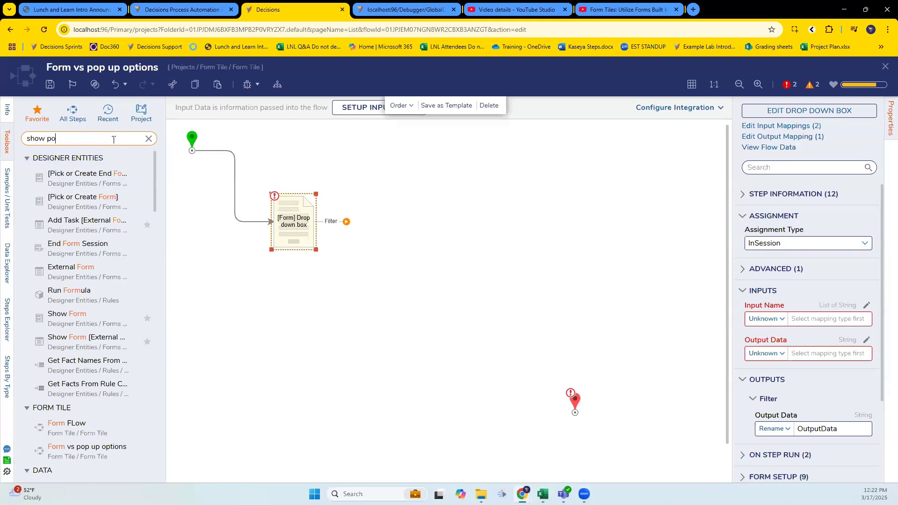
{"action": "type", "text": "p"}
{"action": "left_click_drag", "start_coordinate": [70, 175], "coordinate": [401, 208]}
{"action": "left_click_drag", "start_coordinate": [346, 221], "coordinate": [394, 232]}
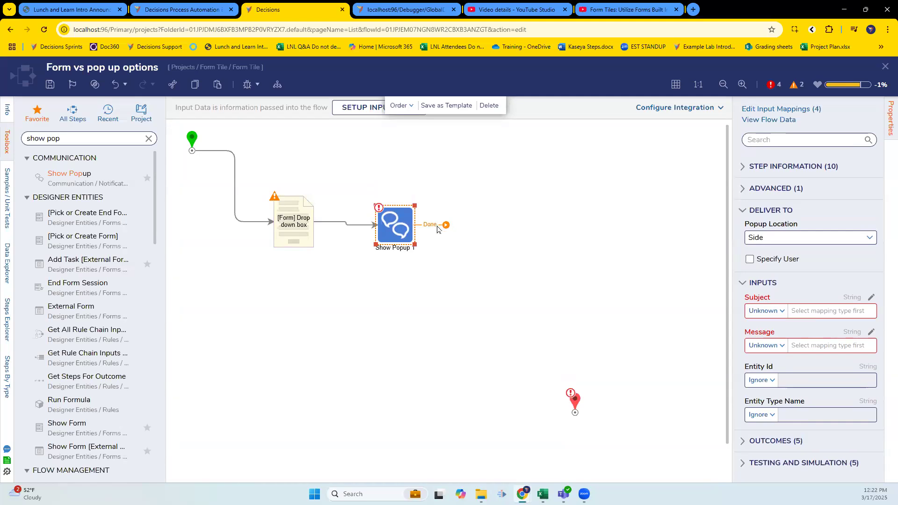
{"action": "left_click", "coordinate": [395, 232]}
{"action": "key", "text": "Delete"}
Find the end form steps and place a [Pick or Create End Form] step beside the Drop down box form
{"action": "triple_click", "coordinate": [80, 138]}
{"action": "type", "text": "end forms"}
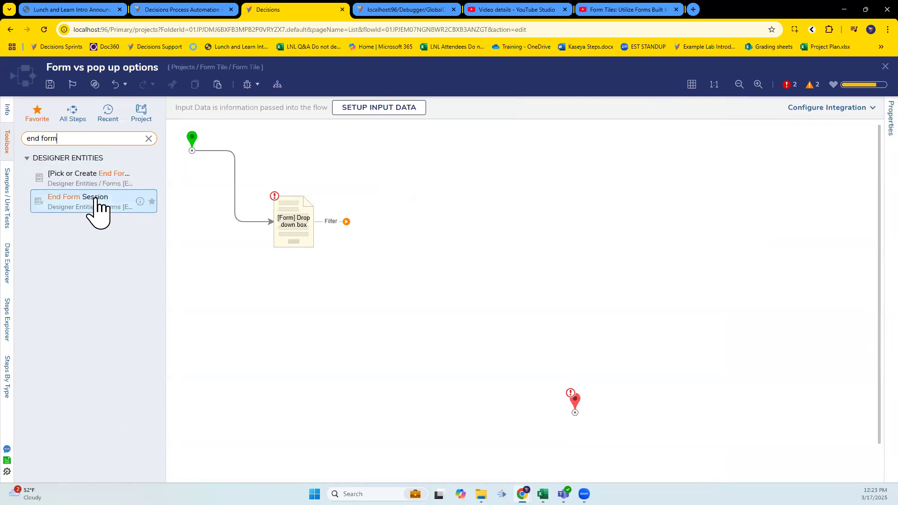
{"action": "left_click_drag", "start_coordinate": [78, 195], "coordinate": [403, 225]}
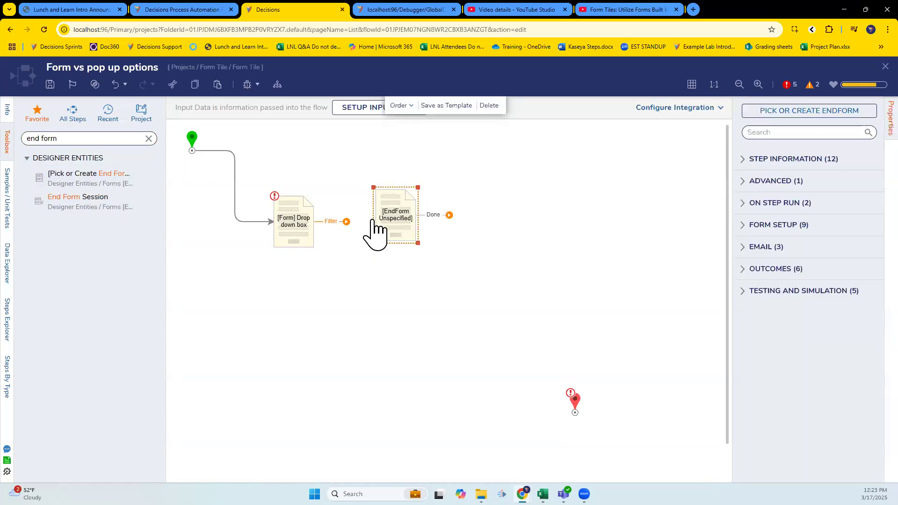
Create a new end form named "Confirm or deny" for the unspecified end form step
{"action": "left_click", "coordinate": [820, 111]}
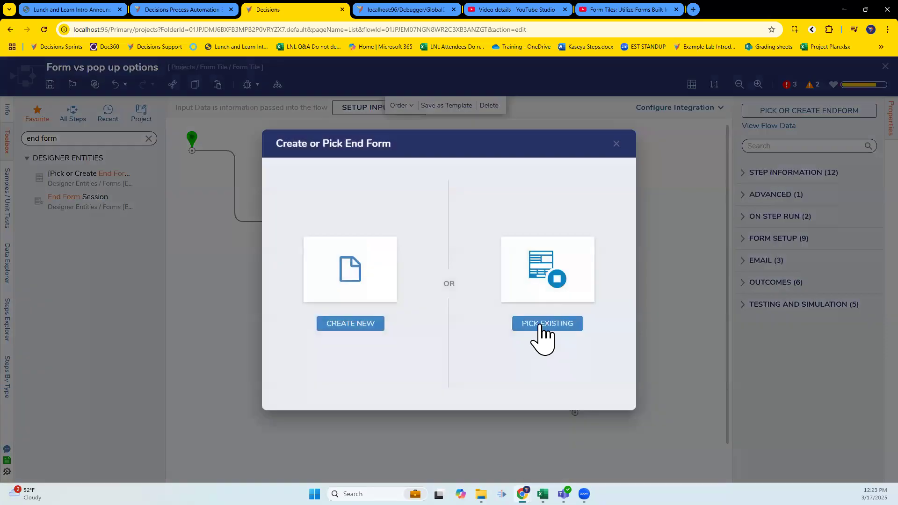
{"action": "left_click", "coordinate": [352, 324]}
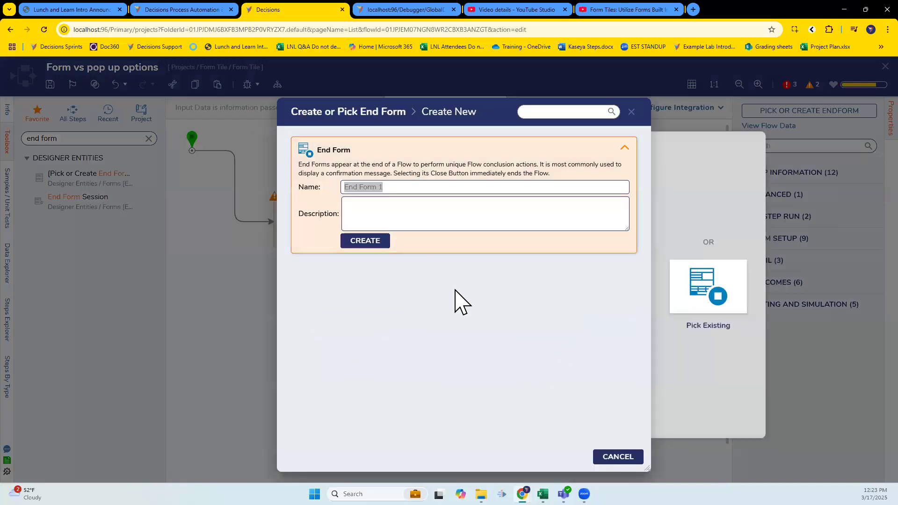
{"action": "type", "text": "Confirm or deny"}
{"action": "key", "text": "Return"}
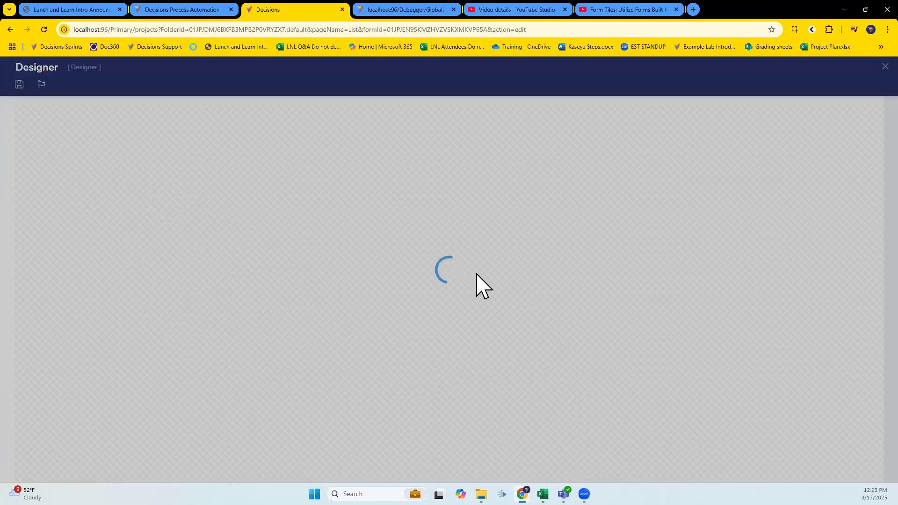
Search the toolbox for button controls available to the end form, save the form, and clear the search
{"action": "left_click", "coordinate": [88, 109]}
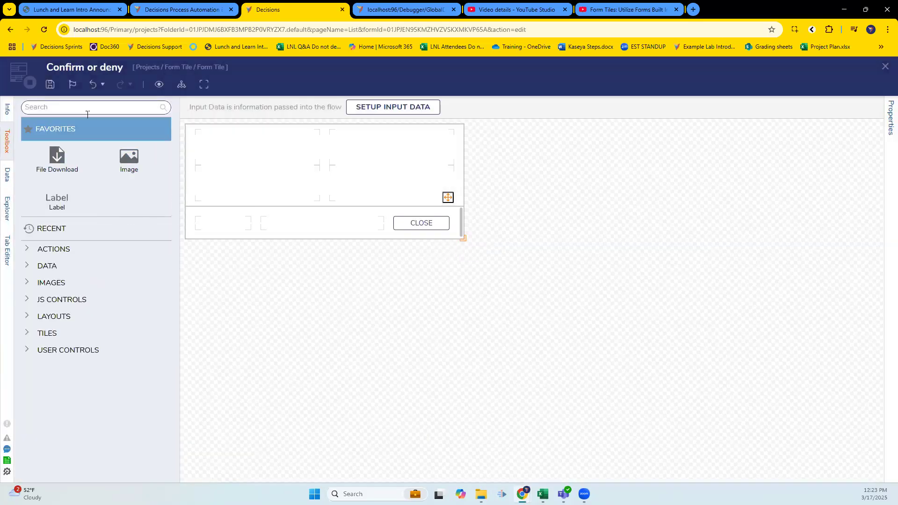
{"action": "type", "text": "button"}
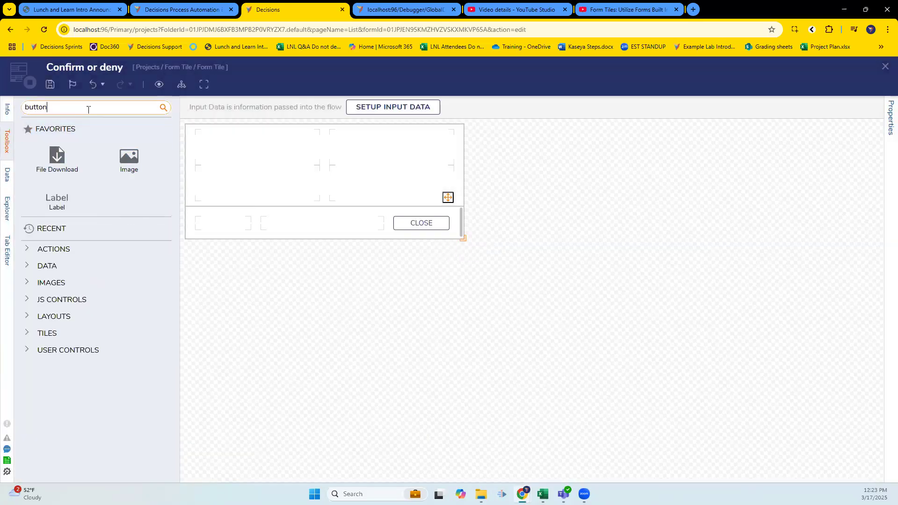
{"action": "left_click", "coordinate": [48, 87]}
{"action": "left_click", "coordinate": [567, 325]}
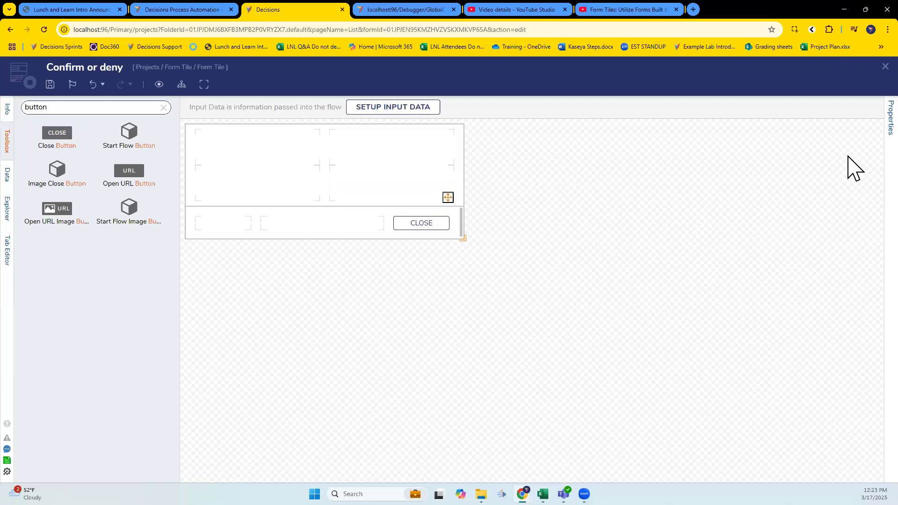
{"action": "left_click", "coordinate": [163, 107]}
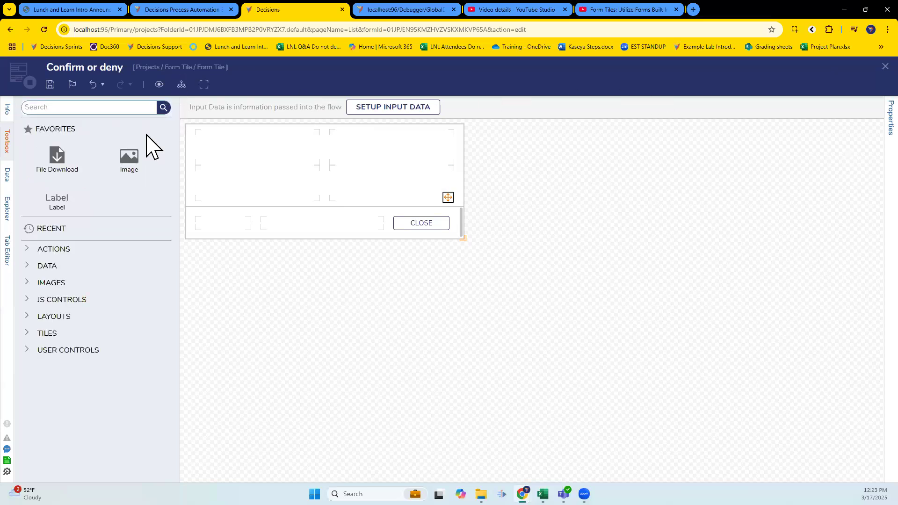
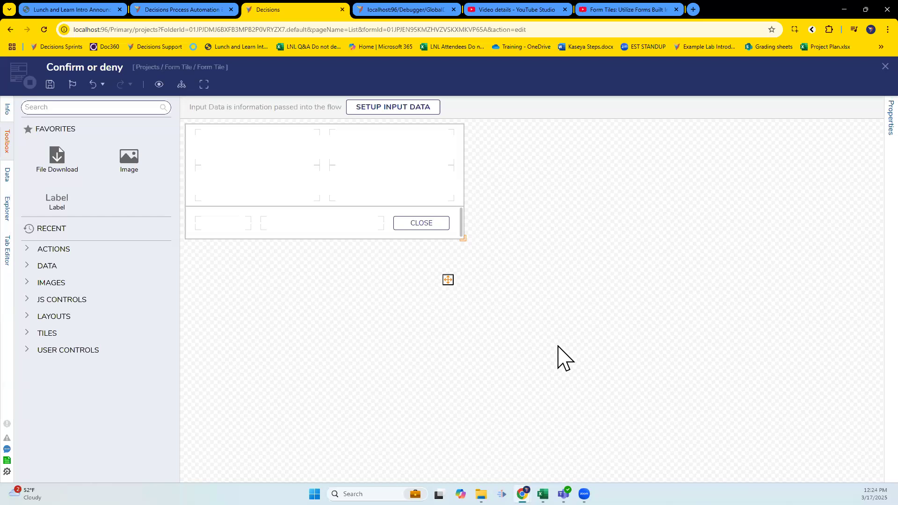
Return to the flow and reopen the Confirm or deny end form briefly to review its layout
{"action": "left_click", "coordinate": [885, 66]}
{"action": "left_click", "coordinate": [401, 253]}
{"action": "left_click", "coordinate": [399, 234]}
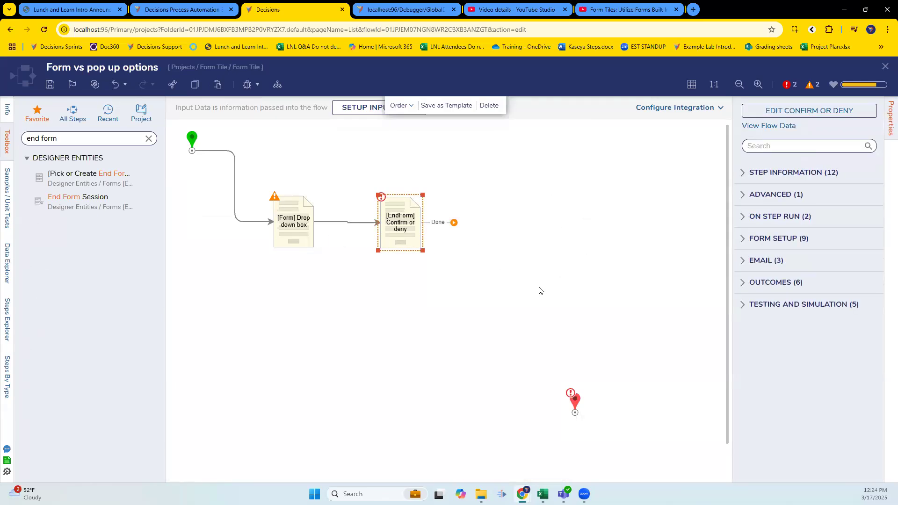
{"action": "left_click", "coordinate": [397, 218]}
{"action": "left_click", "coordinate": [845, 113]}
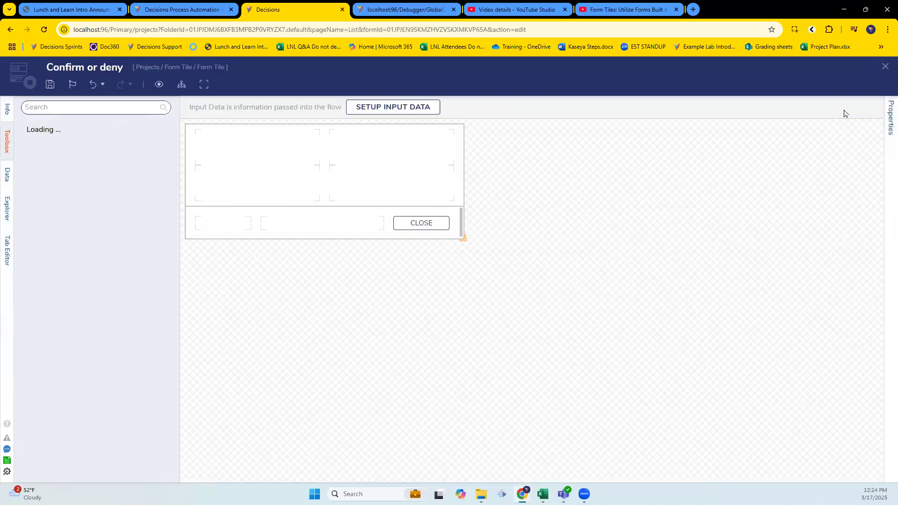
{"action": "left_click", "coordinate": [885, 67]}
Delete the Confirm or deny step from the flow and connect a [Pick or Create Form] step to the Drop down box form's Filter outcome
{"action": "left_click", "coordinate": [401, 233]}
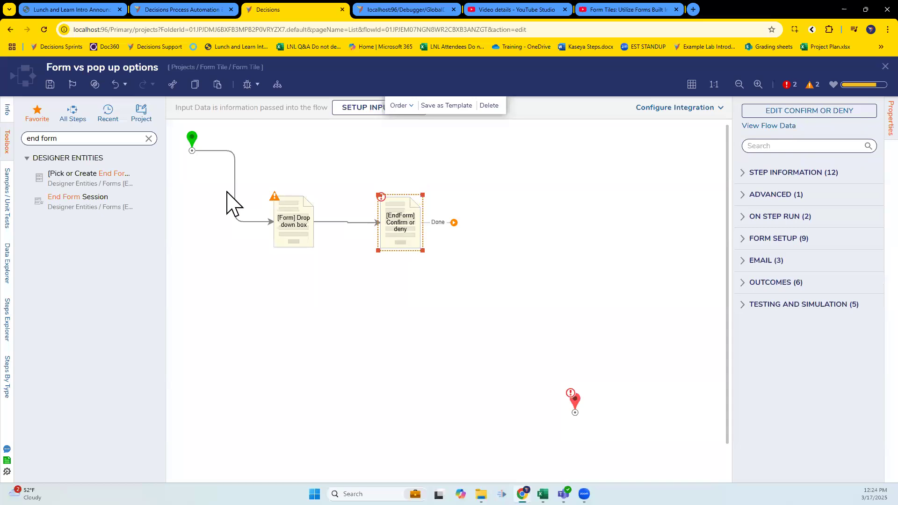
{"action": "key", "text": "Delete"}
{"action": "left_click", "coordinate": [142, 138]}
{"action": "left_click", "coordinate": [143, 138]}
{"action": "type", "text": "form"}
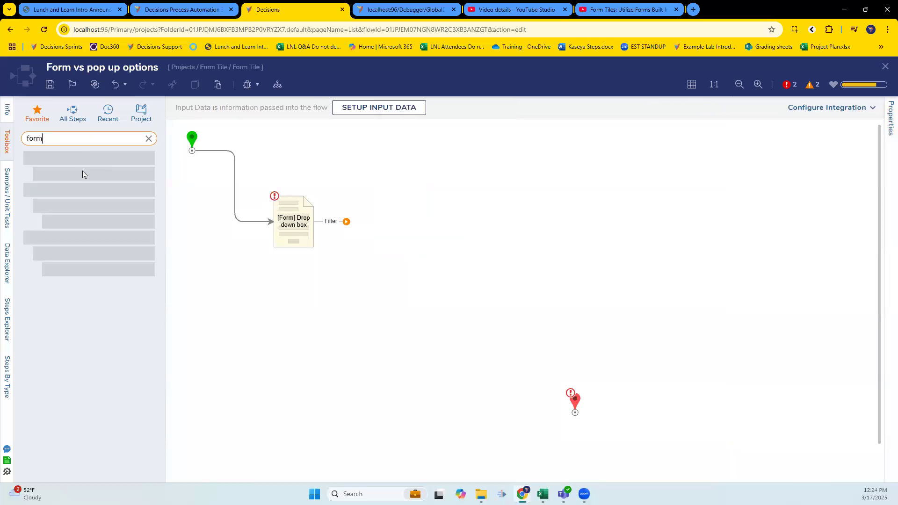
{"action": "left_click_drag", "start_coordinate": [93, 204], "coordinate": [386, 229]}
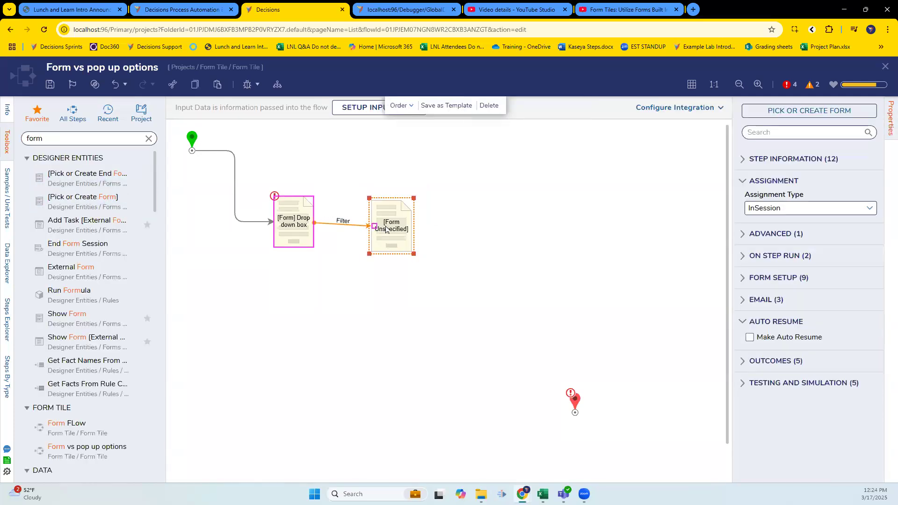
{"action": "left_click", "coordinate": [795, 112]}
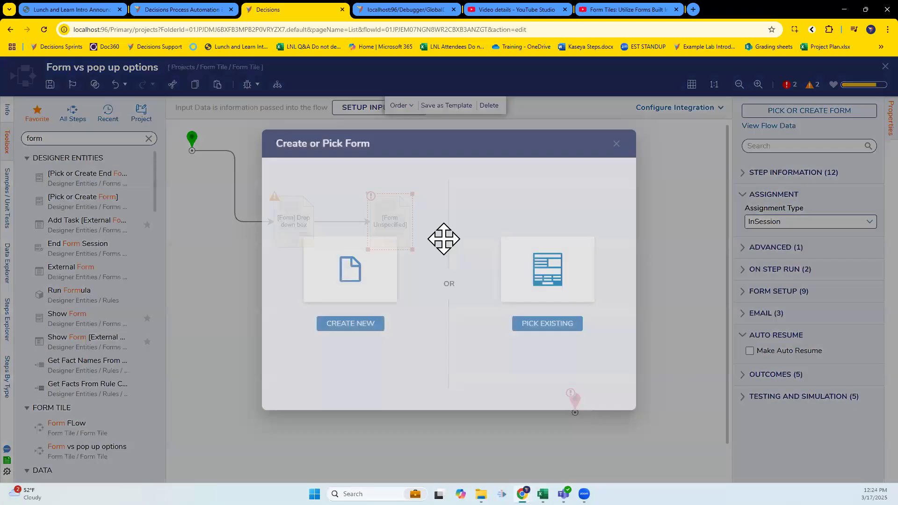
{"action": "left_click", "coordinate": [573, 322]}
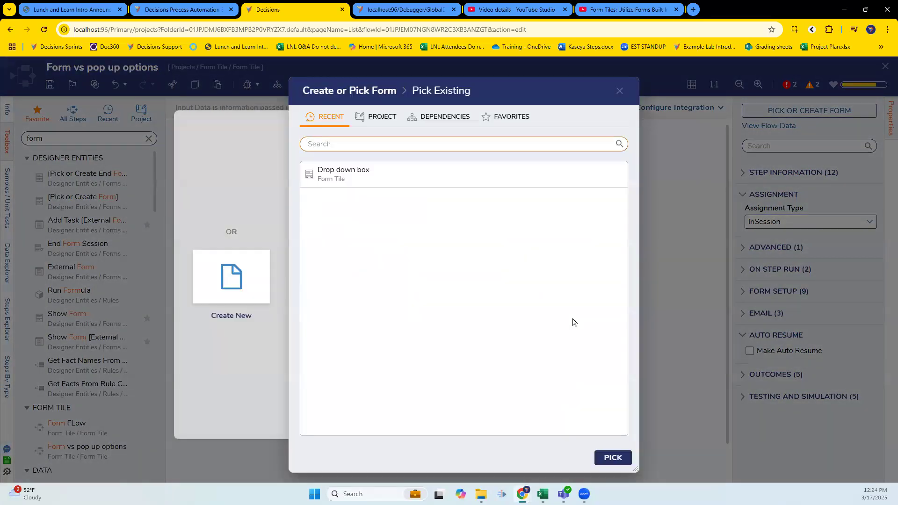
{"action": "left_click", "coordinate": [620, 91]}
Create a new standard Form named "Custom Popup" for the unspecified form step
{"action": "left_click", "coordinate": [809, 112]}
{"action": "left_click", "coordinate": [351, 333]}
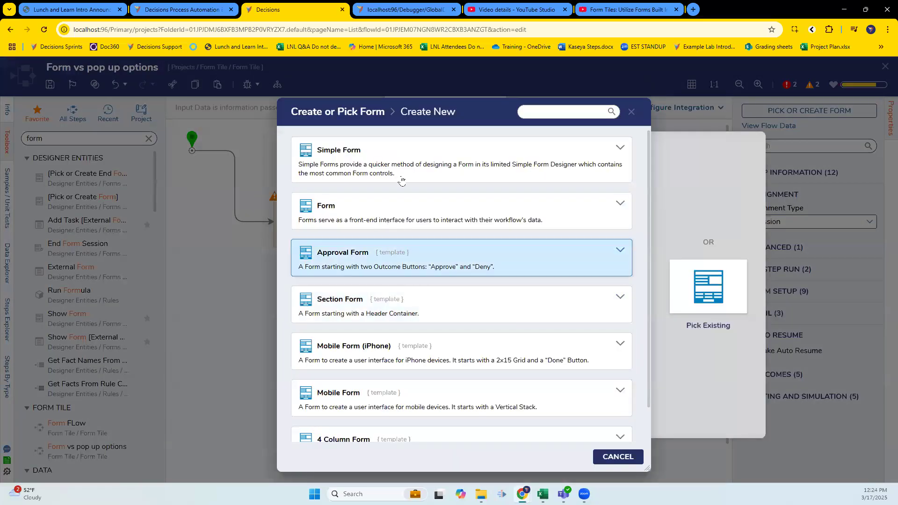
{"action": "left_click", "coordinate": [387, 220]}
{"action": "type", "text": "Custom Pop Up"}
{"action": "key", "text": "BackSpace"}
{"action": "key", "text": "BackSpace"}
{"action": "key", "text": "BackSpace"}
{"action": "type", "text": "up"}
{"action": "left_click", "coordinate": [369, 288]}
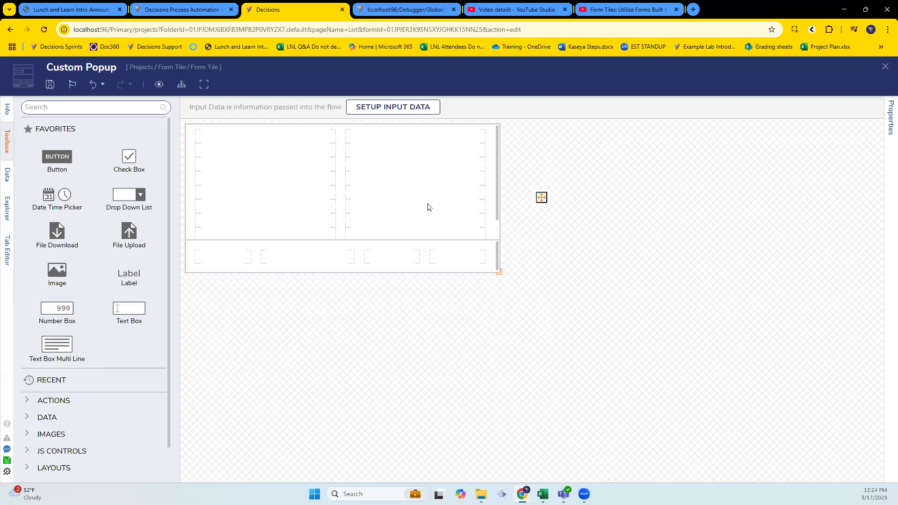
Place two buttons side by side in the form's footer and set the left button's outcome name to Path2
{"action": "left_click_drag", "start_coordinate": [57, 156], "coordinate": [385, 258]}
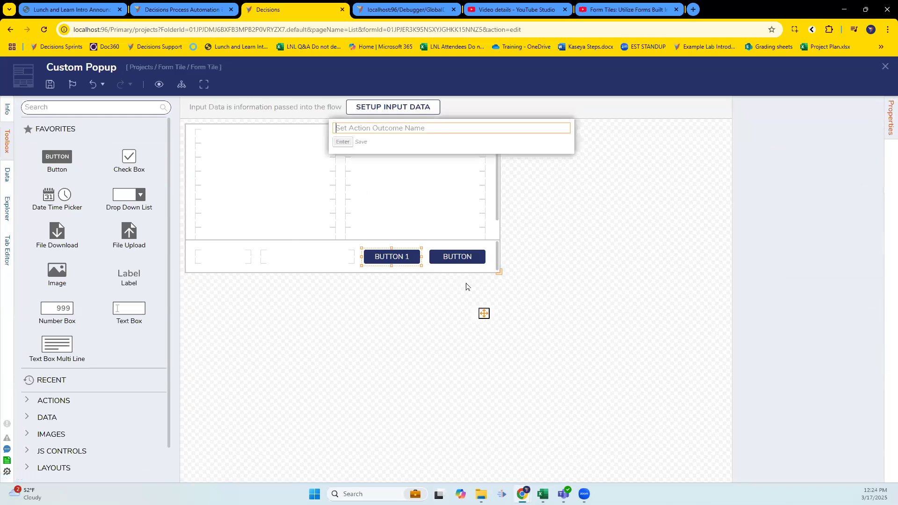
{"action": "type", "text": "Paths"}
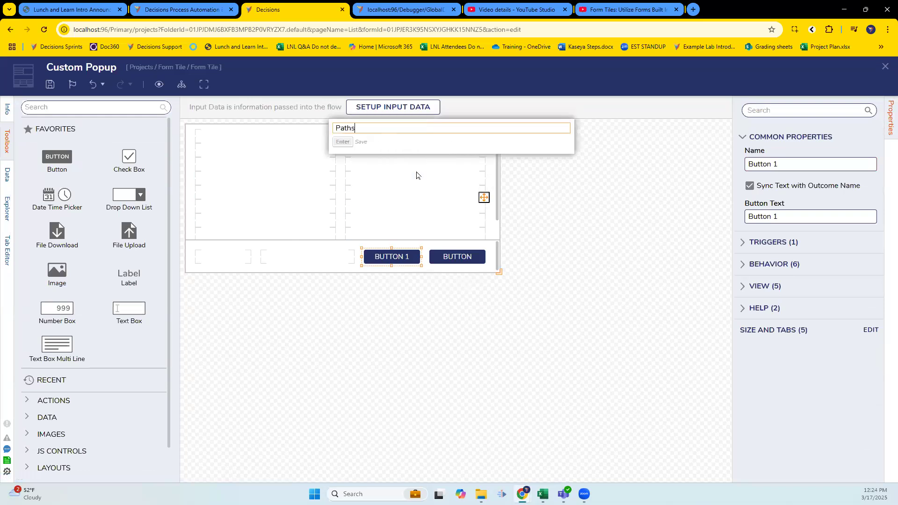
{"action": "key", "text": "BackSpace"}
{"action": "type", "text": "2"}
Set both the text and the name of the right footer button to Path1 and save the form
{"action": "left_click", "coordinate": [437, 252]}
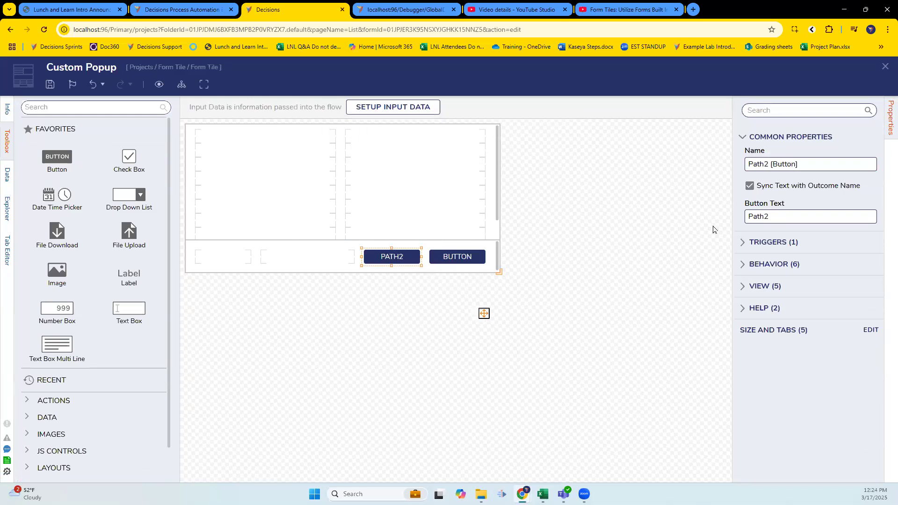
{"action": "type", "text": "Path1"}
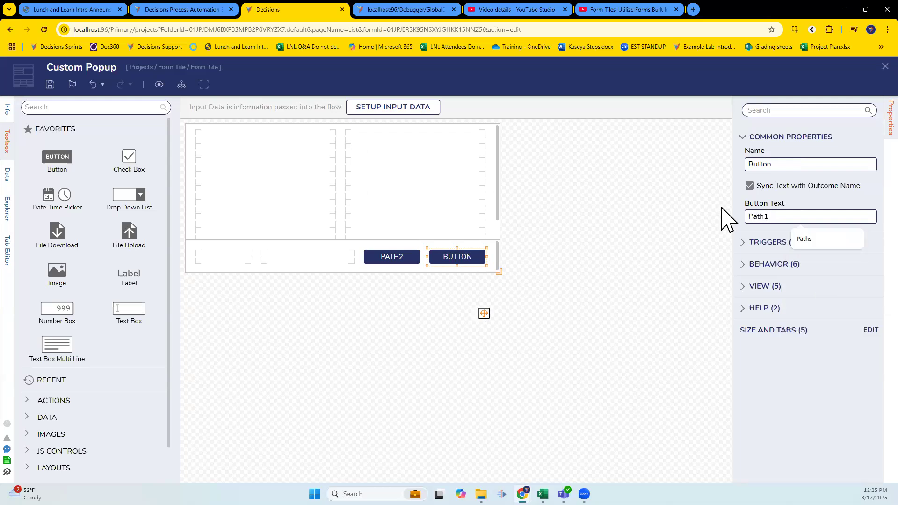
{"action": "key", "text": "ctrl+a"}
{"action": "key", "text": "ctrl+c"}
{"action": "left_click_drag", "start_coordinate": [772, 164], "coordinate": [722, 182]}
{"action": "key", "text": "ctrl+v"}
{"action": "left_click", "coordinate": [50, 84]}
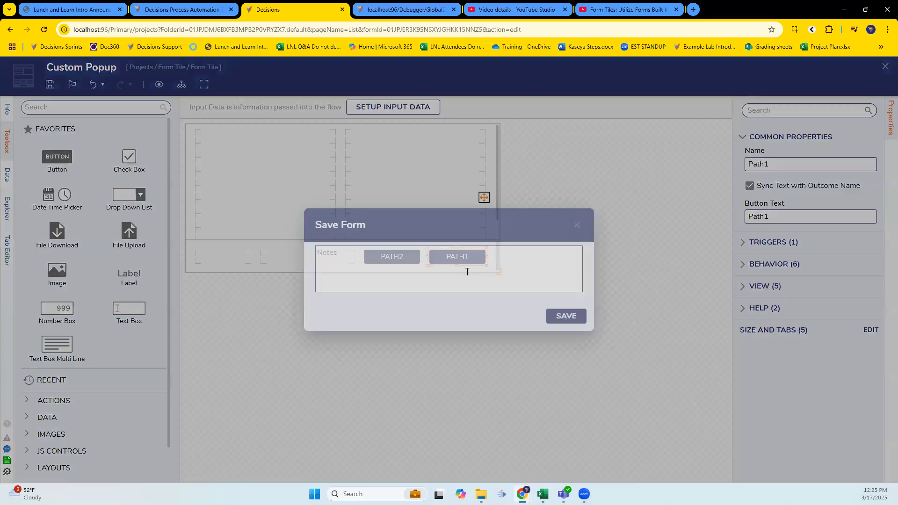
{"action": "left_click", "coordinate": [564, 318]}
Add a label reading "PLEASE CONFIRM" in the form's left column, and save and close the form
{"action": "left_click_drag", "start_coordinate": [129, 281], "coordinate": [241, 178]}
{"action": "type", "text": "PE"}
{"action": "key", "text": "BackSpace"}
{"action": "type", "text": "LEASE "}
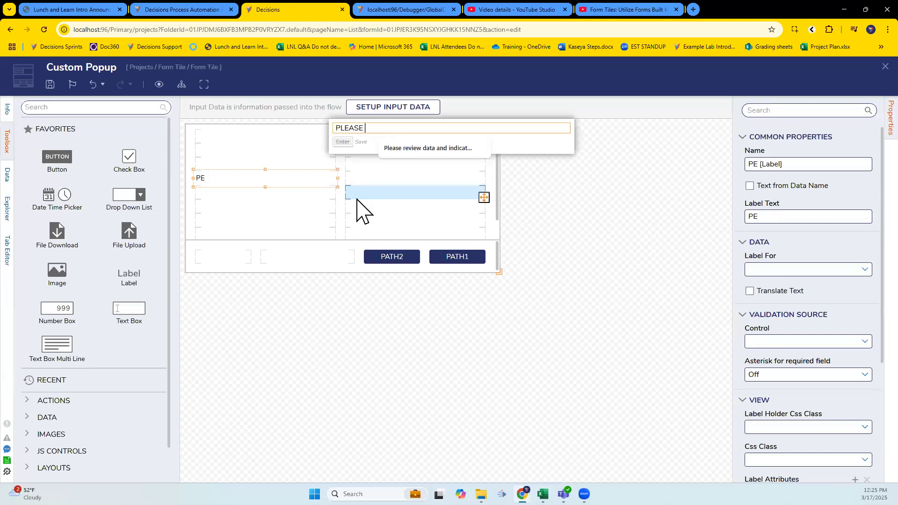
{"action": "type", "text": "CONFIRM"}
{"action": "key", "text": "Return"}
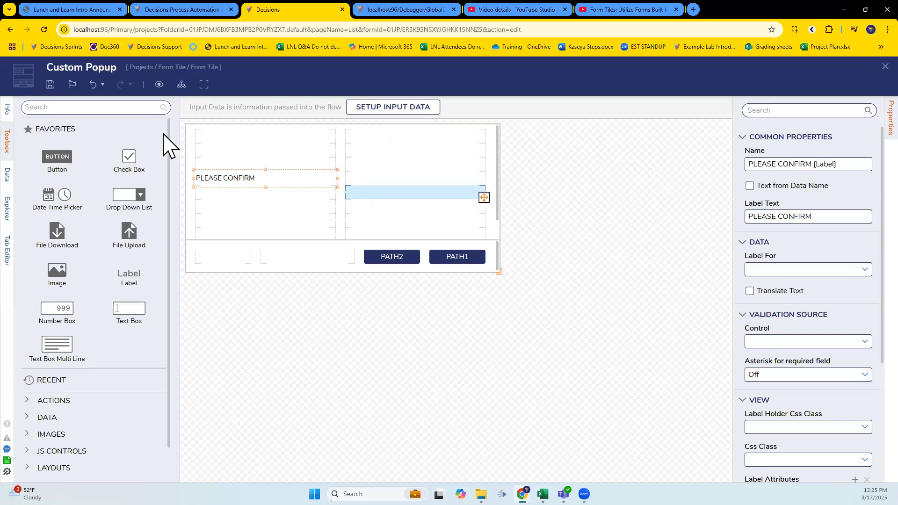
{"action": "key", "text": "ctrl+s"}
{"action": "left_click", "coordinate": [573, 315]}
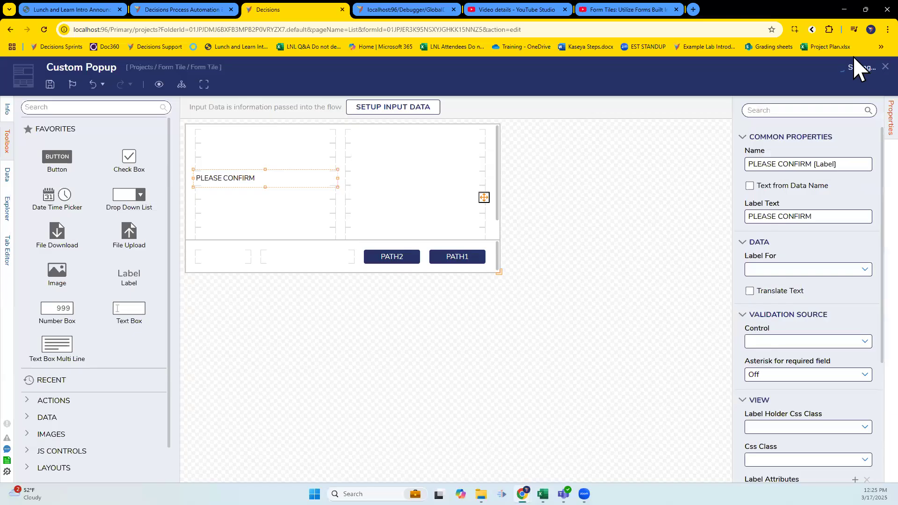
{"action": "left_click", "coordinate": [885, 67]}
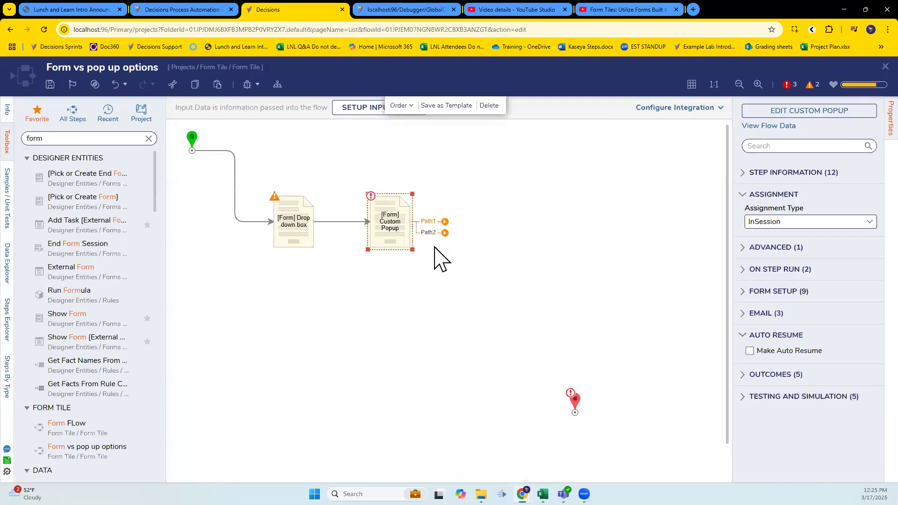
Connect the Custom Popup form's Path2 outcome back to the Drop down box form, and save and close the flow
{"action": "left_click_drag", "start_coordinate": [445, 232], "coordinate": [456, 250]}
{"action": "left_click_drag", "start_coordinate": [331, 324], "coordinate": [294, 252]}
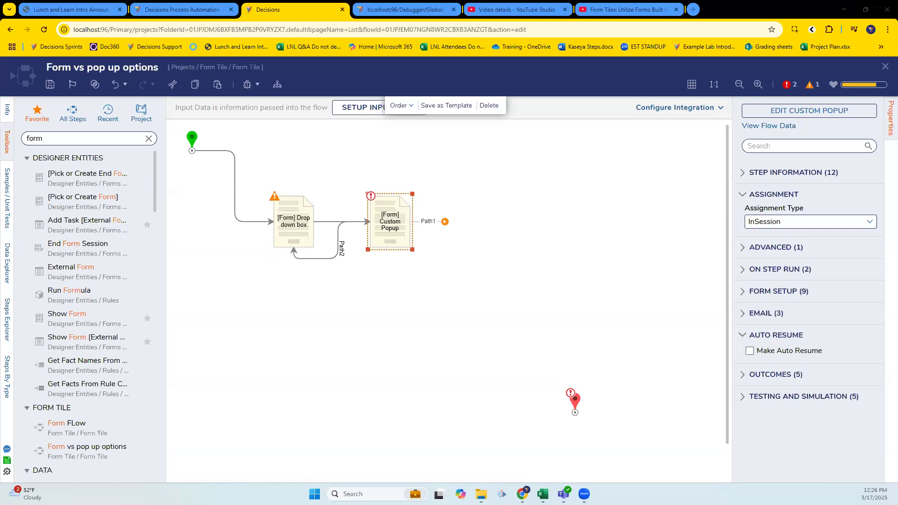
{"action": "left_click", "coordinate": [429, 288]}
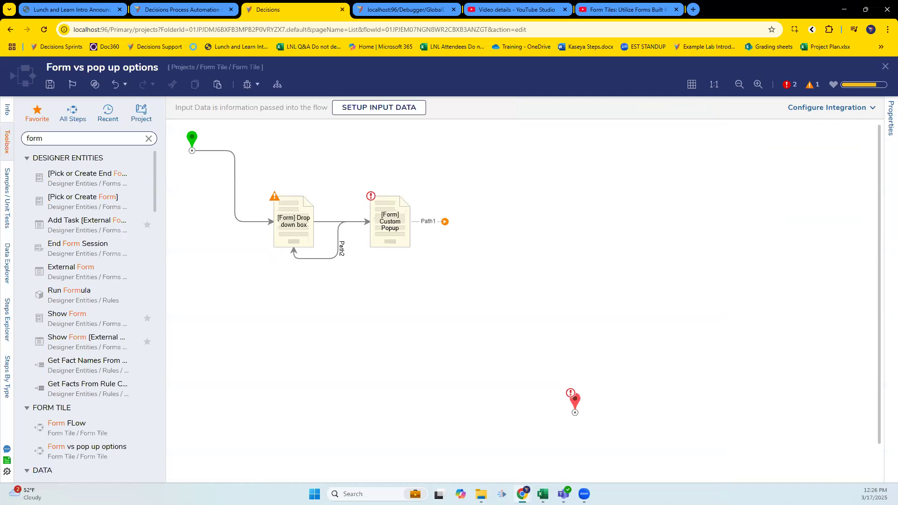
{"action": "left_click", "coordinate": [50, 84]}
{"action": "left_click", "coordinate": [566, 316]}
{"action": "left_click", "coordinate": [886, 67]}
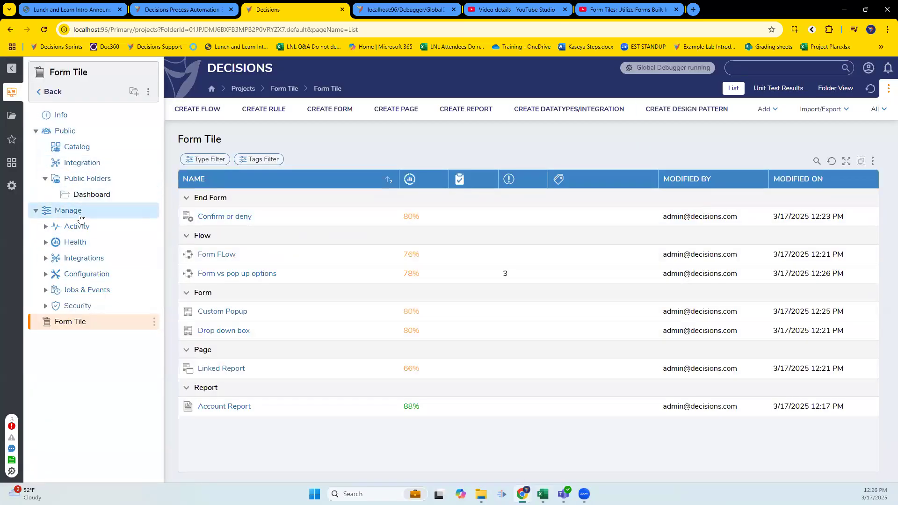
Look through the project's Configuration and Integrations management pages and open External Services
{"action": "left_click", "coordinate": [69, 210]}
{"action": "left_click", "coordinate": [89, 274]}
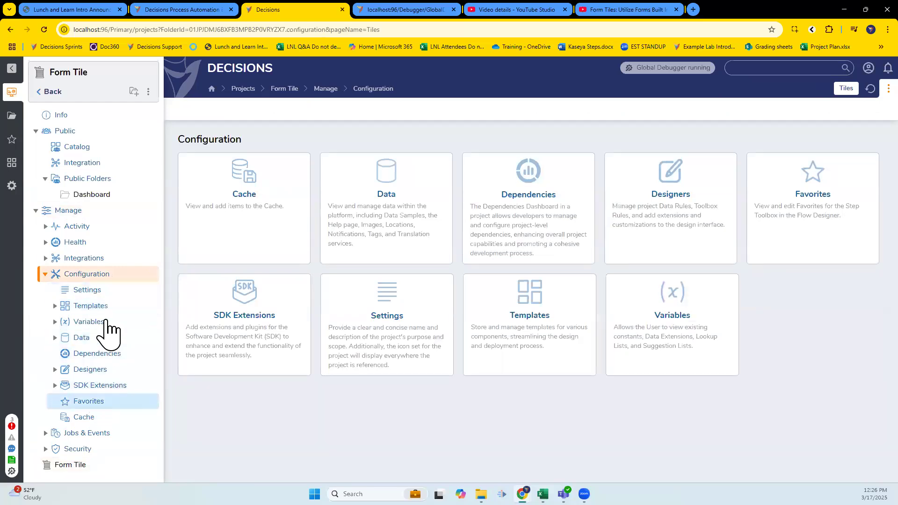
{"action": "left_click", "coordinate": [92, 260]}
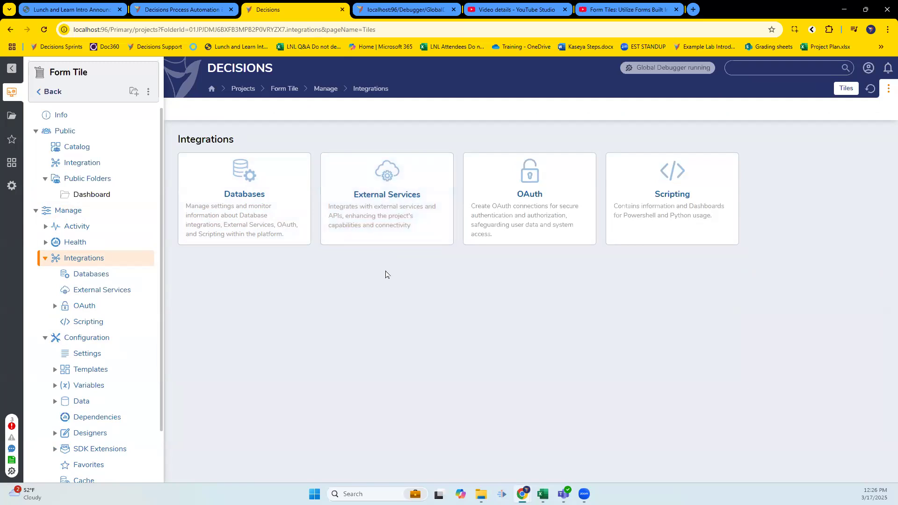
{"action": "left_click", "coordinate": [372, 244]}
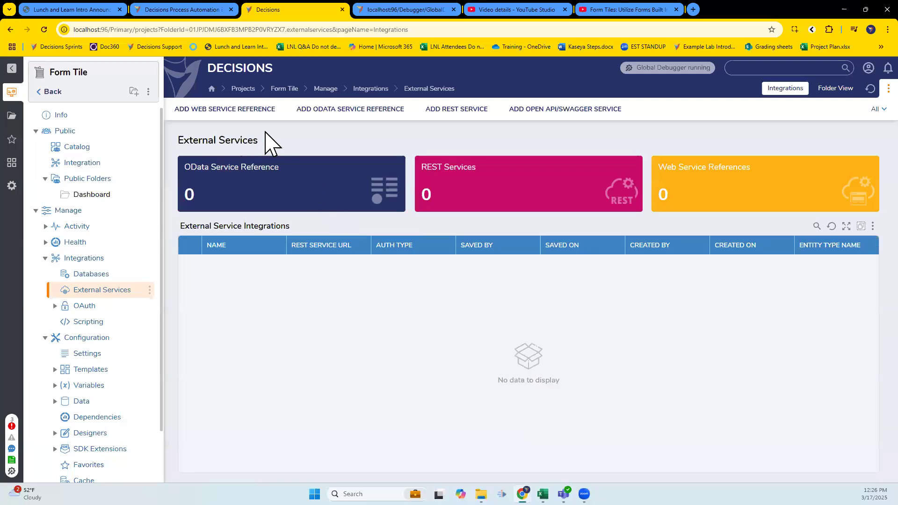
{"action": "left_click", "coordinate": [457, 109]}
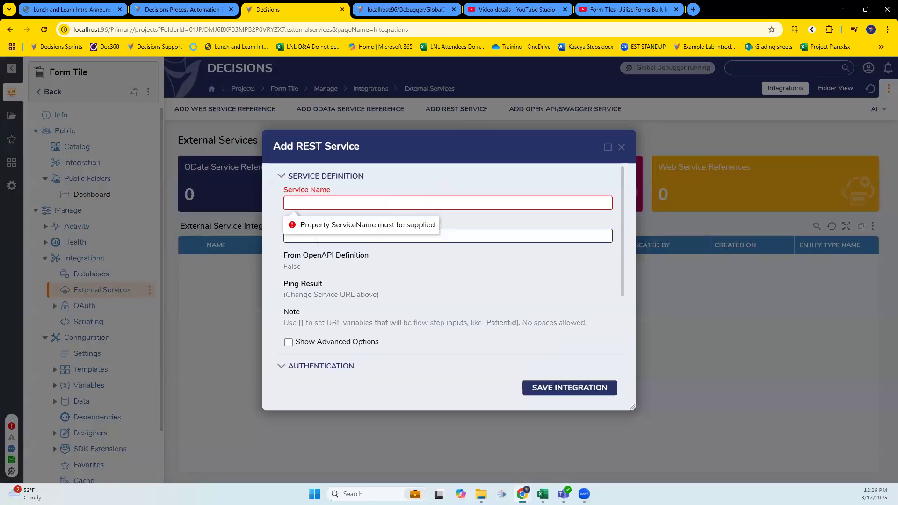
{"action": "left_click", "coordinate": [330, 203]}
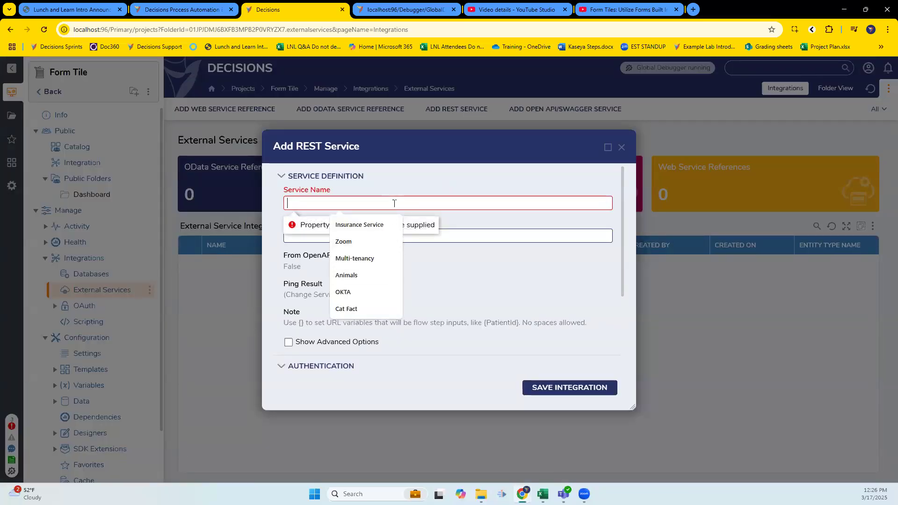
{"action": "type", "text": "DOGAPI"}
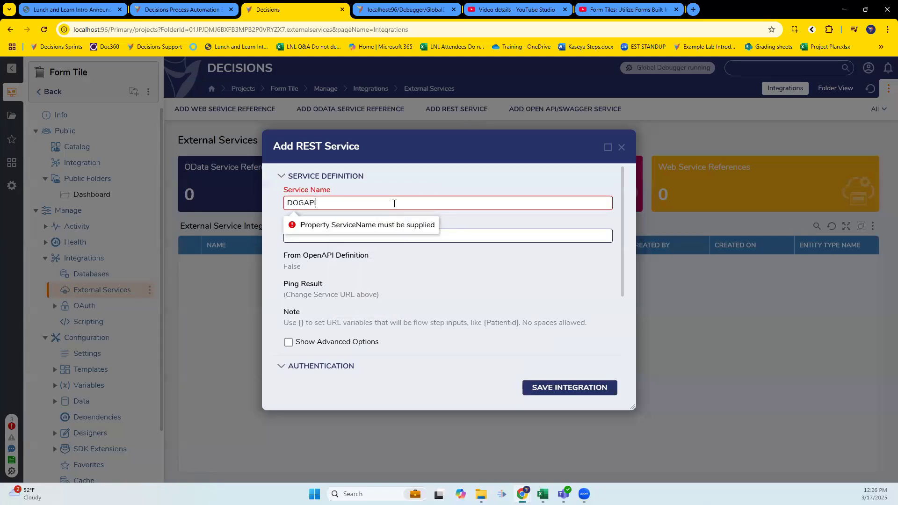
{"action": "left_click", "coordinate": [403, 237]}
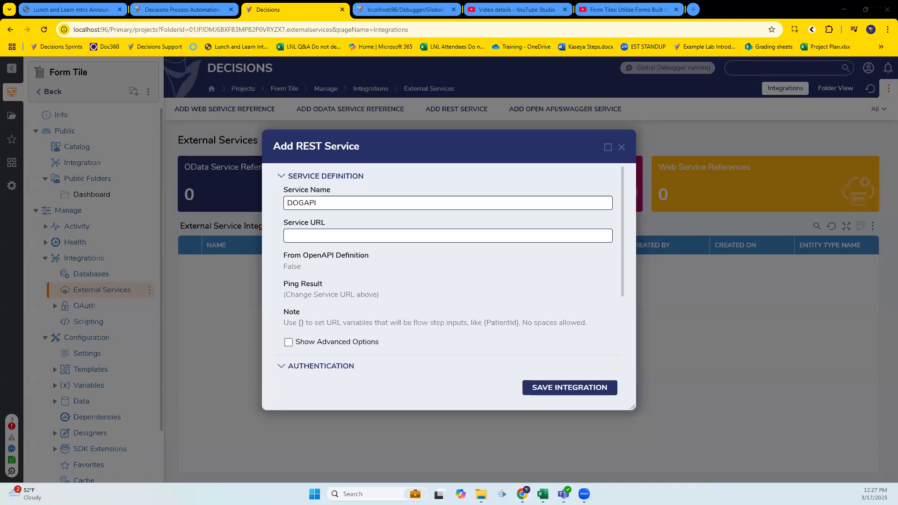
{"action": "left_click", "coordinate": [389, 239]}
{"action": "key", "text": "ctrl+v"}
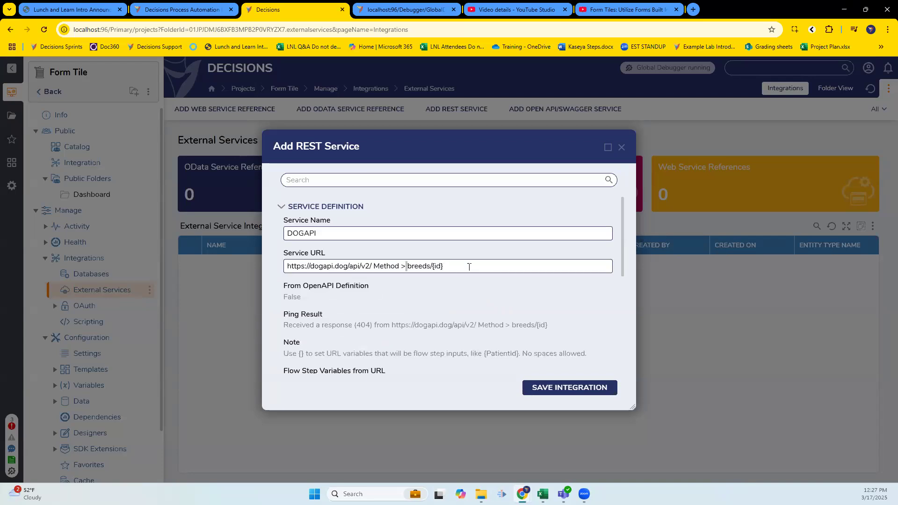
{"action": "left_click_drag", "start_coordinate": [451, 266], "coordinate": [372, 267]}
{"action": "key", "text": "BackSpace"}
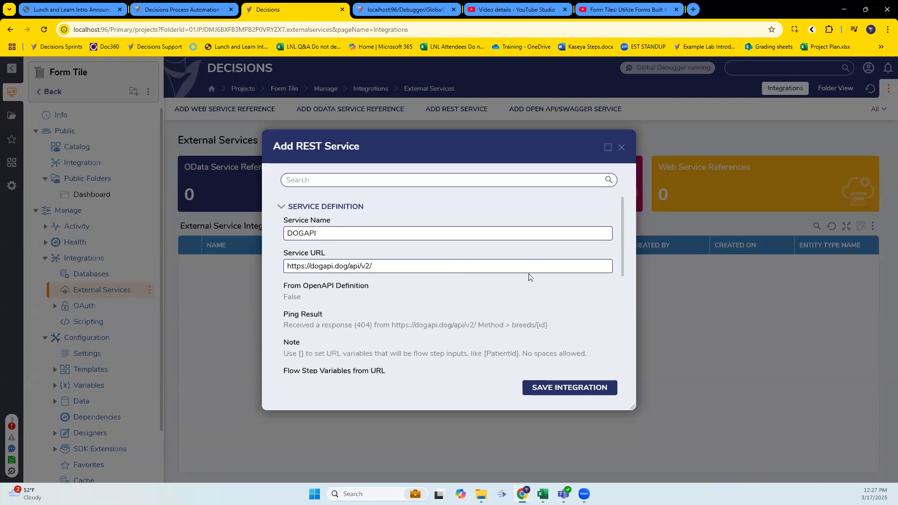
{"action": "scroll", "coordinate": [532, 276], "scroll_direction": "down", "scroll_amount": 3}
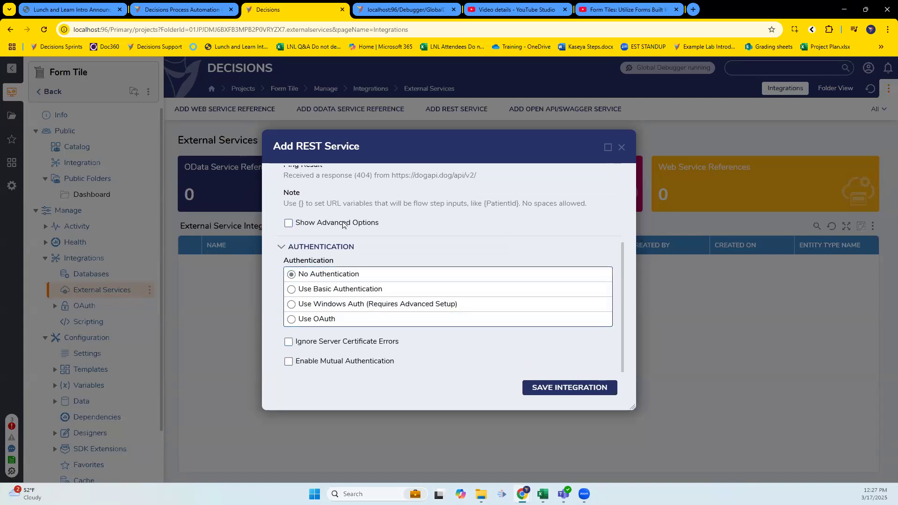
{"action": "left_click", "coordinate": [582, 388]}
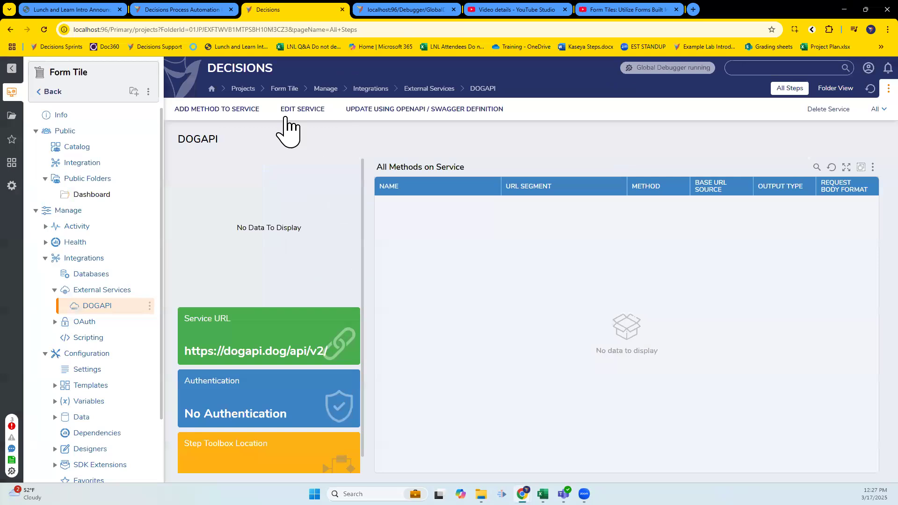
Start a new method on the DOGAPI service and name it GETDOGS
{"action": "left_click", "coordinate": [228, 110]}
{"action": "left_click", "coordinate": [398, 167]}
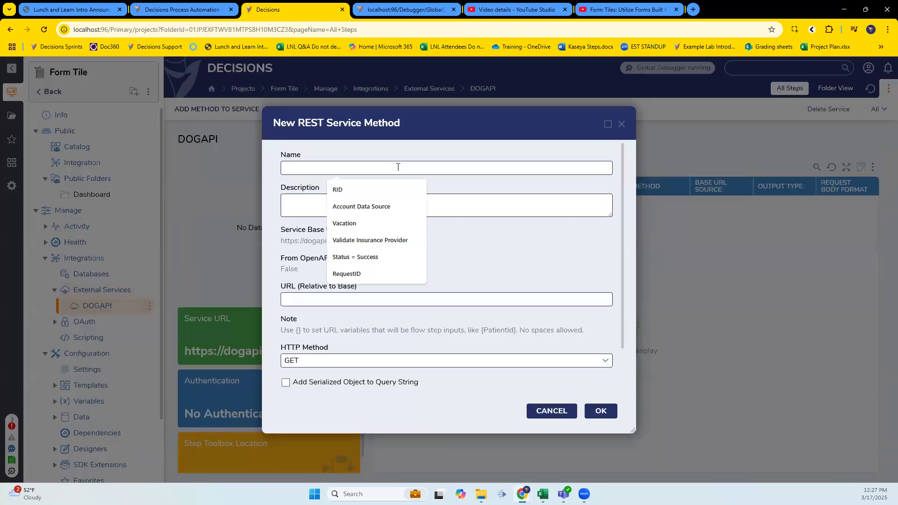
{"action": "type", "text": "GETDOGS"}
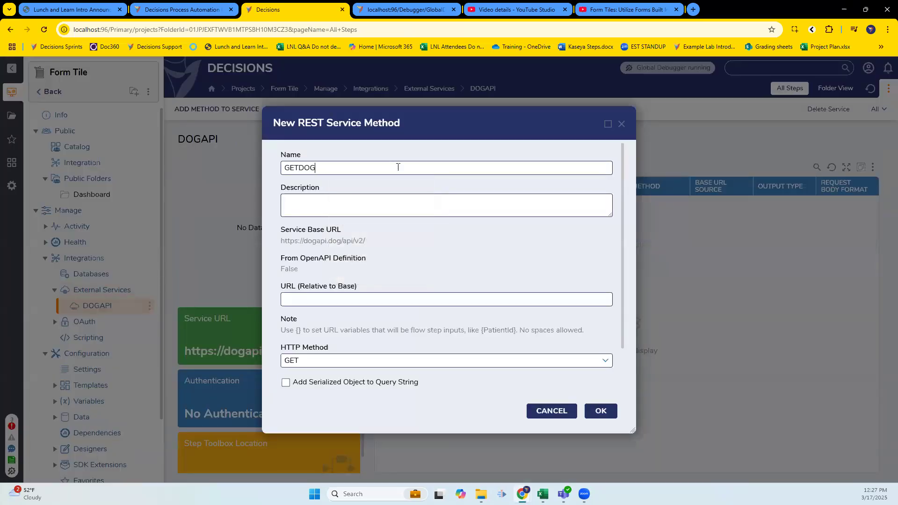
Set the GETDOGS method's URL relative to the base to breeds/{id}
{"action": "left_click", "coordinate": [383, 298]}
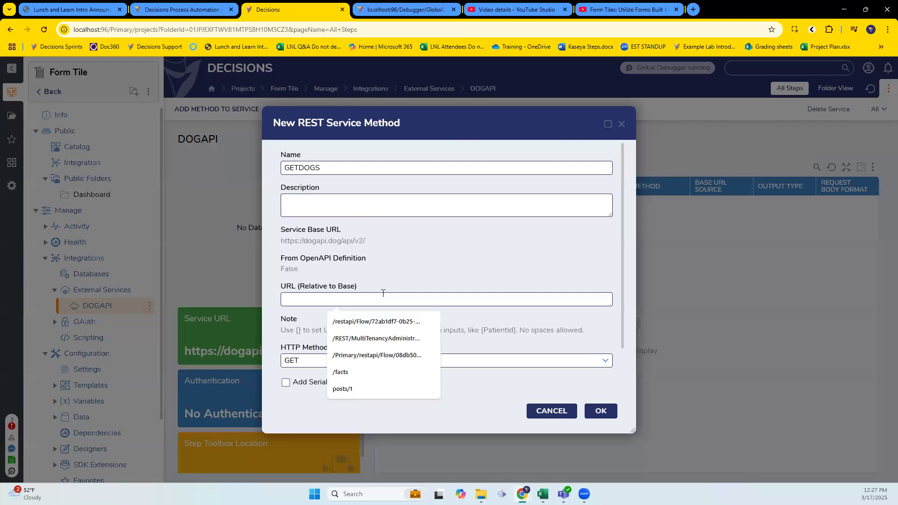
{"action": "type", "text": "https://dogapi.dog/api/v2/ Method > breeds/{id}"}
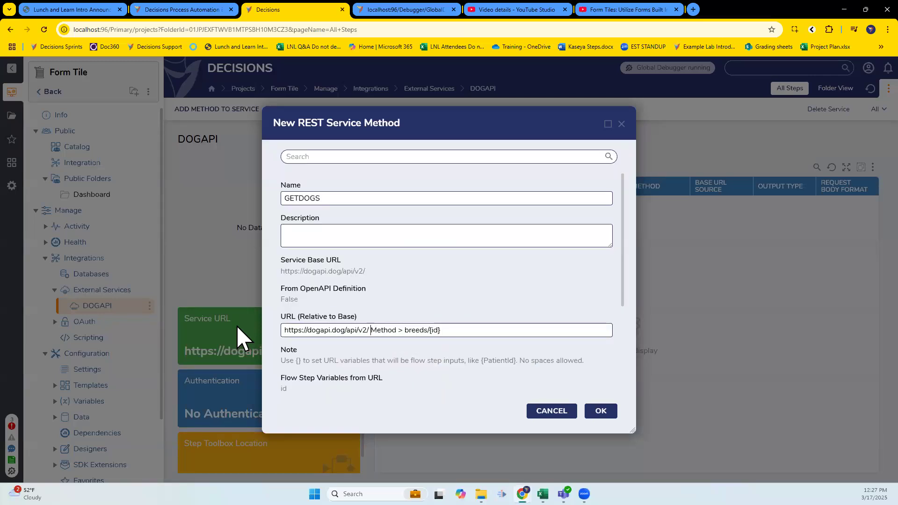
{"action": "key", "text": "shift+Home"}
{"action": "key", "text": "BackSpace"}
{"action": "double_click", "coordinate": [319, 331]}
{"action": "left_click", "coordinate": [319, 330]}
{"action": "key", "text": "BackSpace"}
{"action": "key", "text": "Left"}
{"action": "key", "text": "BackSpace"}
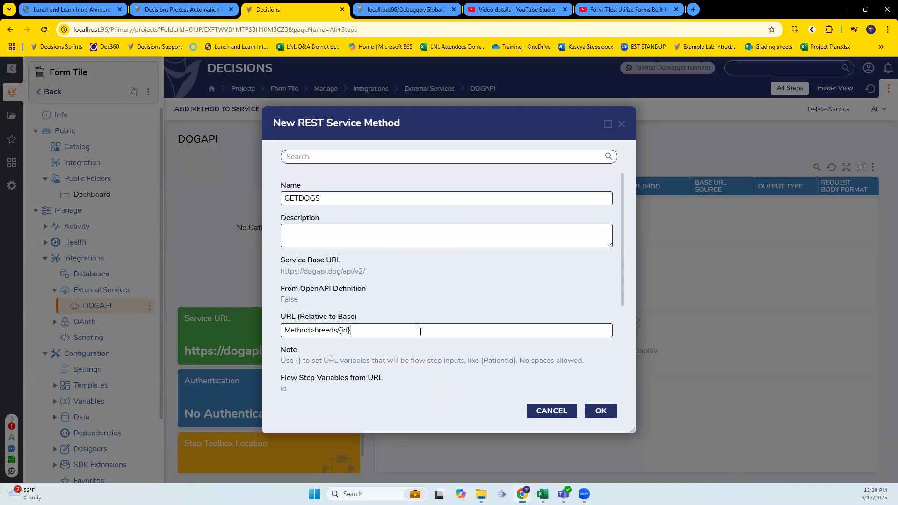
{"action": "left_click_drag", "start_coordinate": [314, 330], "coordinate": [201, 323]}
{"action": "key", "text": "BackSpace"}
Set the method's HTTP method to POST and its content type to JSON
{"action": "scroll", "coordinate": [453, 323], "scroll_direction": "down", "scroll_amount": 2}
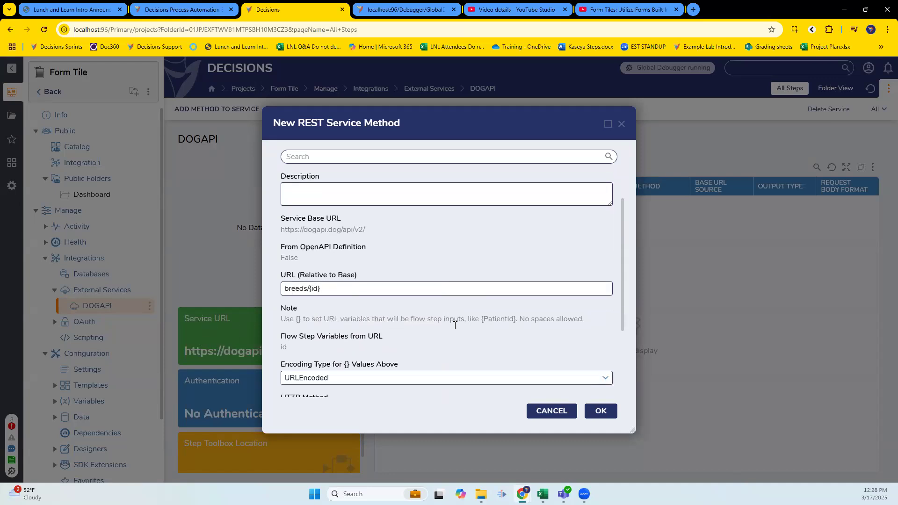
{"action": "scroll", "coordinate": [453, 299], "scroll_direction": "down", "scroll_amount": 1}
{"action": "scroll", "coordinate": [447, 323], "scroll_direction": "up", "scroll_amount": 3}
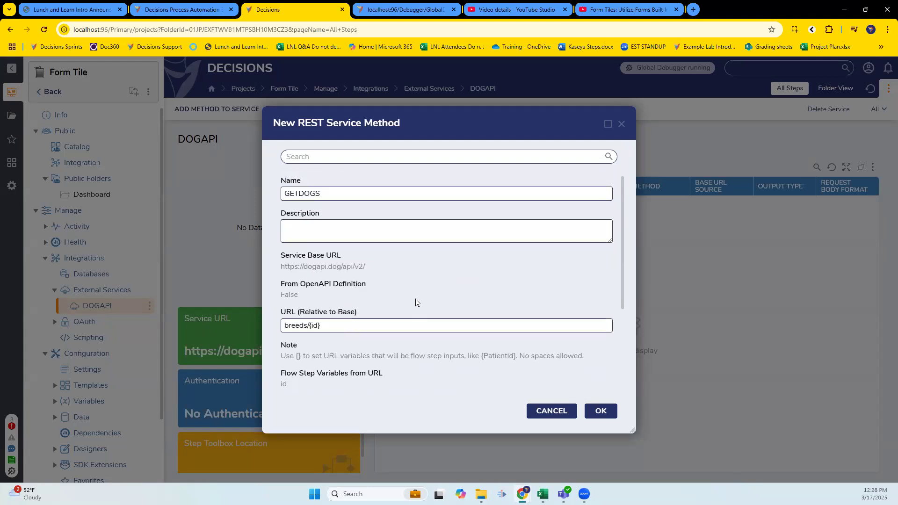
{"action": "left_click", "coordinate": [381, 238]}
{"action": "left_click", "coordinate": [388, 330]}
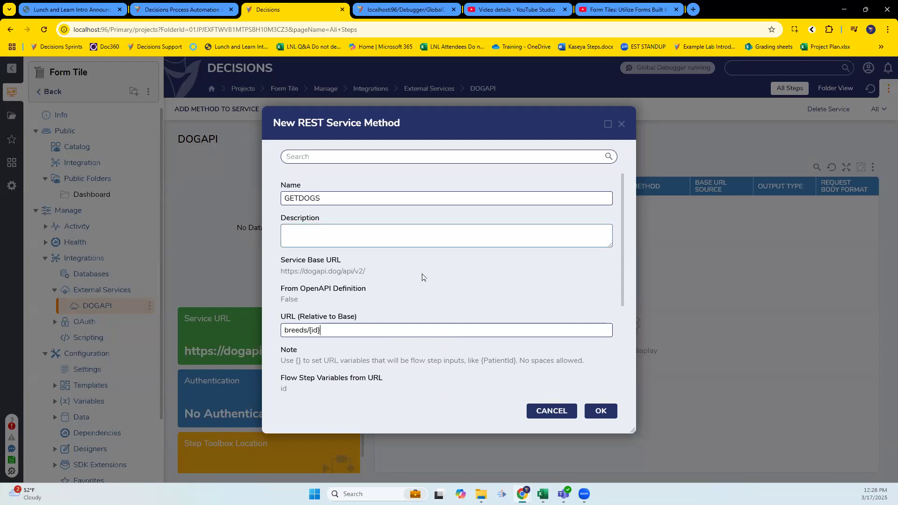
{"action": "scroll", "coordinate": [442, 285], "scroll_direction": "down", "scroll_amount": 3}
{"action": "left_click", "coordinate": [604, 313]}
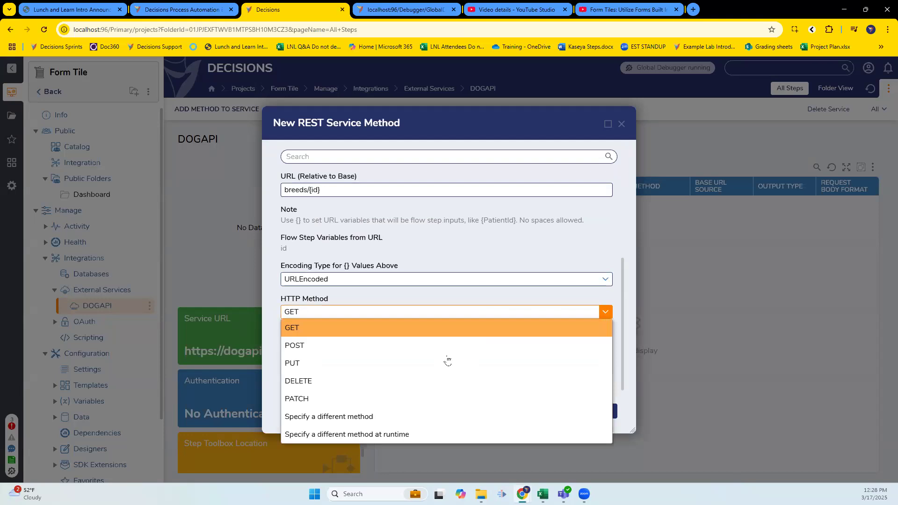
{"action": "left_click", "coordinate": [574, 350]}
{"action": "scroll", "coordinate": [525, 345], "scroll_direction": "down", "scroll_amount": 1}
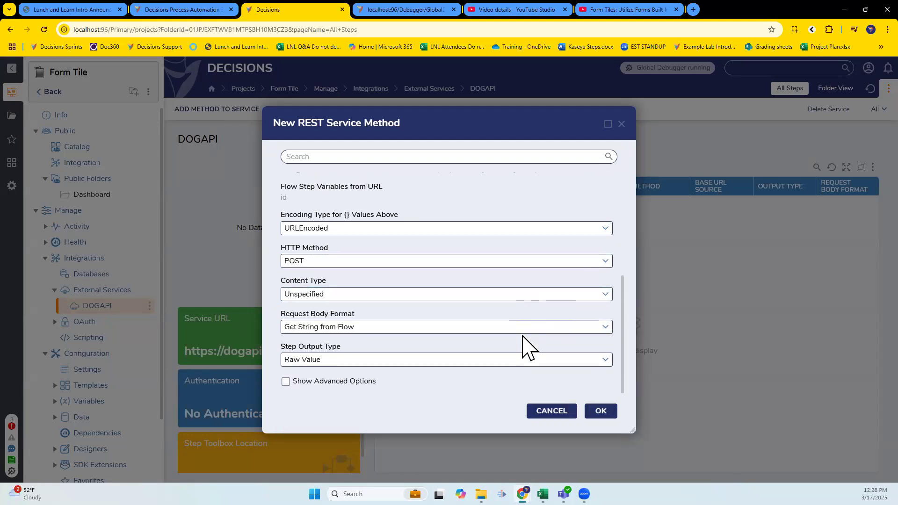
{"action": "left_click", "coordinate": [608, 293]}
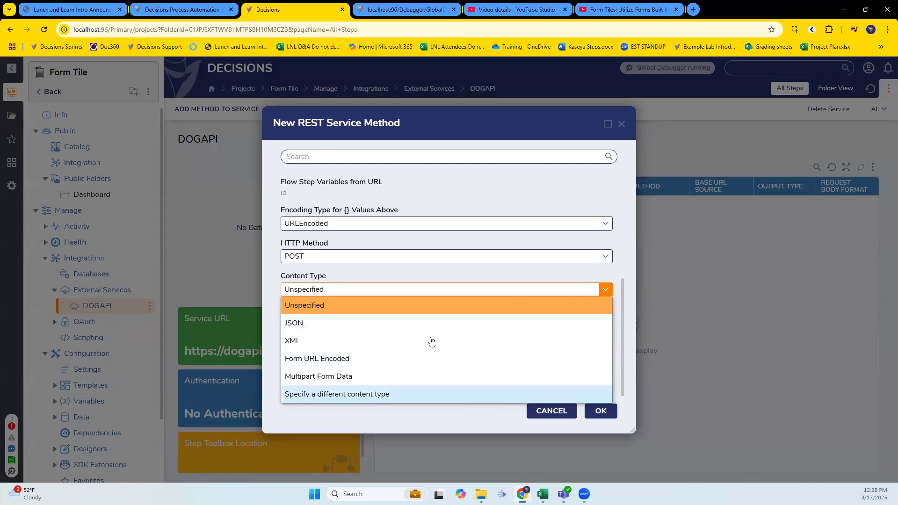
{"action": "left_click", "coordinate": [428, 323]}
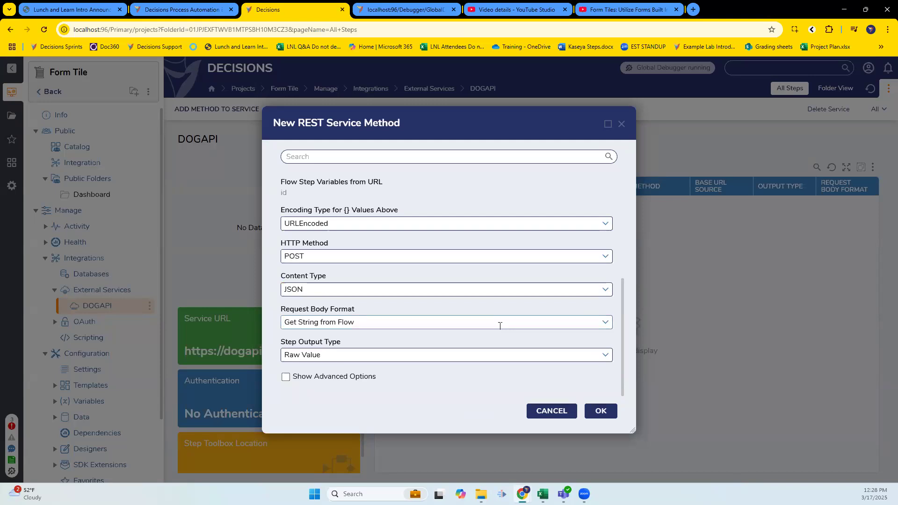
Show the method's advanced options, review them along with the request body format, and save the GETDOGS method
{"action": "left_click", "coordinate": [607, 324]}
{"action": "left_click", "coordinate": [611, 327]}
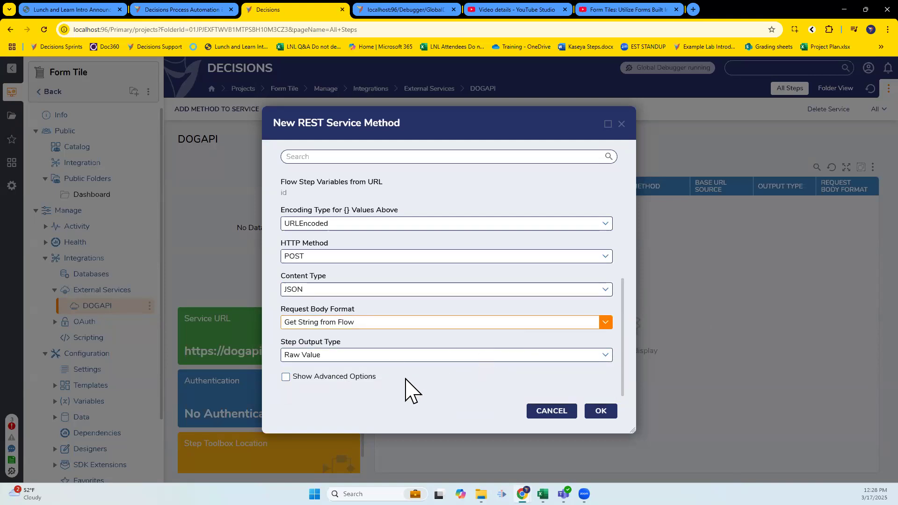
{"action": "left_click", "coordinate": [345, 377]}
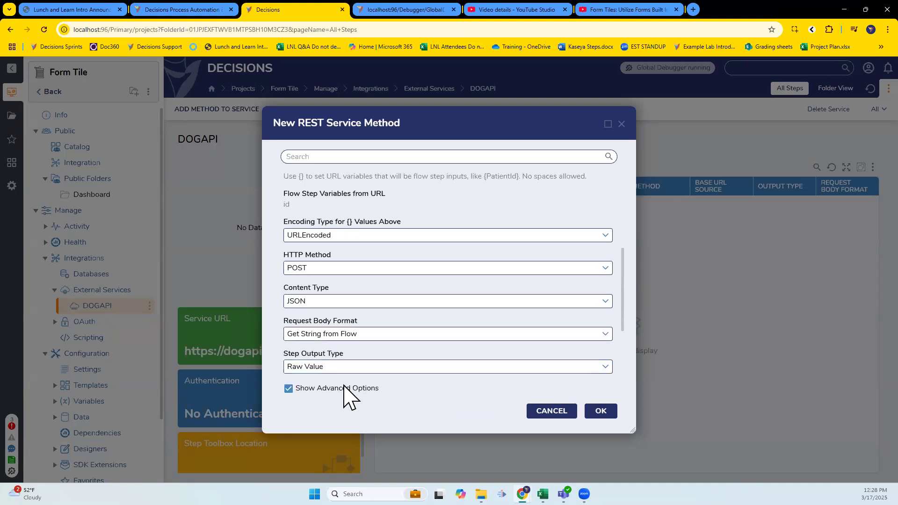
{"action": "scroll", "coordinate": [436, 366], "scroll_direction": "down", "scroll_amount": 4}
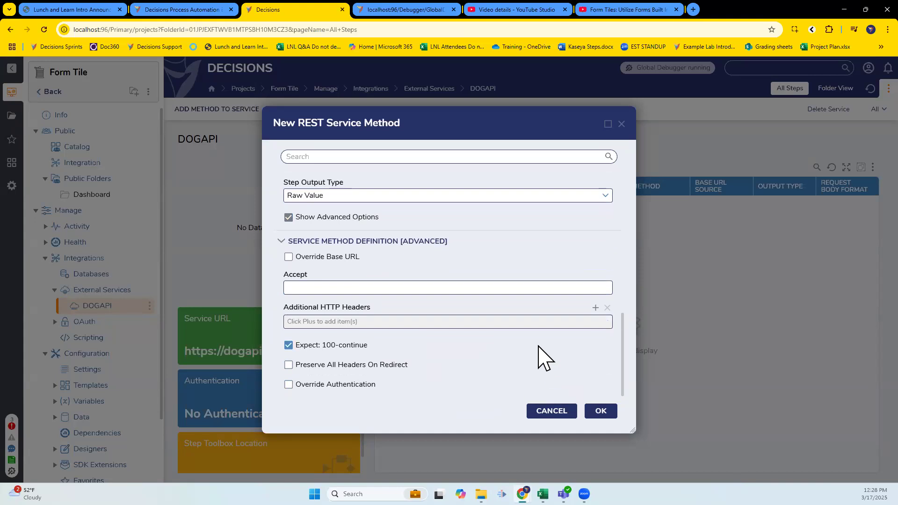
{"action": "left_click", "coordinate": [612, 413]}
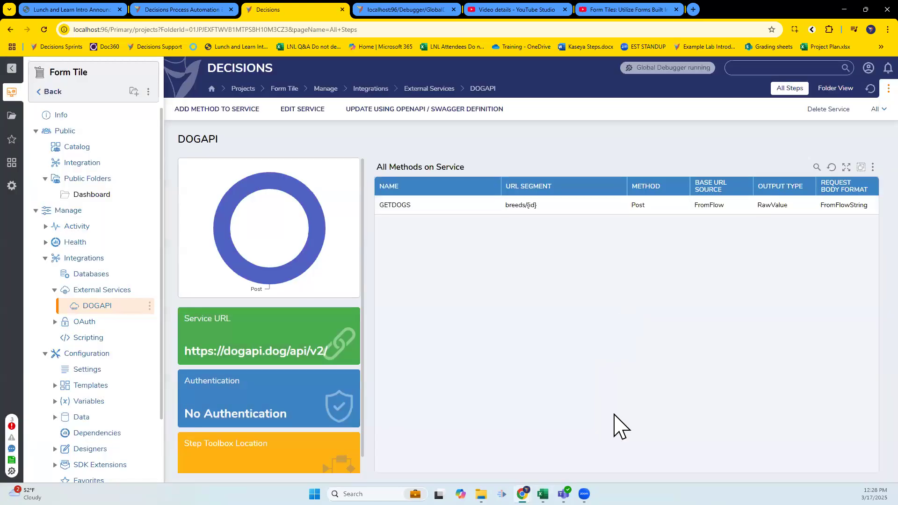
Open the test dialog for the GETDOGS method
{"action": "left_click", "coordinate": [643, 210]}
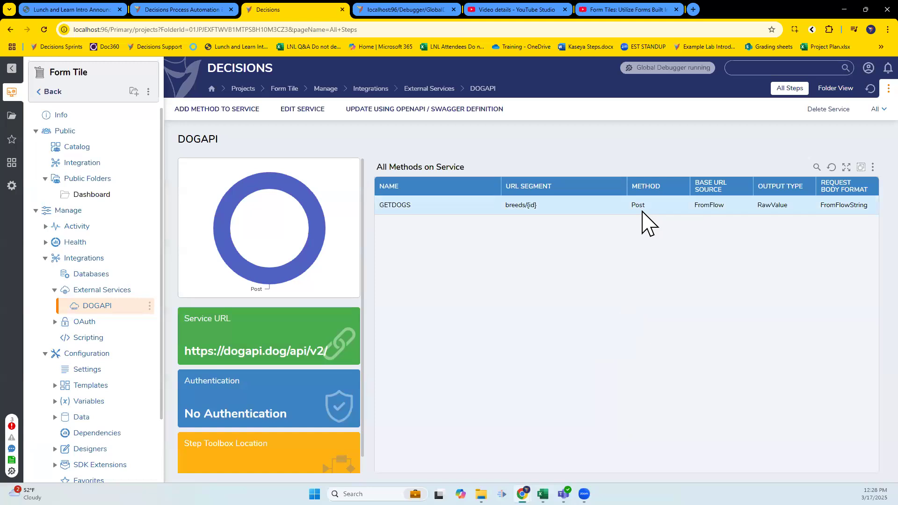
{"action": "right_click", "coordinate": [381, 205]}
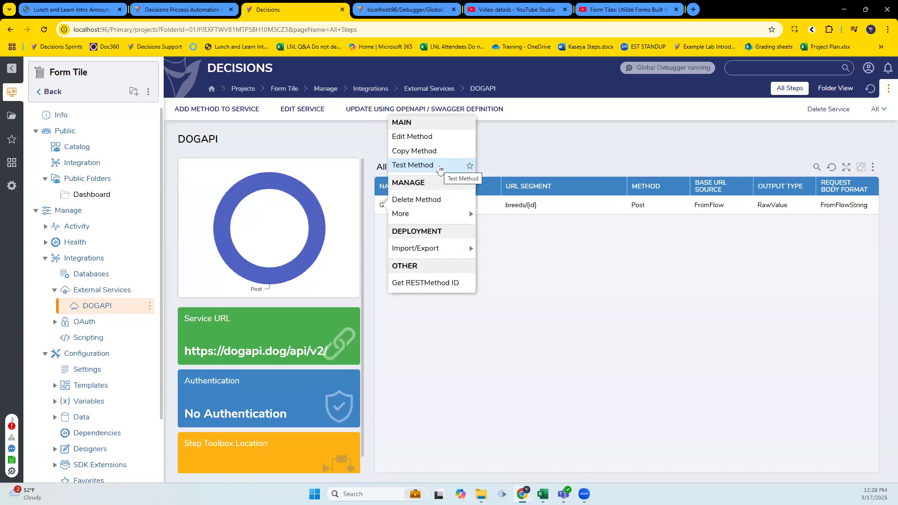
{"action": "left_click", "coordinate": [441, 169]}
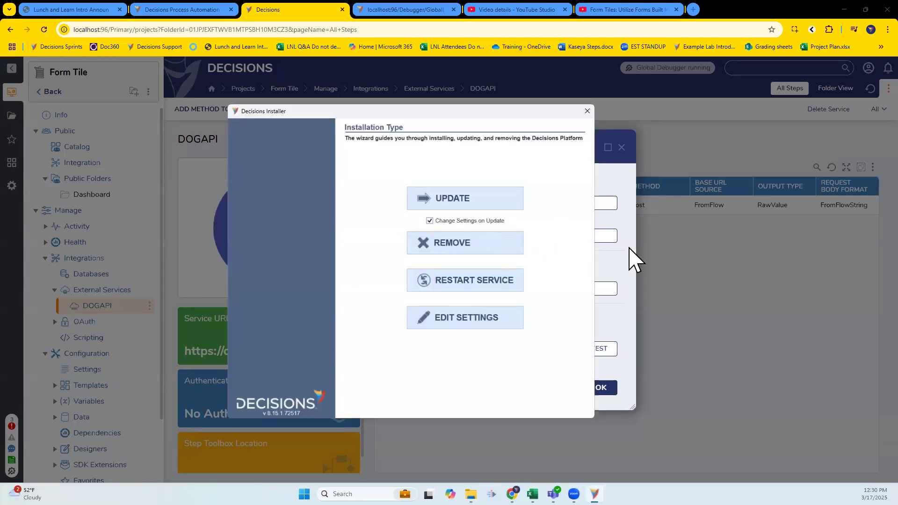
Walk through an update in the Decisions Installer to its Service Settings page and choose Specify Account as the service account
{"action": "left_click", "coordinate": [466, 202]}
{"action": "left_click", "coordinate": [492, 384]}
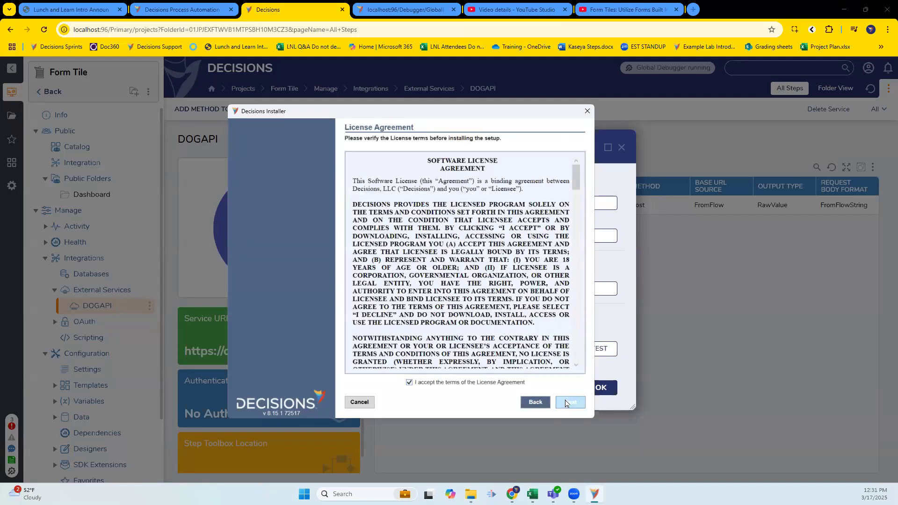
{"action": "left_click", "coordinate": [565, 402]}
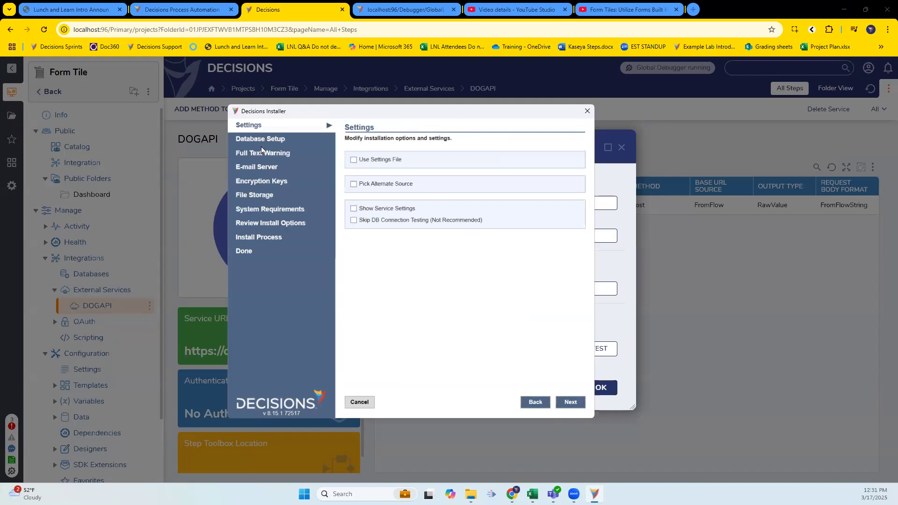
{"action": "left_click", "coordinate": [374, 209]}
{"action": "left_click", "coordinate": [570, 404]}
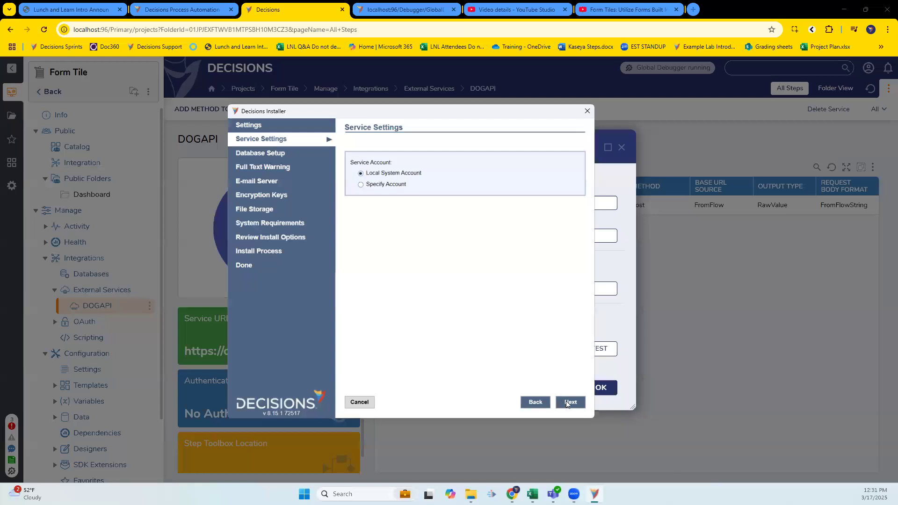
{"action": "left_click", "coordinate": [394, 185]}
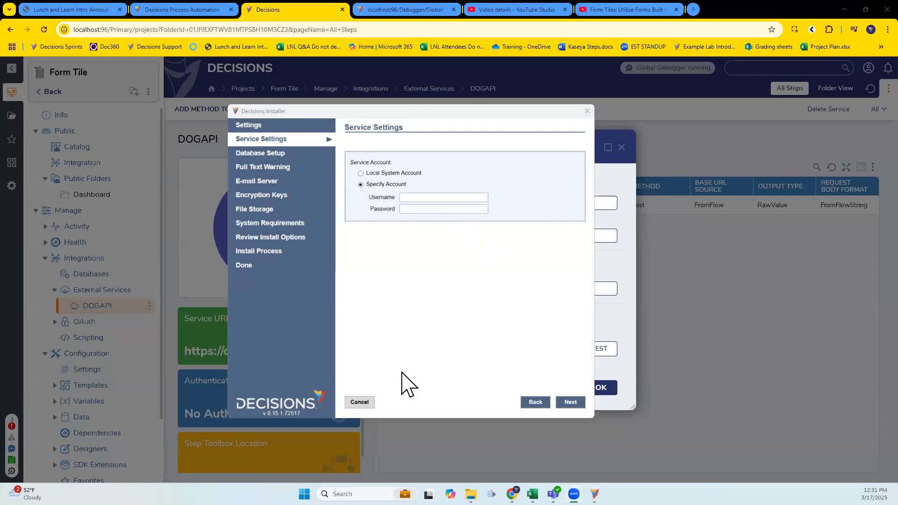
Cancel the installer setup and close the method's test dialog in Decisions
{"action": "left_click", "coordinate": [359, 402]}
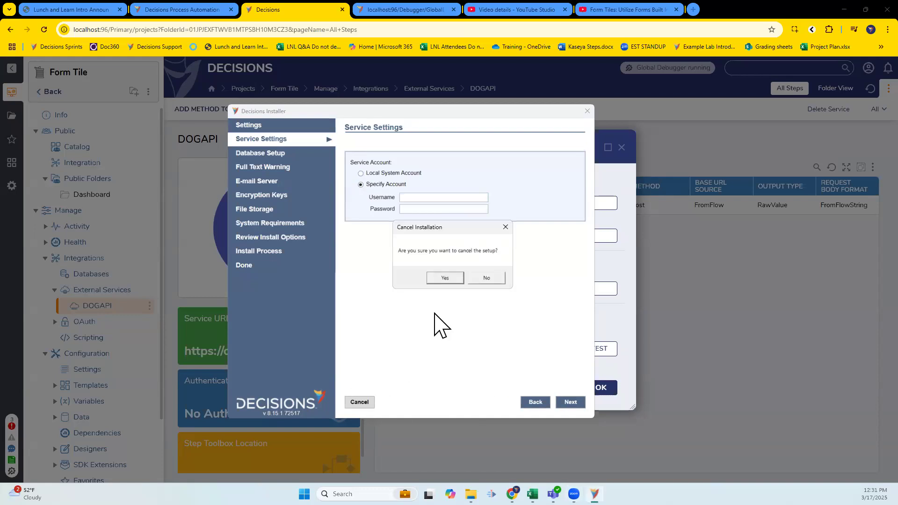
{"action": "left_click", "coordinate": [448, 279]}
{"action": "left_click", "coordinate": [622, 148]}
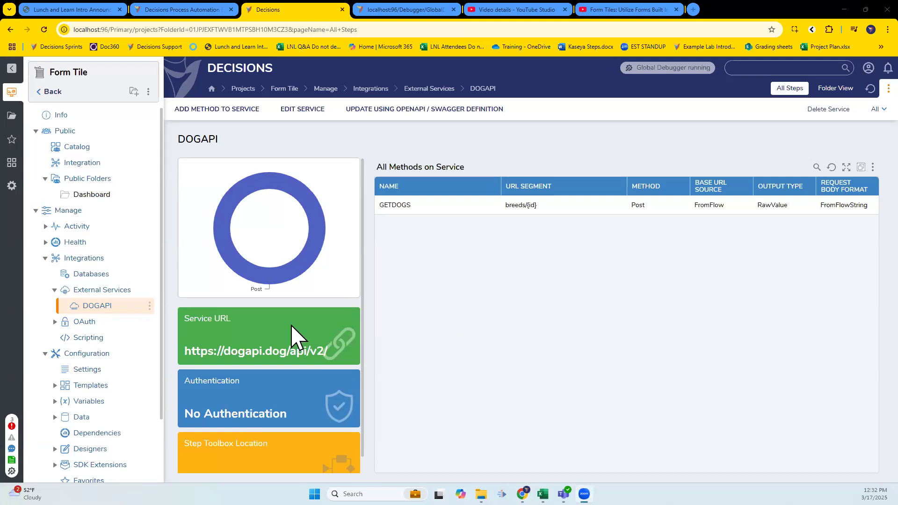
Leave the DOGAPI service page and open the Form Tile project's Info page
{"action": "scroll", "coordinate": [106, 340], "scroll_direction": "down", "scroll_amount": 3}
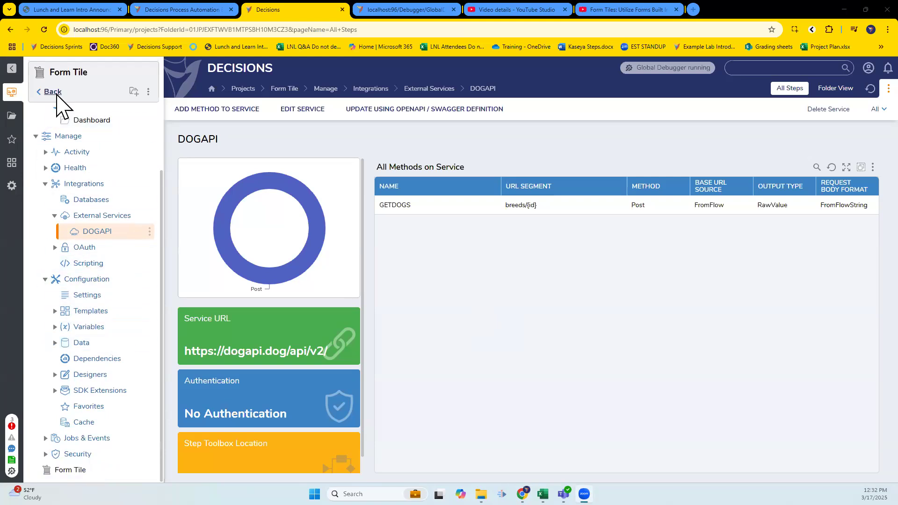
{"action": "left_click", "coordinate": [52, 92]}
{"action": "left_click", "coordinate": [70, 87]}
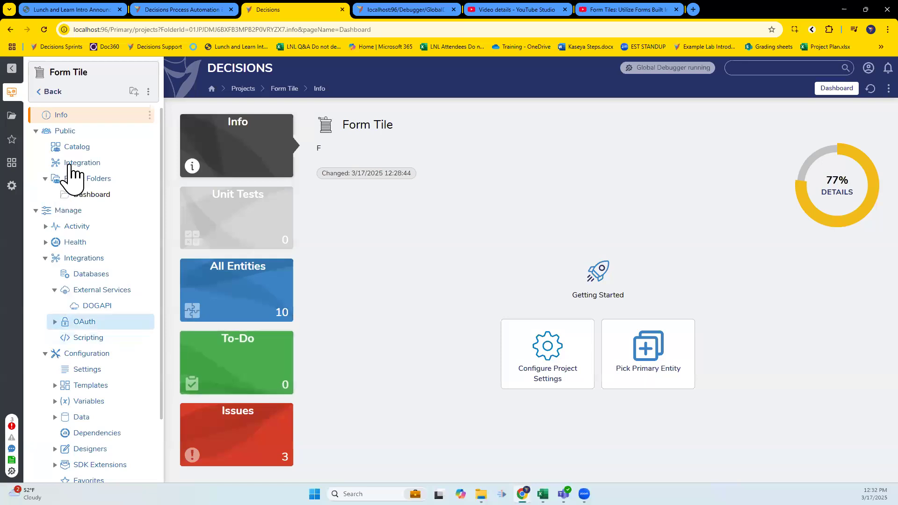
Create a new Flow named DataRepeater in the Form Tile project folder
{"action": "scroll", "coordinate": [113, 358], "scroll_direction": "down", "scroll_amount": 2}
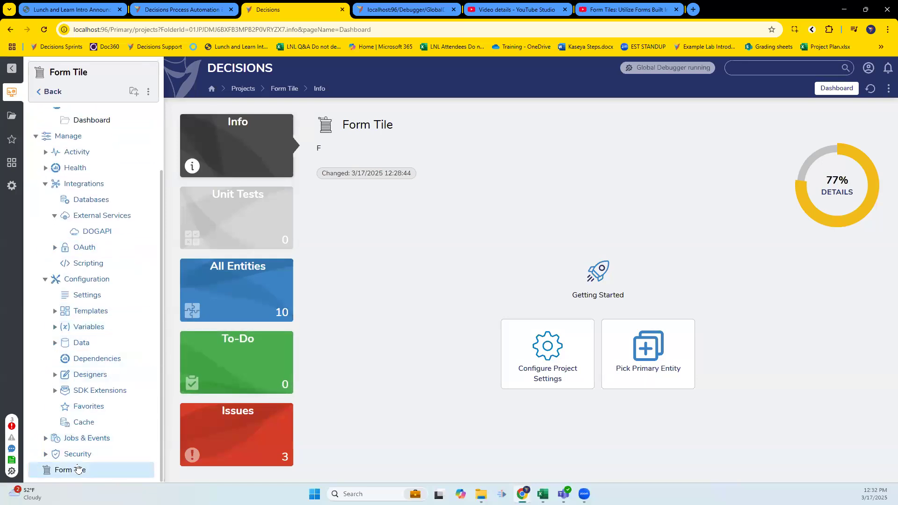
{"action": "left_click", "coordinate": [77, 470]}
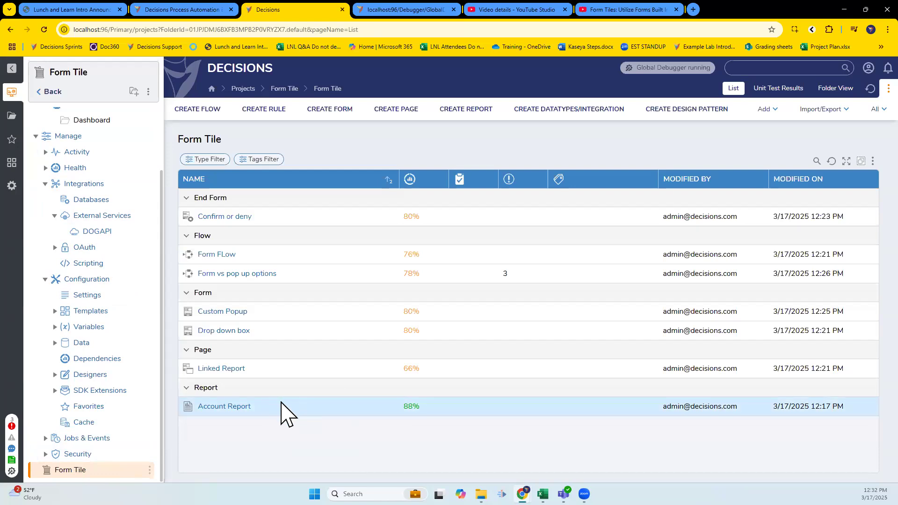
{"action": "left_click", "coordinate": [206, 116]}
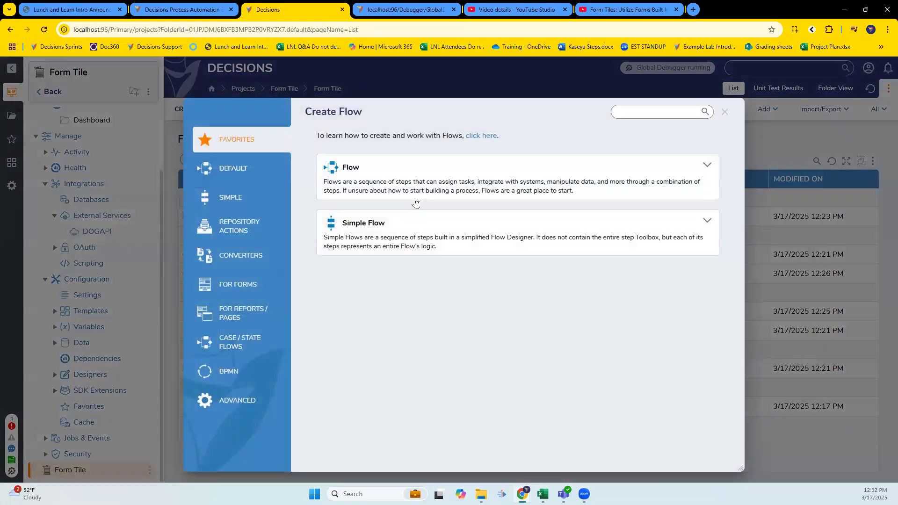
{"action": "left_click", "coordinate": [413, 195]}
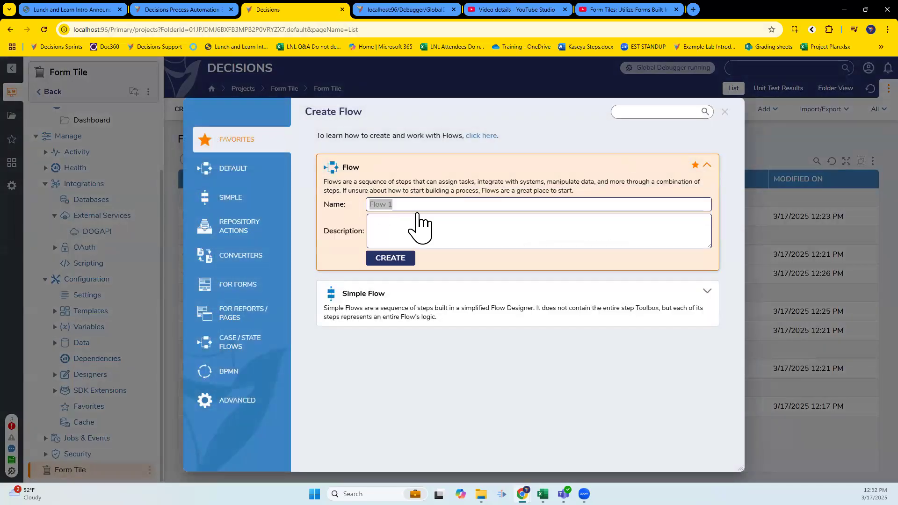
{"action": "type", "text": "DataRepeate"}
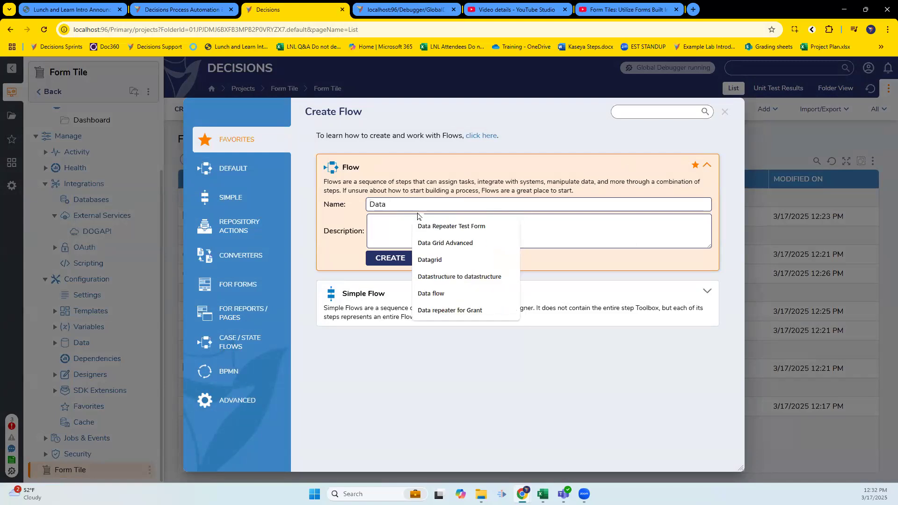
{"action": "type", "text": "r"}
{"action": "left_click", "coordinate": [405, 262]}
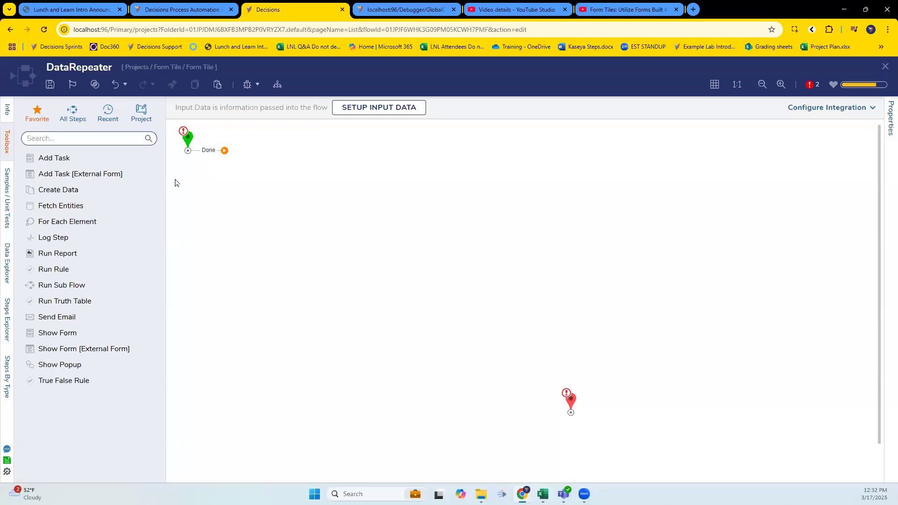
Add a form step to the DataRepeater flow and create a new Form for it named Datarepeater form
{"action": "left_click", "coordinate": [103, 137]}
{"action": "type", "text": "form"}
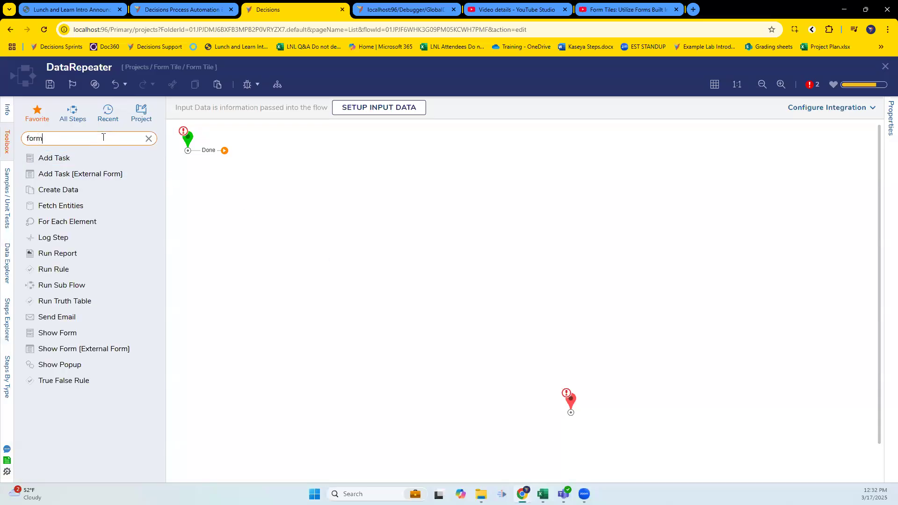
{"action": "left_click_drag", "start_coordinate": [96, 200], "coordinate": [286, 181]}
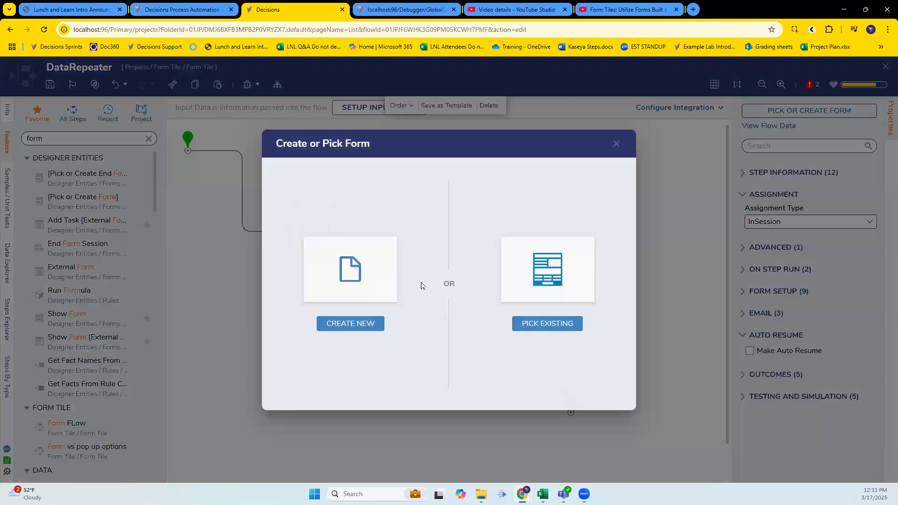
{"action": "left_click", "coordinate": [356, 323]}
{"action": "left_click", "coordinate": [427, 206]}
{"action": "type", "text": "Data"}
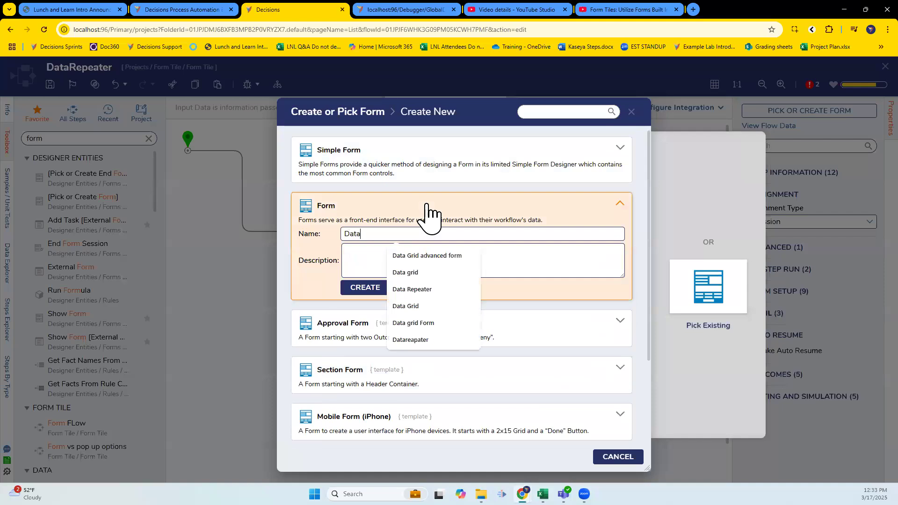
{"action": "type", "text": "repa"}
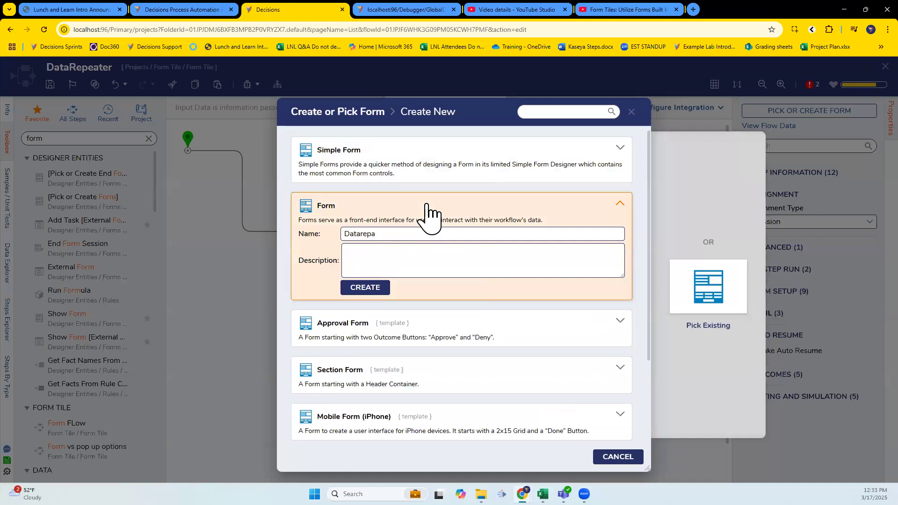
{"action": "key", "text": "BackSpace"}
{"action": "type", "text": "eater form"}
{"action": "key", "text": "Return"}
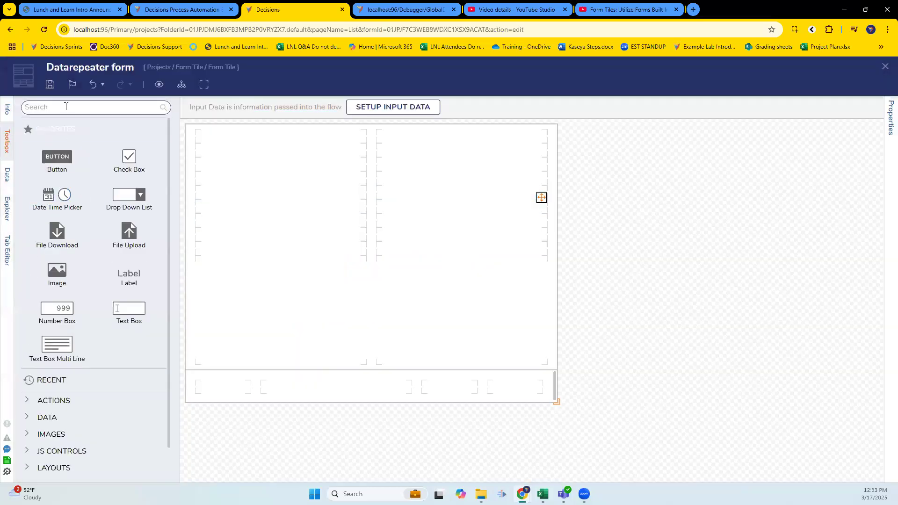
Place a Data Repeater control on the form and stretch it to fill the whole area above the footer
{"action": "type", "text": "data repeaters"}
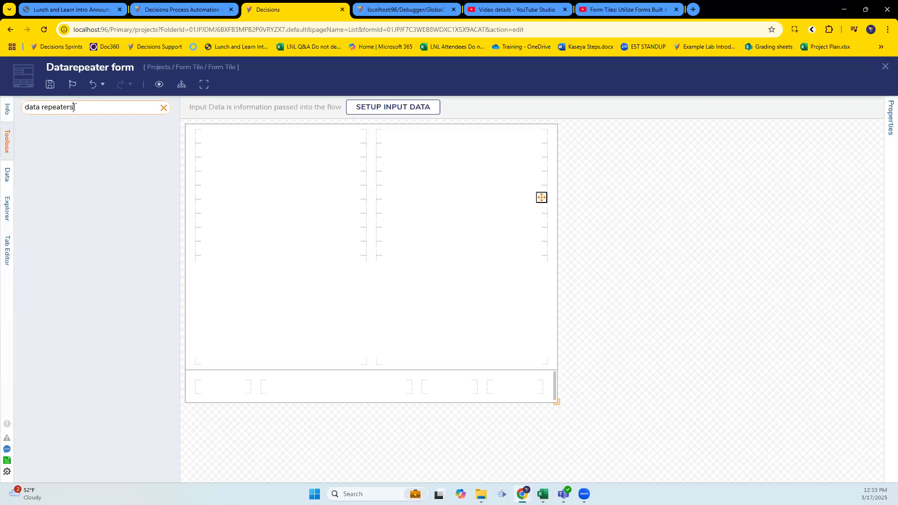
{"action": "key", "text": "BackSpace"}
{"action": "left_click_drag", "start_coordinate": [58, 132], "coordinate": [266, 143]}
{"action": "left_click_drag", "start_coordinate": [375, 143], "coordinate": [379, 365]}
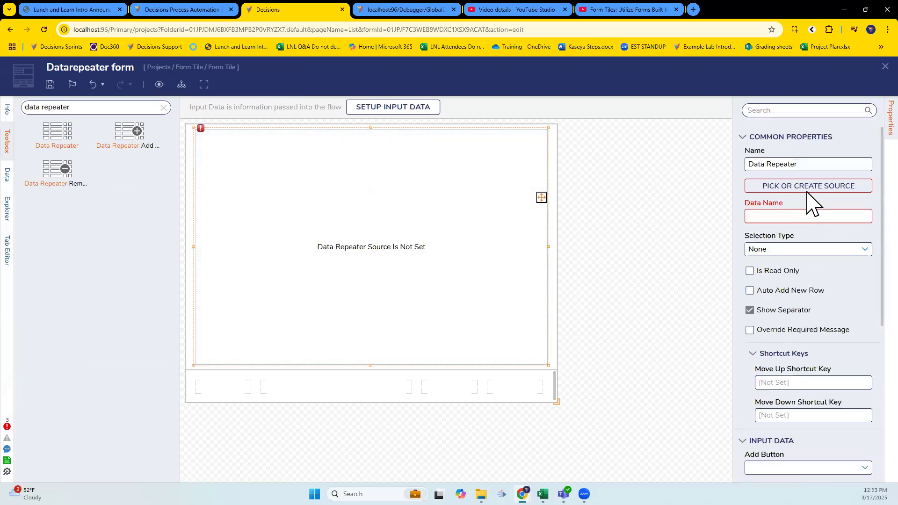
Create a new Repeater Control as the data repeater's source, keeping the default name
{"action": "left_click", "coordinate": [808, 187]}
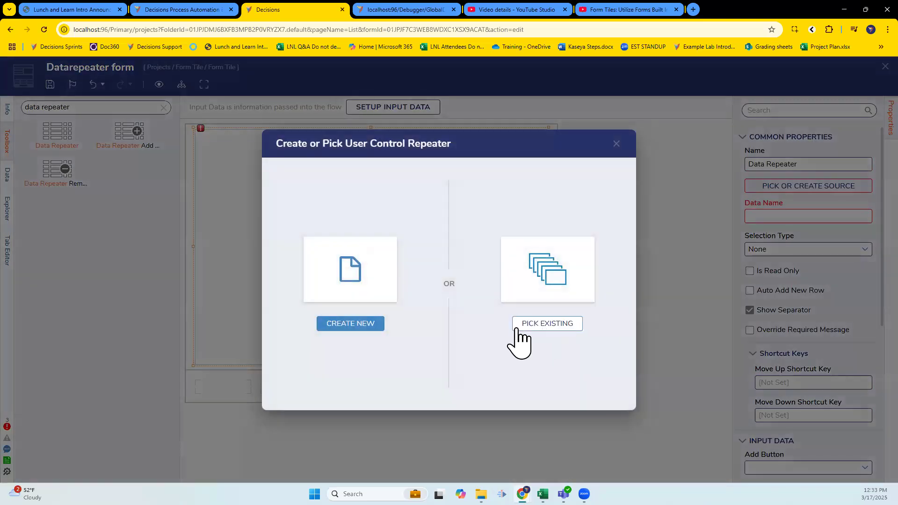
{"action": "left_click", "coordinate": [349, 324]}
{"action": "left_click", "coordinate": [423, 149]}
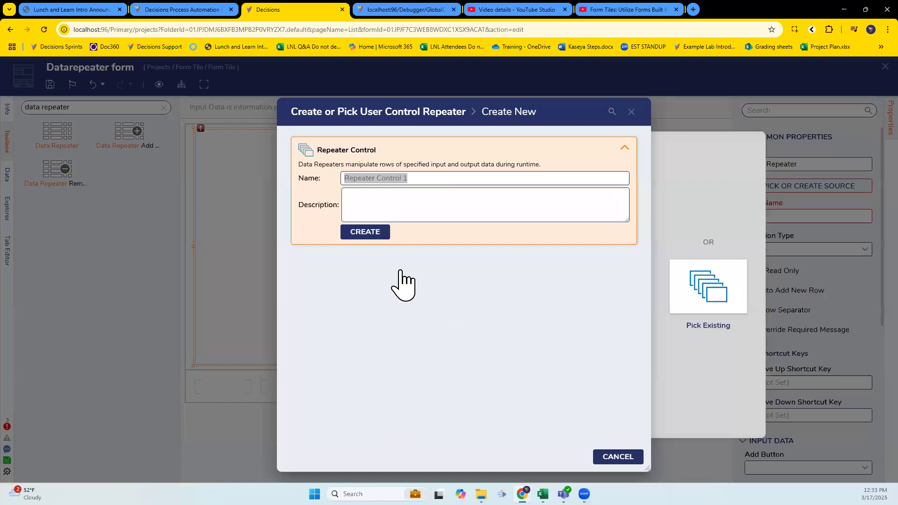
{"action": "left_click", "coordinate": [365, 232]}
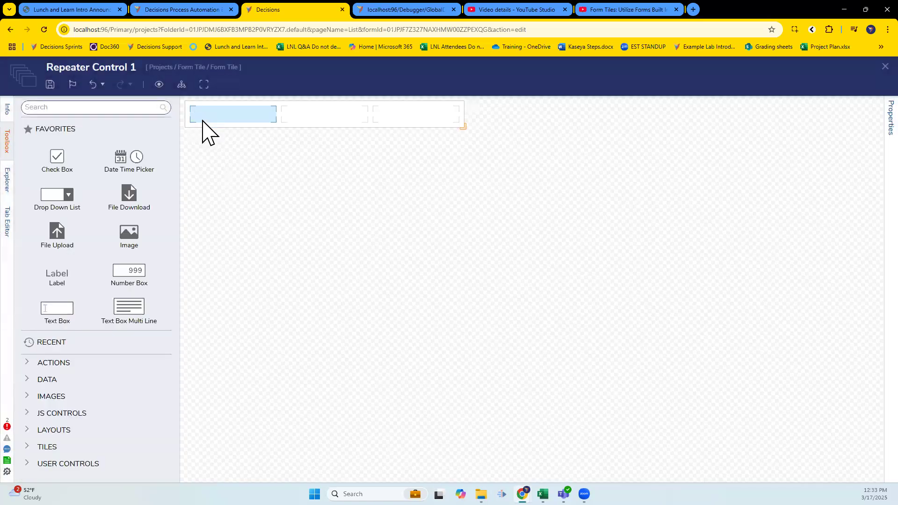
Widen the repeater row and add a text box with the data name Email in its first column
{"action": "left_click_drag", "start_coordinate": [546, 125], "coordinate": [550, 131]}
{"action": "left_click_drag", "start_coordinate": [57, 308], "coordinate": [222, 112]}
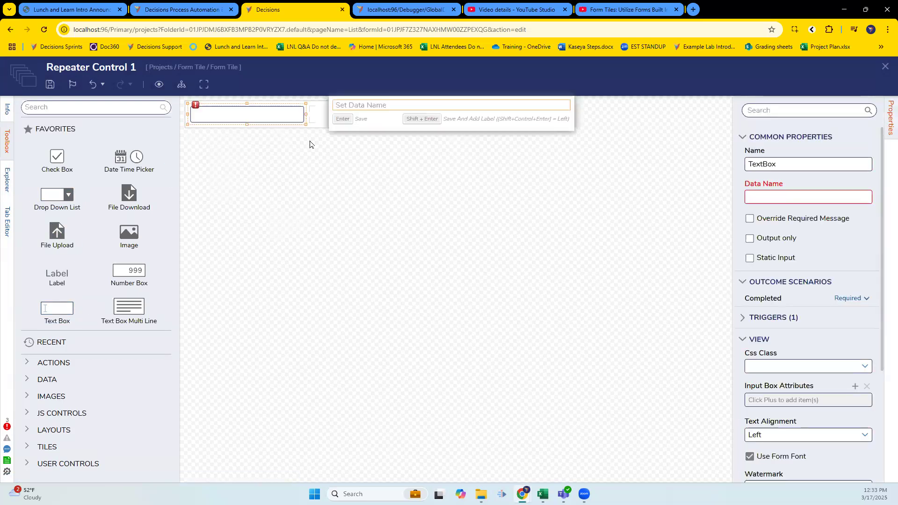
{"action": "type", "text": "Email"}
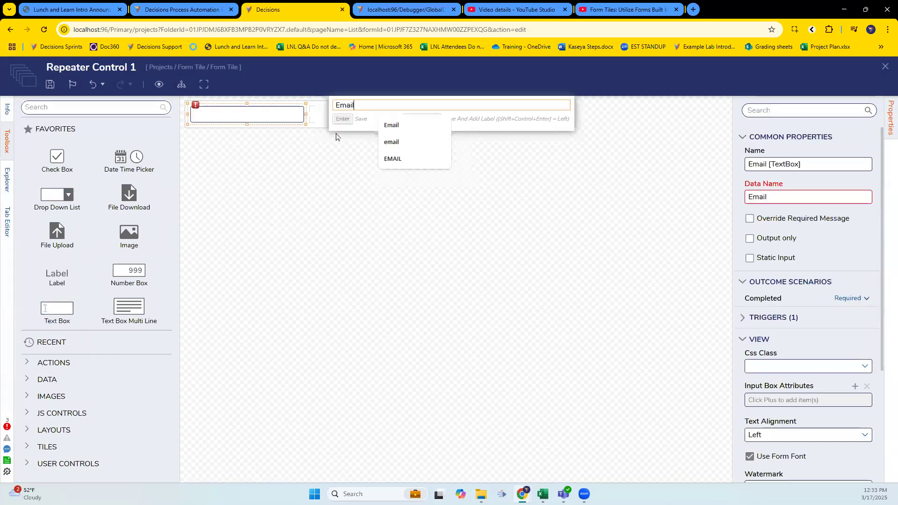
{"action": "key", "text": "Return"}
Add a second text box with the data name Created On Date in the repeater row's middle column
{"action": "left_click_drag", "start_coordinate": [57, 308], "coordinate": [424, 137]}
{"action": "type", "text": "Created On"}
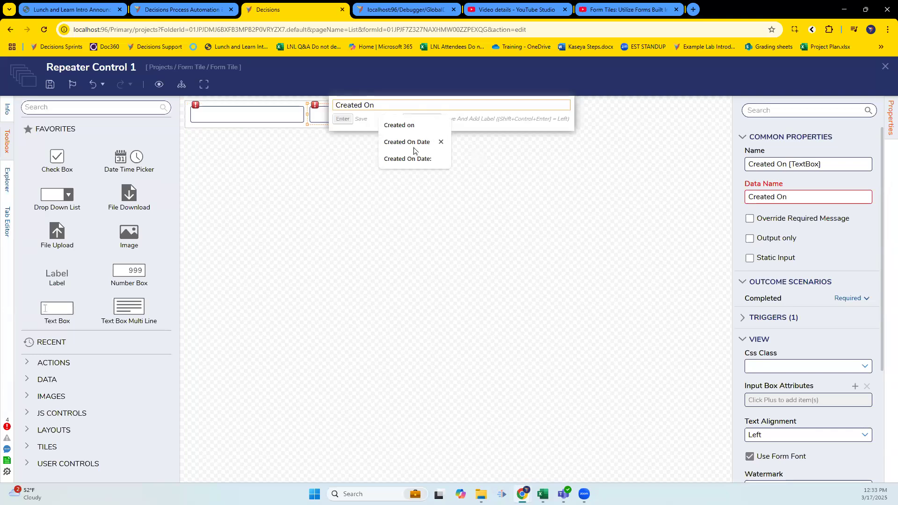
{"action": "left_click", "coordinate": [414, 149]}
{"action": "key", "text": "Return"}
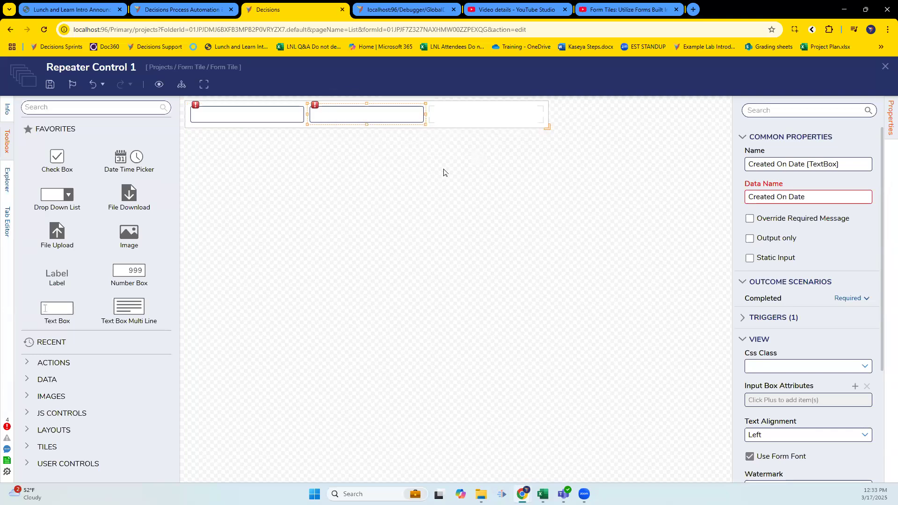
Check the Created On Date text box's data name, save the repeater control and close it to return to the form
{"action": "left_click", "coordinate": [809, 197]}
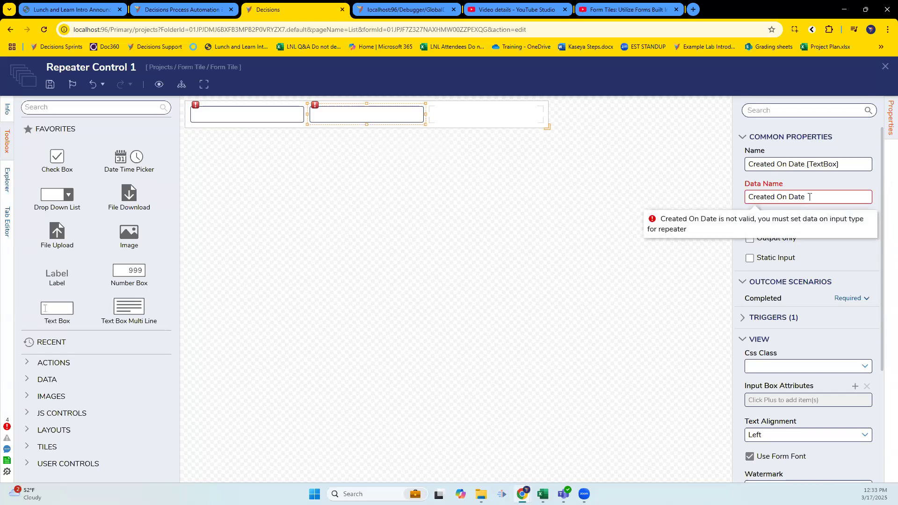
{"action": "left_click", "coordinate": [475, 173]}
{"action": "key", "text": "ctrl+s"}
{"action": "left_click", "coordinate": [563, 313]}
{"action": "left_click", "coordinate": [886, 67]}
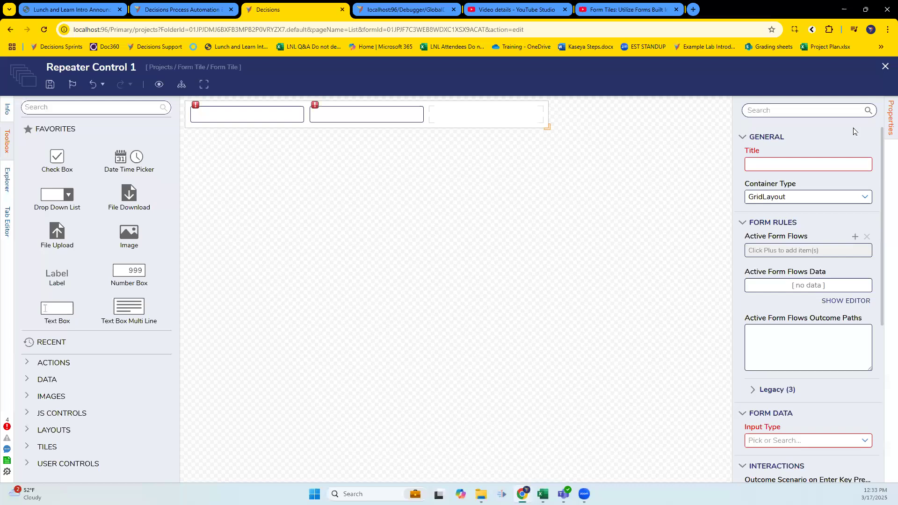
Set the data repeater's Data Name to InputType on the Datarepeater form
{"action": "scroll", "coordinate": [867, 351], "scroll_direction": "down", "scroll_amount": 2}
{"action": "scroll", "coordinate": [849, 327], "scroll_direction": "up", "scroll_amount": 2}
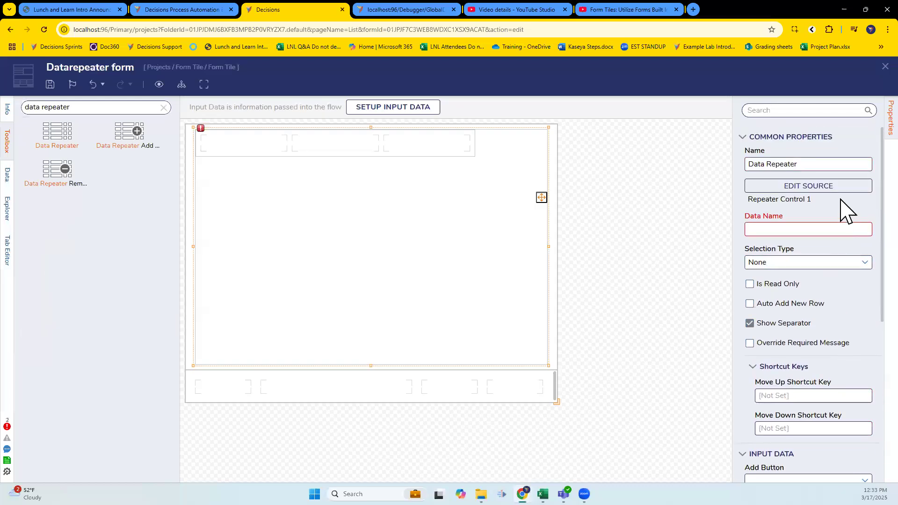
{"action": "scroll", "coordinate": [852, 341], "scroll_direction": "down", "scroll_amount": 3}
{"action": "left_click", "coordinate": [624, 311]}
{"action": "left_click", "coordinate": [499, 265]}
{"action": "left_click", "coordinate": [817, 228]}
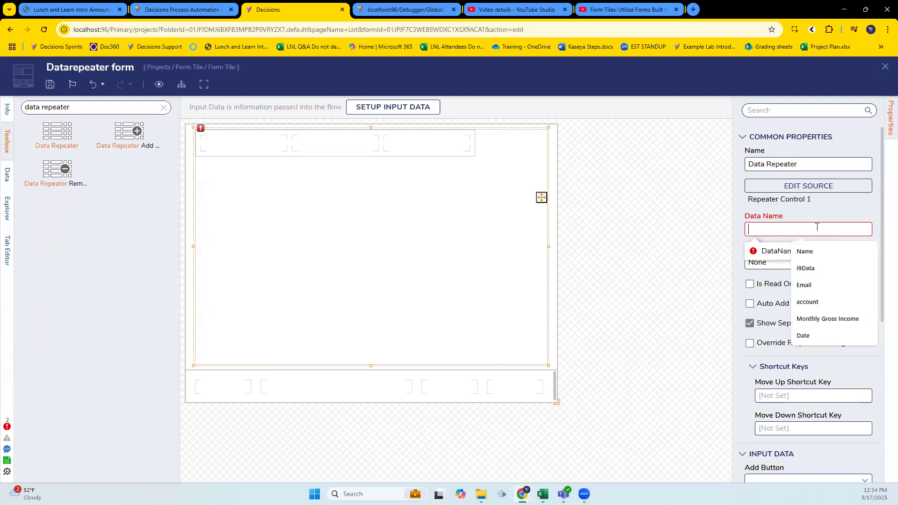
{"action": "type", "text": "Input"}
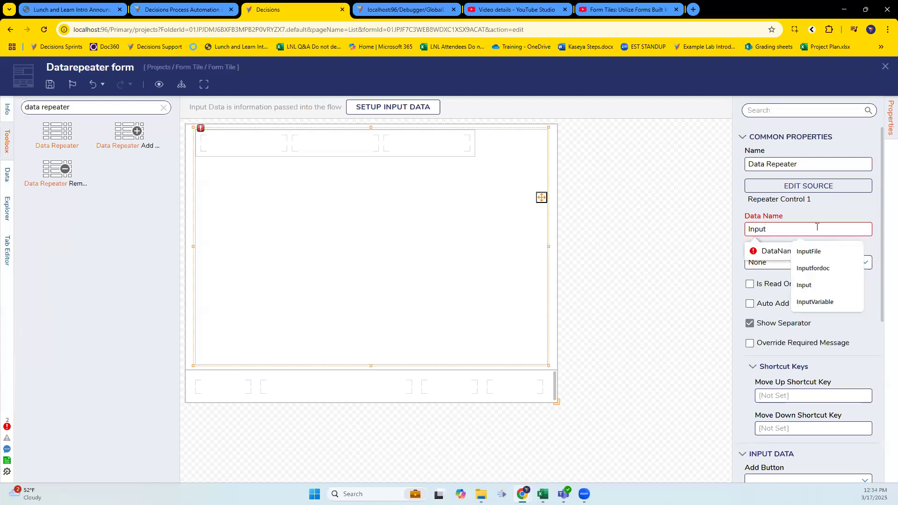
{"action": "type", "text": "Type"}
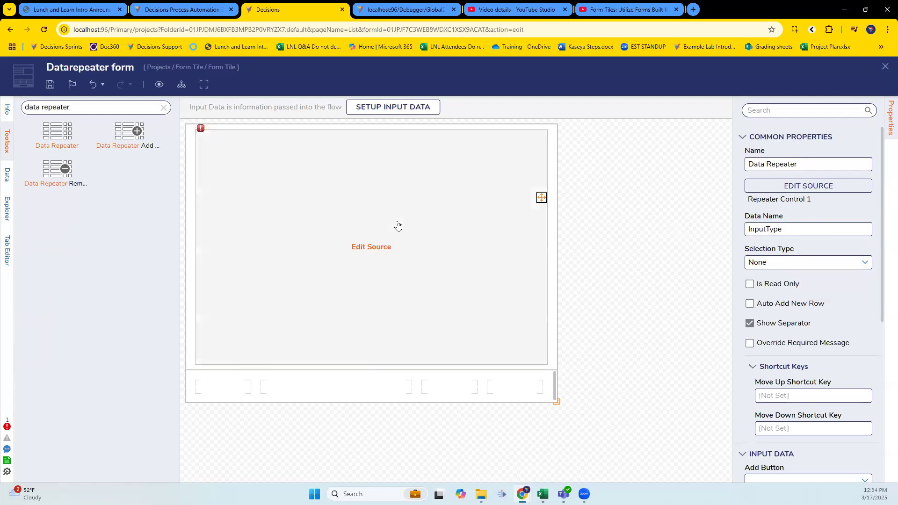
{"action": "scroll", "coordinate": [828, 253], "scroll_direction": "down", "scroll_amount": 6}
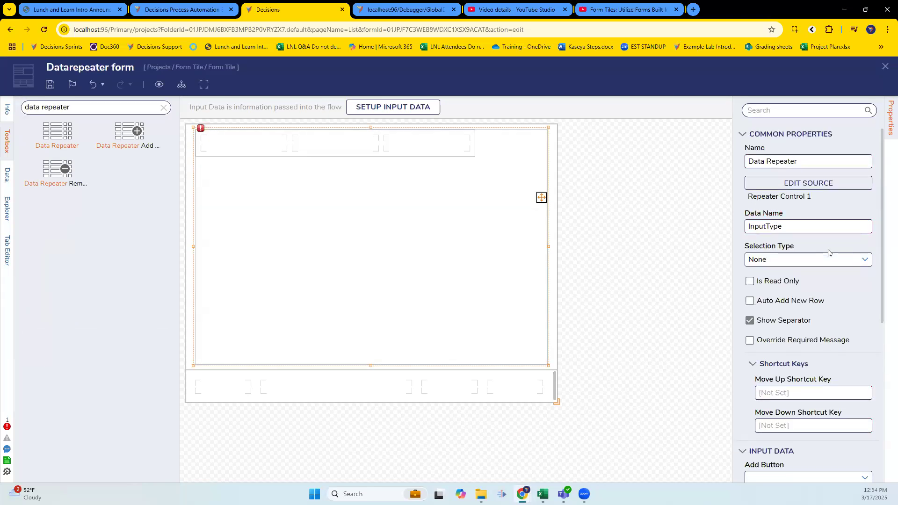
Add a button named Done in the last cell of the form's footer
{"action": "left_click", "coordinate": [164, 107]}
{"action": "left_click_drag", "start_coordinate": [75, 171], "coordinate": [517, 390]}
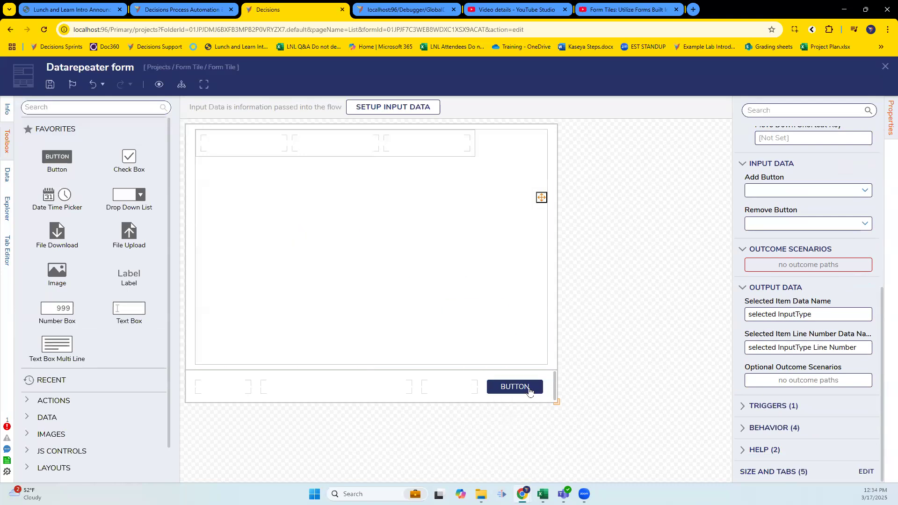
{"action": "type", "text": "Done"}
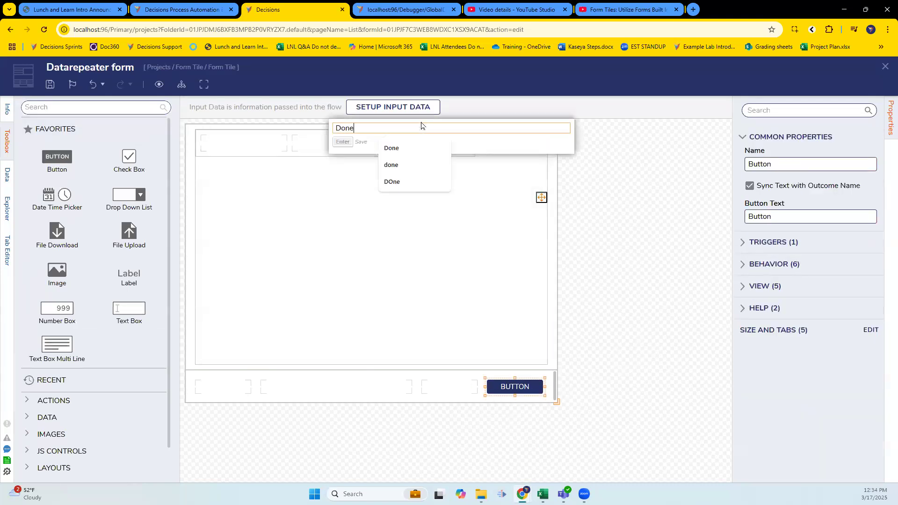
{"action": "key", "text": "Return"}
Reopen the data repeater's source for editing and set the repeater control's Input Type to Account
{"action": "left_click", "coordinate": [431, 146]}
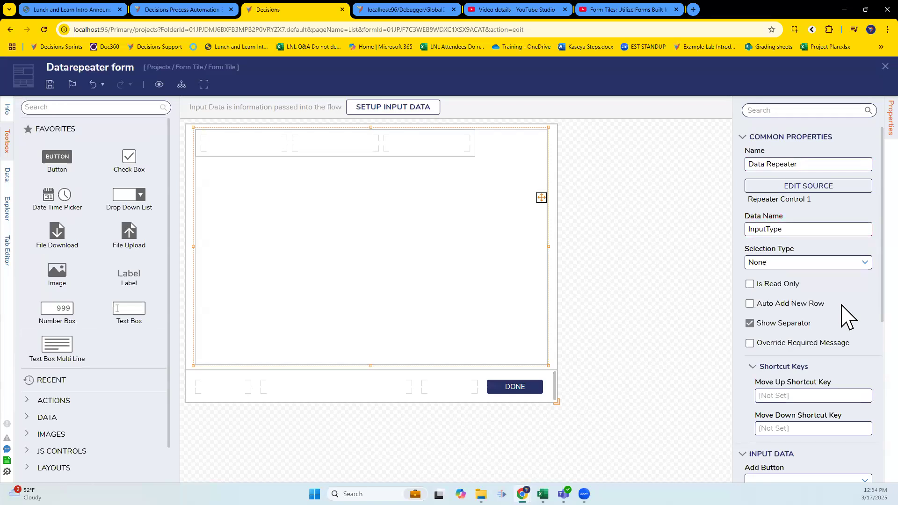
{"action": "left_click", "coordinate": [804, 187]}
{"action": "left_click", "coordinate": [548, 125]}
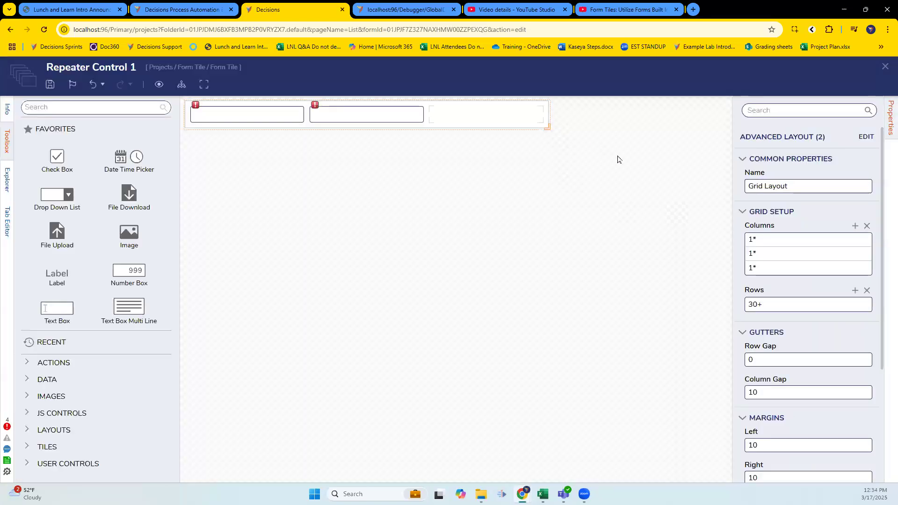
{"action": "left_click", "coordinate": [619, 160]}
{"action": "left_click", "coordinate": [865, 440]}
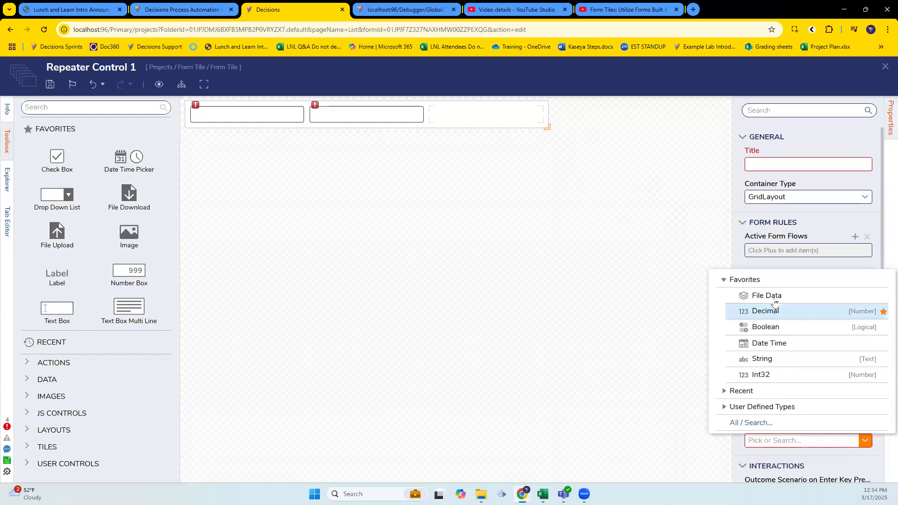
{"action": "left_click", "coordinate": [801, 444]}
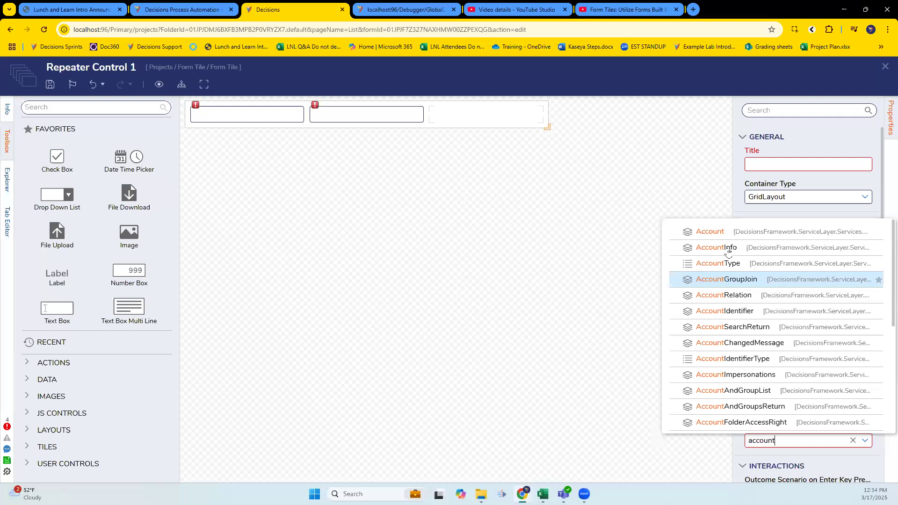
{"action": "left_click", "coordinate": [729, 231]}
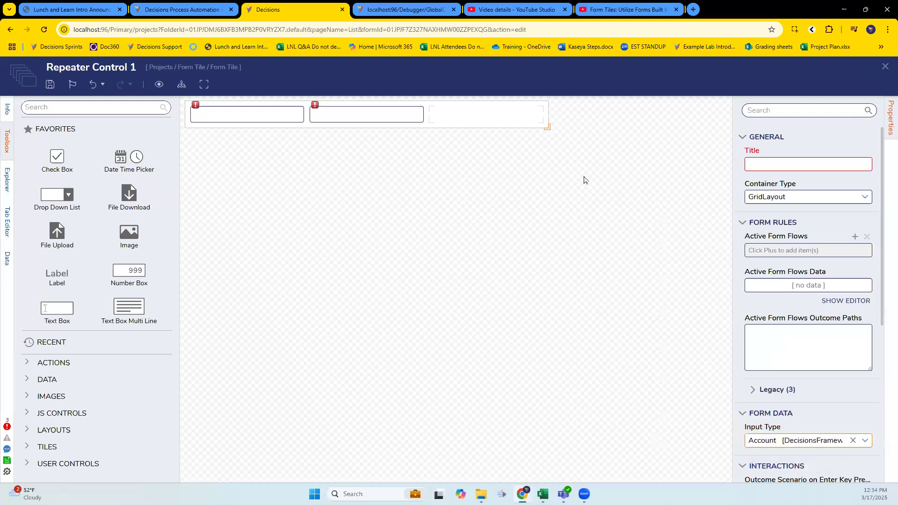
Set the repeater control's title to DataRepeaterStuff
{"action": "left_click", "coordinate": [805, 169]}
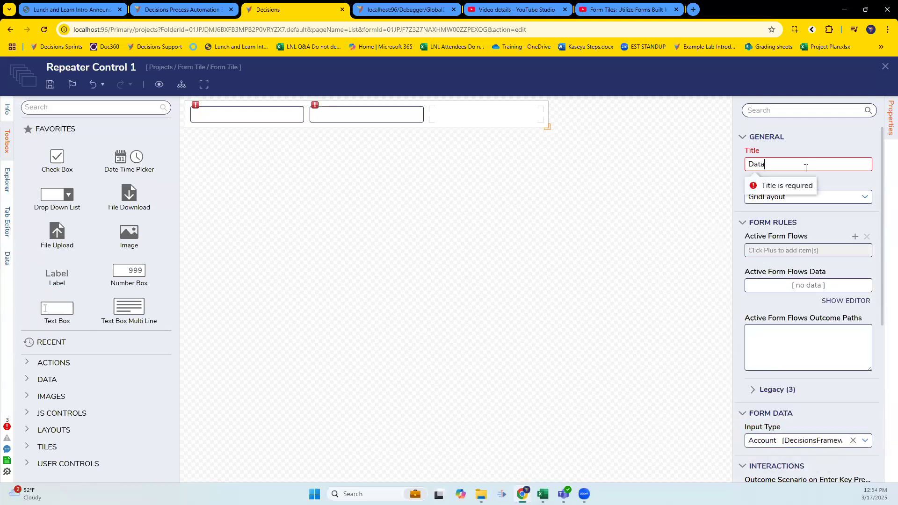
{"action": "type", "text": "DataRepeaterStuff"}
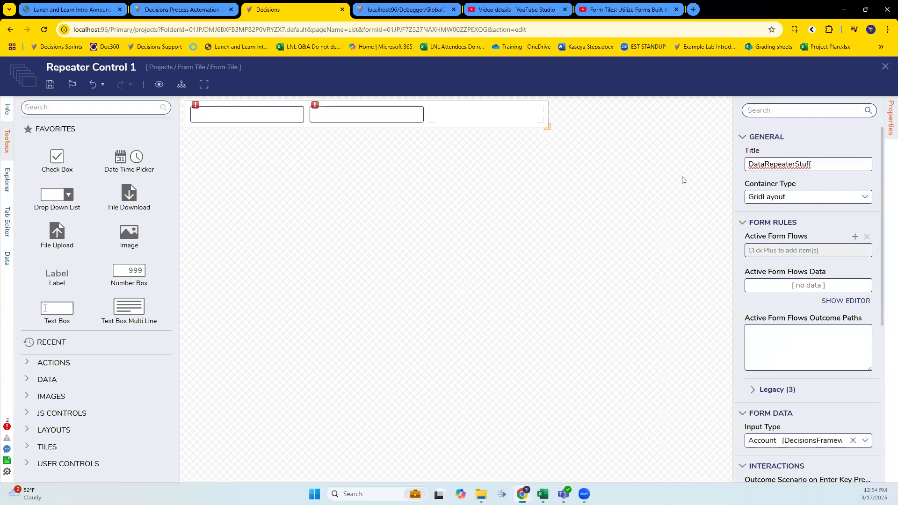
{"action": "left_click", "coordinate": [257, 116]}
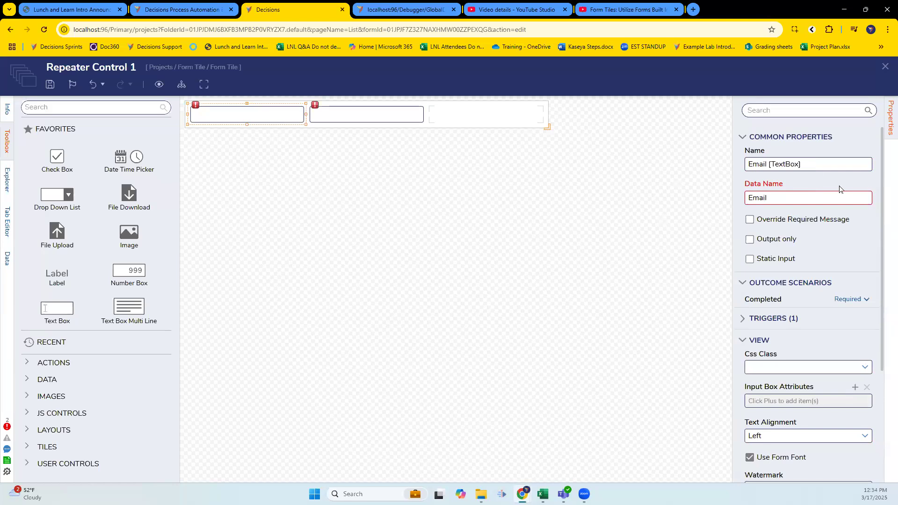
{"action": "left_click", "coordinate": [867, 184]}
{"action": "left_click", "coordinate": [514, 187]}
{"action": "left_click", "coordinate": [421, 208]}
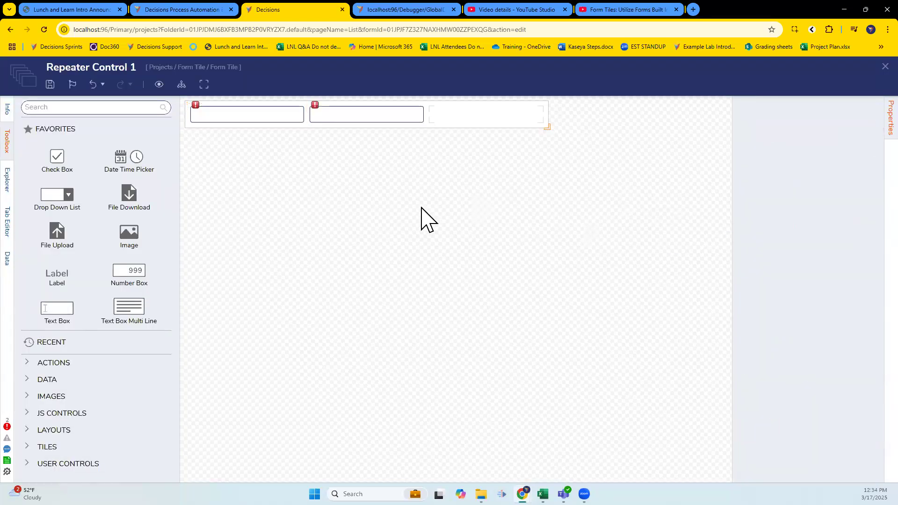
{"action": "scroll", "coordinate": [858, 328], "scroll_direction": "down", "scroll_amount": 5}
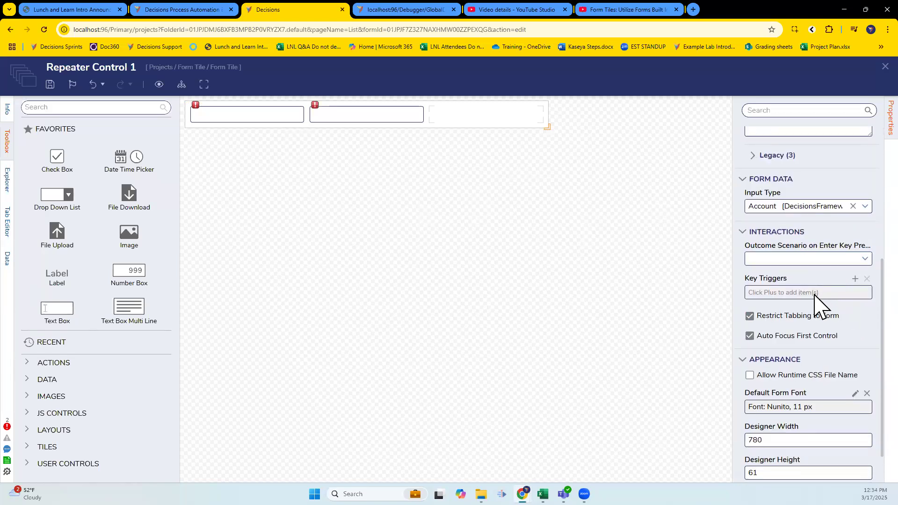
{"action": "scroll", "coordinate": [824, 302], "scroll_direction": "down", "scroll_amount": 1}
{"action": "scroll", "coordinate": [824, 308], "scroll_direction": "up", "scroll_amount": 6}
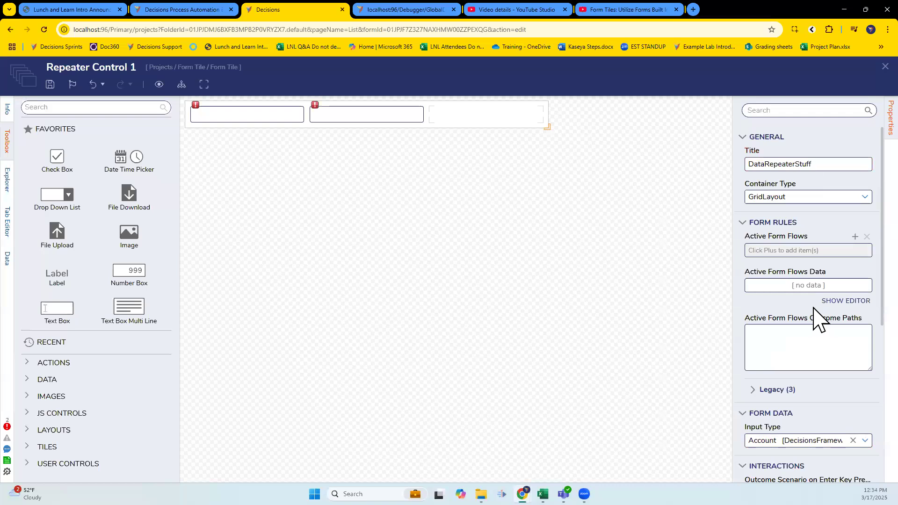
Bind the Email text box's Data Name to the EmailAddress field of the form data
{"action": "left_click", "coordinate": [258, 117]}
{"action": "left_click", "coordinate": [866, 184]}
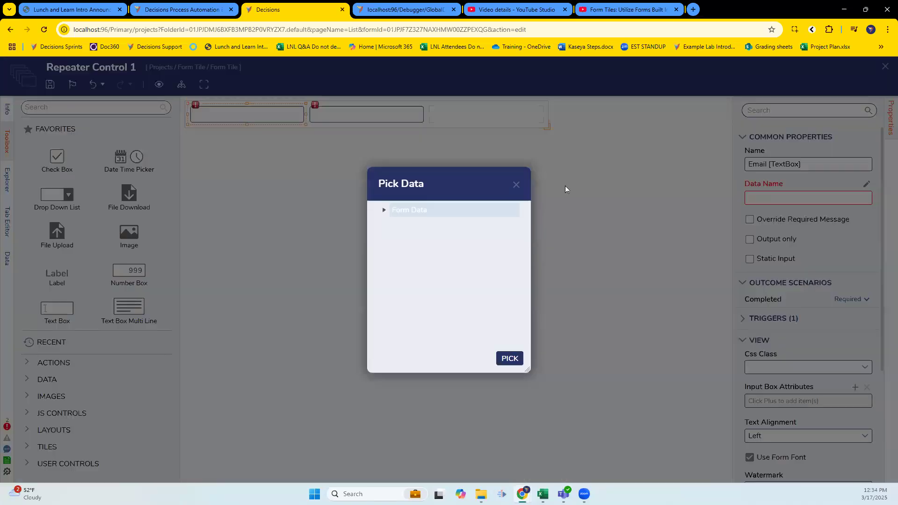
{"action": "left_click", "coordinate": [384, 211]}
{"action": "scroll", "coordinate": [475, 262], "scroll_direction": "down", "scroll_amount": 3}
{"action": "scroll", "coordinate": [477, 265], "scroll_direction": "down", "scroll_amount": 3}
{"action": "left_click", "coordinate": [461, 262]}
{"action": "scroll", "coordinate": [463, 266], "scroll_direction": "down", "scroll_amount": 1}
{"action": "left_click", "coordinate": [467, 233]}
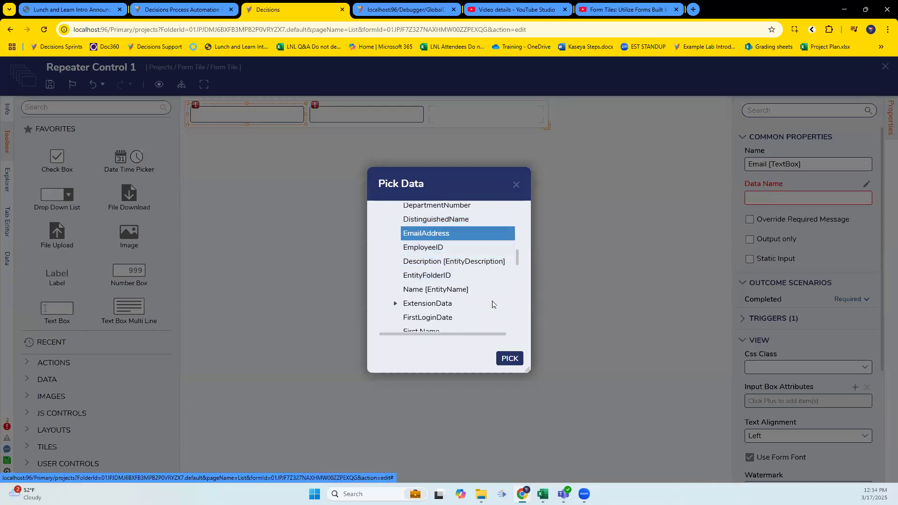
{"action": "left_click", "coordinate": [509, 358]}
Bind the Created On Date text box's Data Name to the CreatedOnDate field of the form data
{"action": "left_click", "coordinate": [353, 117]}
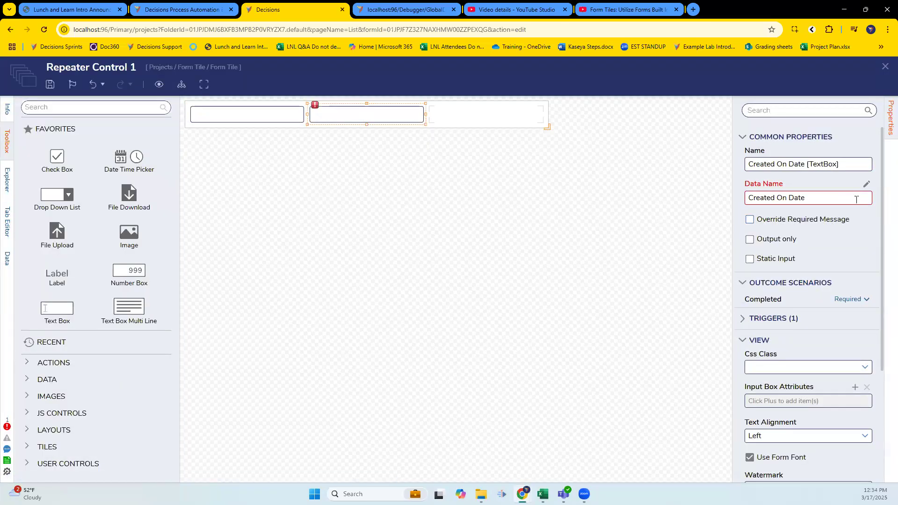
{"action": "left_click", "coordinate": [866, 184]}
{"action": "left_click", "coordinate": [384, 210]}
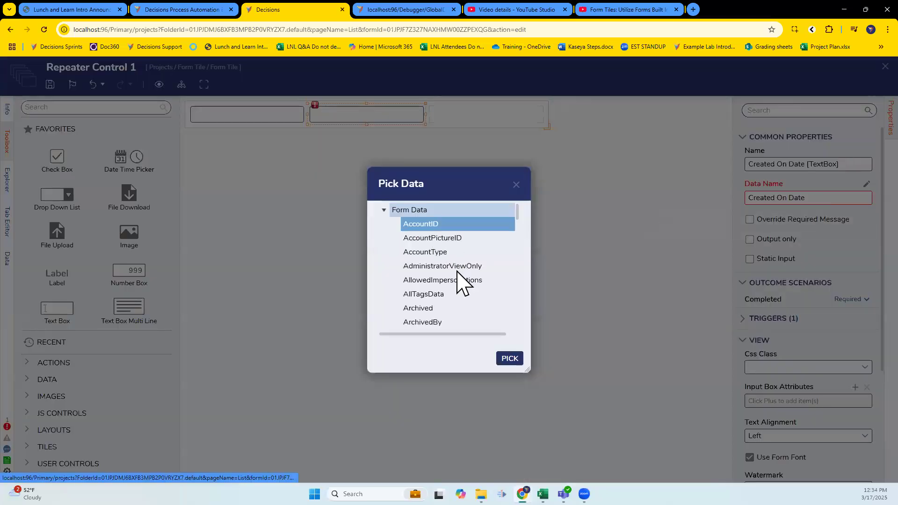
{"action": "scroll", "coordinate": [456, 300], "scroll_direction": "down", "scroll_amount": 3}
{"action": "left_click", "coordinate": [449, 280]}
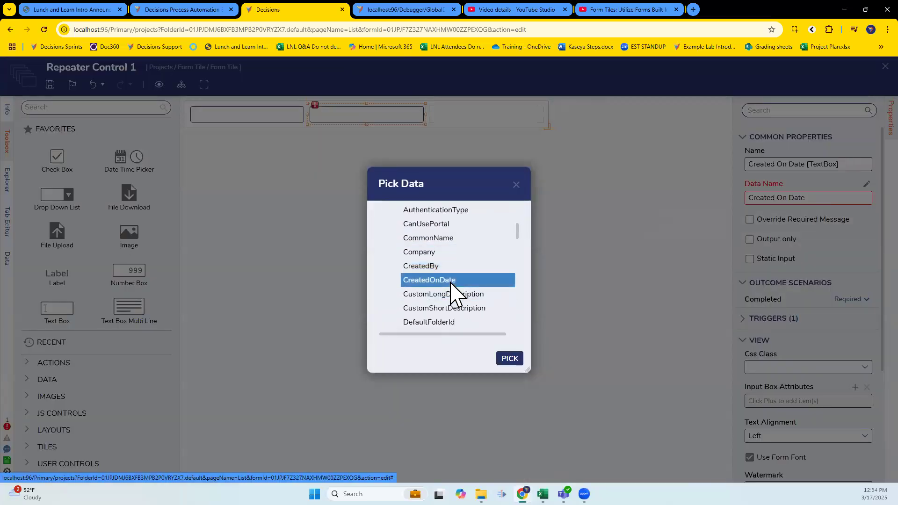
{"action": "left_click", "coordinate": [509, 358]}
Review the repeater control's validation warning, save the control and close it to return to the Datarepeater form
{"action": "left_click", "coordinate": [50, 84]}
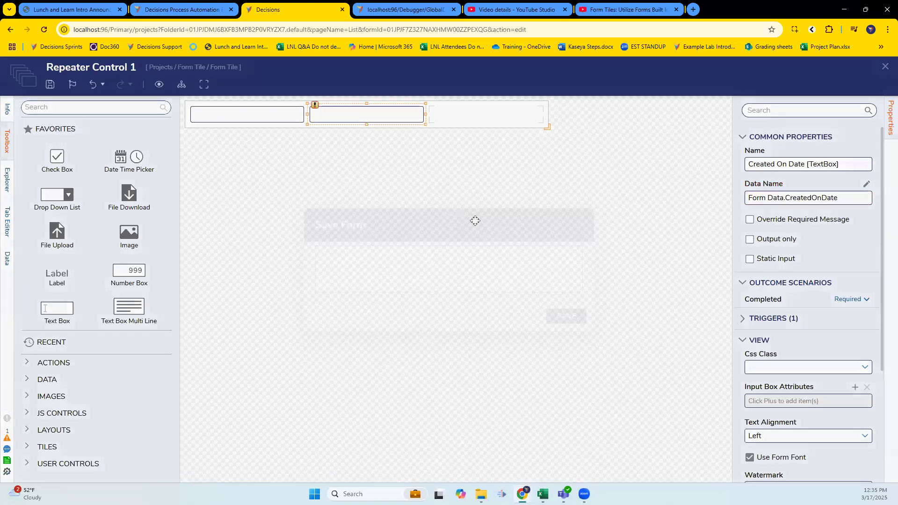
{"action": "left_click", "coordinate": [566, 316]}
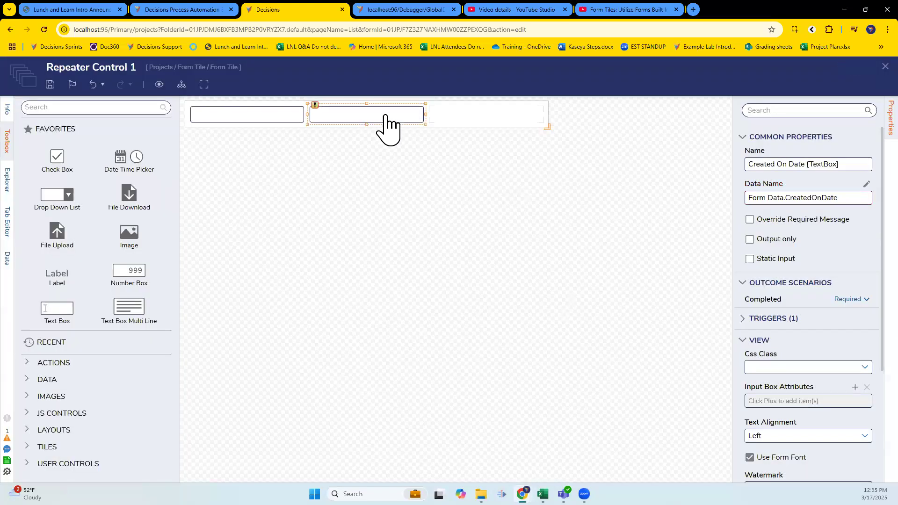
{"action": "scroll", "coordinate": [828, 351], "scroll_direction": "down", "scroll_amount": 4}
{"action": "scroll", "coordinate": [828, 351], "scroll_direction": "up", "scroll_amount": 4}
{"action": "left_click", "coordinate": [8, 438]}
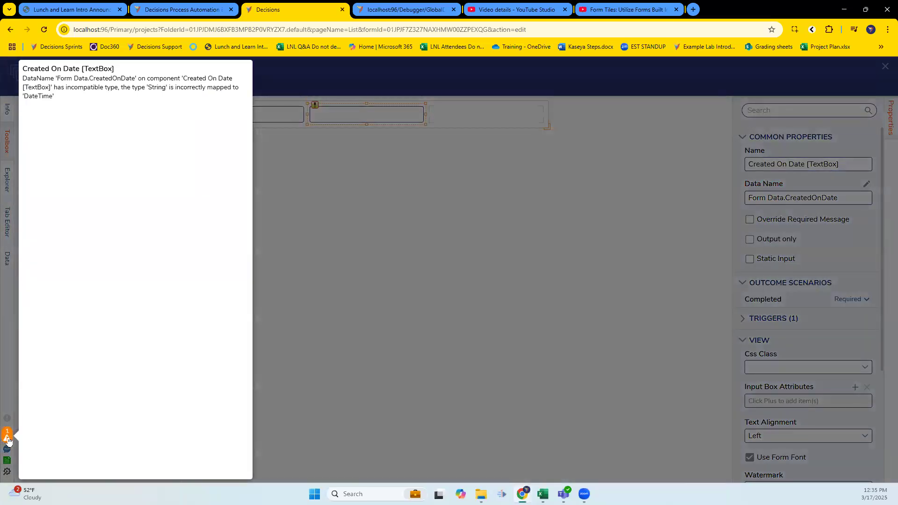
{"action": "left_click", "coordinate": [334, 271]}
{"action": "left_click", "coordinate": [574, 320]}
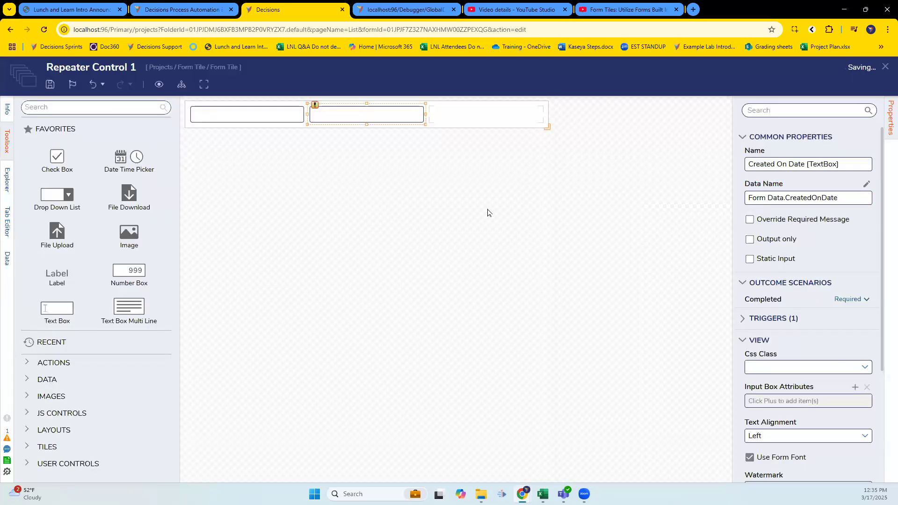
{"action": "left_click", "coordinate": [883, 68]}
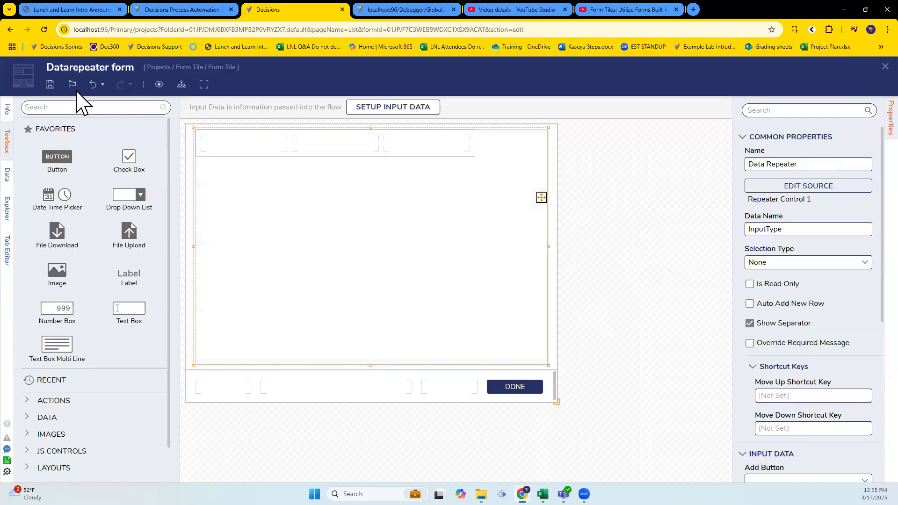
Save the Datarepeater form and close it to return to the DataRepeater flow
{"action": "left_click", "coordinate": [50, 84]}
{"action": "left_click", "coordinate": [570, 316]}
{"action": "left_click", "coordinate": [885, 67]}
Insert a Fetch Entities step before the Datarepeater form, lead both its outcomes to the form, and set its Type Name to Account
{"action": "double_click", "coordinate": [81, 139]}
{"action": "type", "text": "fetch"}
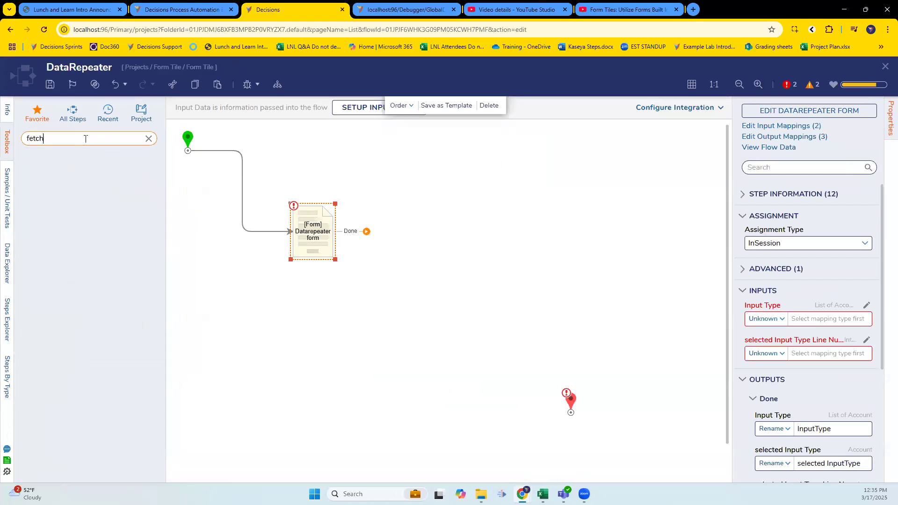
{"action": "left_click_drag", "start_coordinate": [71, 215], "coordinate": [237, 197]}
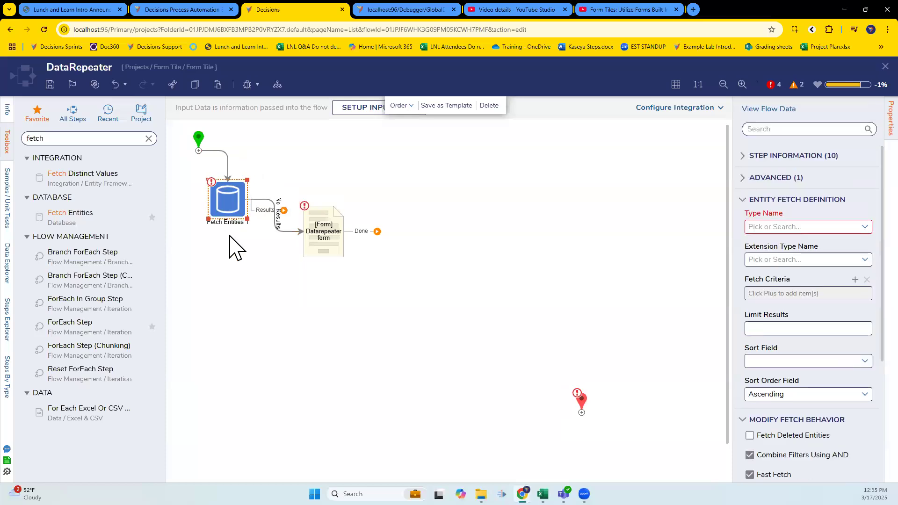
{"action": "left_click", "coordinate": [841, 227]}
{"action": "type", "text": "account"}
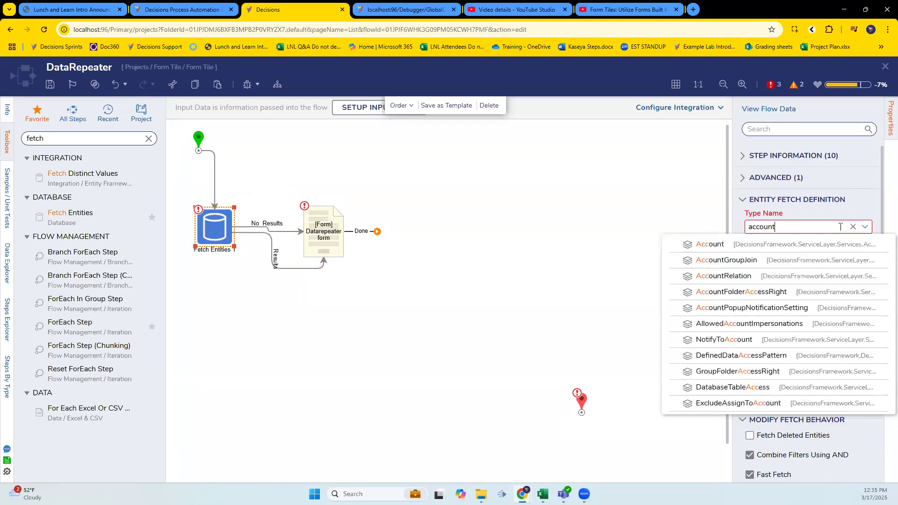
{"action": "left_click", "coordinate": [731, 247]}
Map the form step's Input Type to the EntityResults flow data and set selected Input Type Line Number to Ignore
{"action": "left_click", "coordinate": [341, 250]}
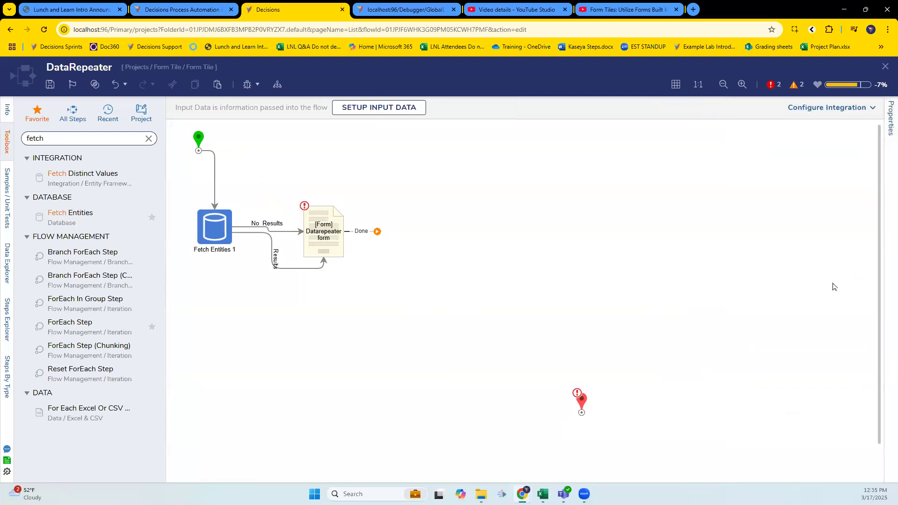
{"action": "left_click", "coordinate": [778, 326]}
{"action": "left_click", "coordinate": [772, 353]}
{"action": "left_click", "coordinate": [309, 191]}
{"action": "left_click", "coordinate": [660, 466]}
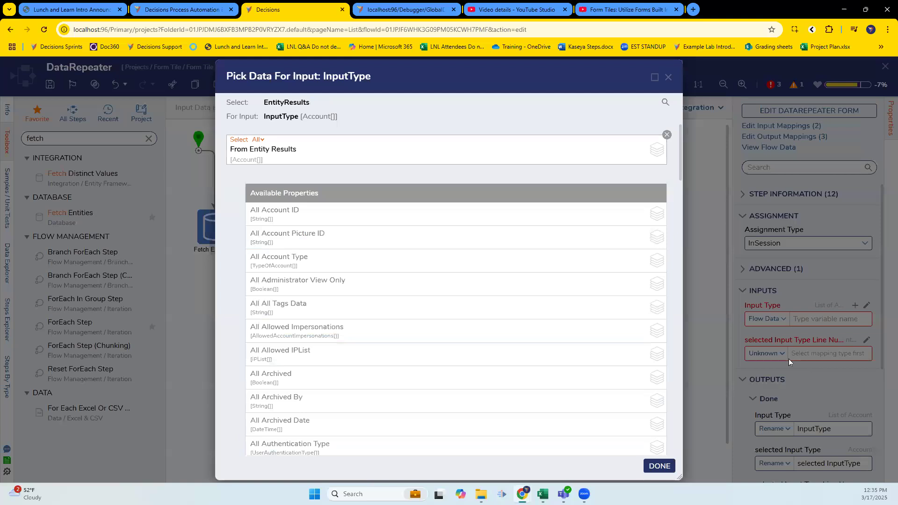
{"action": "left_click", "coordinate": [771, 353]}
{"action": "left_click", "coordinate": [765, 404]}
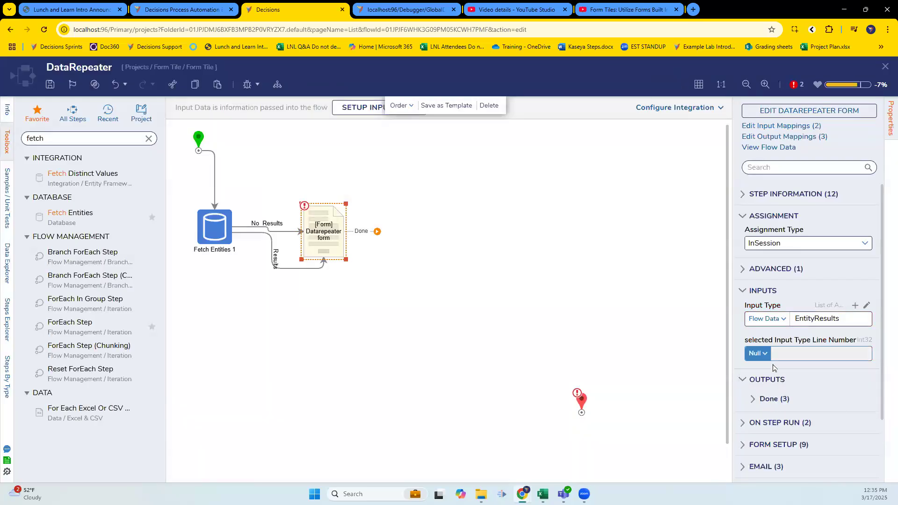
{"action": "left_click", "coordinate": [757, 353]}
{"action": "key", "text": "Return"}
Connect the form's Done outcome to the flow's end step and save the flow
{"action": "left_click_drag", "start_coordinate": [377, 231], "coordinate": [582, 412]}
{"action": "left_click", "coordinate": [49, 85]}
{"action": "left_click", "coordinate": [565, 315]}
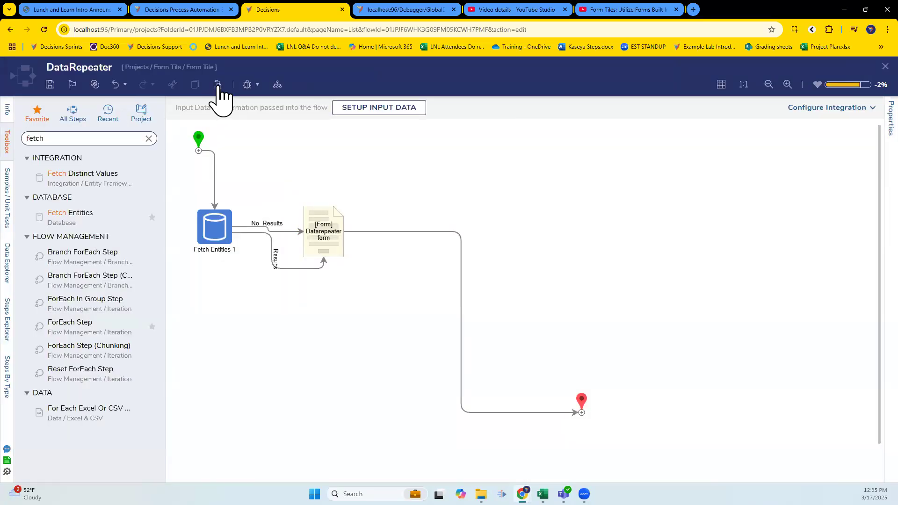
Debug the DataRepeater flow to view the account rows in the running form, and close the debugger
{"action": "left_click", "coordinate": [247, 84]}
{"action": "left_click", "coordinate": [733, 245]}
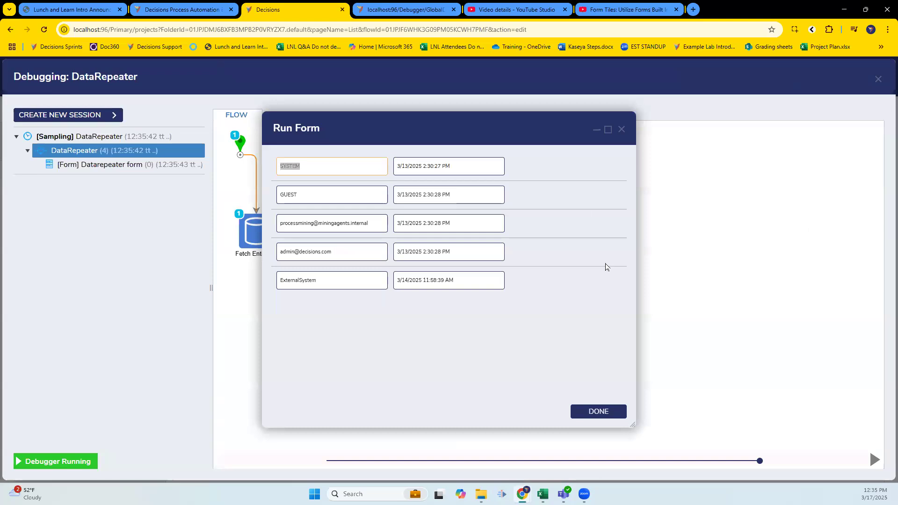
{"action": "left_click", "coordinate": [622, 129]}
{"action": "left_click", "coordinate": [878, 79]}
Examine the Datarepeater form step's input and Done output mappings in the flow
{"action": "left_click", "coordinate": [333, 240]}
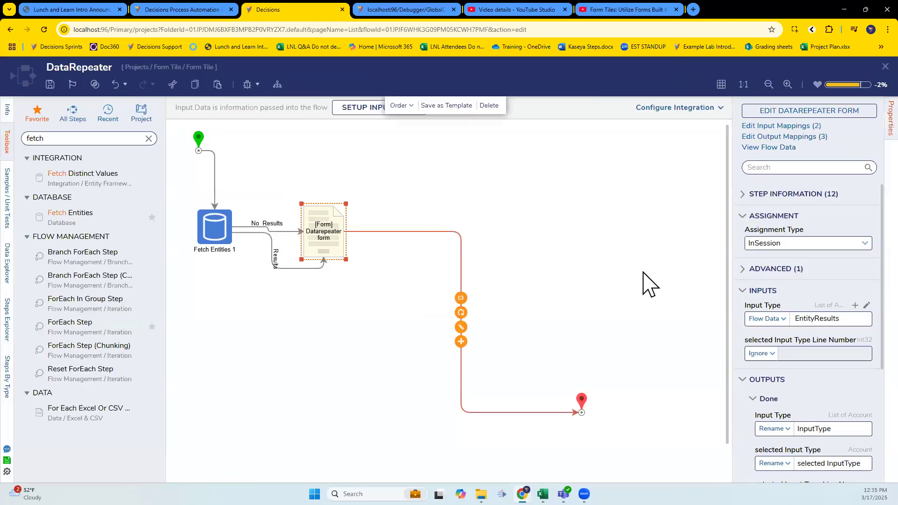
{"action": "scroll", "coordinate": [854, 399], "scroll_direction": "down", "scroll_amount": 4}
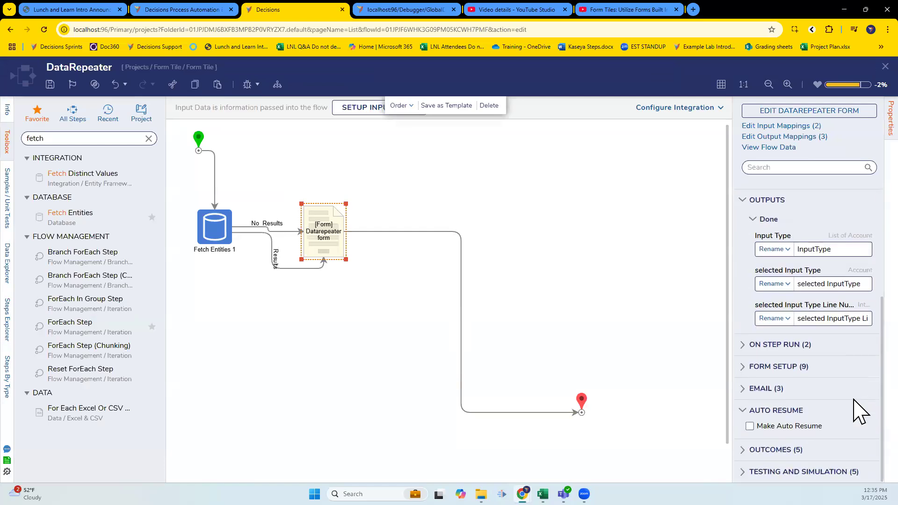
{"action": "mouse_move", "coordinate": [287, 234]}
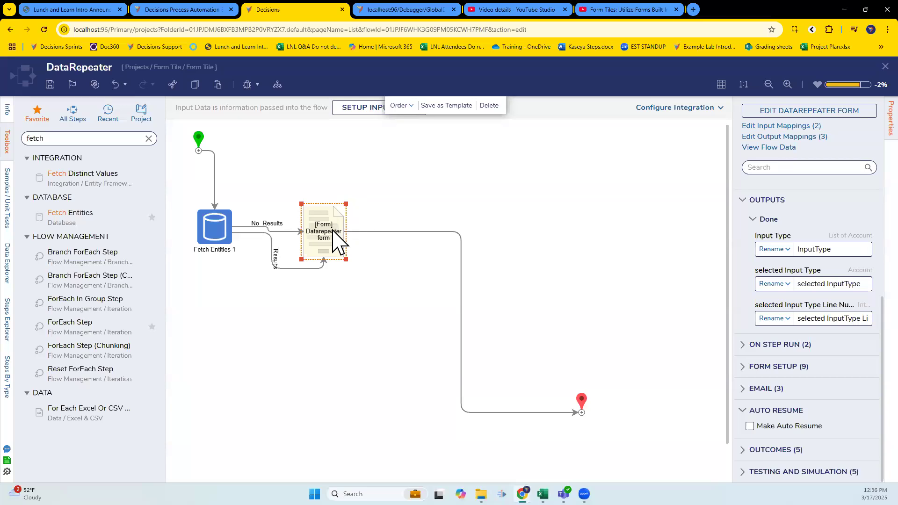
{"action": "left_click", "coordinate": [833, 112]}
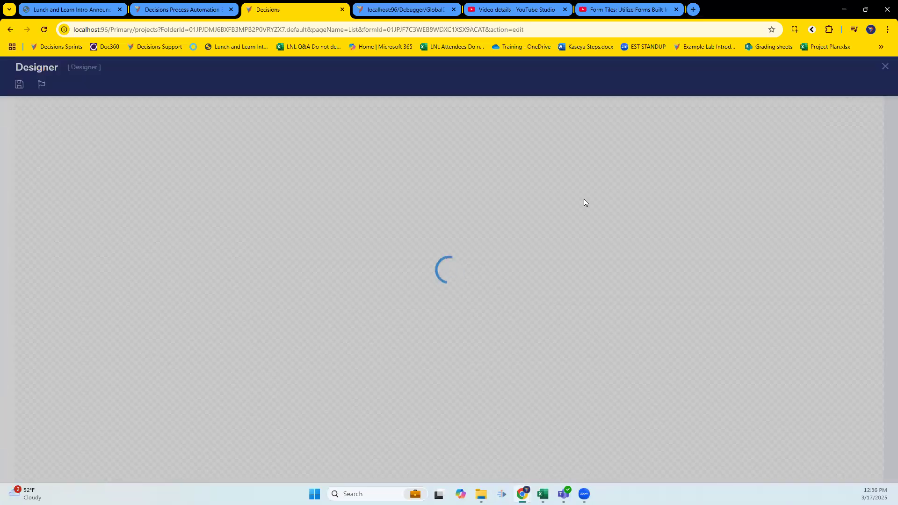
{"action": "left_click", "coordinate": [885, 68]}
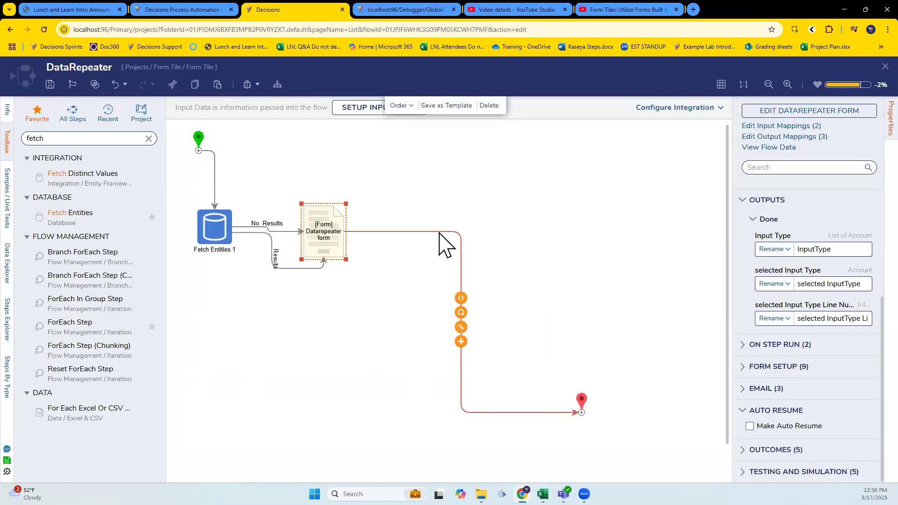
Add Data Repeater Add and Data Repeater Remove buttons to the first and third footer cells of the Datarepeater form and save it
{"action": "left_click", "coordinate": [337, 248]}
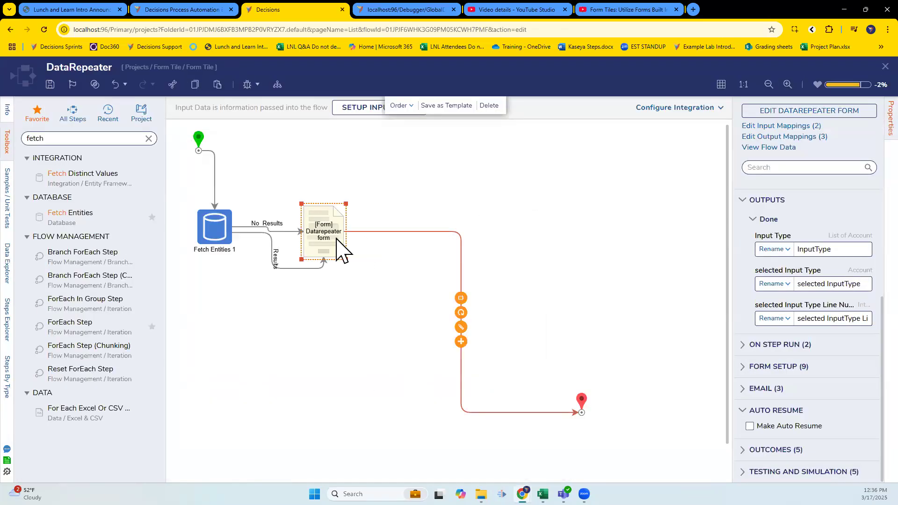
{"action": "left_click", "coordinate": [824, 112]}
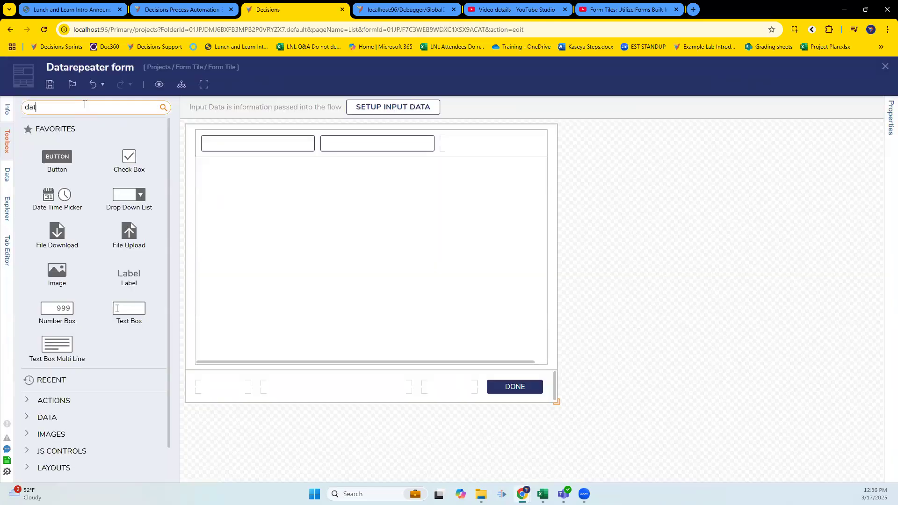
{"action": "left_click", "coordinate": [85, 104]}
{"action": "type", "text": "data repeaters"}
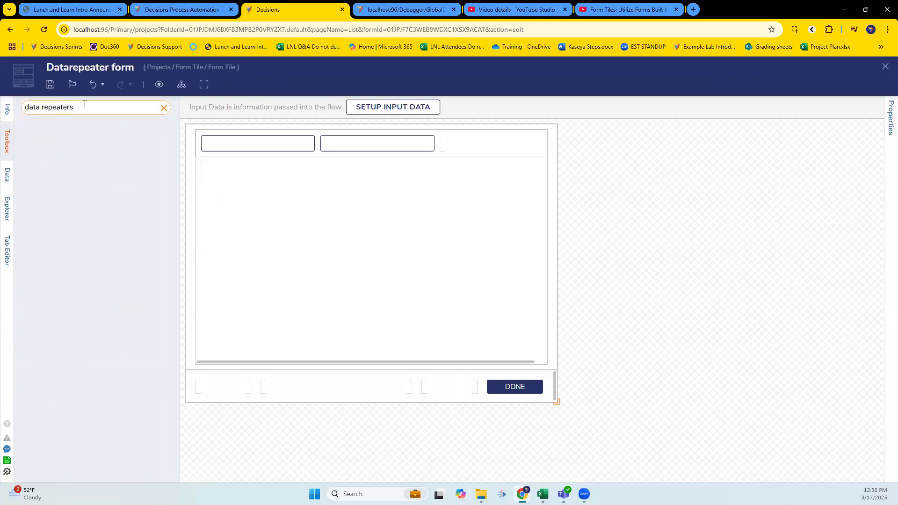
{"action": "key", "text": "BackSpace"}
{"action": "left_click_drag", "start_coordinate": [104, 144], "coordinate": [218, 386]}
{"action": "left_click_drag", "start_coordinate": [388, 391], "coordinate": [454, 397]}
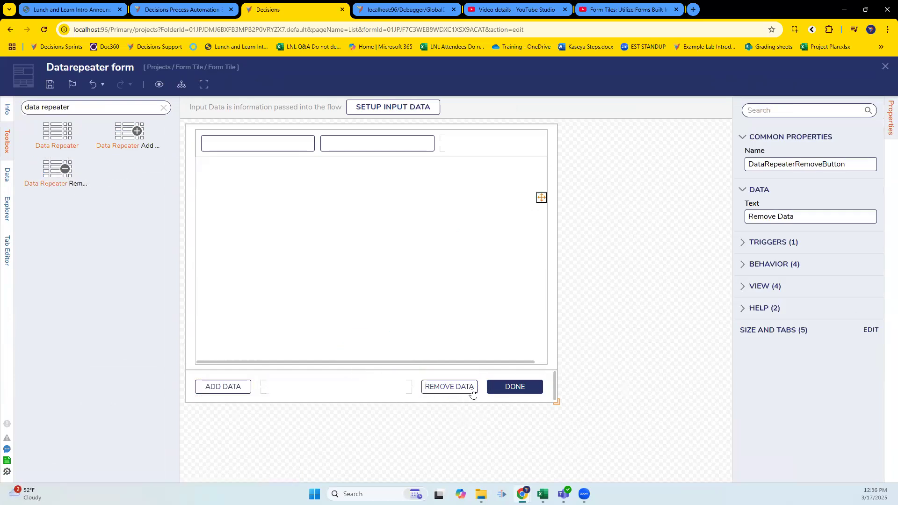
{"action": "left_click", "coordinate": [221, 387]}
{"action": "left_click", "coordinate": [50, 84]}
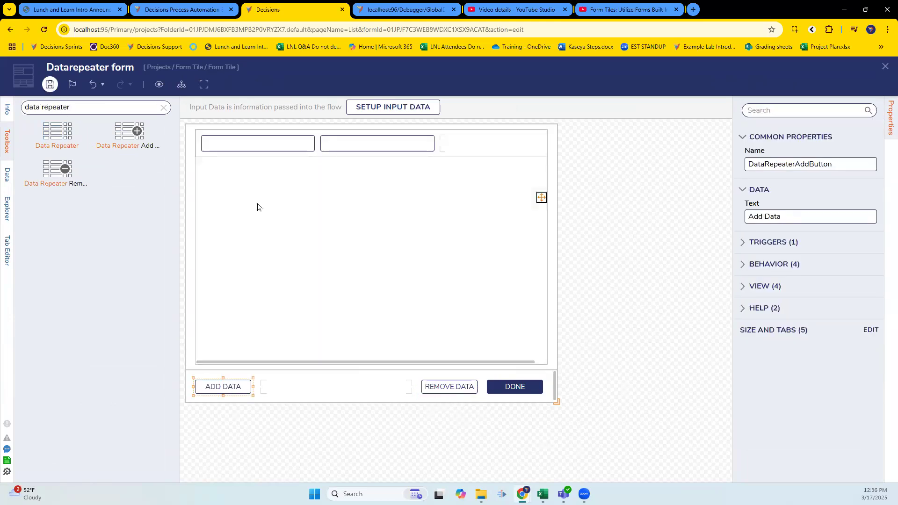
{"action": "left_click", "coordinate": [565, 315]}
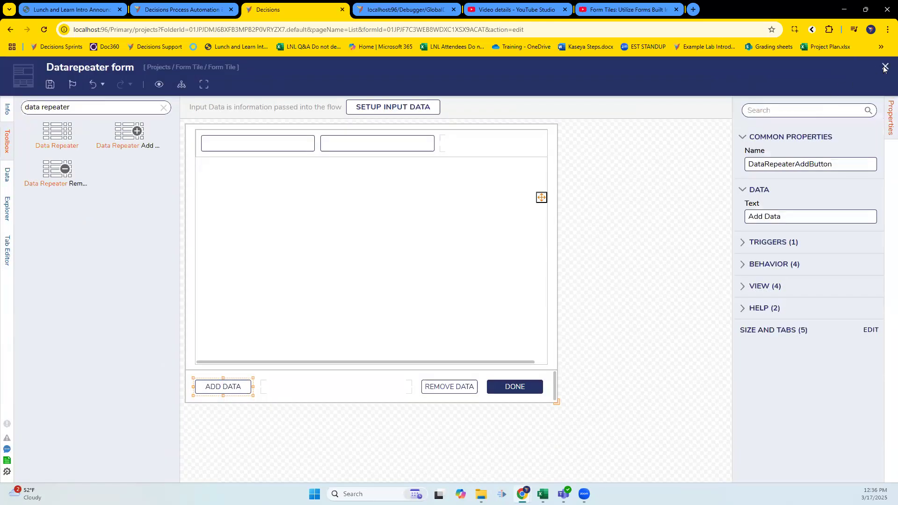
Close the form designer, debug the DataRepeater flow to test the Add Data and Remove Data buttons, and close the debugger
{"action": "left_click", "coordinate": [885, 67]}
{"action": "left_click", "coordinate": [245, 85]}
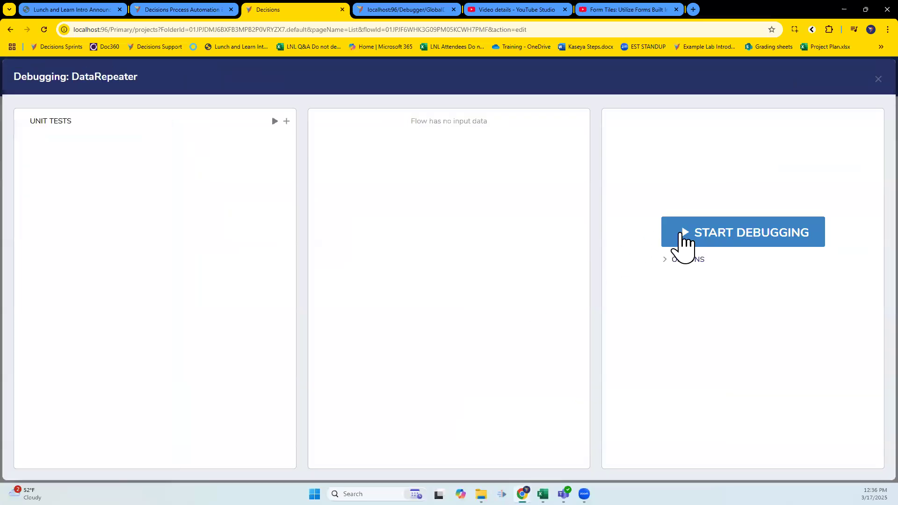
{"action": "left_click", "coordinate": [682, 237]}
{"action": "left_click", "coordinate": [296, 415]}
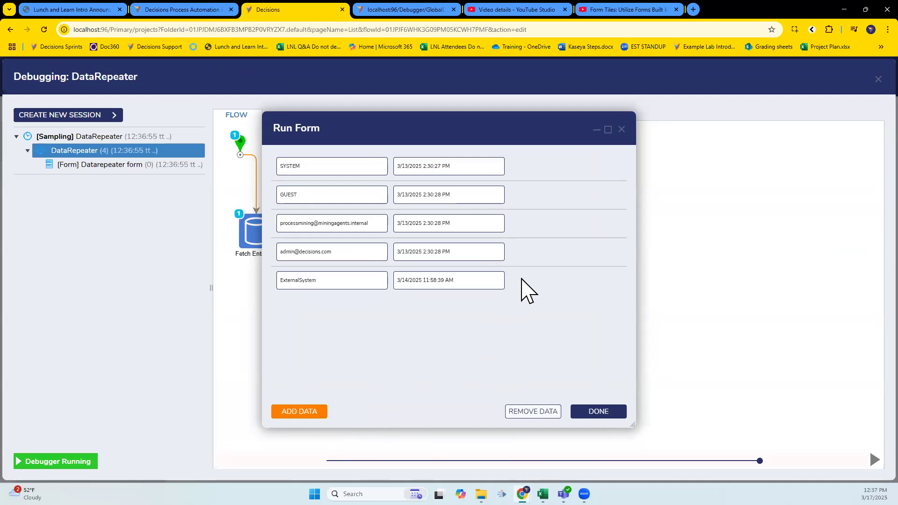
{"action": "left_click", "coordinate": [546, 412]}
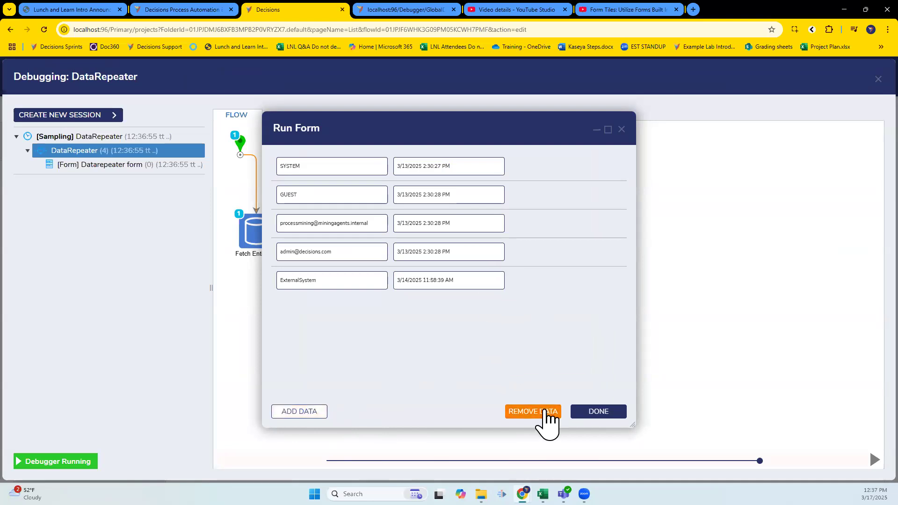
{"action": "double_click", "coordinate": [309, 284]}
{"action": "double_click", "coordinate": [486, 282]}
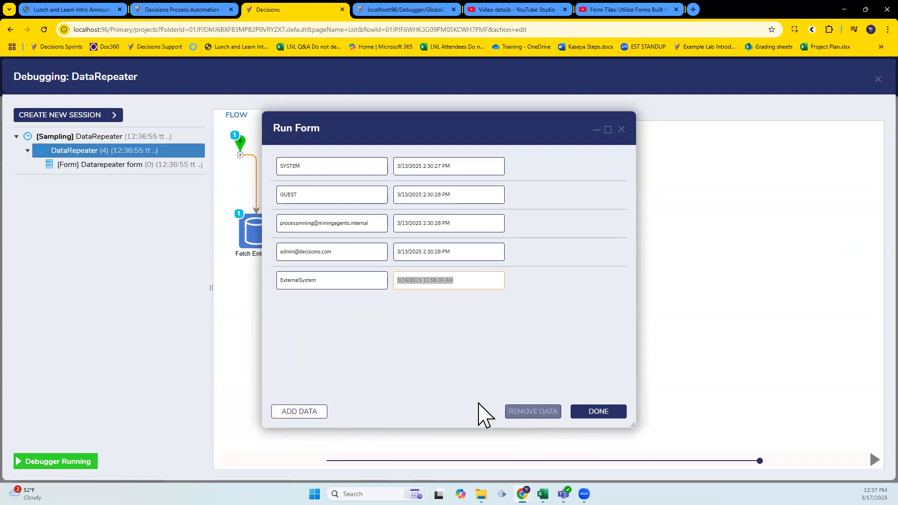
{"action": "left_click", "coordinate": [621, 130]}
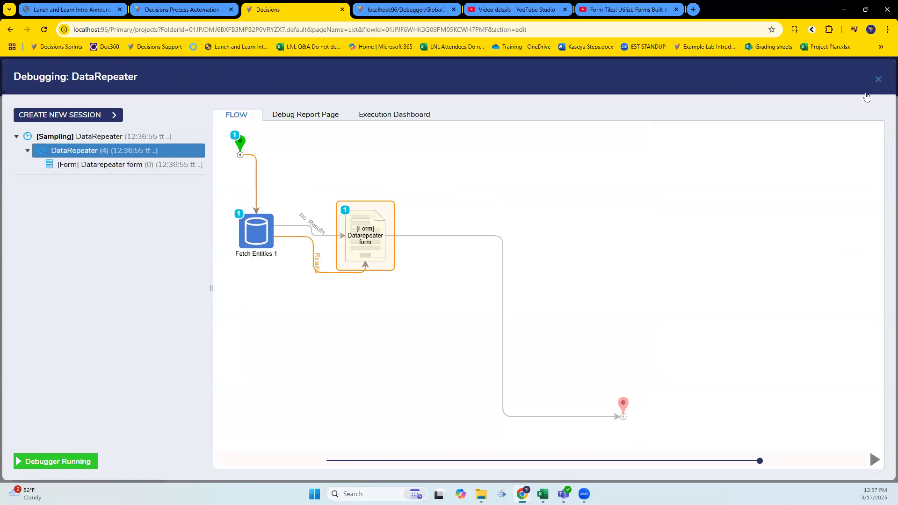
{"action": "left_click", "coordinate": [878, 79]}
Examine the Done output mappings of the Datarepeater form step with their full names readable
{"action": "left_click", "coordinate": [322, 236]}
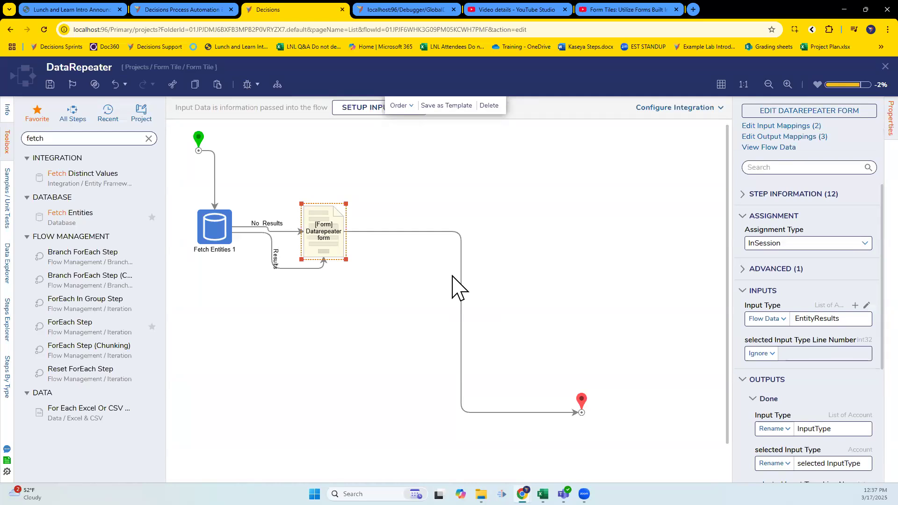
{"action": "double_click", "coordinate": [341, 230]}
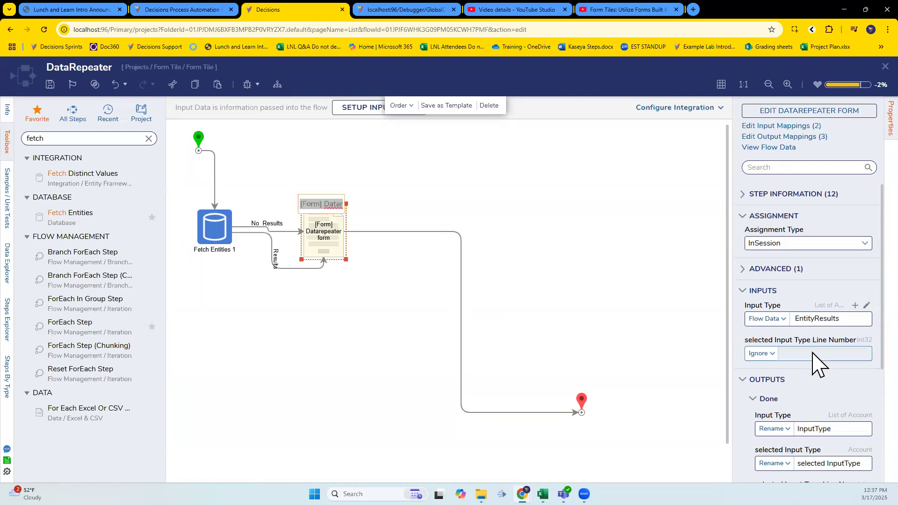
{"action": "scroll", "coordinate": [818, 362], "scroll_direction": "down", "scroll_amount": 3}
{"action": "left_click", "coordinate": [735, 325]}
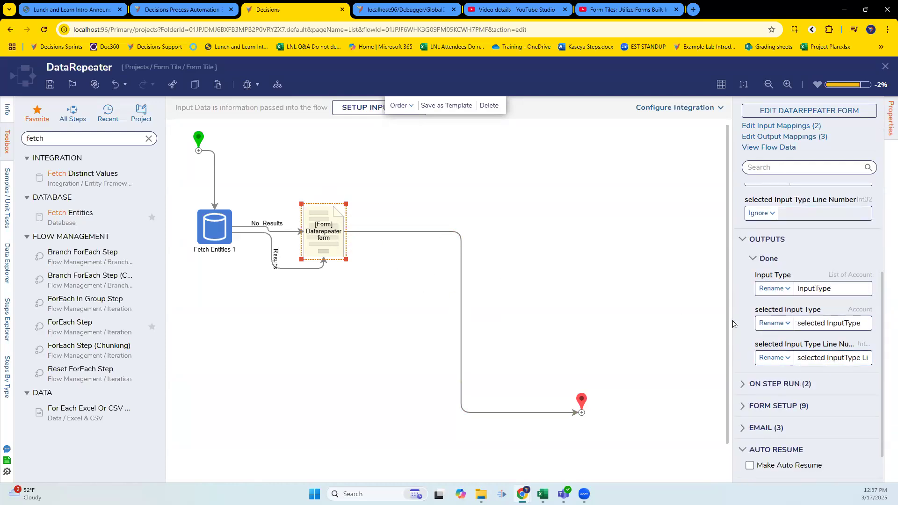
{"action": "left_click_drag", "start_coordinate": [733, 319], "coordinate": [602, 324]}
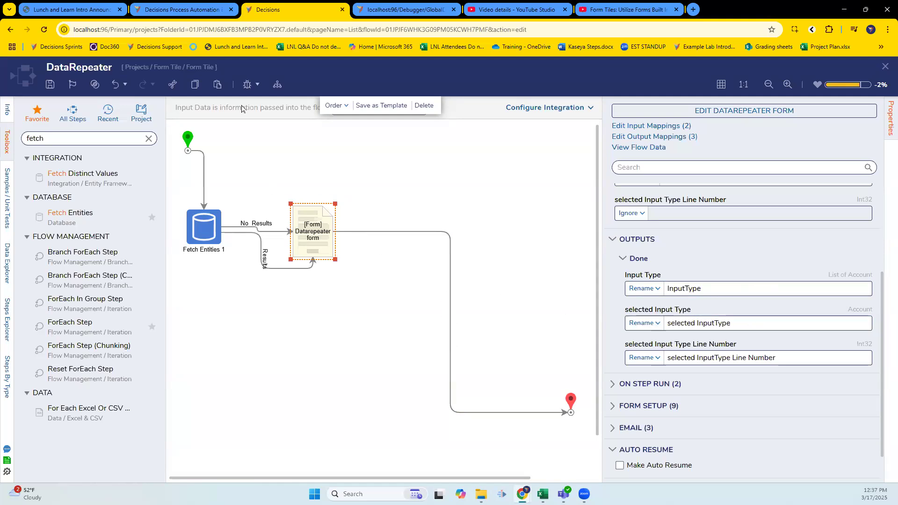
{"action": "left_click", "coordinate": [149, 139]}
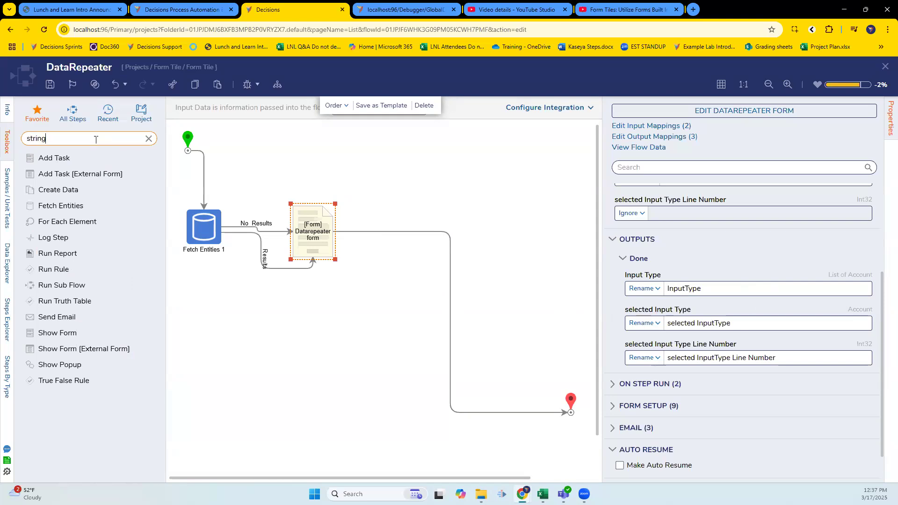
{"action": "type", "text": "string"}
{"action": "key", "text": "BackSpace"}
Examine the mapping options available for the Datarepeater form step's Input Type output
{"action": "left_click", "coordinate": [311, 238]}
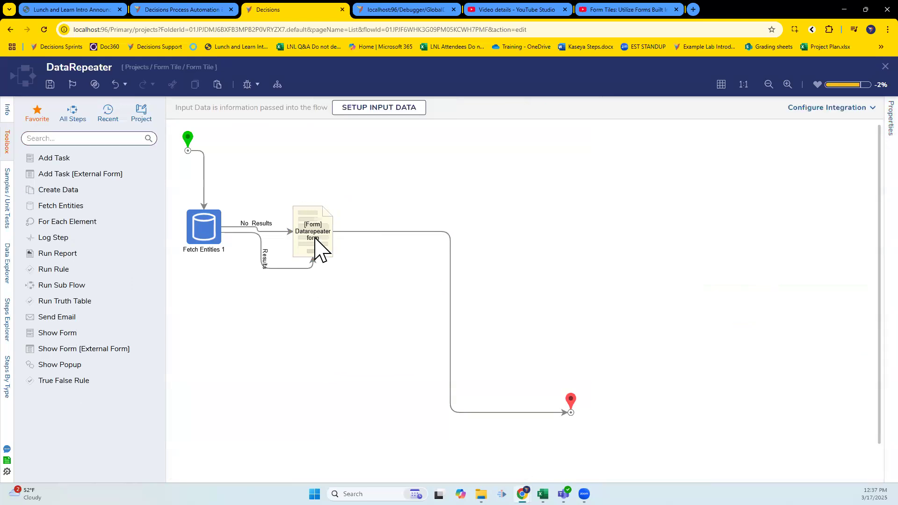
{"action": "scroll", "coordinate": [832, 328], "scroll_direction": "down", "scroll_amount": 1}
{"action": "scroll", "coordinate": [849, 323], "scroll_direction": "down", "scroll_amount": 2}
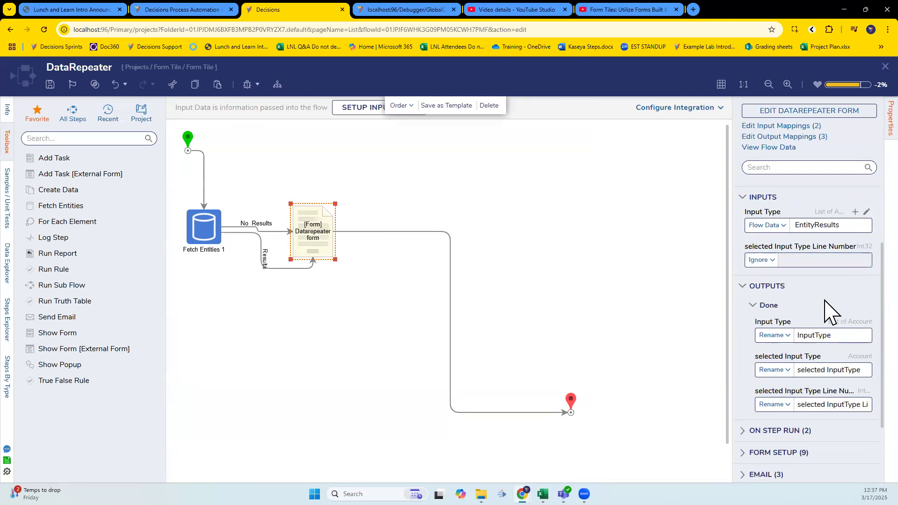
{"action": "left_click", "coordinate": [790, 337]}
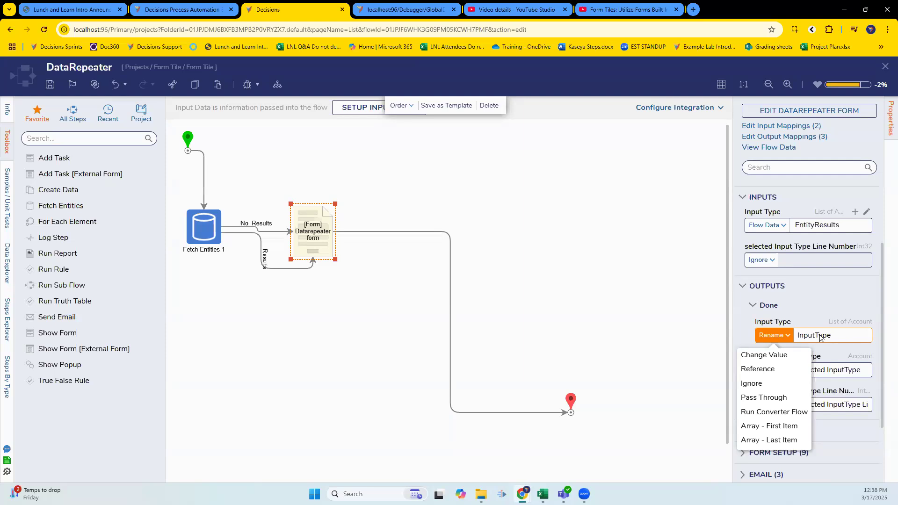
Insert a Rule Collection Filter step between the Datarepeater form and the end step
{"action": "left_click", "coordinate": [55, 138]}
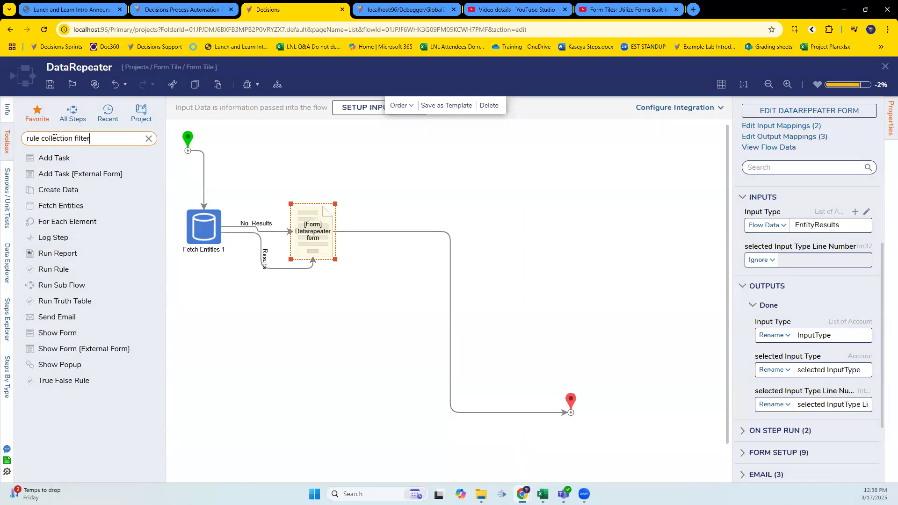
{"action": "left_click_drag", "start_coordinate": [71, 174], "coordinate": [397, 232]}
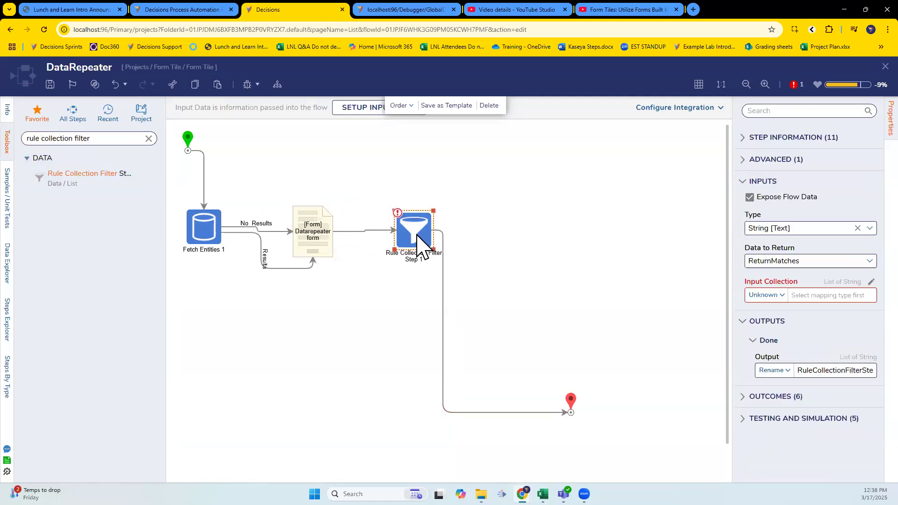
{"action": "left_click", "coordinate": [816, 351]}
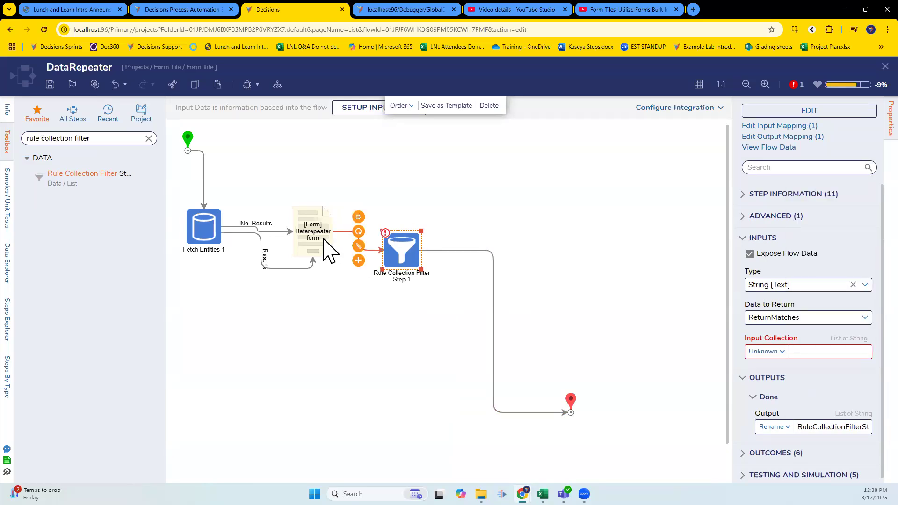
Map the filter step's Input Collection to the Datarepeater form's Input Type list of accounts
{"action": "left_click", "coordinate": [326, 241]}
{"action": "scroll", "coordinate": [854, 388], "scroll_direction": "down", "scroll_amount": 4}
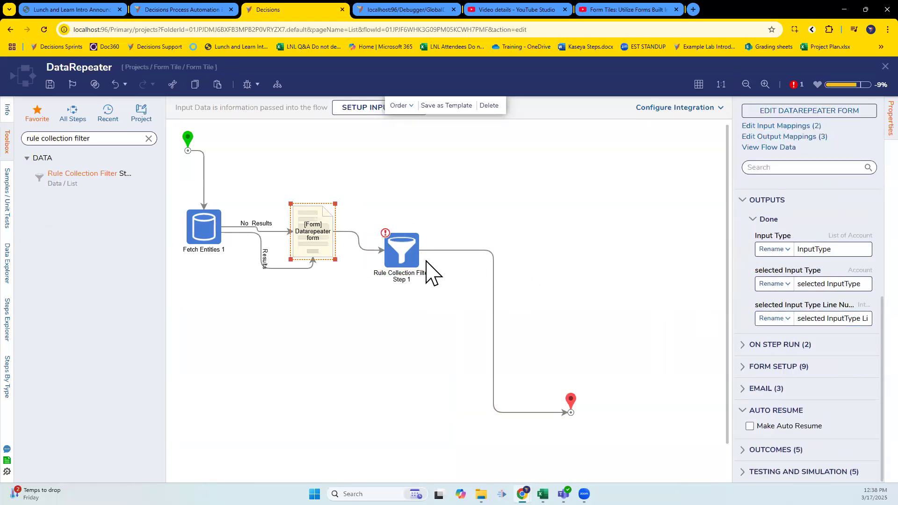
{"action": "left_click", "coordinate": [401, 250]}
{"action": "left_click", "coordinate": [866, 338]}
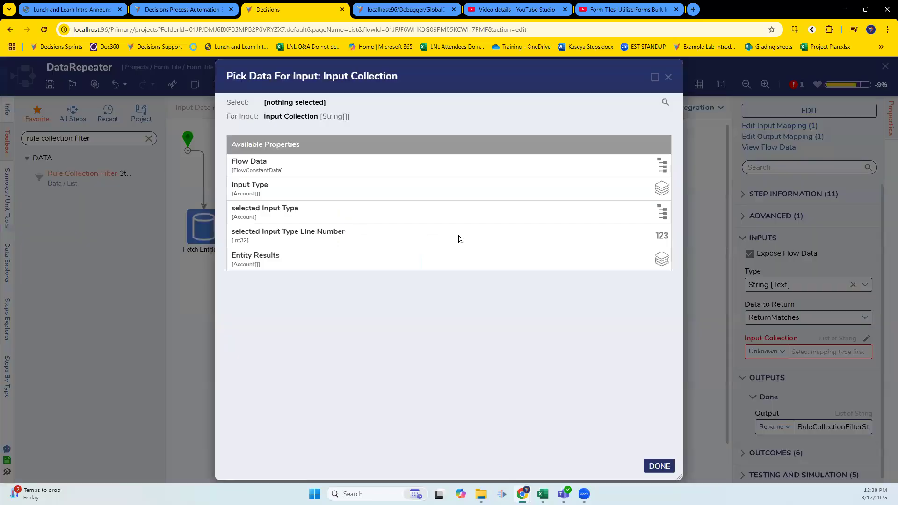
{"action": "left_click", "coordinate": [360, 189]}
{"action": "left_click", "coordinate": [660, 466]}
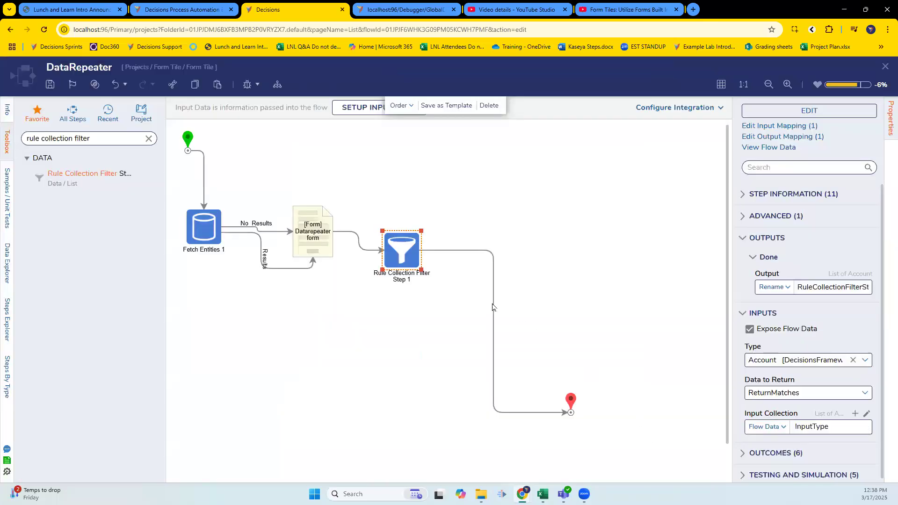
Reposition the Rule Collection Filter step so that it lines up horizontally with the Datarepeater form step
{"action": "left_click_drag", "start_coordinate": [413, 256], "coordinate": [397, 237]}
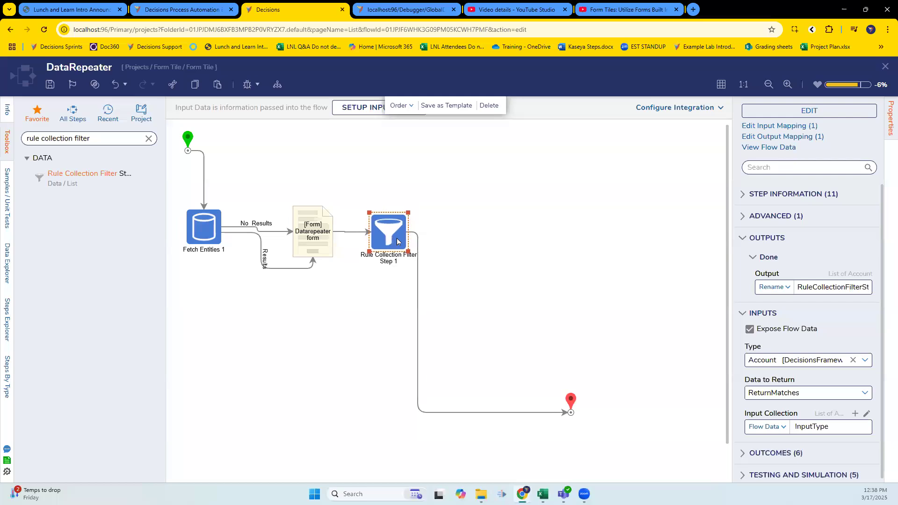
{"action": "left_click_drag", "start_coordinate": [398, 241], "coordinate": [415, 233]}
{"action": "left_click", "coordinate": [465, 232]}
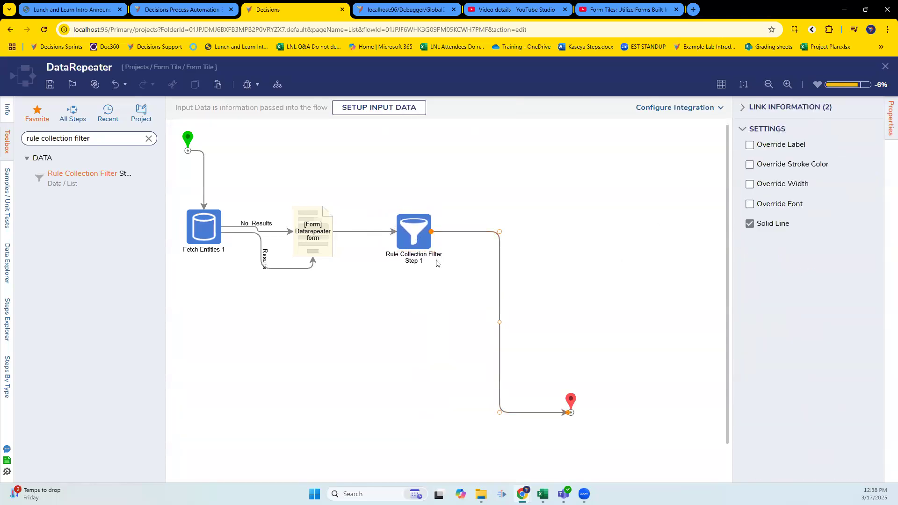
Open the Rule Collection Filter step's rule and choose Entity Results as the If condition's data element
{"action": "left_click", "coordinate": [420, 232]}
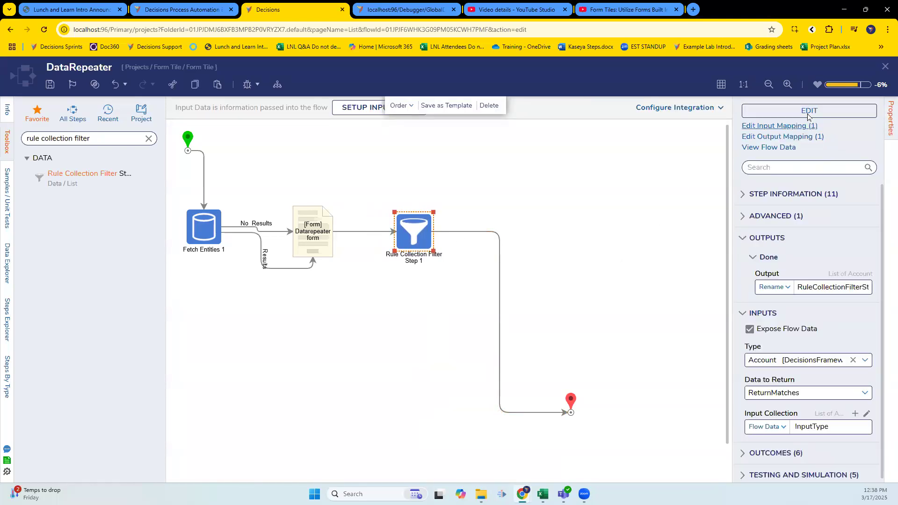
{"action": "left_click", "coordinate": [808, 112]}
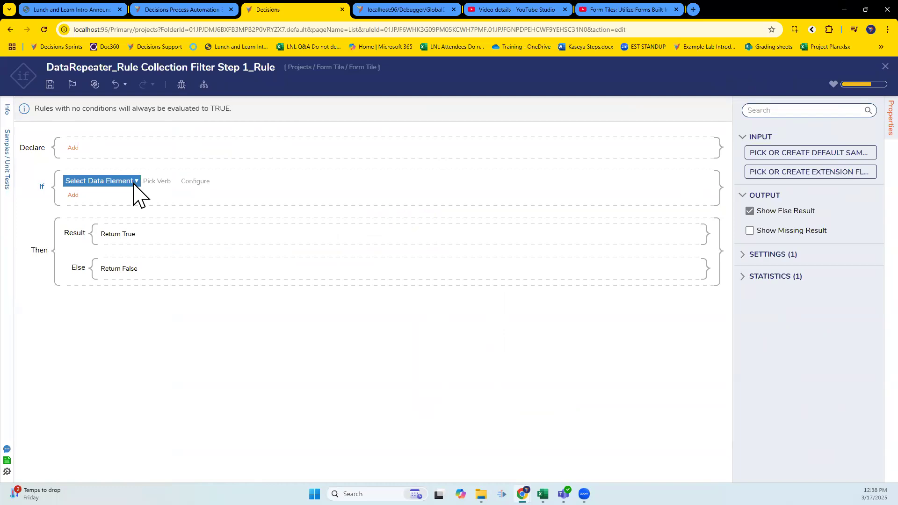
{"action": "left_click", "coordinate": [134, 182]}
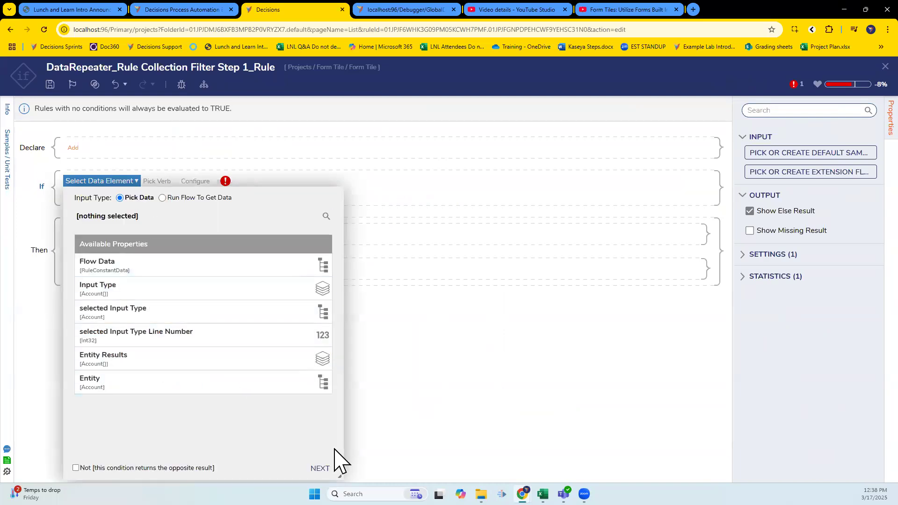
{"action": "left_click", "coordinate": [321, 468]}
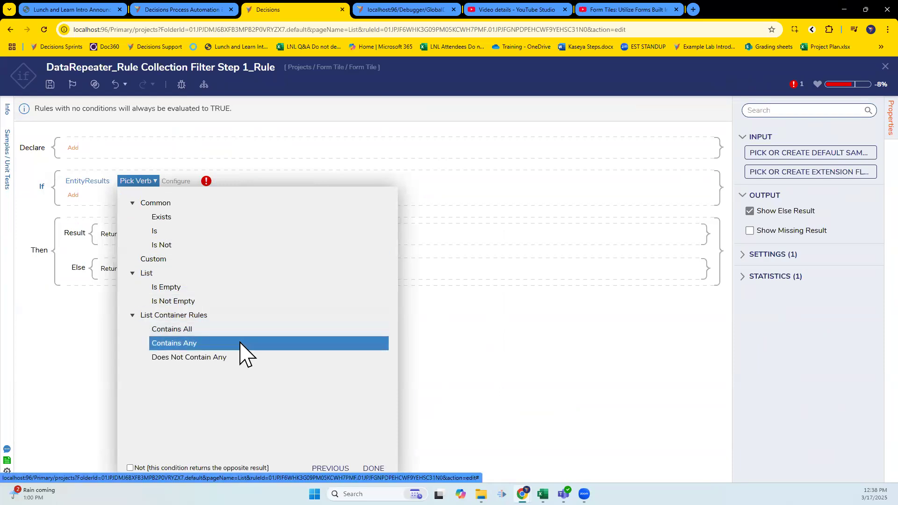
{"action": "left_click", "coordinate": [202, 232]}
Replace the If condition's data element with Entity and close the condition without choosing a verb
{"action": "left_click", "coordinate": [94, 182]}
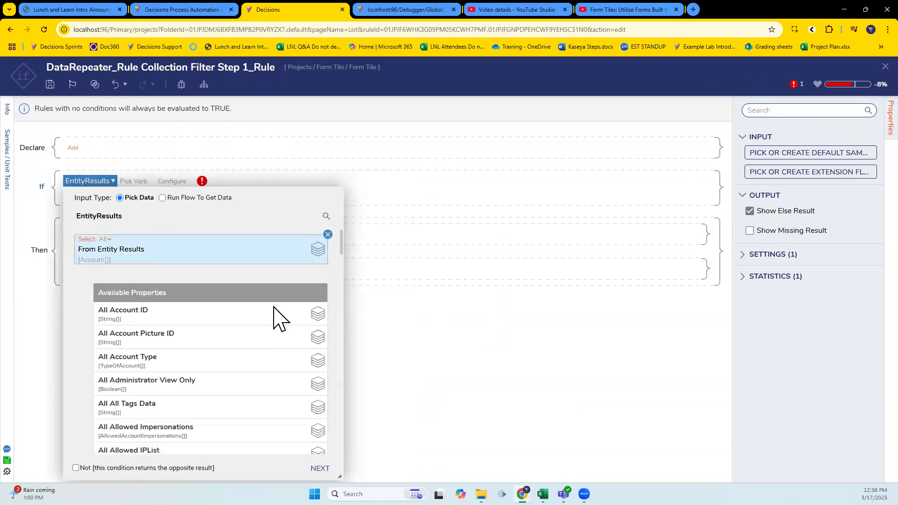
{"action": "left_click", "coordinate": [327, 235]}
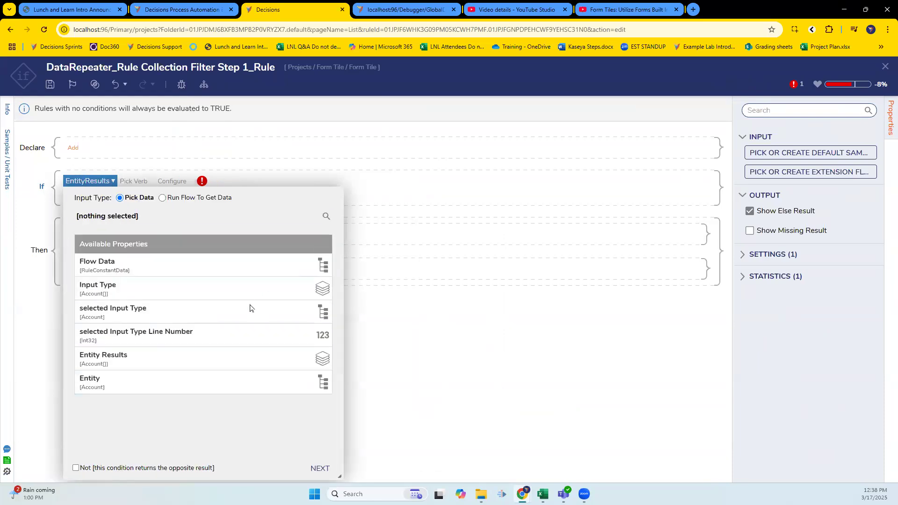
{"action": "left_click", "coordinate": [164, 364]}
{"action": "left_click", "coordinate": [328, 235]}
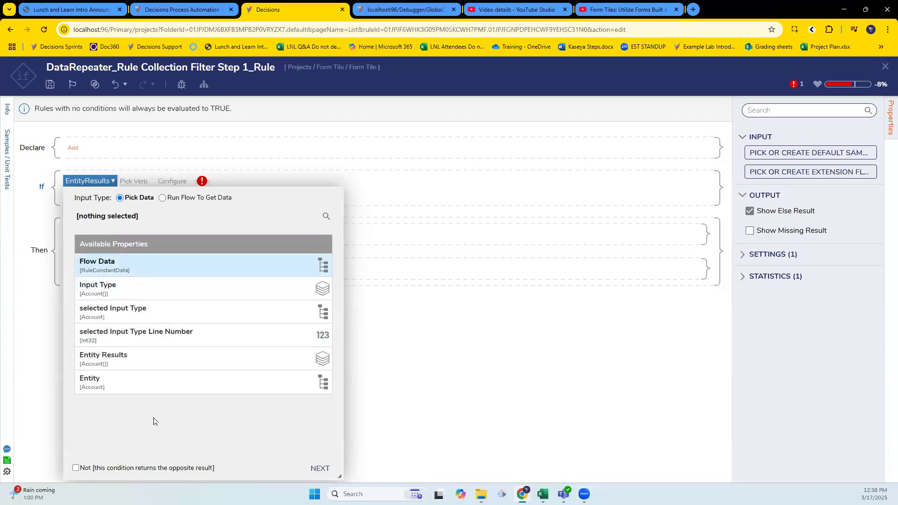
{"action": "left_click", "coordinate": [169, 381]}
{"action": "left_click", "coordinate": [319, 468]}
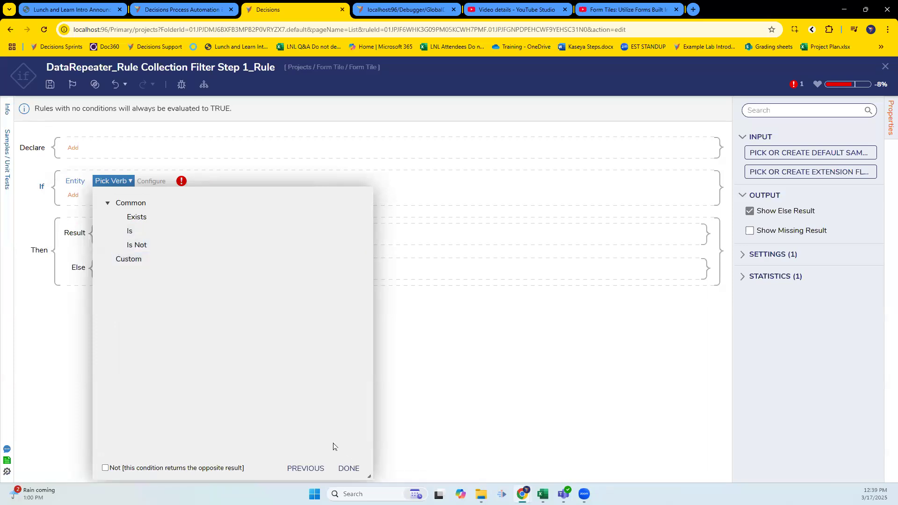
{"action": "left_click", "coordinate": [352, 469]}
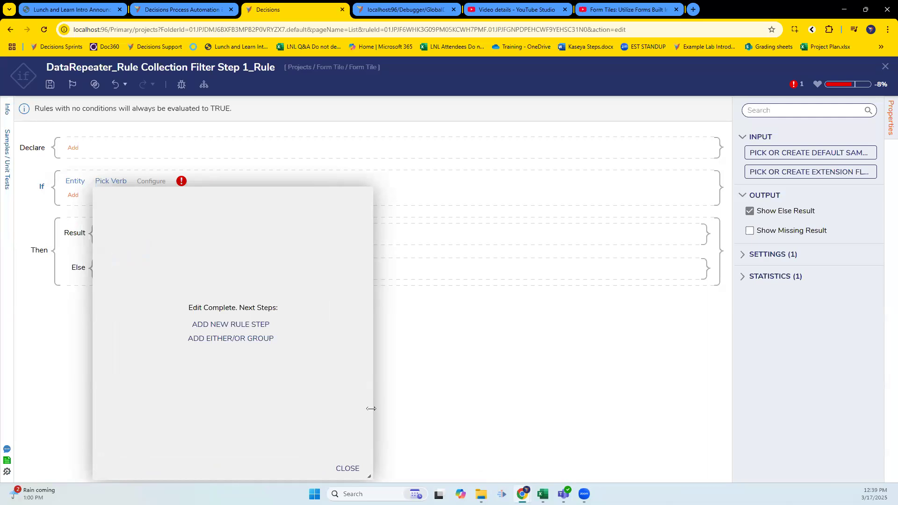
{"action": "left_click", "coordinate": [347, 469]}
Set the If condition's data element to the Entity's AccountID property
{"action": "left_click", "coordinate": [78, 180]}
{"action": "scroll", "coordinate": [230, 387], "scroll_direction": "down", "scroll_amount": 10}
{"action": "scroll", "coordinate": [224, 327], "scroll_direction": "down", "scroll_amount": 10}
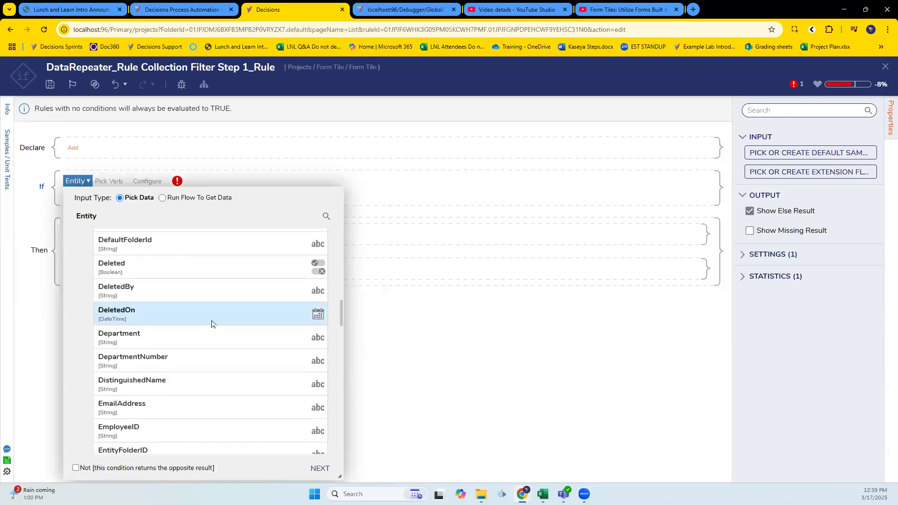
{"action": "scroll", "coordinate": [221, 316], "scroll_direction": "up", "scroll_amount": 10}
{"action": "scroll", "coordinate": [223, 320], "scroll_direction": "up", "scroll_amount": 10}
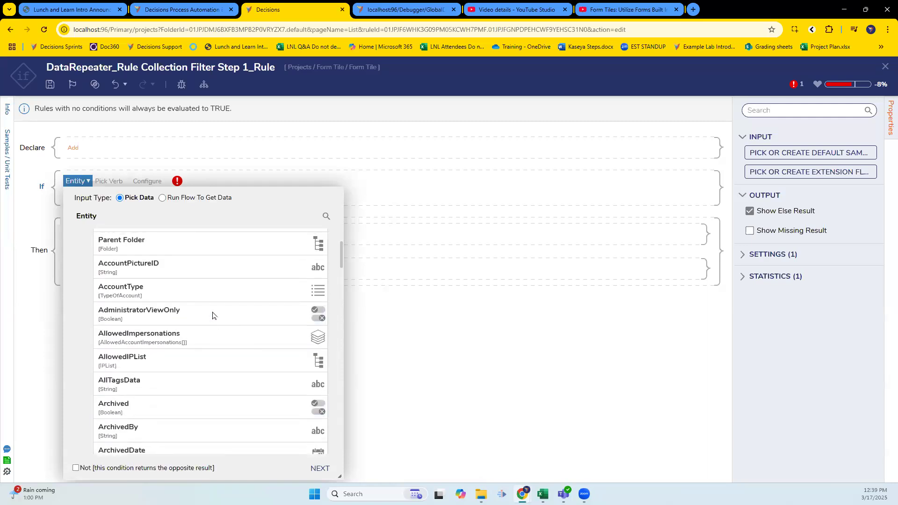
{"action": "scroll", "coordinate": [195, 277], "scroll_direction": "up", "scroll_amount": 3}
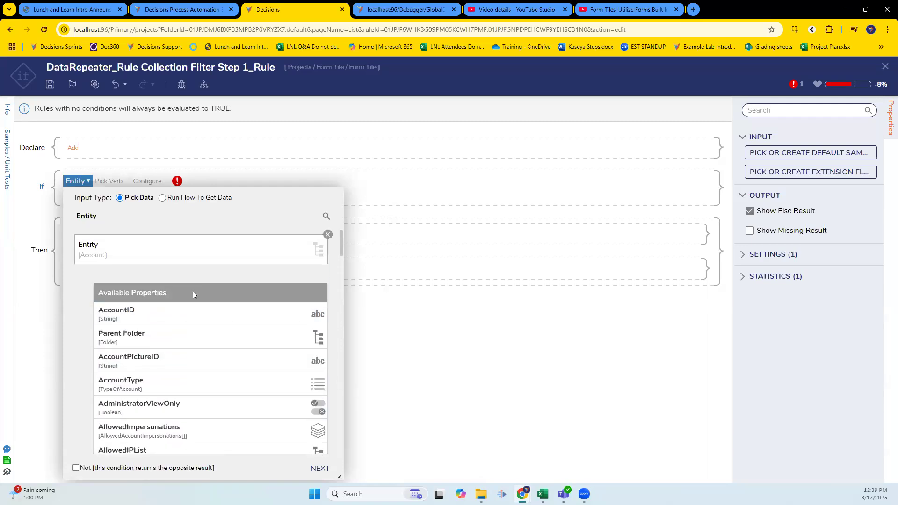
{"action": "left_click", "coordinate": [181, 316]}
{"action": "left_click", "coordinate": [320, 468]}
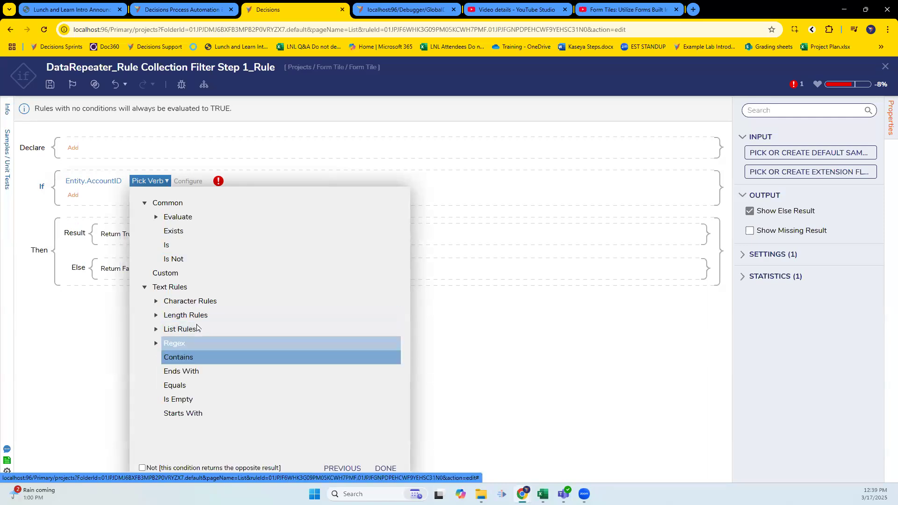
Choose the In List text rule as the verb for the Entity.AccountID condition
{"action": "left_click", "coordinate": [157, 329]}
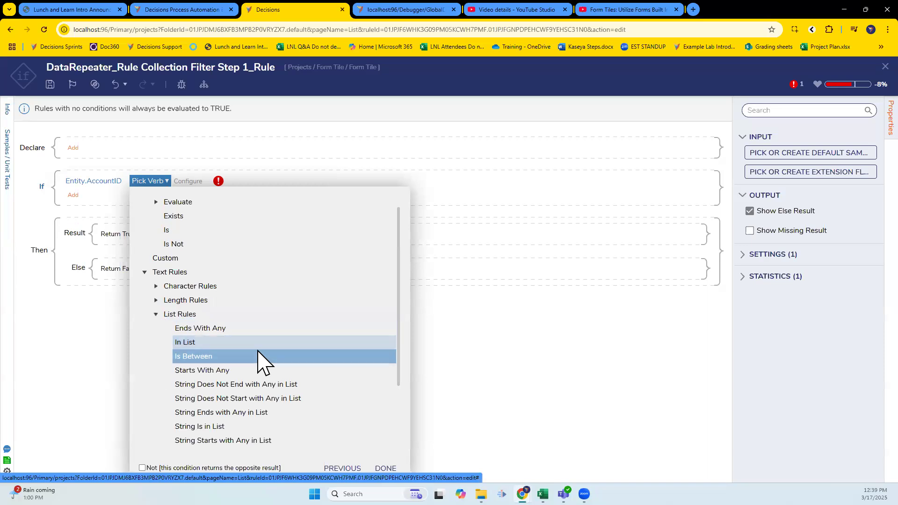
{"action": "left_click", "coordinate": [216, 346]}
{"action": "left_click", "coordinate": [397, 440]}
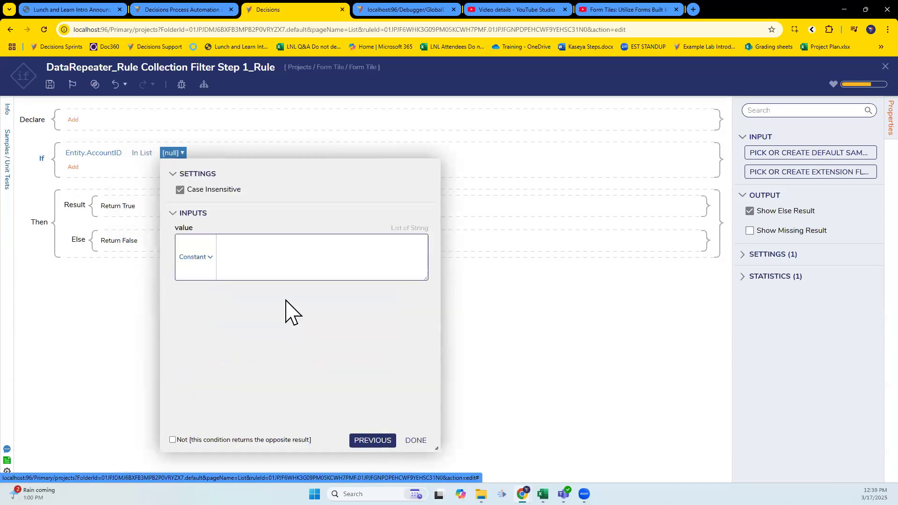
Map the In List value to flow data, using All Account ID from Entity Results, and finish the condition
{"action": "left_click", "coordinate": [199, 257]}
{"action": "left_click", "coordinate": [206, 307]}
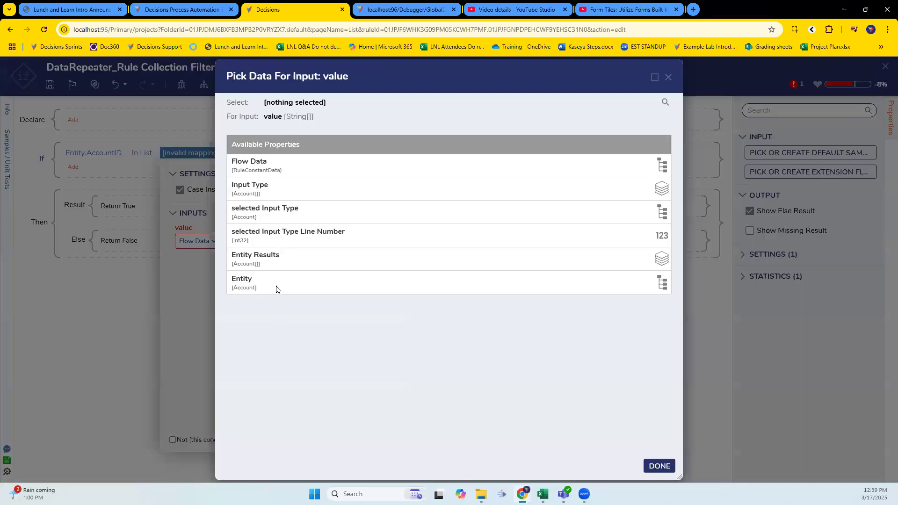
{"action": "left_click", "coordinate": [277, 256]}
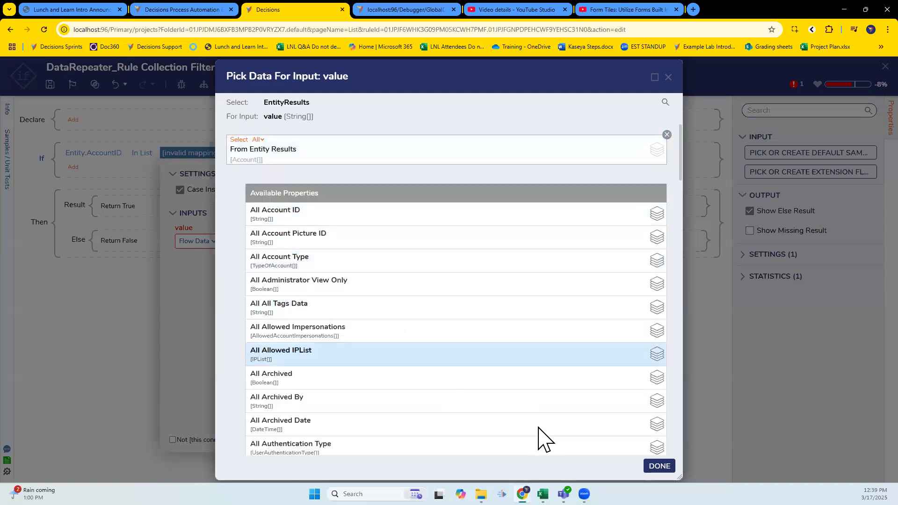
{"action": "left_click", "coordinate": [323, 214]}
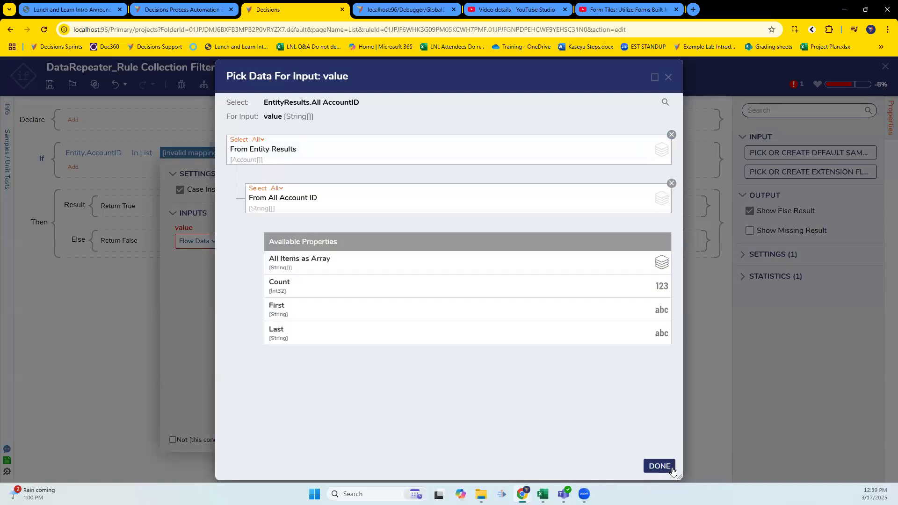
{"action": "left_click", "coordinate": [660, 467]}
{"action": "left_click", "coordinate": [416, 440]}
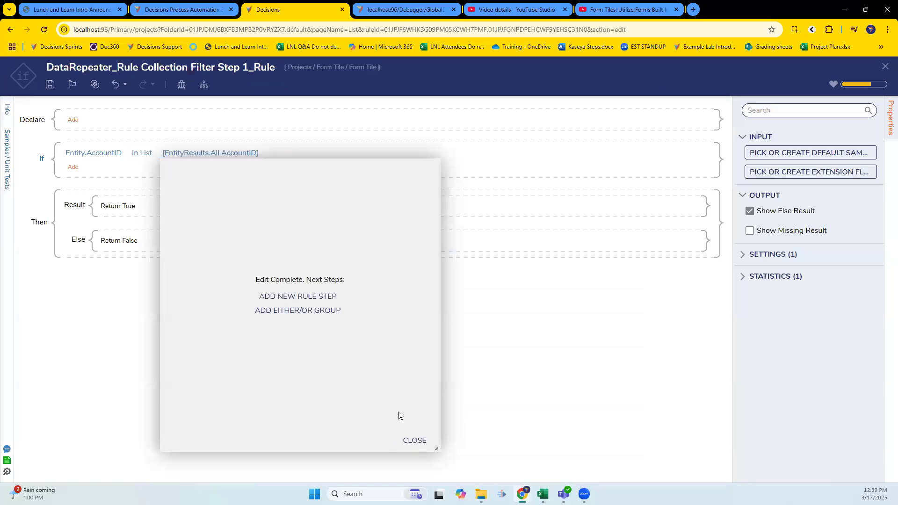
{"action": "left_click", "coordinate": [427, 440]}
Save the filter rule and return to the DataRepeater flow
{"action": "left_click", "coordinate": [52, 87]}
{"action": "left_click", "coordinate": [565, 317]}
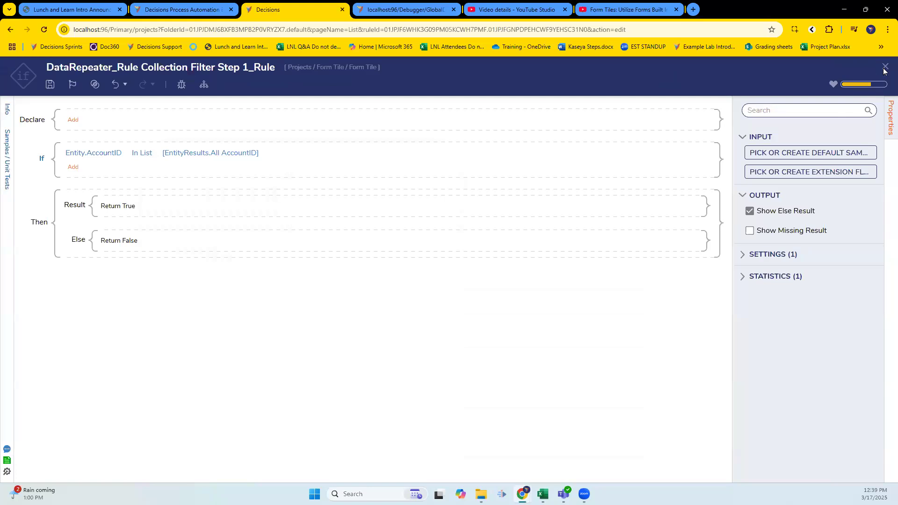
{"action": "left_click", "coordinate": [885, 67]}
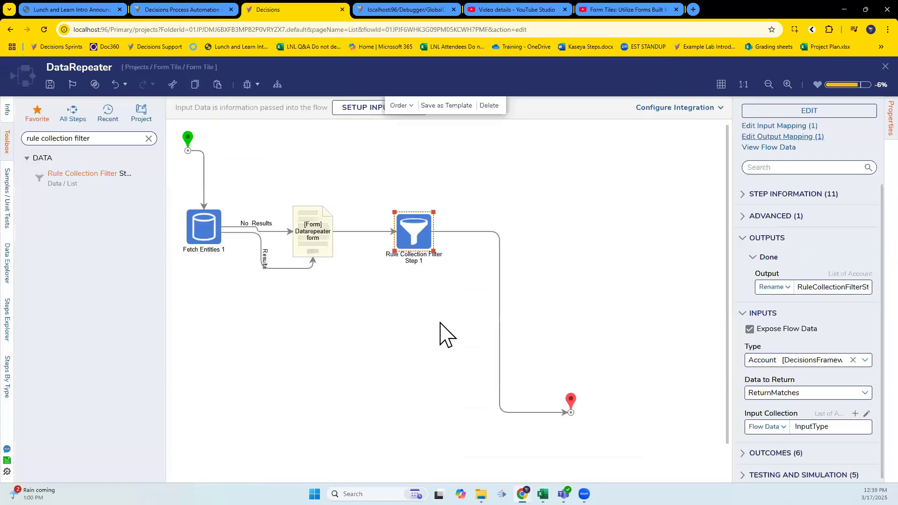
Set the Rule Collection Filter step's Data to Return to ReturnMatchesAndNonMatches and widen the properties area to show the full output names
{"action": "left_click", "coordinate": [865, 393]}
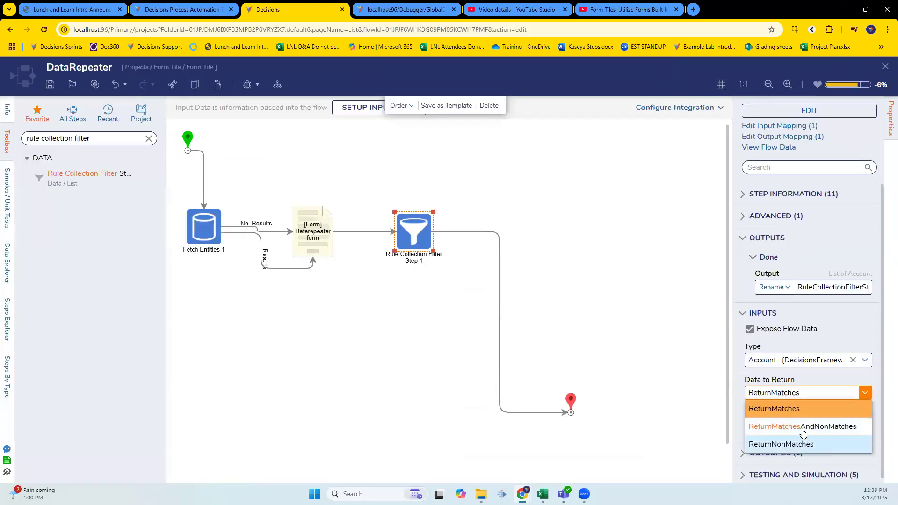
{"action": "left_click", "coordinate": [803, 432]}
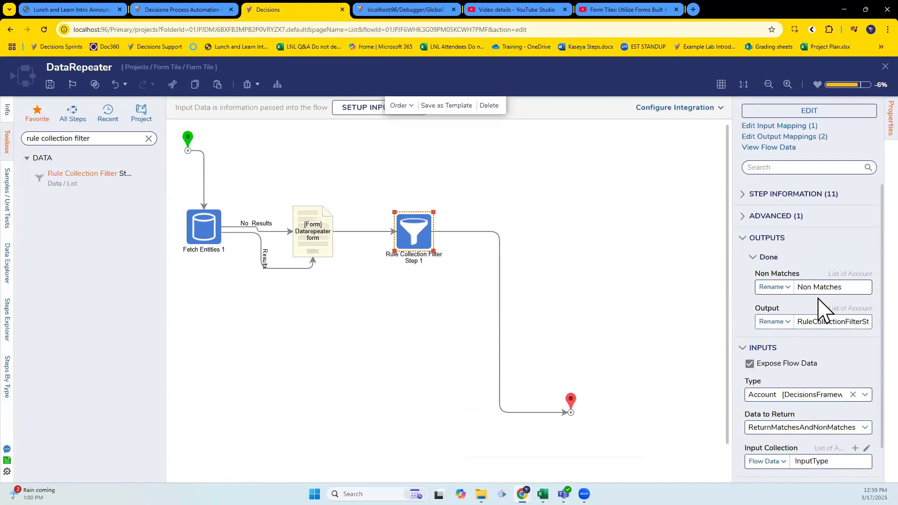
{"action": "left_click_drag", "start_coordinate": [731, 321], "coordinate": [602, 327]}
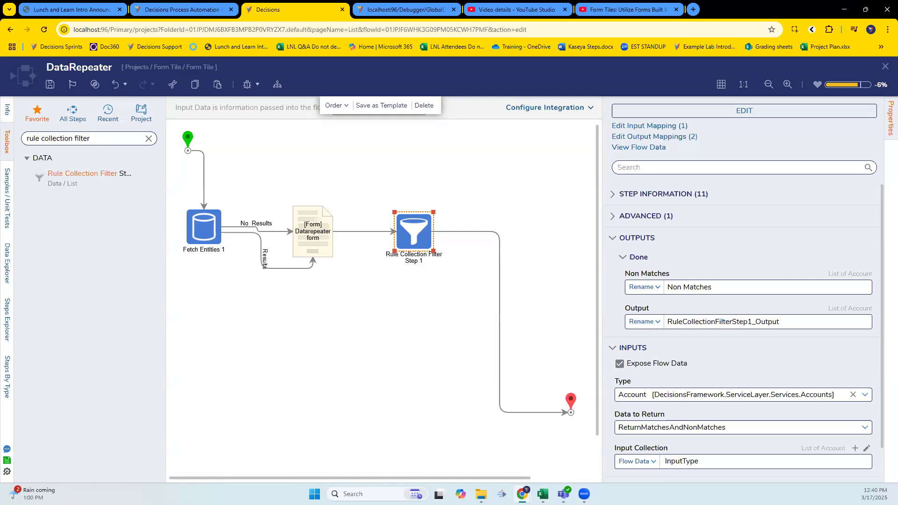
Open YouTube in a new browser tab and search for "decisions lunch and learn"
{"action": "left_click", "coordinate": [692, 10]}
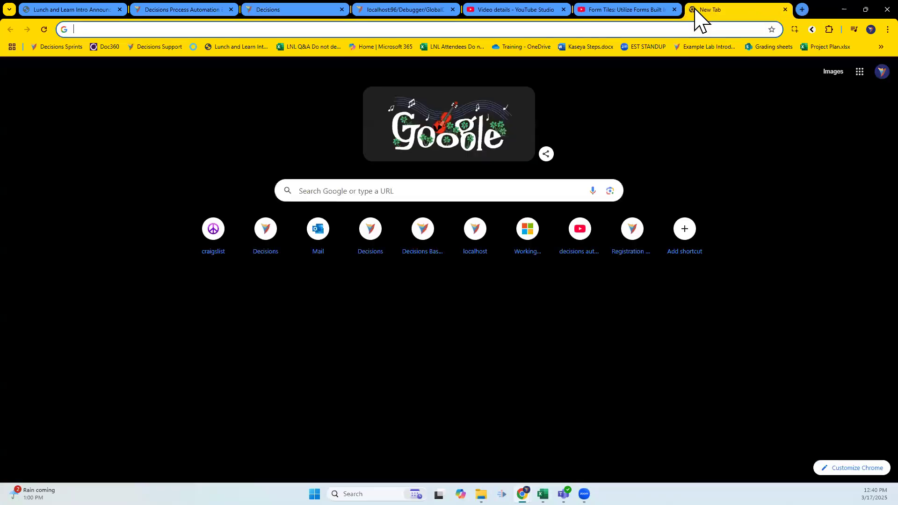
{"action": "type", "text": "youtube.com"}
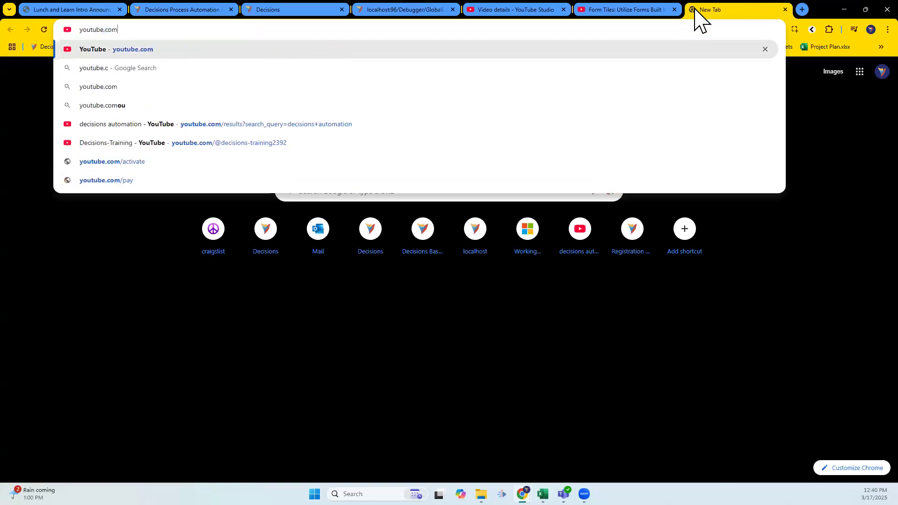
{"action": "key", "text": "Return"}
{"action": "left_click", "coordinate": [330, 66]}
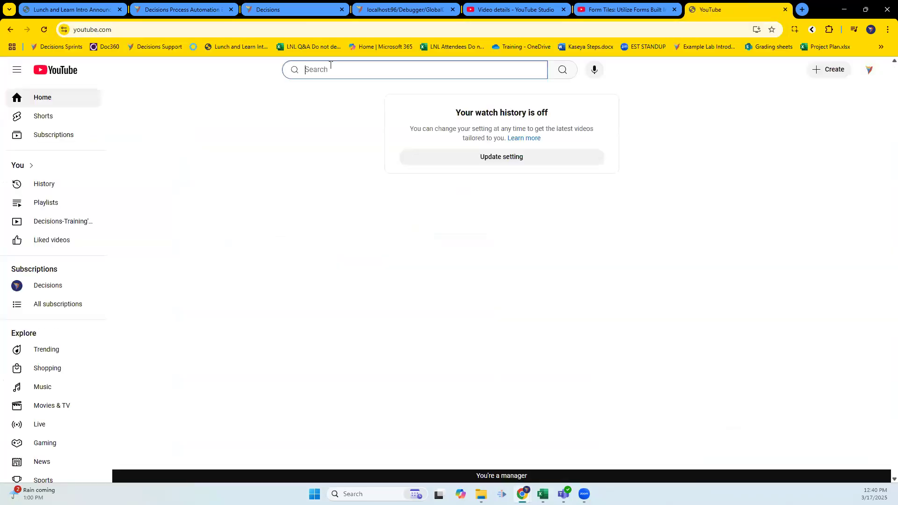
{"action": "type", "text": "decisions lunc"}
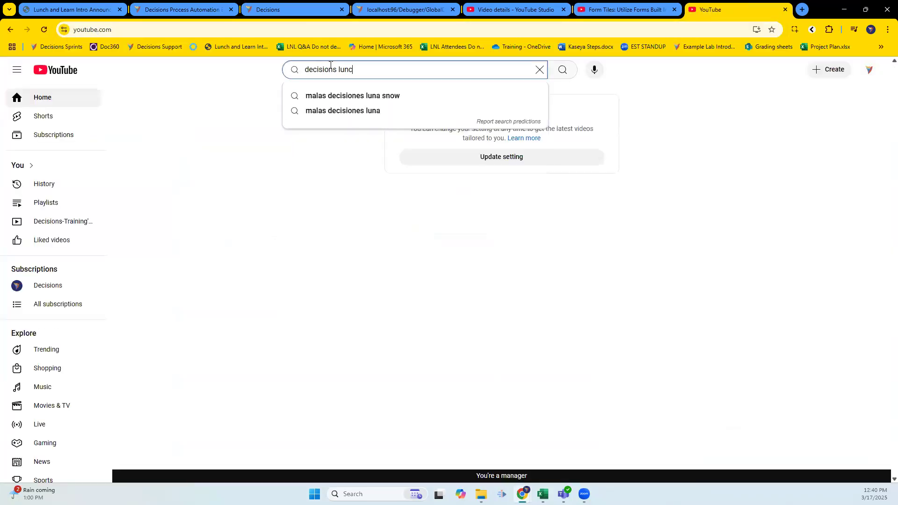
{"action": "type", "text": "h and learn"}
{"action": "key", "text": "Return"}
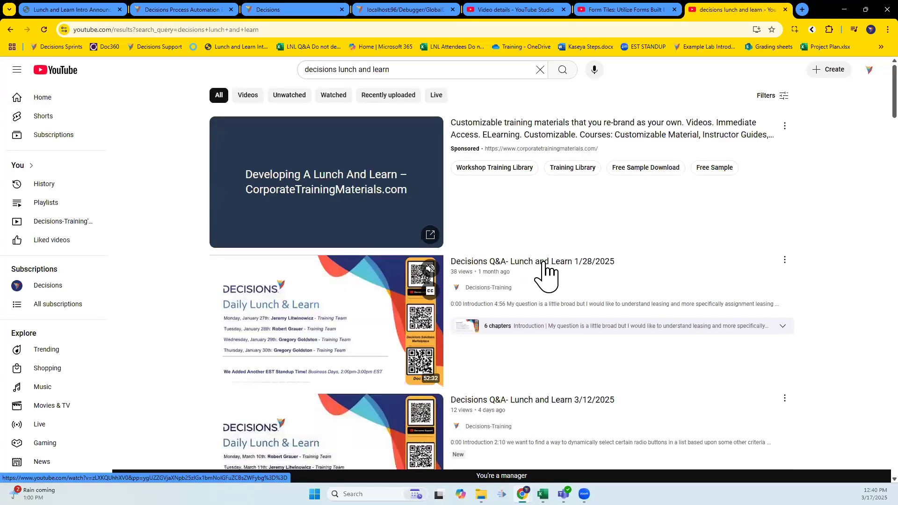
Go to the Decisions-Training channel from the search results and browse its latest videos
{"action": "left_click", "coordinate": [542, 263]}
{"action": "left_click", "coordinate": [141, 447]}
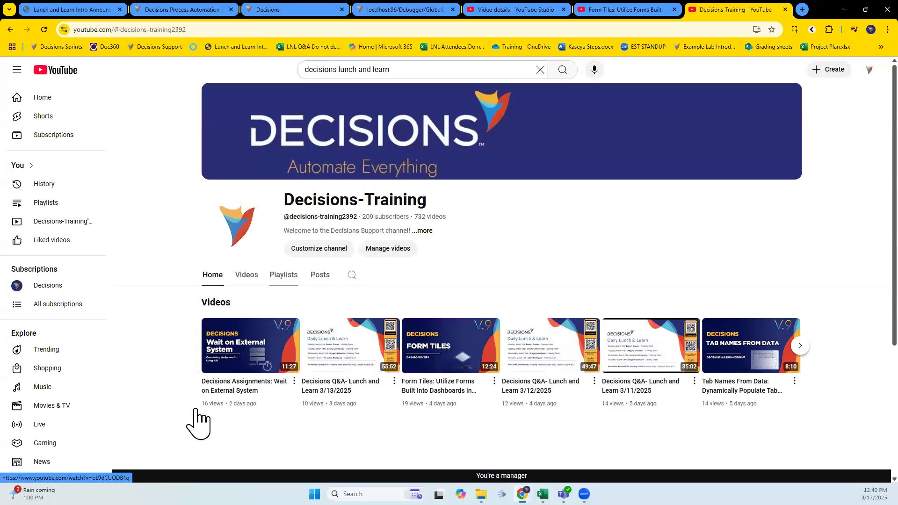
{"action": "left_click", "coordinate": [247, 275]}
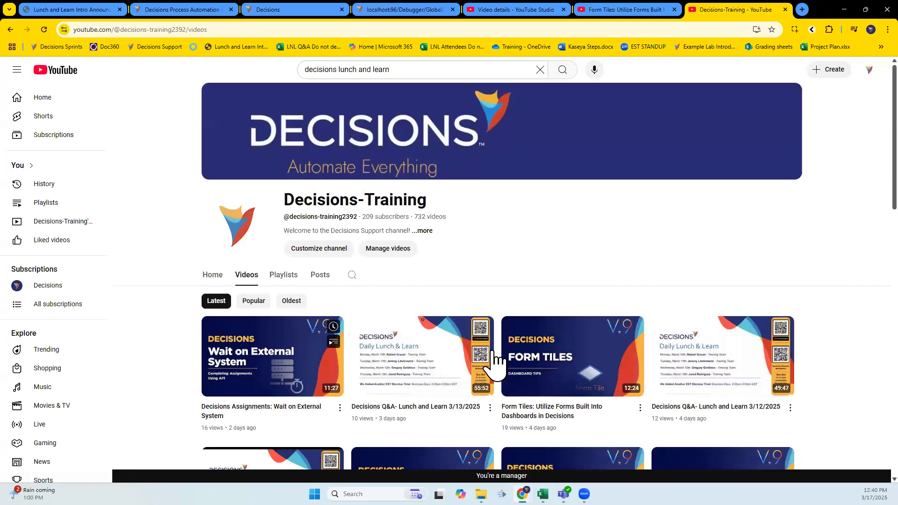
{"action": "scroll", "coordinate": [287, 215], "scroll_direction": "down", "scroll_amount": 5}
{"action": "scroll", "coordinate": [457, 330], "scroll_direction": "down", "scroll_amount": 5}
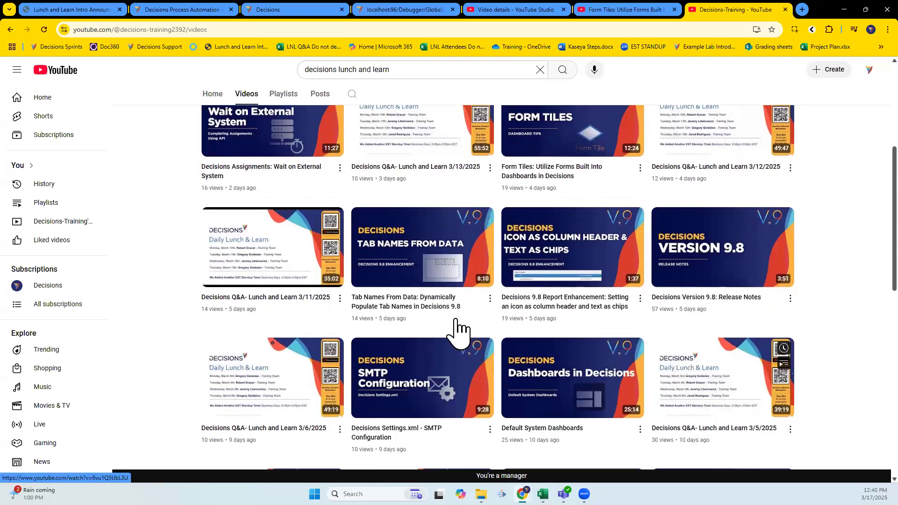
{"action": "scroll", "coordinate": [315, 341], "scroll_direction": "down", "scroll_amount": 5}
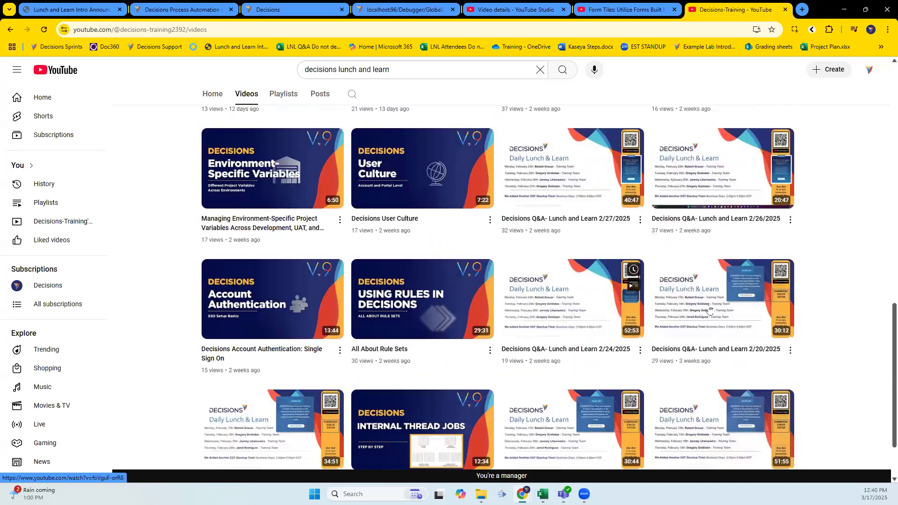
{"action": "scroll", "coordinate": [286, 216], "scroll_direction": "up", "scroll_amount": 15}
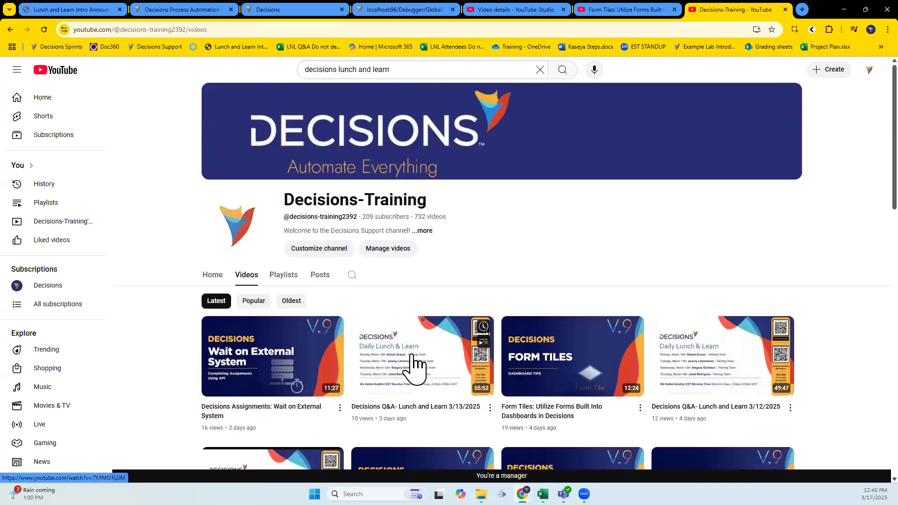
Open the Decisions Q&A- Lunch and Learn 3/13/2025 video, then close YouTube and return to the DataRepeater flow
{"action": "left_click", "coordinate": [413, 365]}
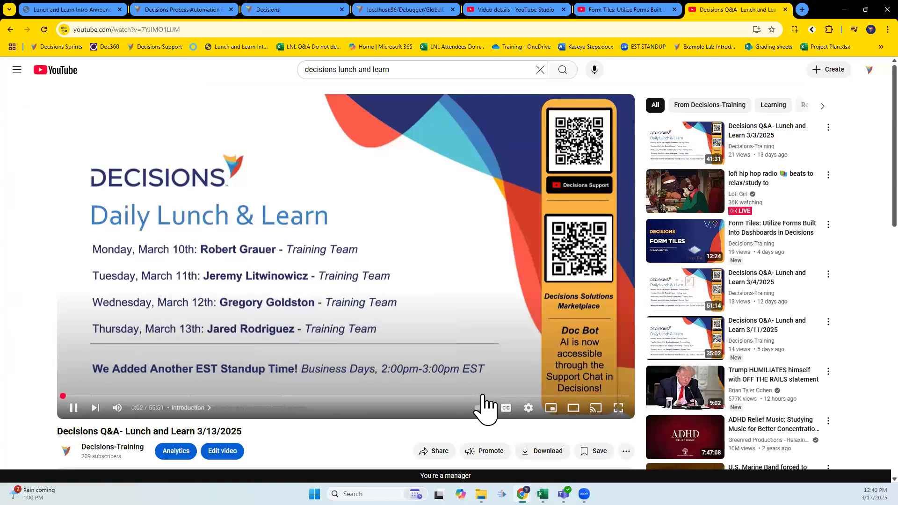
{"action": "left_click", "coordinate": [407, 342]}
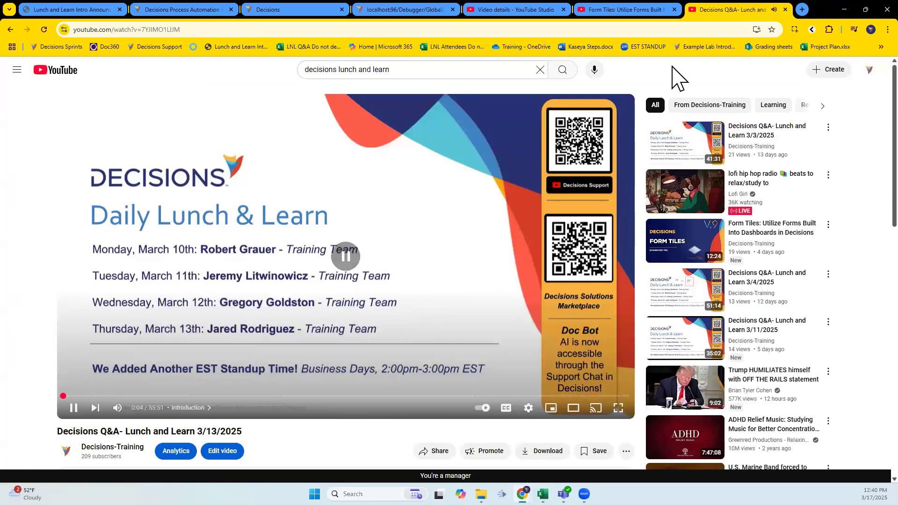
{"action": "left_click", "coordinate": [785, 9]}
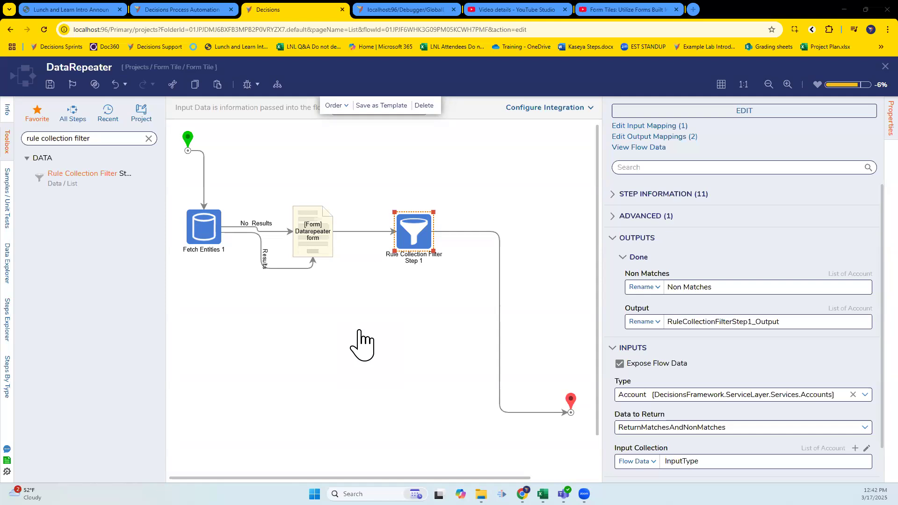
Add a Call Internal Decisions Service step from the Integration category's internal services, between the Rule Collection Filter step and the end step
{"action": "left_click", "coordinate": [148, 138]}
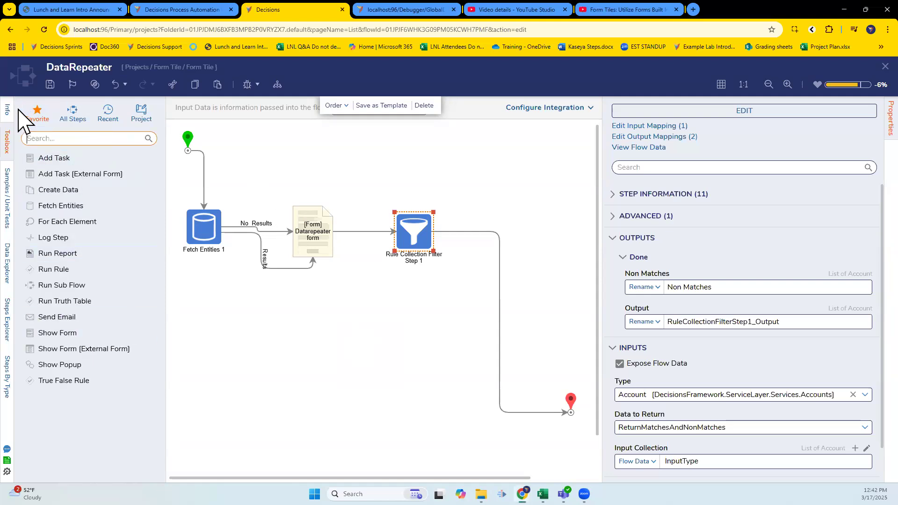
{"action": "left_click", "coordinate": [76, 116]}
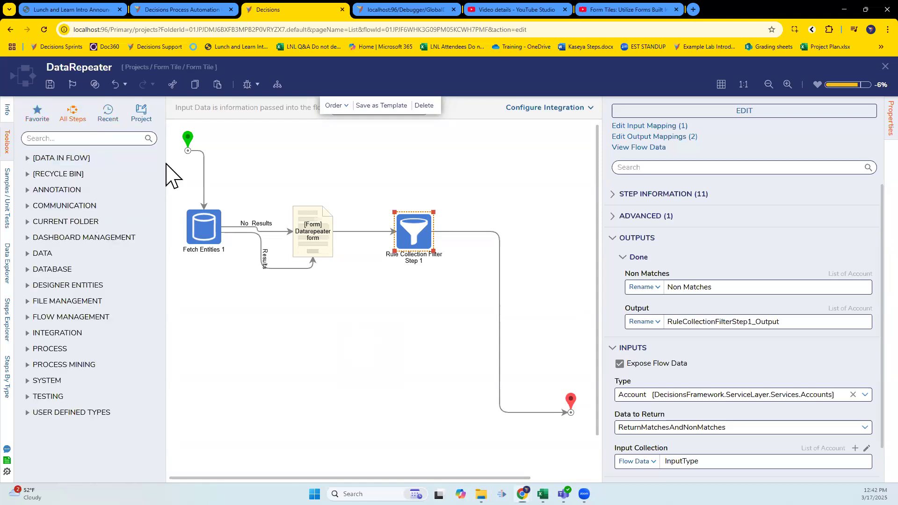
{"action": "left_click", "coordinate": [27, 335]}
{"action": "scroll", "coordinate": [70, 355], "scroll_direction": "down", "scroll_amount": 3}
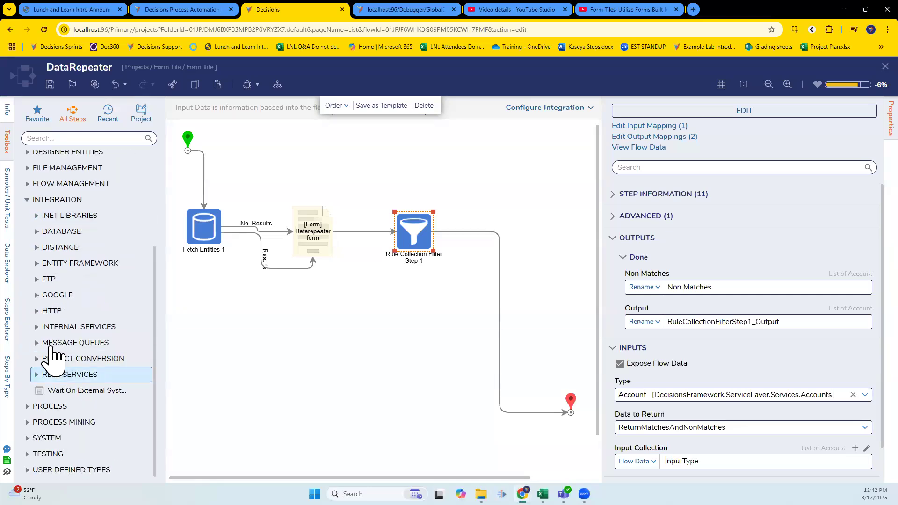
{"action": "left_click", "coordinate": [35, 328]}
{"action": "left_click_drag", "start_coordinate": [86, 343], "coordinate": [391, 395]}
Set the Call Internal Decisions Service step's Service Name to MaintenanceModeService and open its list of available methods
{"action": "left_click", "coordinate": [743, 227]}
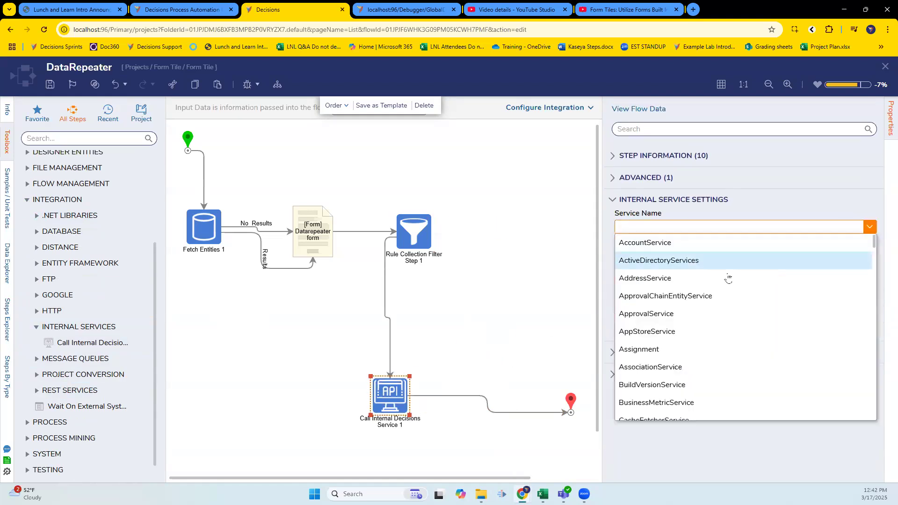
{"action": "scroll", "coordinate": [739, 339], "scroll_direction": "down", "scroll_amount": 10}
{"action": "scroll", "coordinate": [721, 352], "scroll_direction": "down", "scroll_amount": 10}
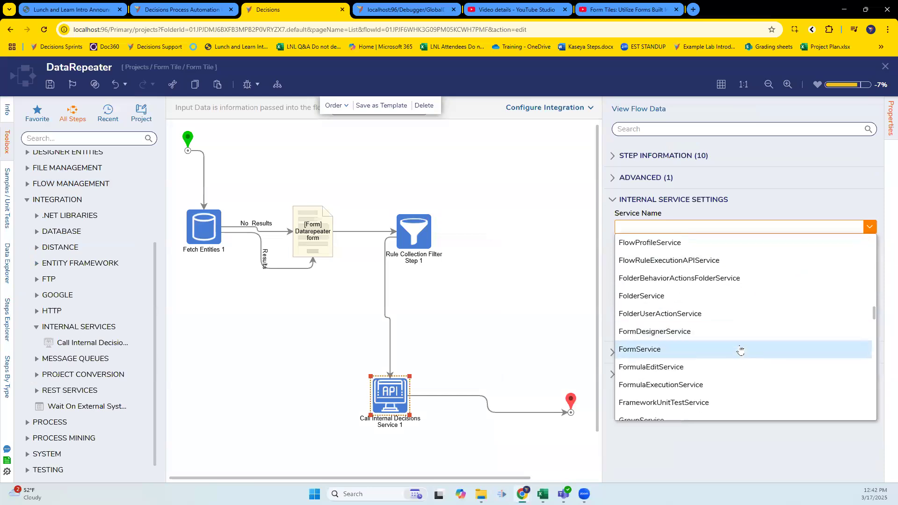
{"action": "scroll", "coordinate": [740, 350], "scroll_direction": "down", "scroll_amount": 10}
{"action": "left_click", "coordinate": [662, 265]}
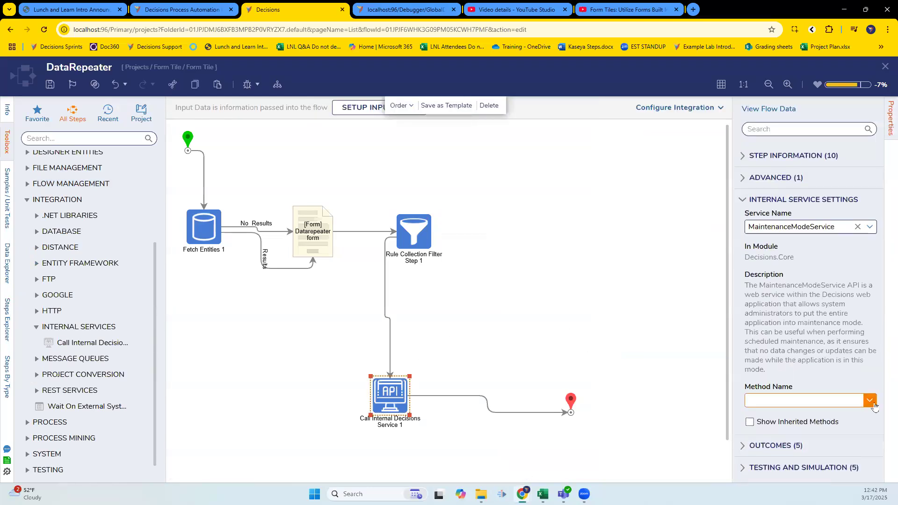
{"action": "left_click", "coordinate": [870, 401]}
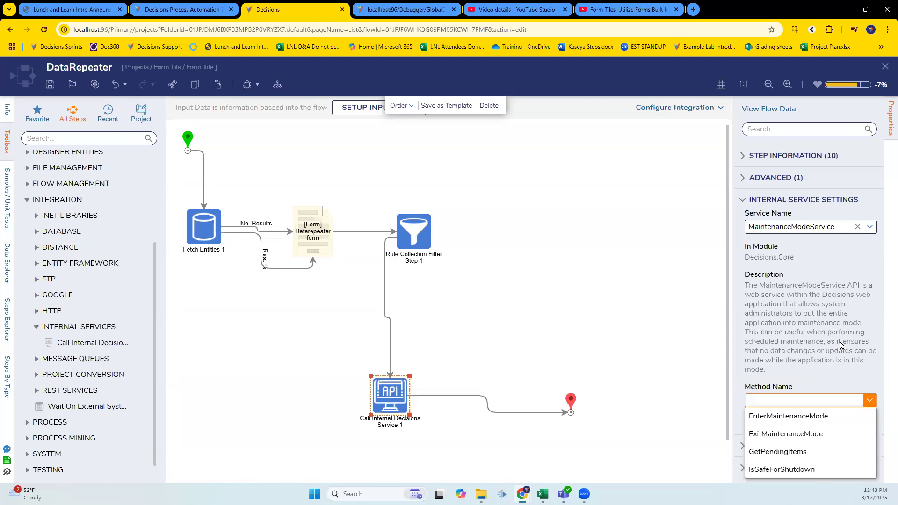
Set the Call Internal Decisions Service step's Method Name to EnterMaintenanceMode
{"action": "left_click", "coordinate": [794, 419]}
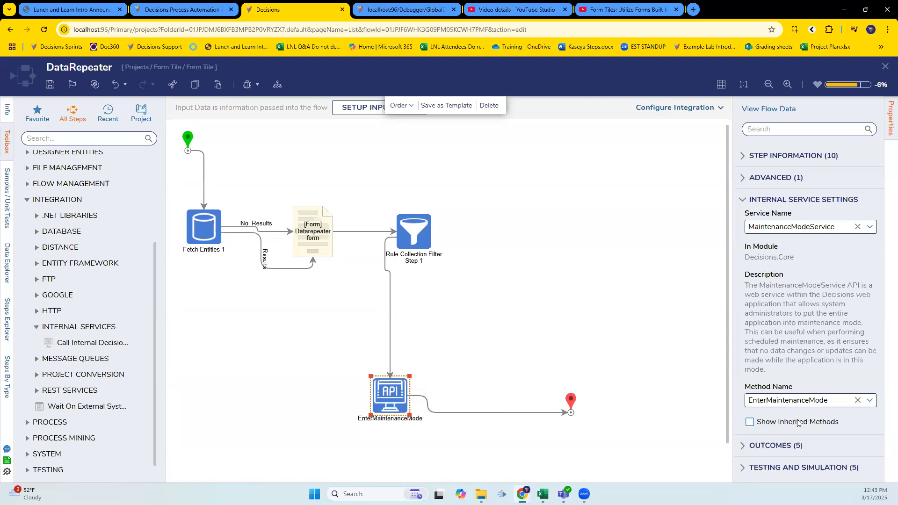
{"action": "scroll", "coordinate": [644, 389], "scroll_direction": "down", "scroll_amount": 1}
{"action": "left_click", "coordinate": [403, 358]}
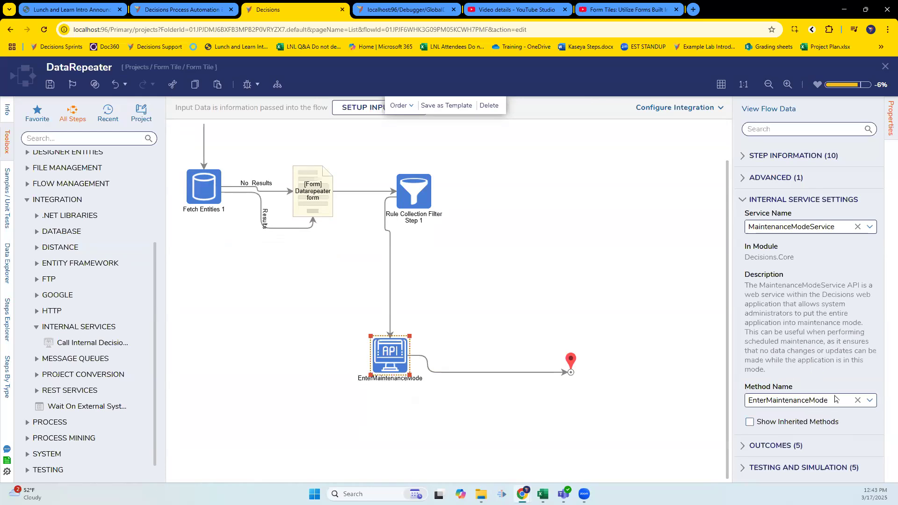
Review the other methods available for MaintenanceModeService on the EnterMaintenanceMode step, keeping the current selection
{"action": "left_click", "coordinate": [583, 337]}
{"action": "left_click", "coordinate": [392, 358]}
{"action": "left_click", "coordinate": [869, 400]}
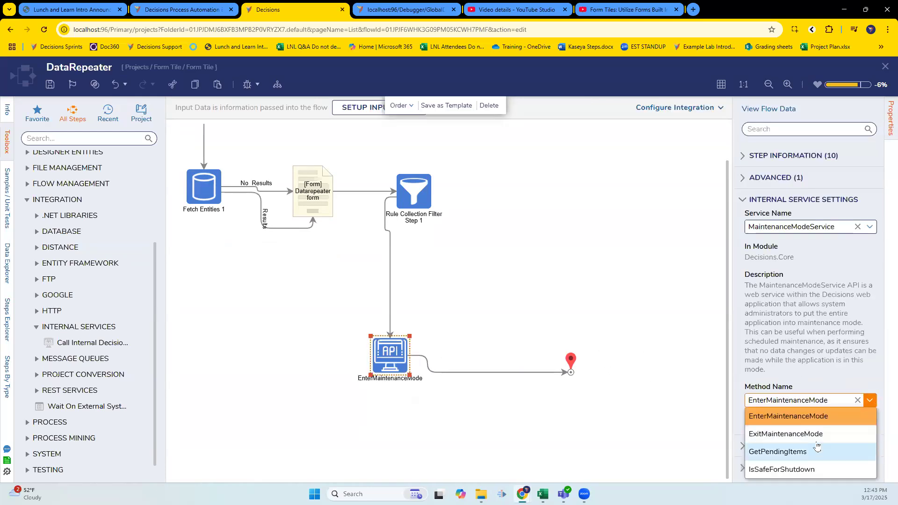
{"action": "left_click", "coordinate": [621, 333]}
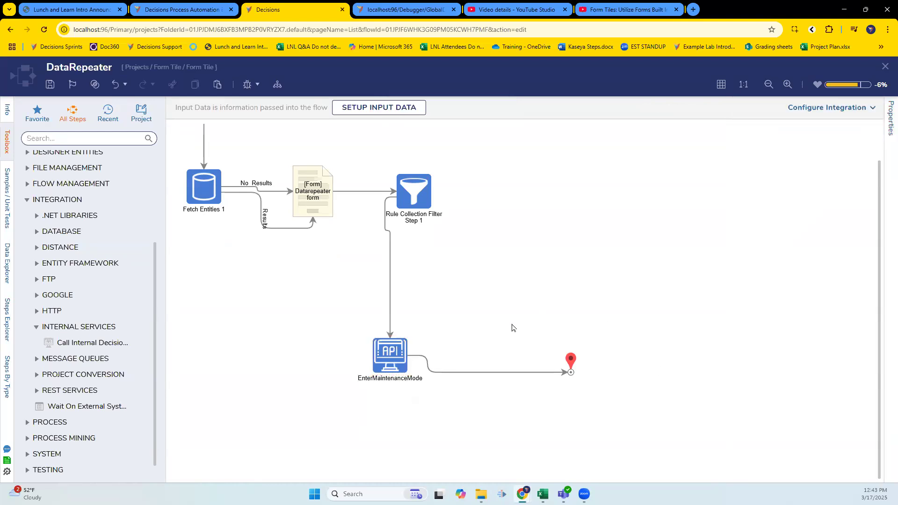
{"action": "left_click", "coordinate": [397, 360]}
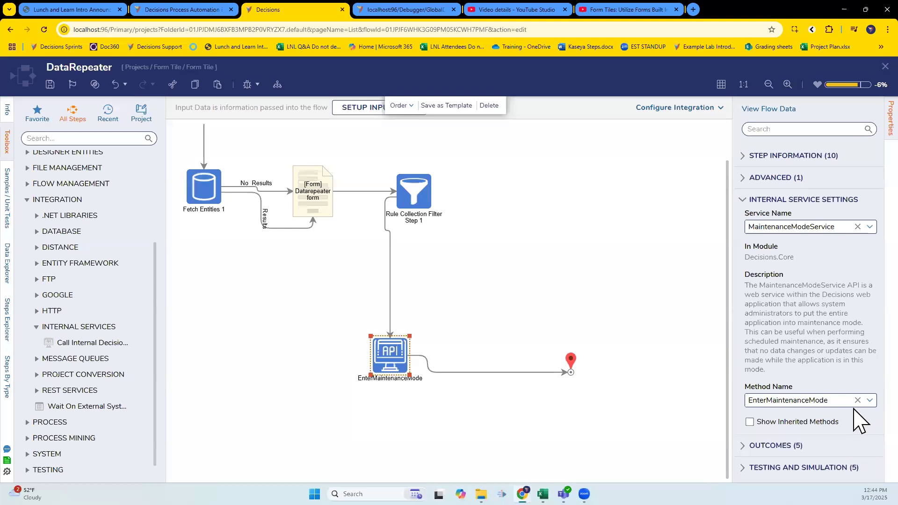
{"action": "left_click", "coordinate": [869, 401]}
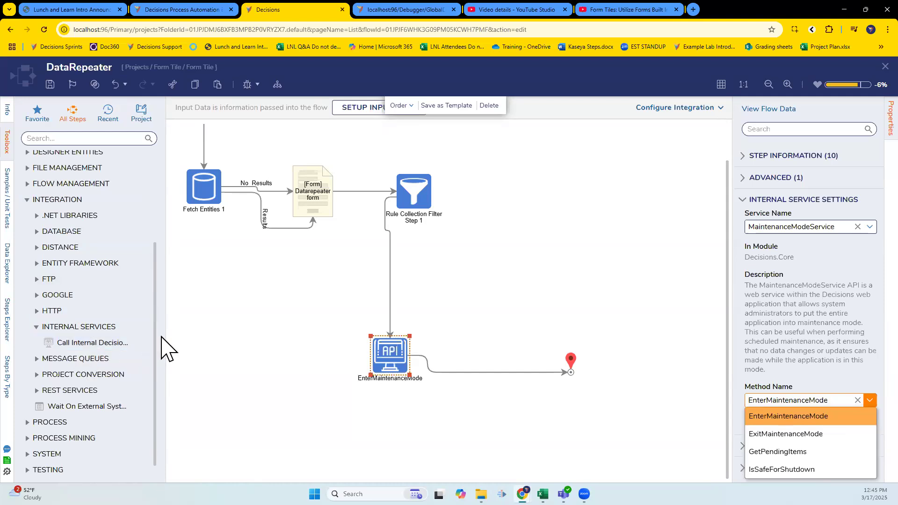
Widen the toolbox to show full step names and locate Call Internal Decisions Service within the Integration category's Internal Services group
{"action": "left_click_drag", "start_coordinate": [167, 325], "coordinate": [229, 311]}
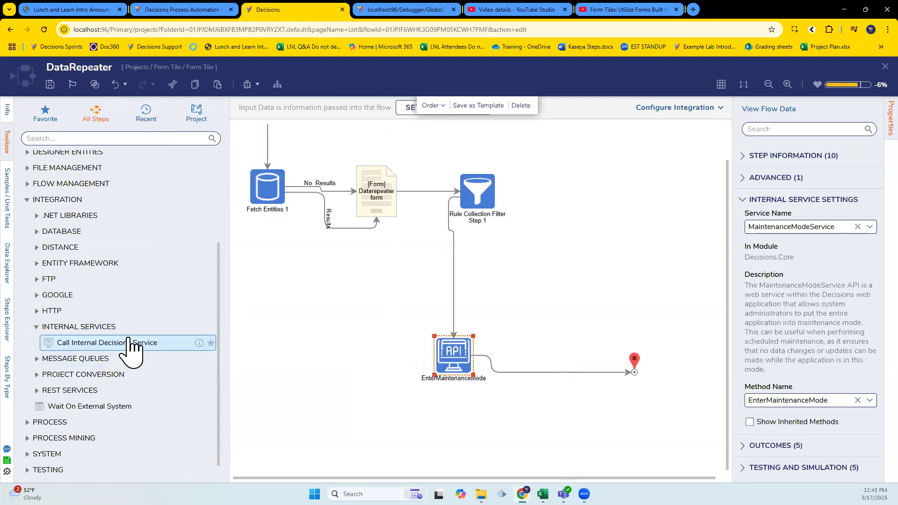
{"action": "scroll", "coordinate": [68, 243], "scroll_direction": "up", "scroll_amount": 3}
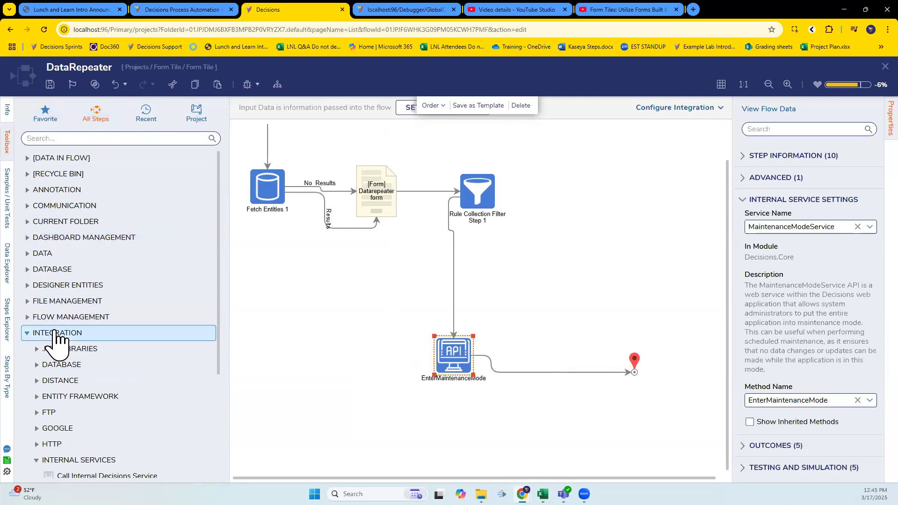
{"action": "scroll", "coordinate": [103, 372], "scroll_direction": "down", "scroll_amount": 1}
{"action": "scroll", "coordinate": [98, 376], "scroll_direction": "down", "scroll_amount": 2}
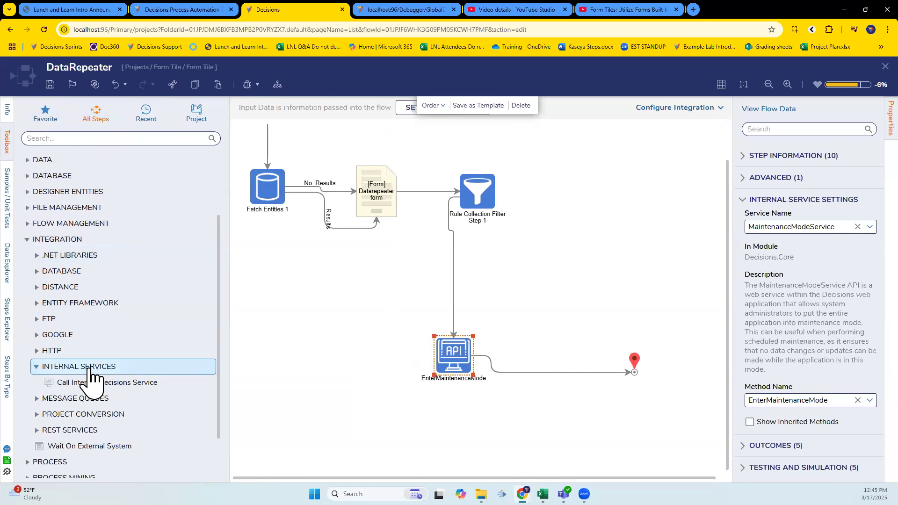